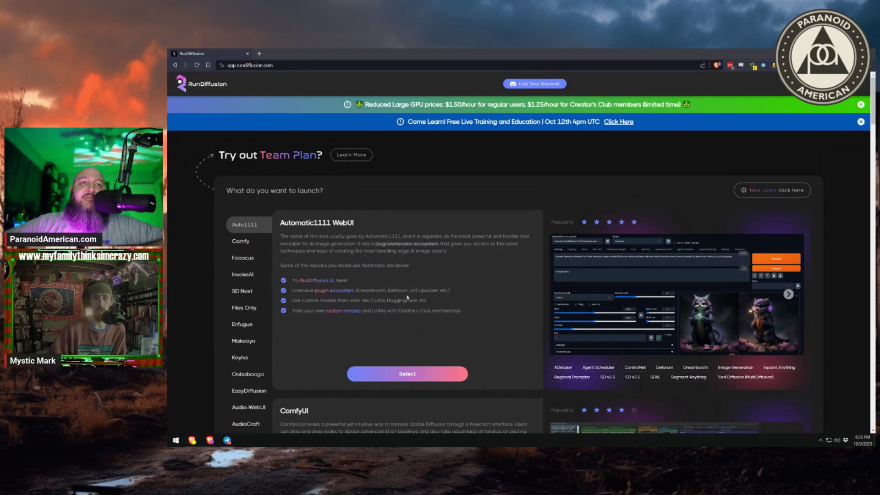
Step: Enlarge the RunDiffusion launch page to 175% and look over the Automatic1111 WebUI description
scroll(443, 284, "up", 3)
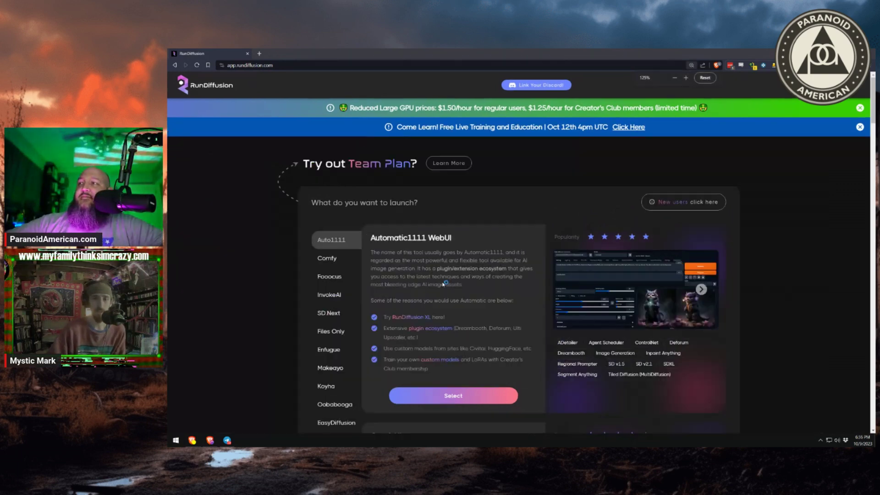
scroll(442, 284, "down", 3)
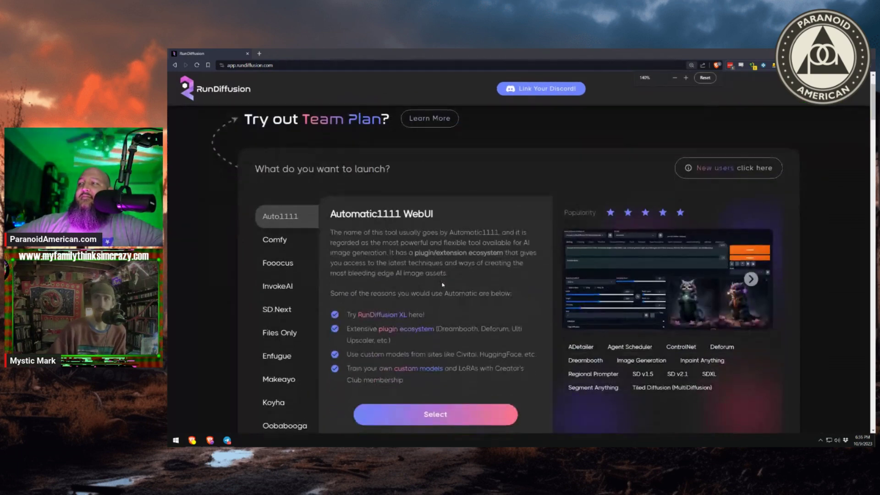
scroll(441, 284, "up", 2)
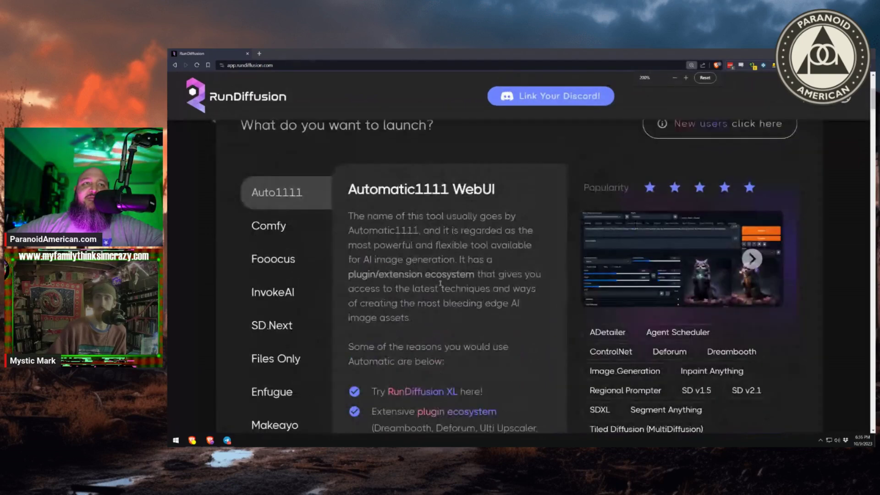
scroll(440, 284, "down", 1)
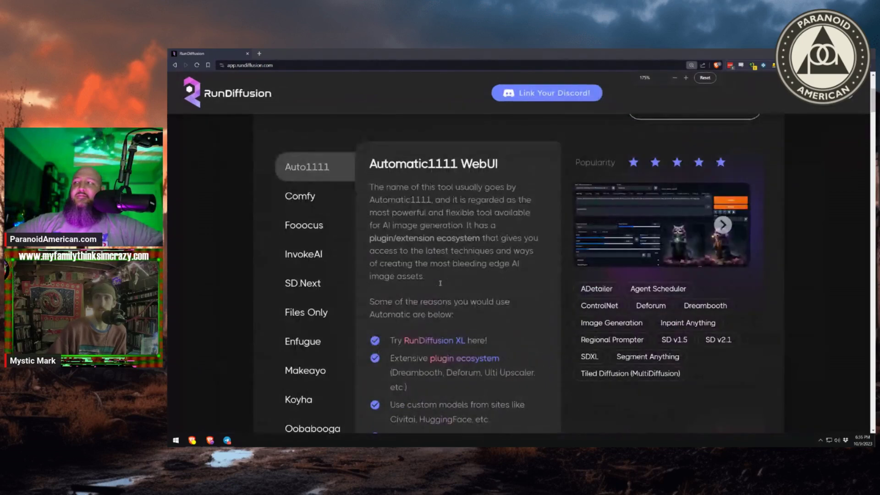
scroll(439, 297, "up", 3)
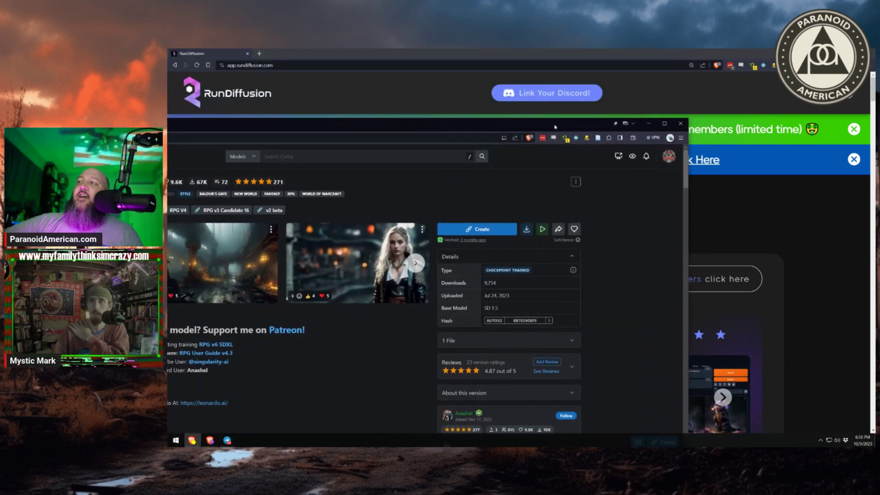
Step: Switch to the Civitai page of the RPG model, show its RPG V4 version and browse the sample images
key("alt+Tab")
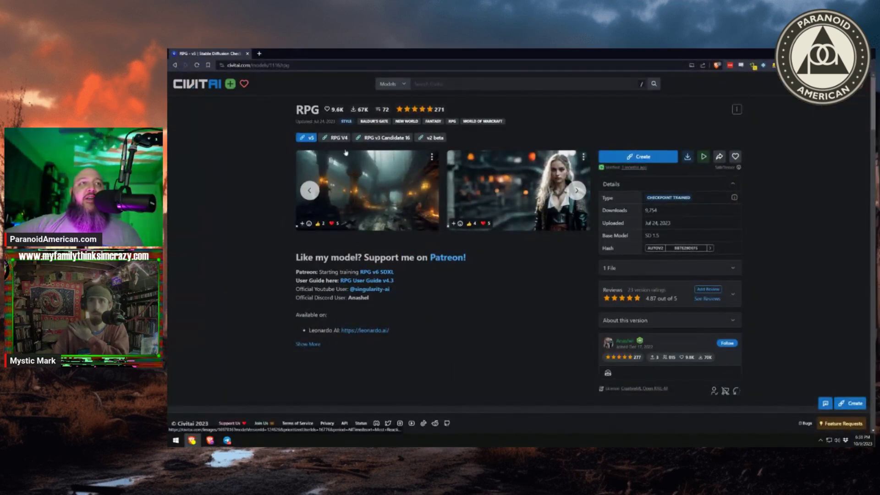
left_click(329, 138)
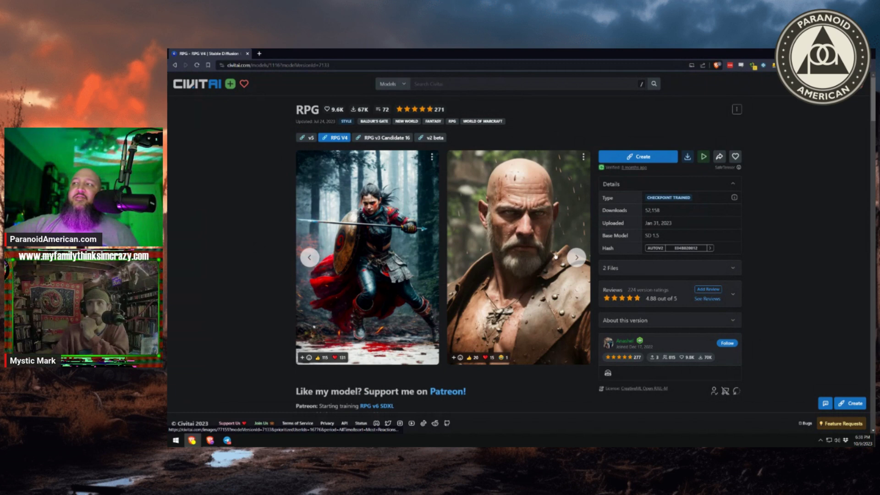
left_click(577, 258)
left_click(577, 258)
left_click(577, 258)
left_click(576, 258)
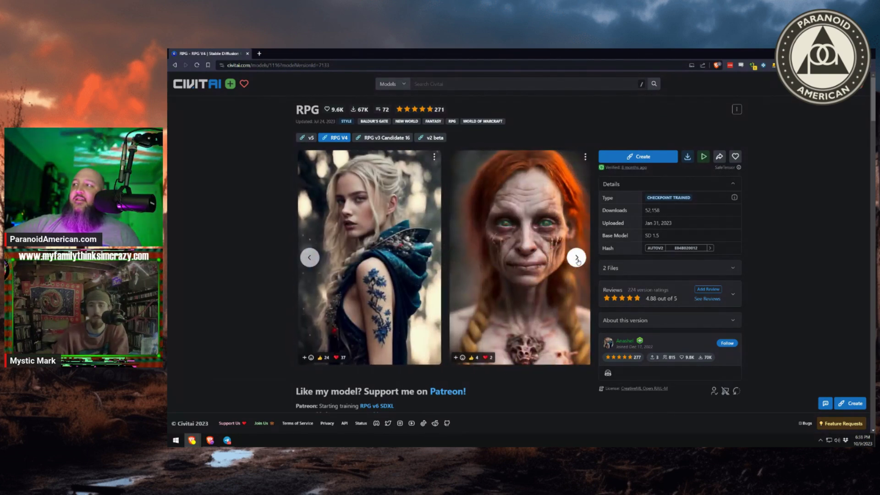
left_click(578, 261)
left_click(578, 261)
left_click(310, 258)
left_click(310, 258)
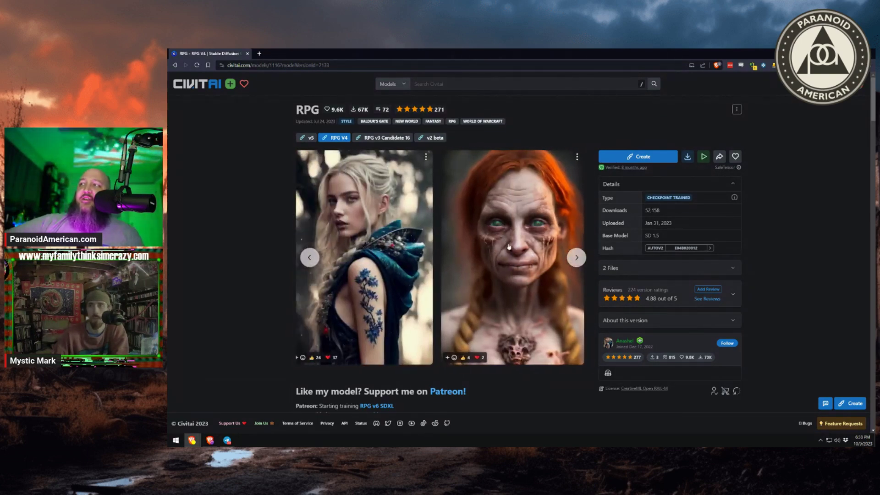
Step: Examine the red-haired woman's sample portrait at full size and return to the RPG model page
left_click(505, 243)
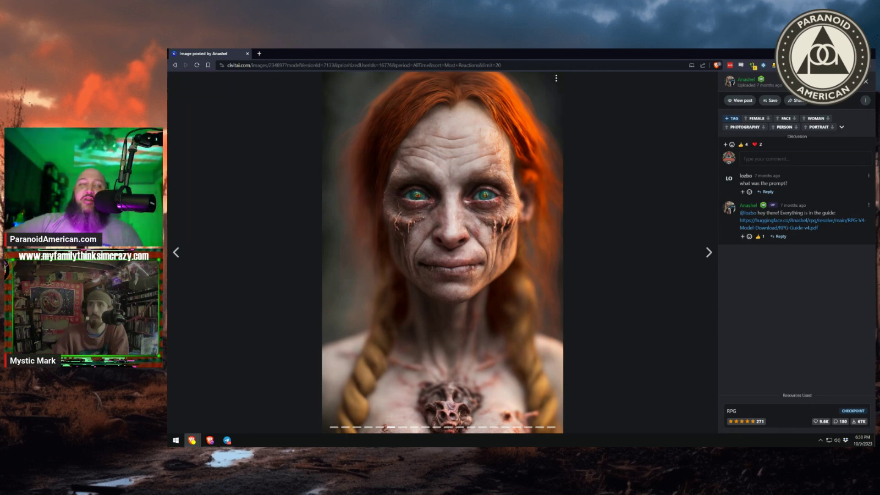
left_click(867, 82)
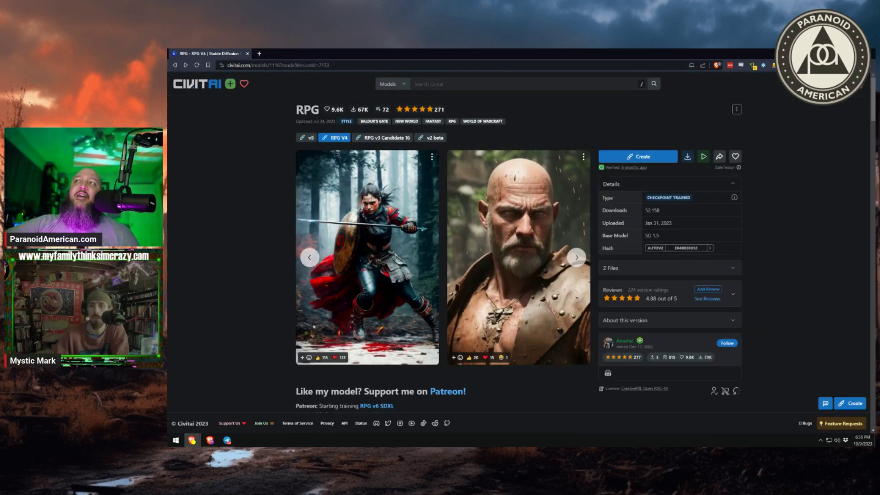
left_click_drag(297, 110, 318, 112)
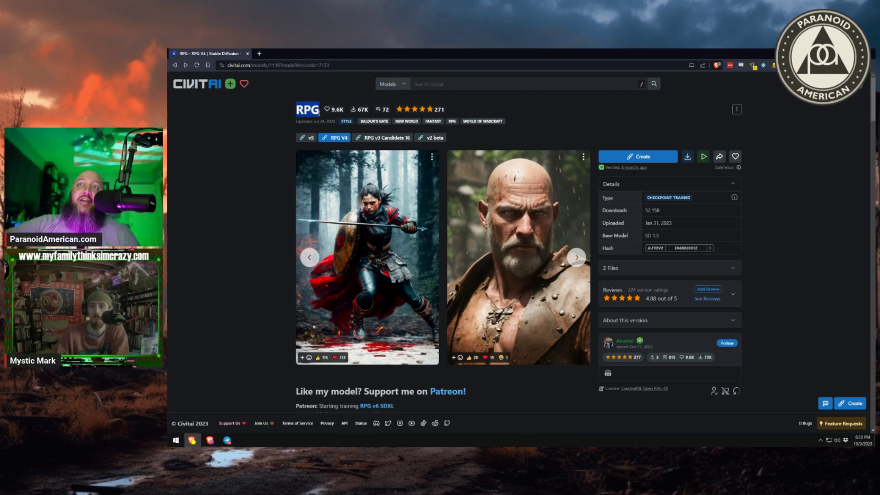
left_click(318, 113)
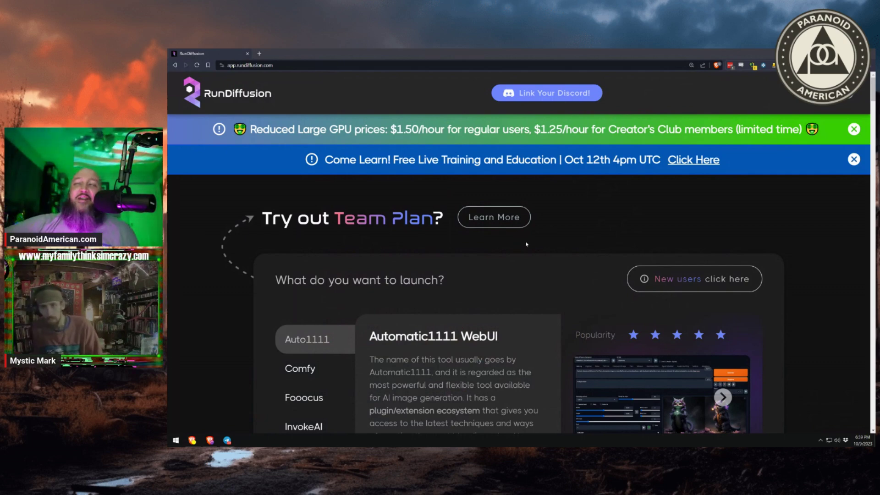
Step: Switch back to RunDiffusion and choose Automatic1111 WebUI as the app to launch
scroll(478, 265, "down", 3)
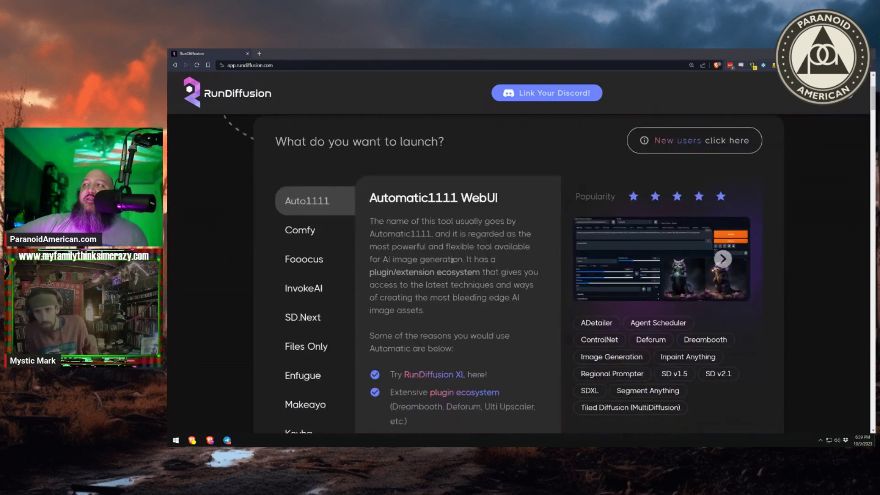
scroll(478, 264, "up", 4)
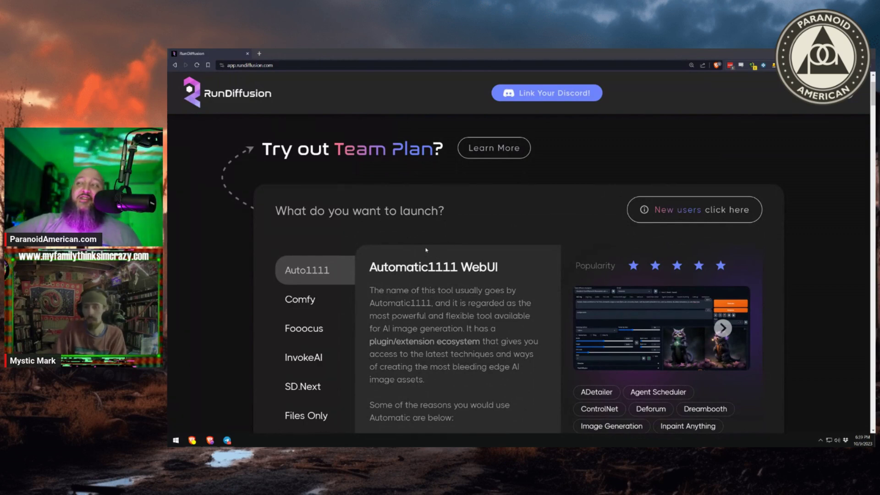
scroll(426, 247, "down", 3)
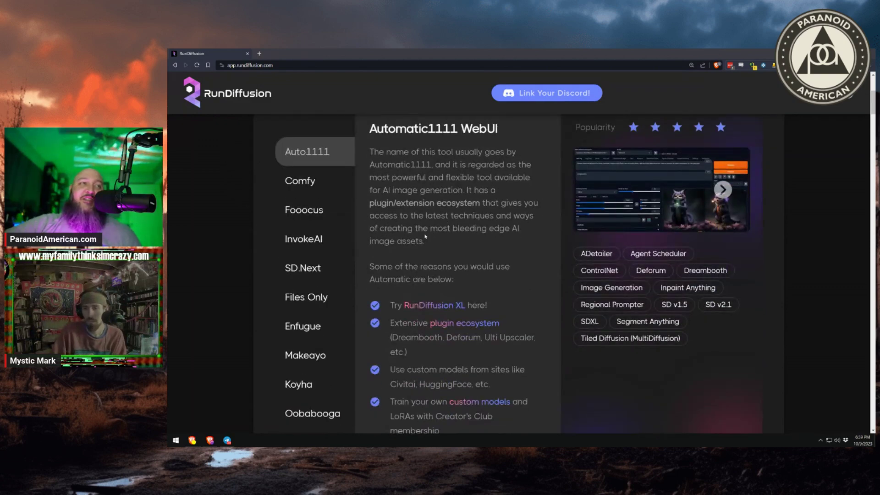
scroll(426, 237, "down", 5)
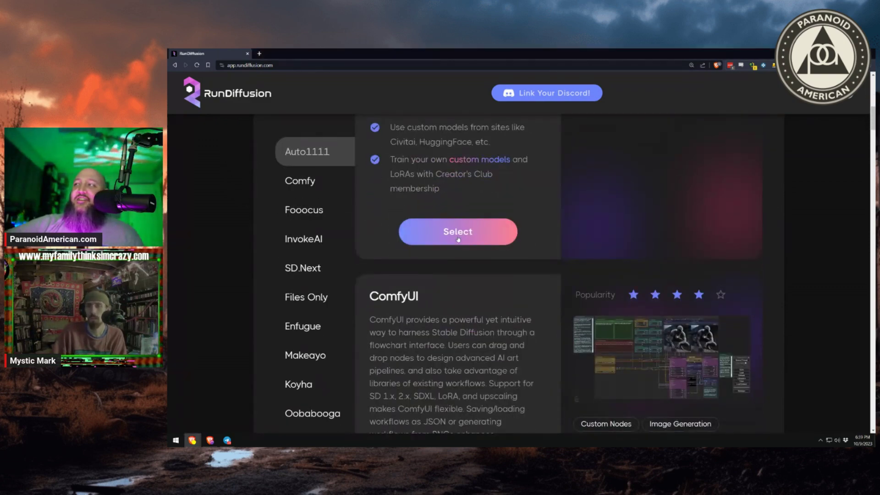
left_click(458, 238)
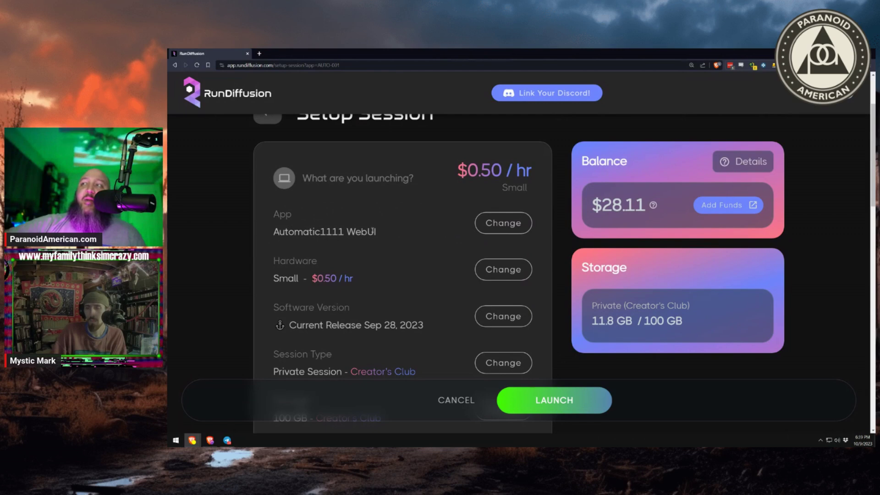
Step: Review the app, hardware, version and storage options of the new session and launch it
scroll(333, 240, "down", 2)
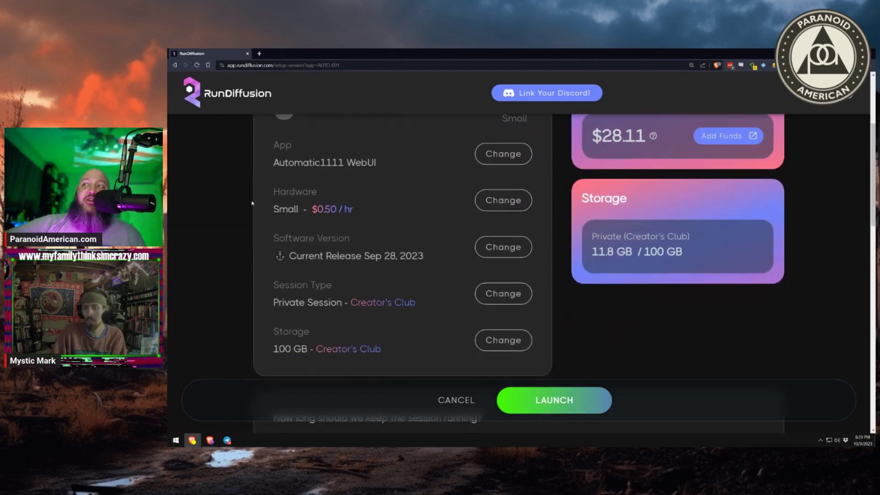
scroll(396, 221, "up", 3)
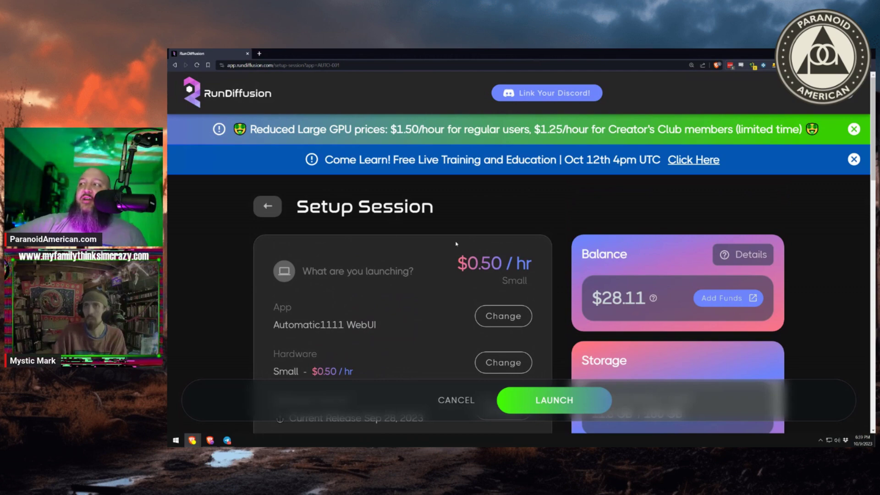
left_click(545, 404)
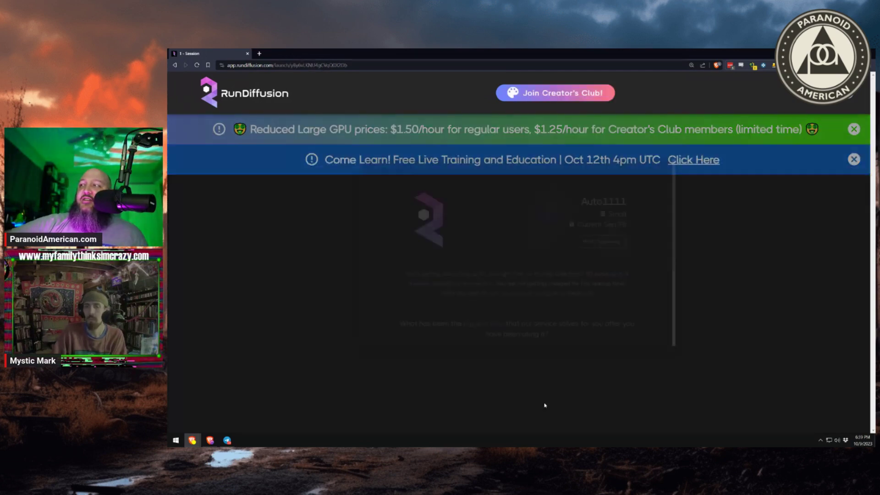
Step: Reduce the page zoom to fit the startup window and examine its startup time notice and progress stages
scroll(592, 294, "down", 4)
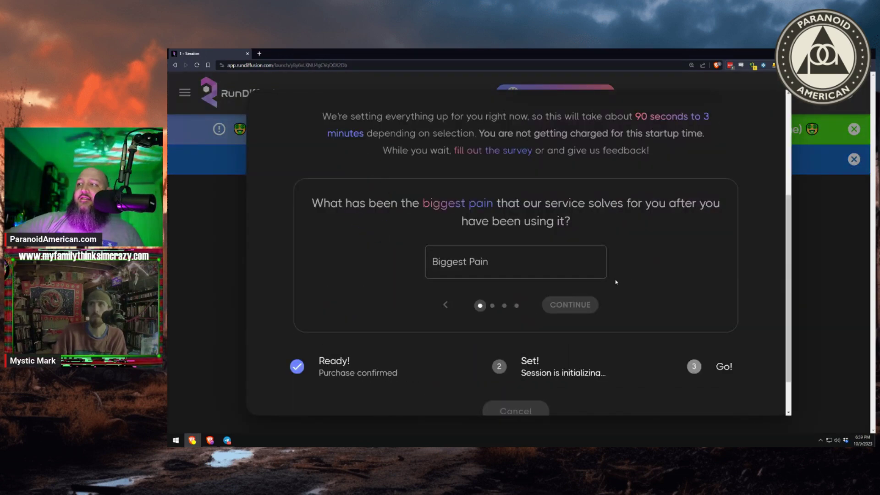
key("ctrl+minus")
key("ctrl+minus")
key("ctrl+minus")
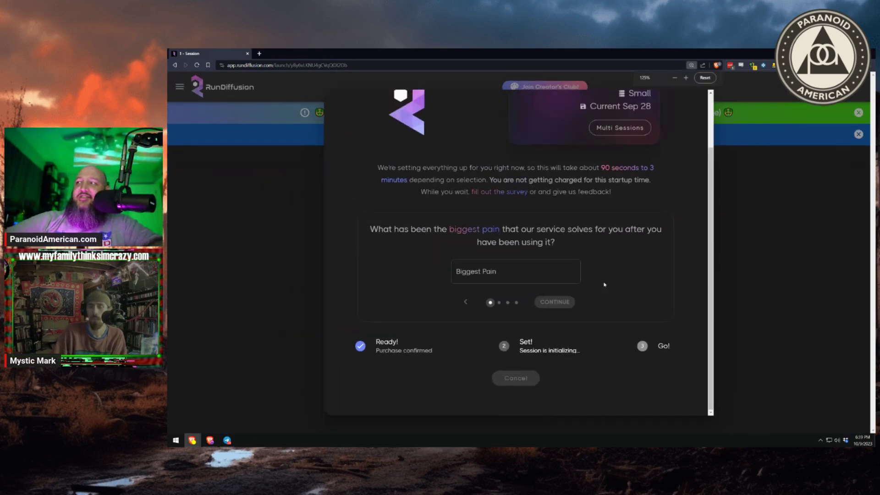
scroll(458, 239, "up", 1)
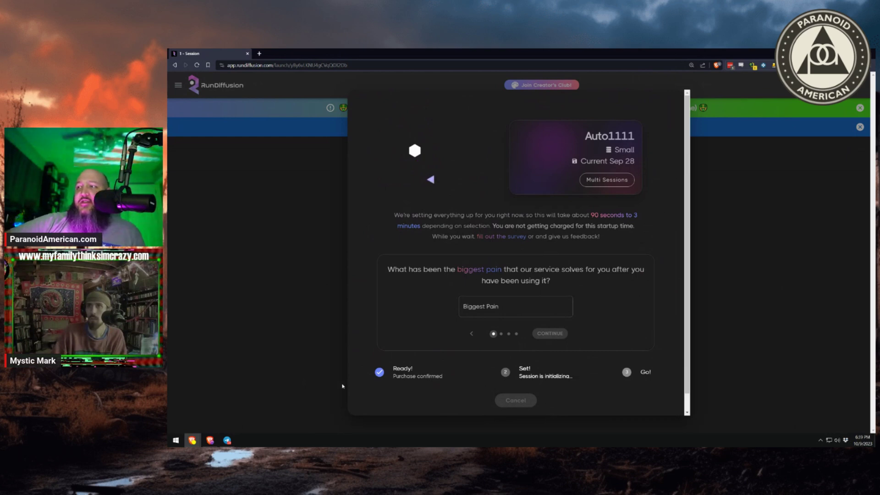
left_click_drag(588, 215, 621, 236)
left_click(623, 236)
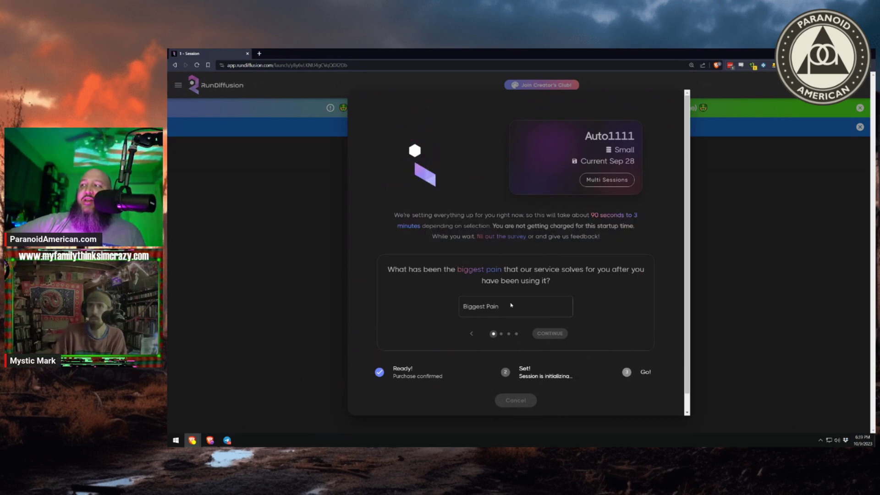
left_click_drag(518, 369, 573, 377)
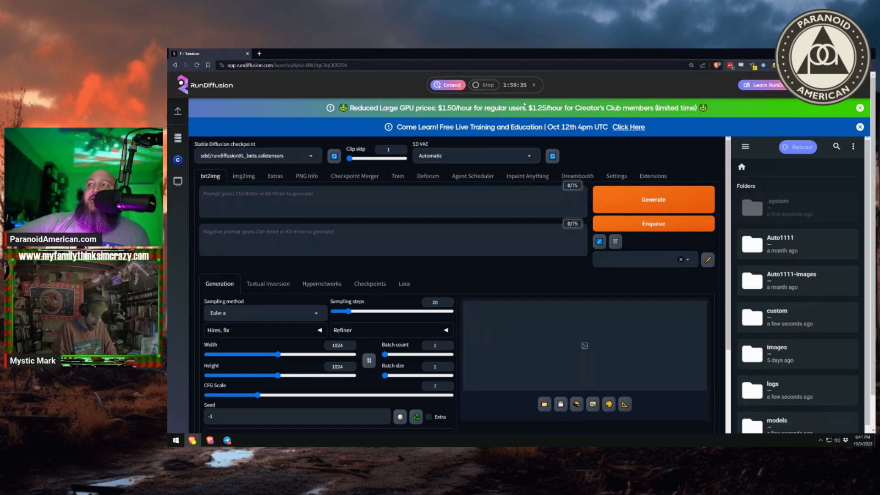
Step: Dismiss both announcement banners and set the Stable Diffusion checkpoint to v1/aZovyaRPGArtistTools_v3.safetensors
left_click(860, 127)
left_click(860, 109)
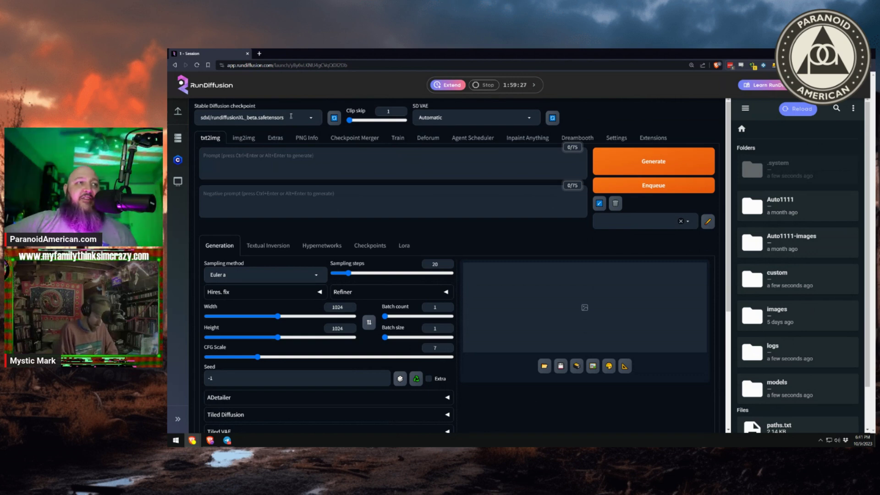
left_click(259, 118)
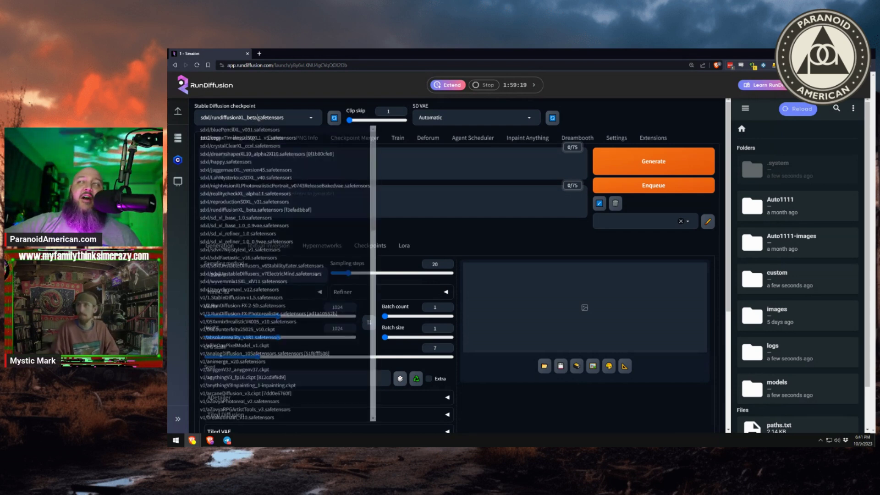
scroll(245, 263, "down", 6)
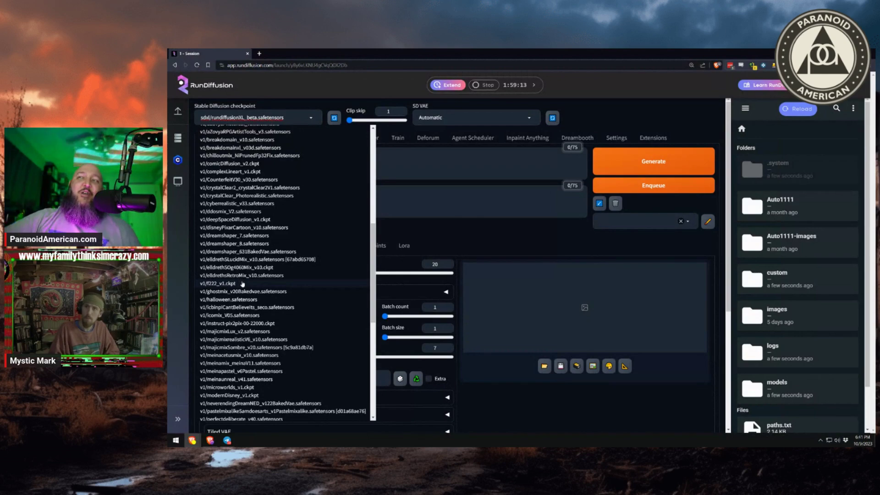
scroll(243, 284, "up", 3)
left_click_drag(293, 118, 195, 116)
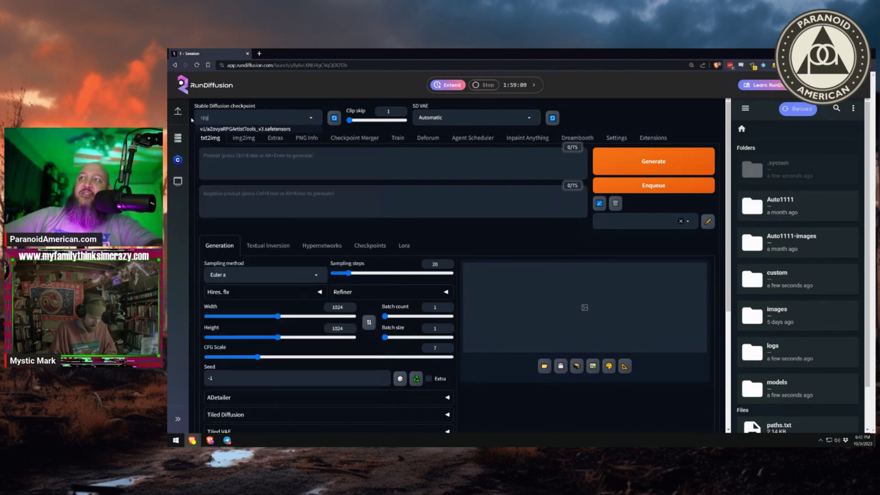
type("rpg")
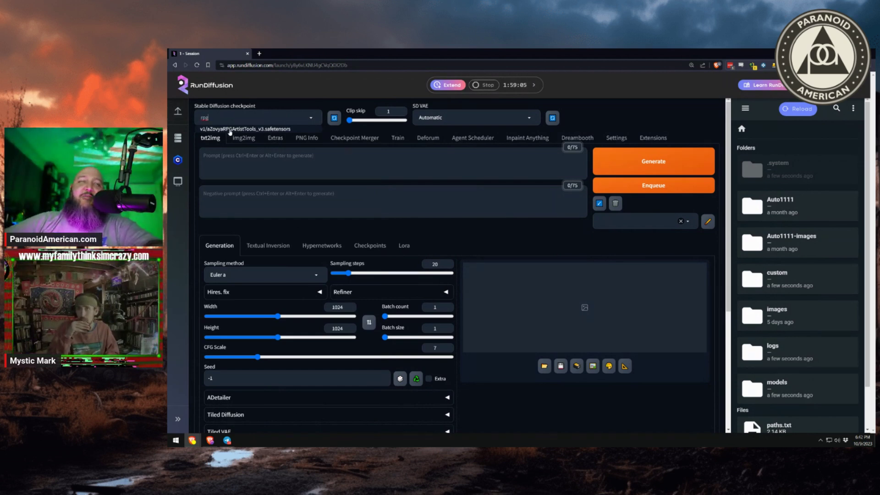
left_click(230, 130)
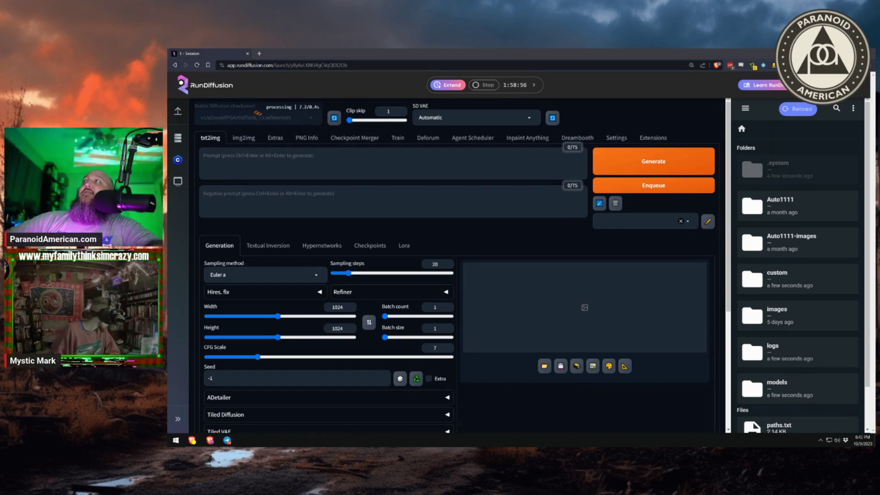
Step: Switch to the Civitai page of A-Zovya RPG Artist Tools and open the sample image of the orc riding a wolf
left_click_drag(169, 115, 523, 49)
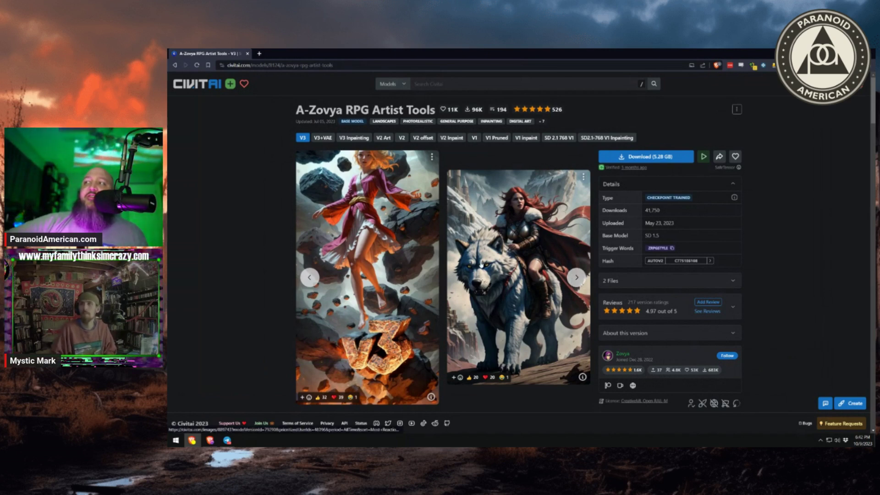
left_click(577, 277)
left_click(577, 277)
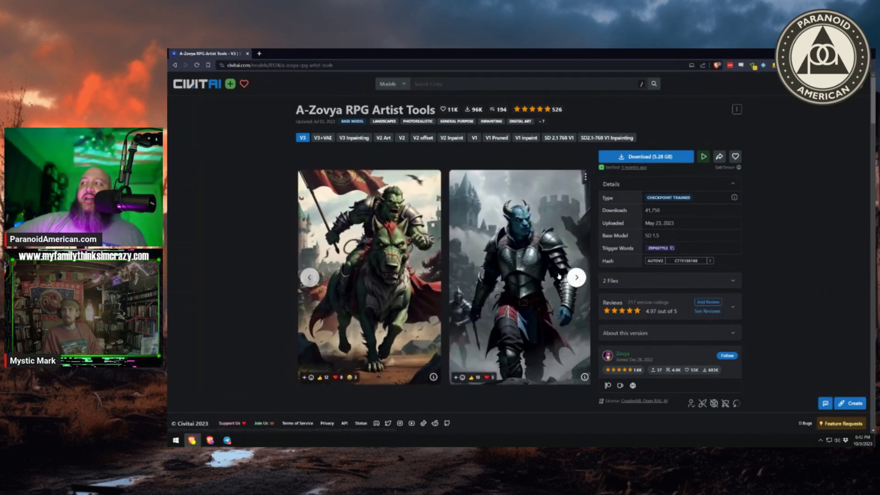
left_click(387, 280)
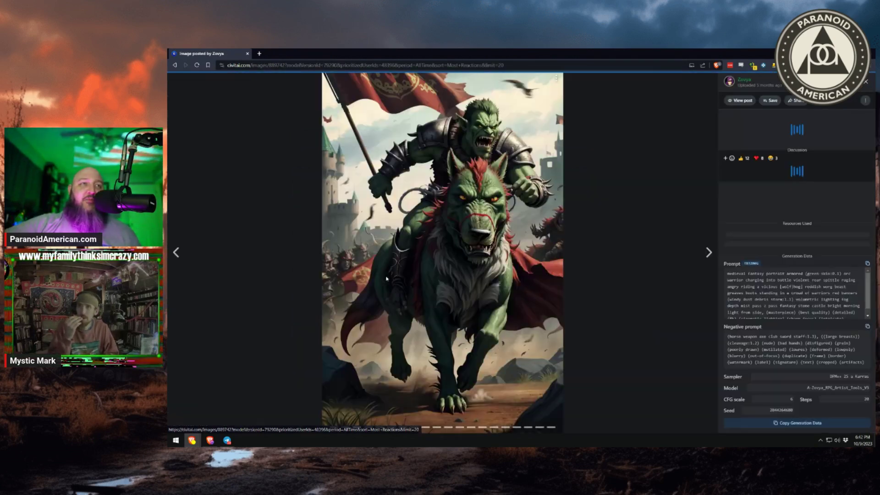
Step: Enlarge the page and examine the orc image's generation prompt, highlighting the green-skin weighting and the [wolf|hog] wording
scroll(762, 312, "down", 1)
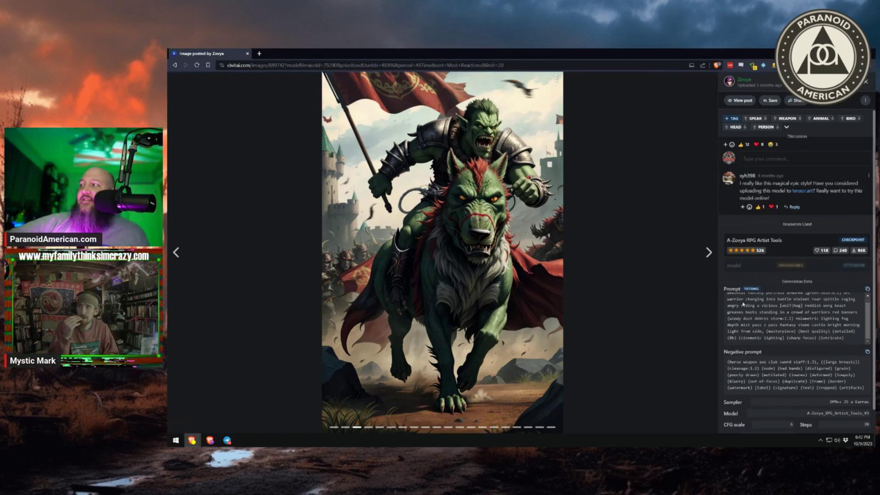
scroll(756, 304, "up", 1)
key("ctrl+plus")
key("ctrl+plus")
key("ctrl+plus")
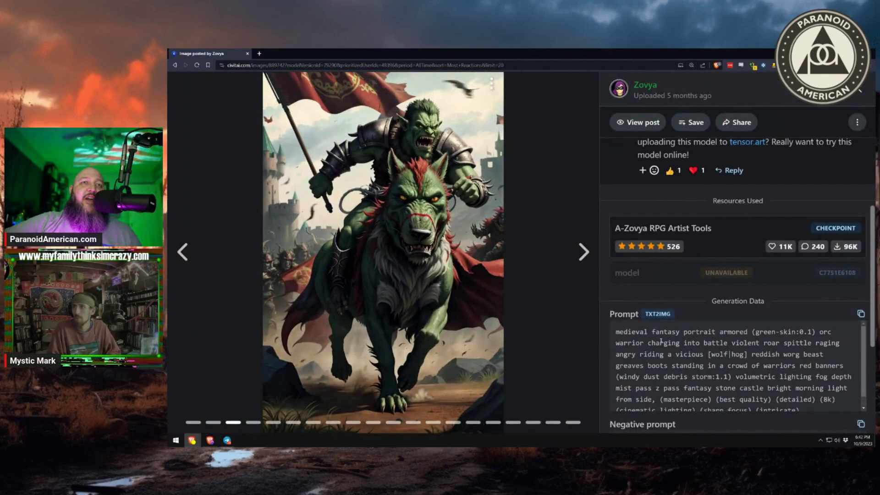
left_click_drag(757, 332, 796, 333)
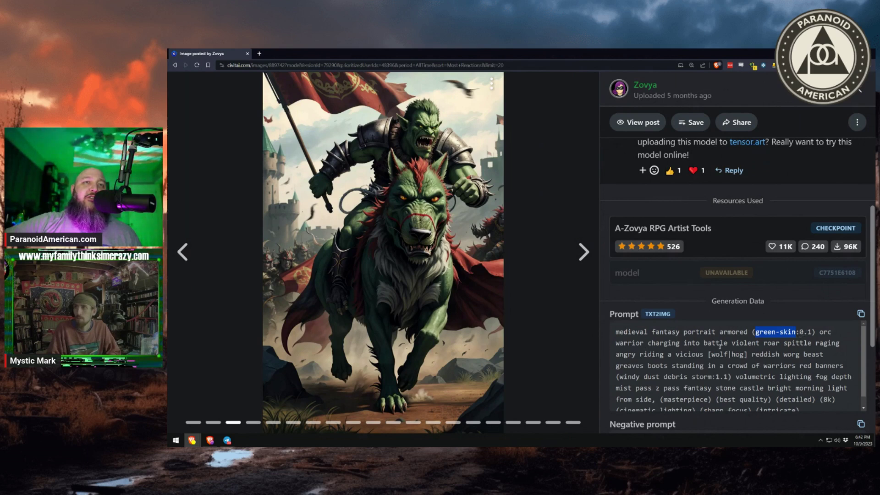
left_click_drag(729, 343, 752, 356)
left_click(758, 345)
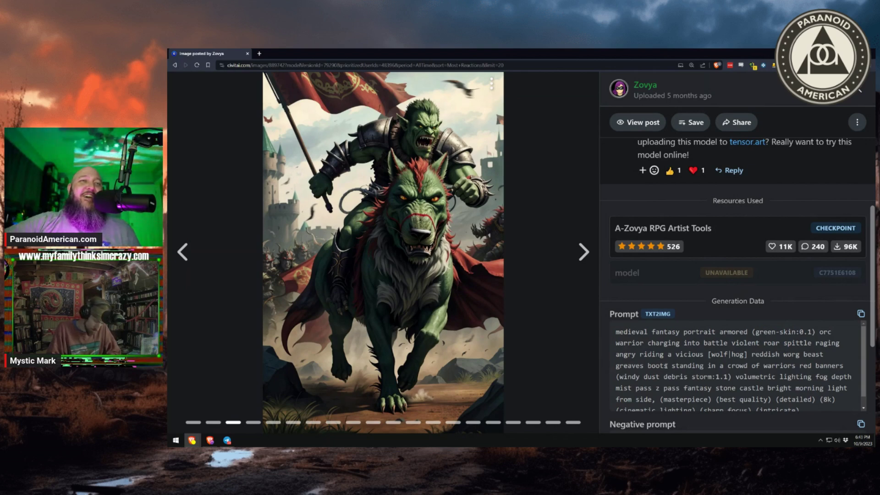
scroll(669, 317, "up", 1)
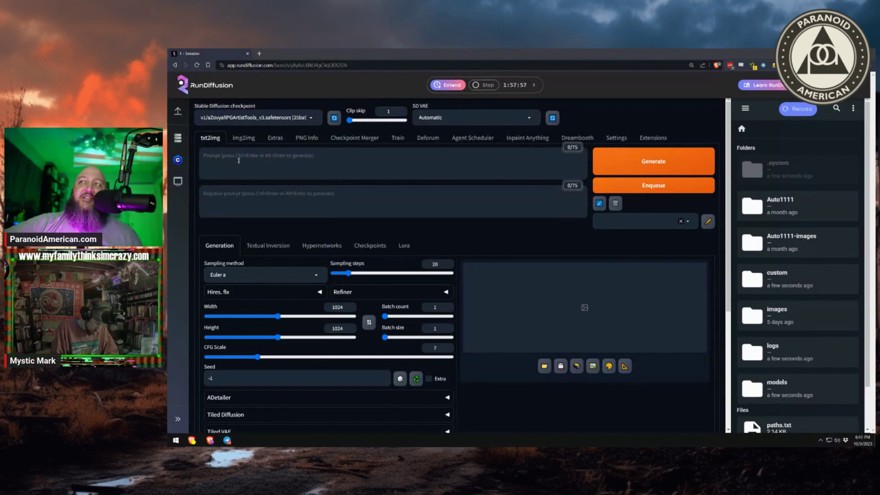
Step: Set the Stable Diffusion checkpoint to v1/v1-5-pruned.safetensors and enlarge the page around the empty prompt
left_click(251, 119)
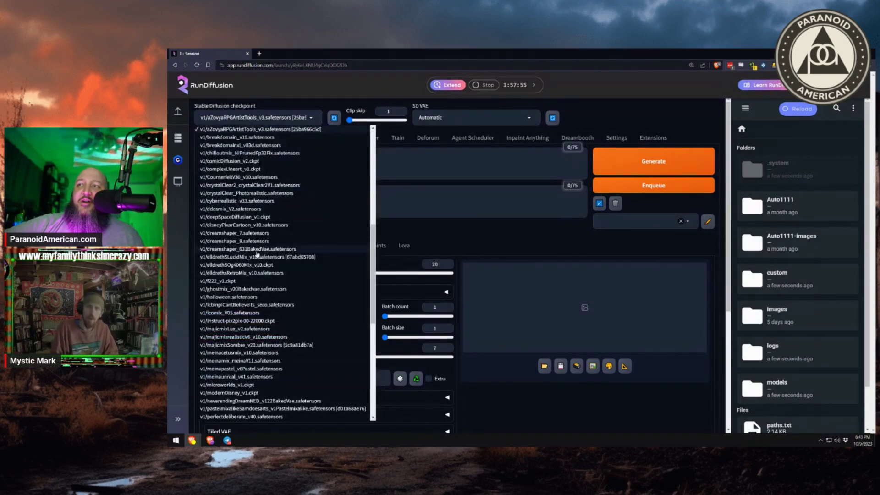
scroll(257, 255, "down", 6)
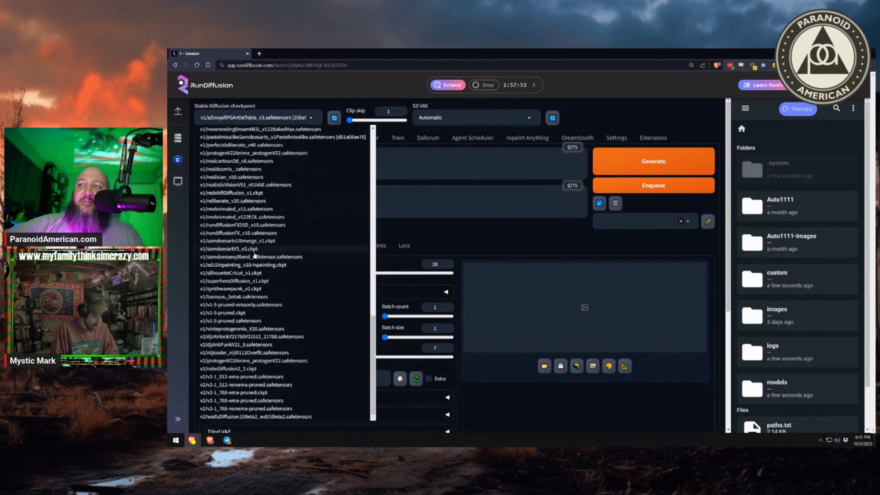
left_click(266, 322)
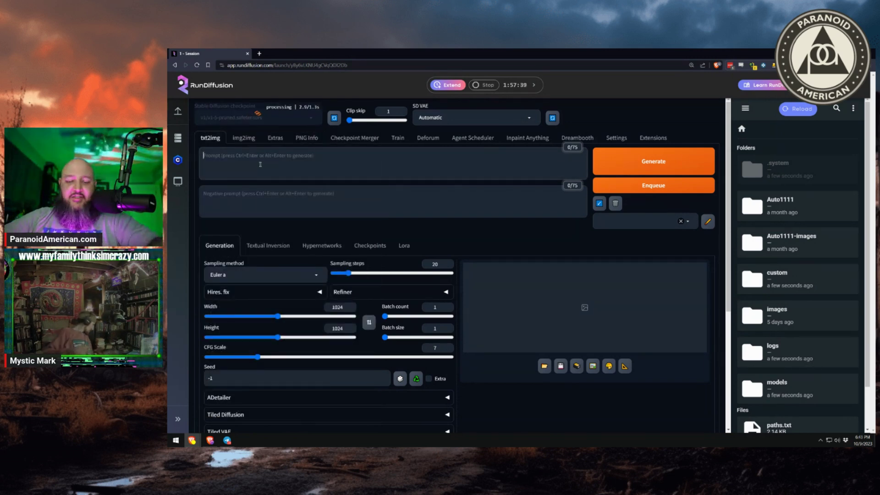
left_click(260, 165)
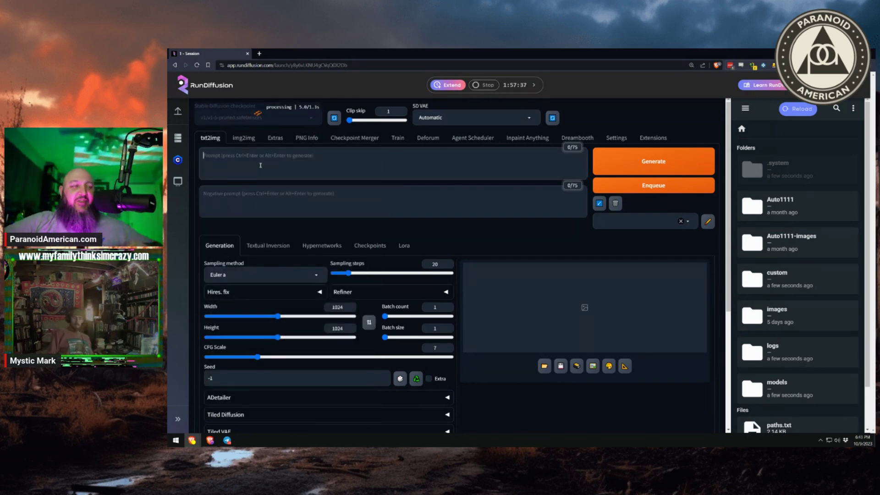
key("ctrl+plus")
key("ctrl+plus")
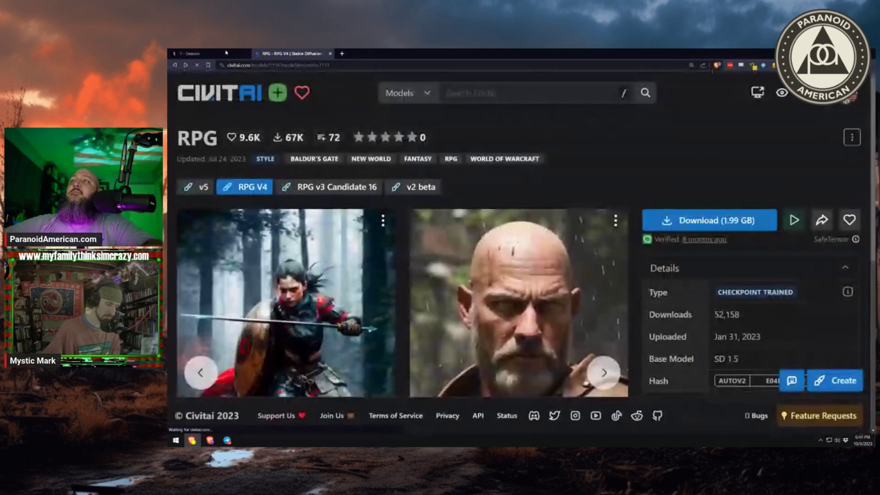
Step: Return from the Civitai RPG V4 page to the RunDiffusion session and expand the Refiner and Hires. fix settings
left_click(224, 53)
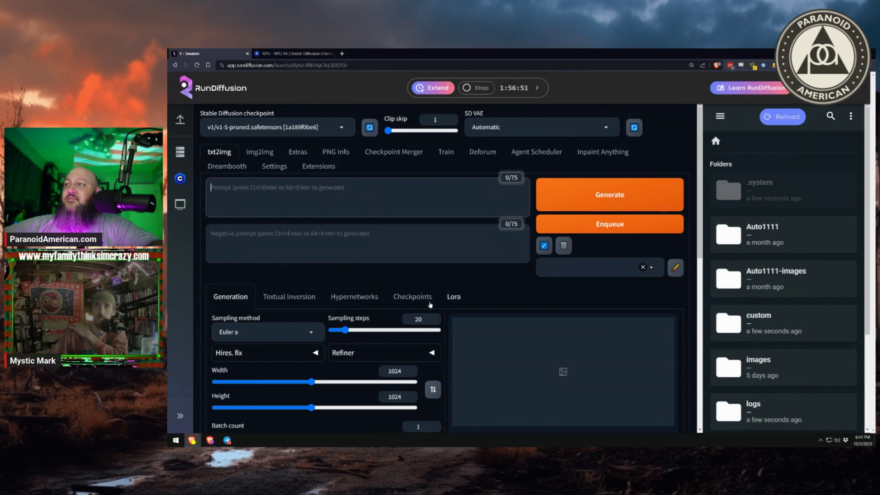
scroll(403, 293, "down", 2)
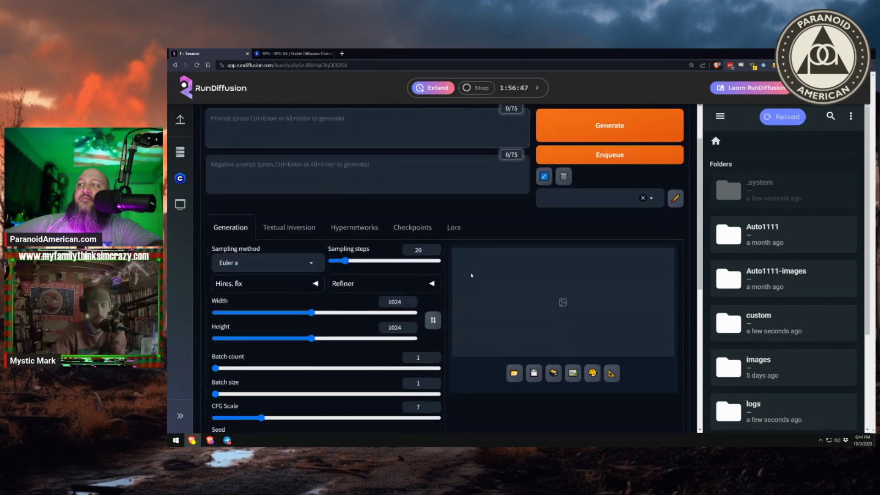
key("ctrl+minus")
key("ctrl+minus")
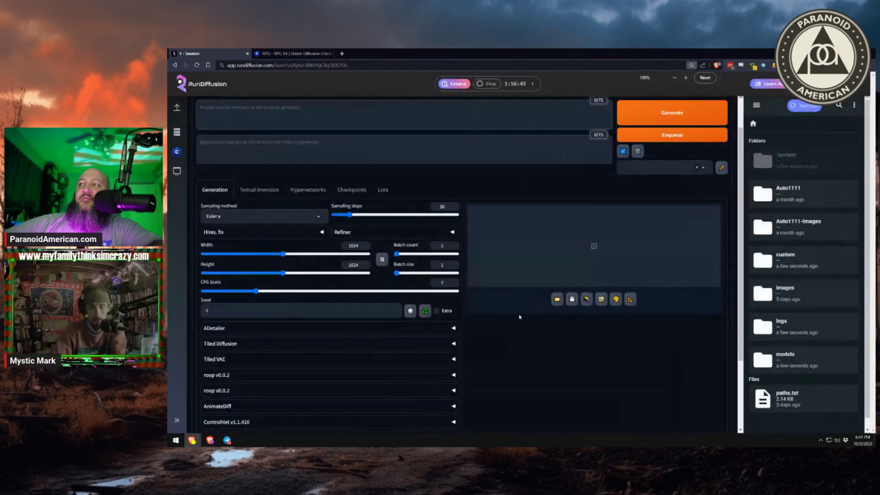
left_click(440, 233)
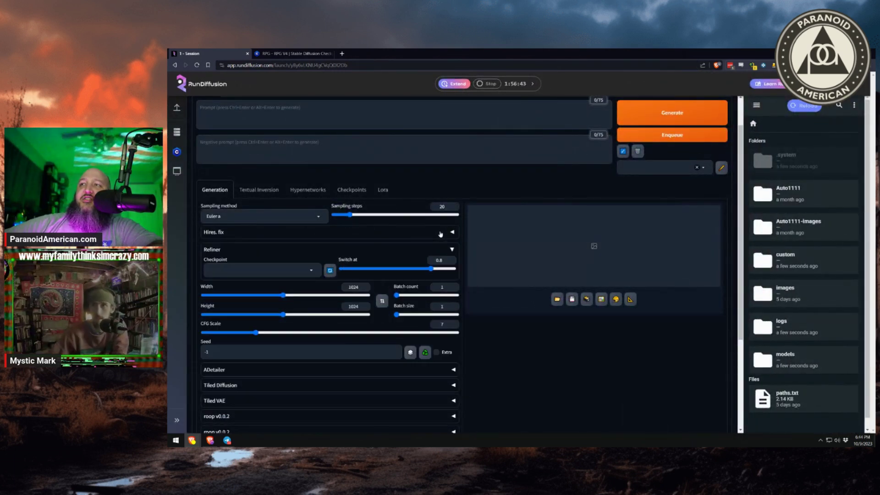
left_click(440, 235)
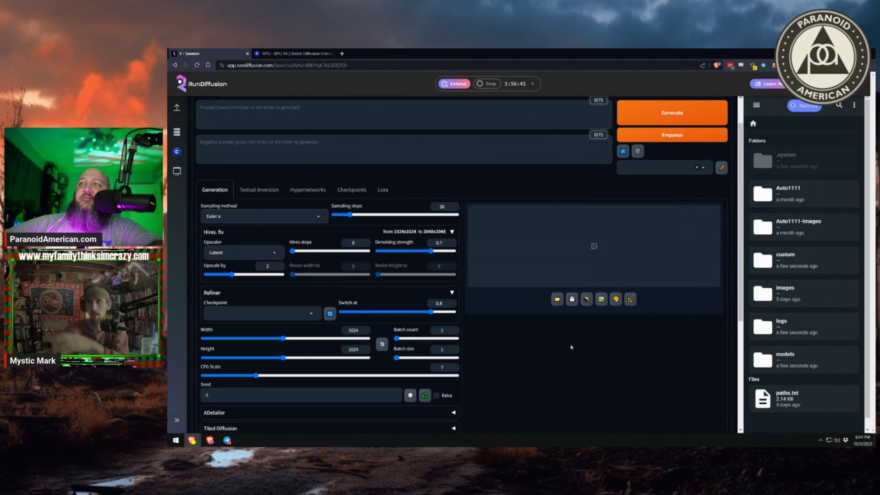
Step: Set the txt2img image width and height to 512 each
scroll(244, 113, "up", 2)
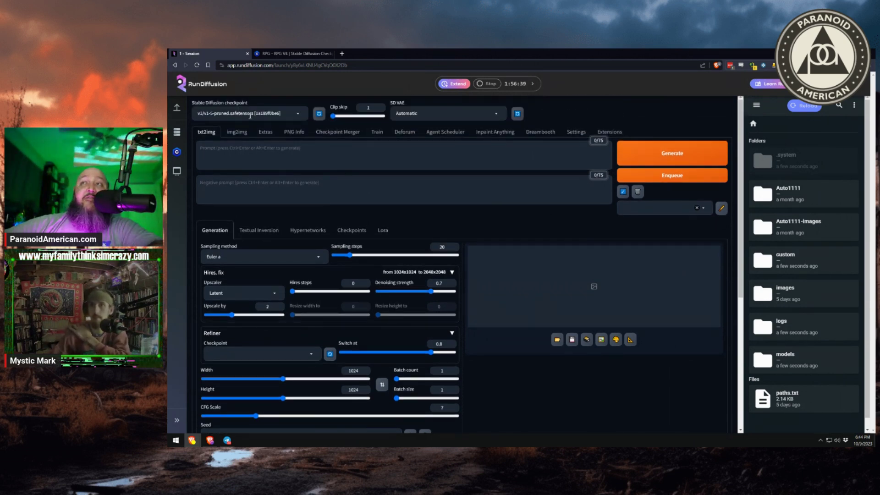
scroll(512, 336, "down", 1)
scroll(513, 337, "down", 2)
double_click(354, 301)
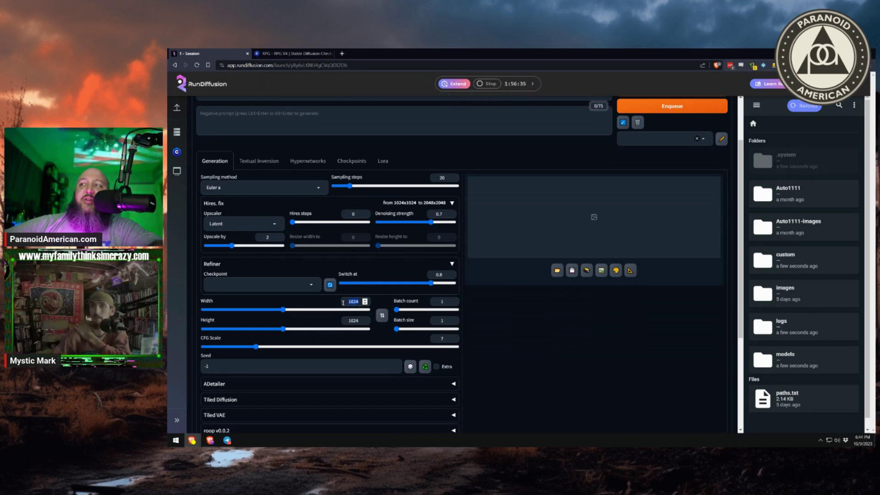
type("512")
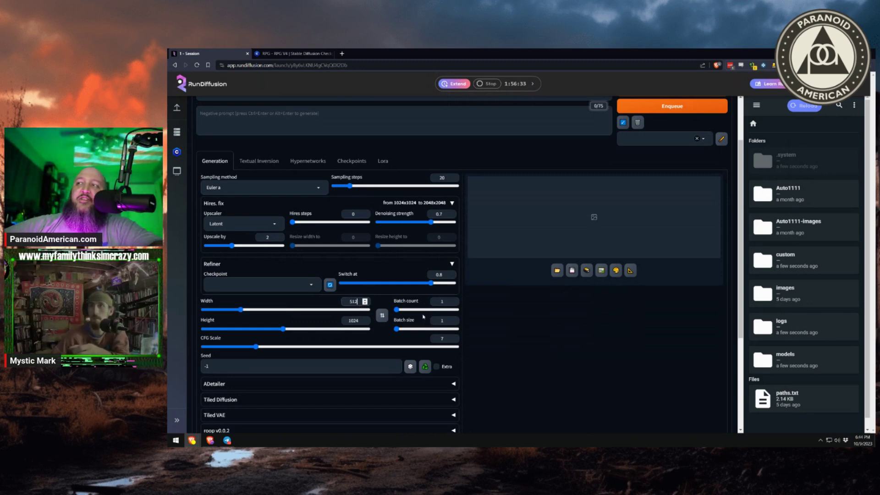
key("Tab")
type("512")
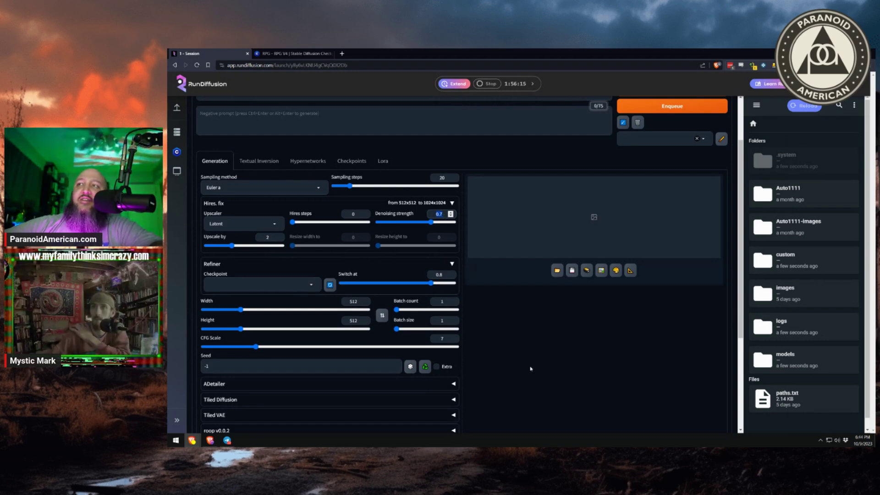
Step: Review the Hires. fix settings and the available sampling methods, leaving Euler a selected
left_click(447, 204)
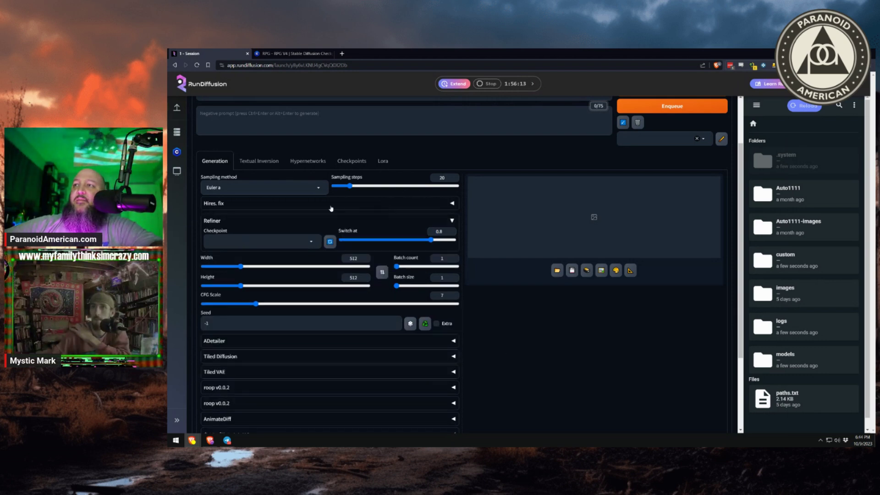
left_click(453, 204)
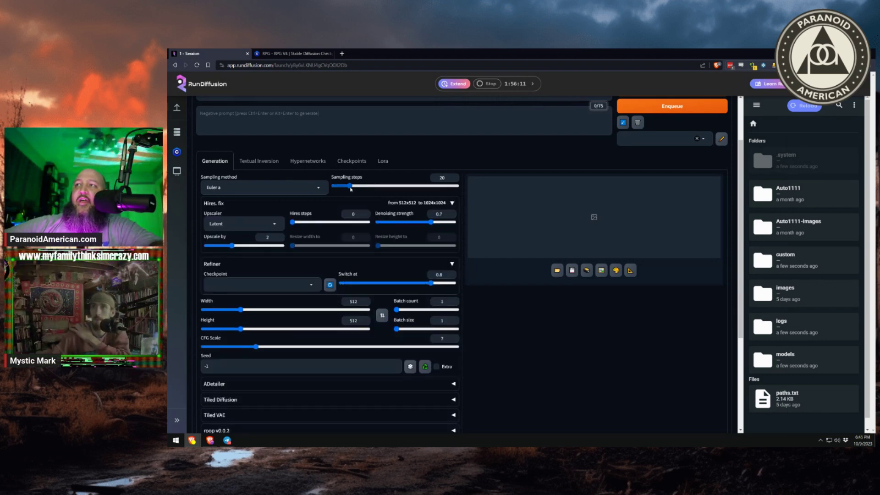
left_click(320, 192)
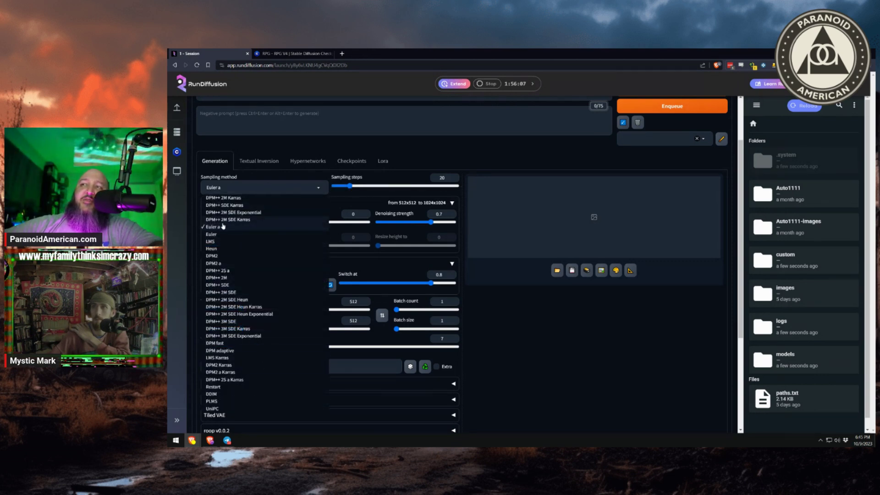
left_click(568, 363)
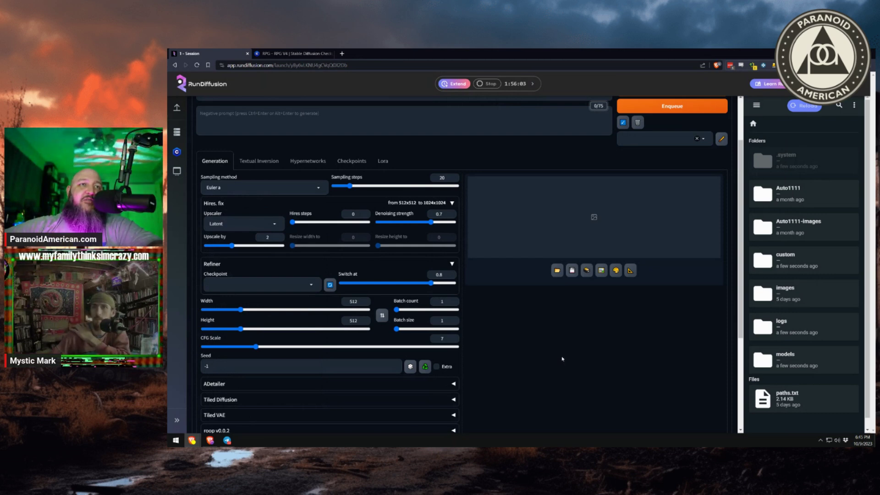
Step: Look through the extension sections beneath the generation settings, briefly expanding roop v0.0.2 and ControlNet v1.1.410
scroll(562, 359, "up", 3)
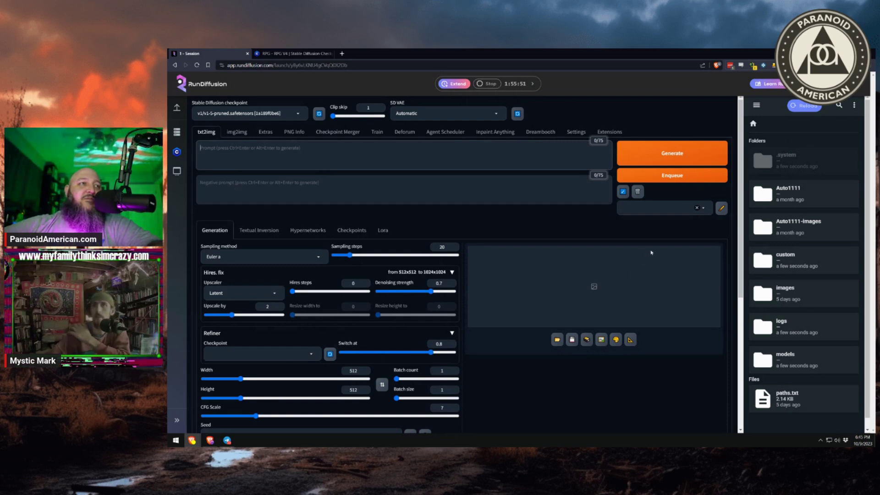
scroll(606, 307, "down", 5)
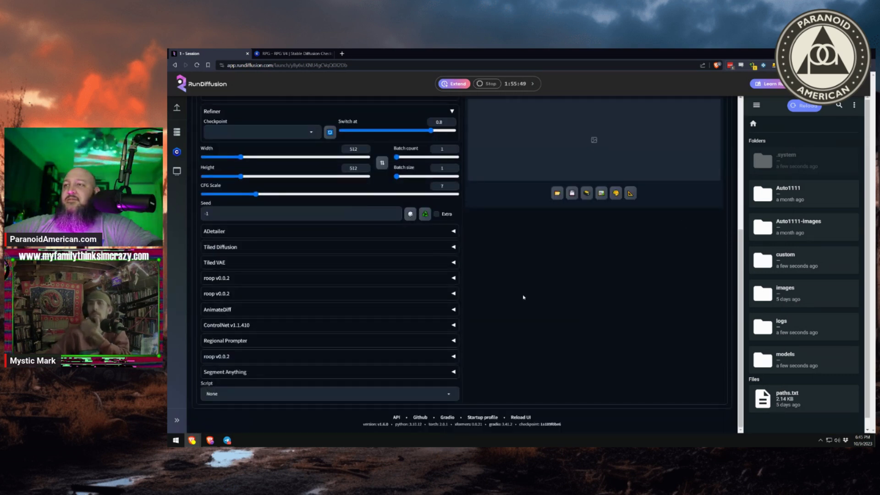
left_click(231, 281)
left_click(231, 281)
left_click(231, 281)
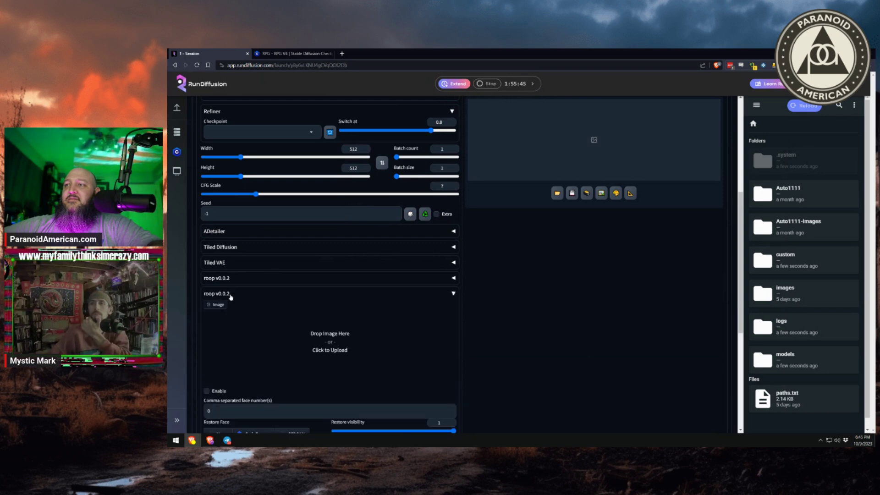
left_click(231, 281)
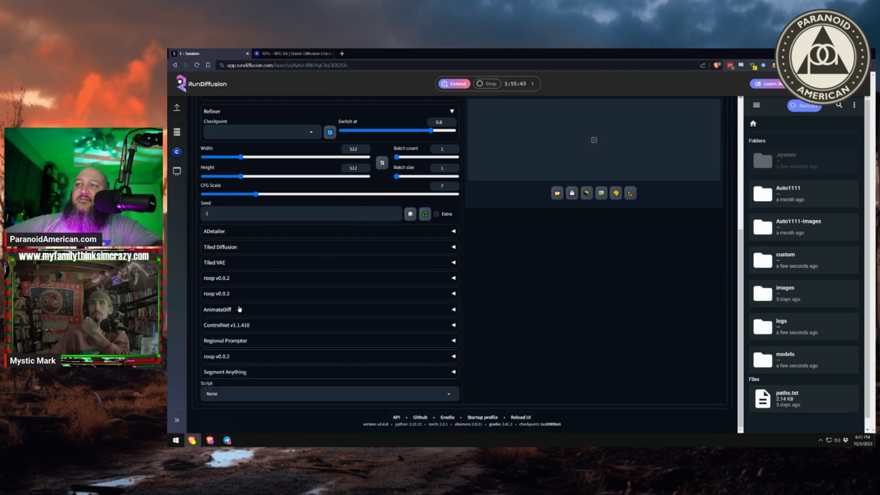
scroll(295, 356, "up", 5)
scroll(374, 333, "down", 5)
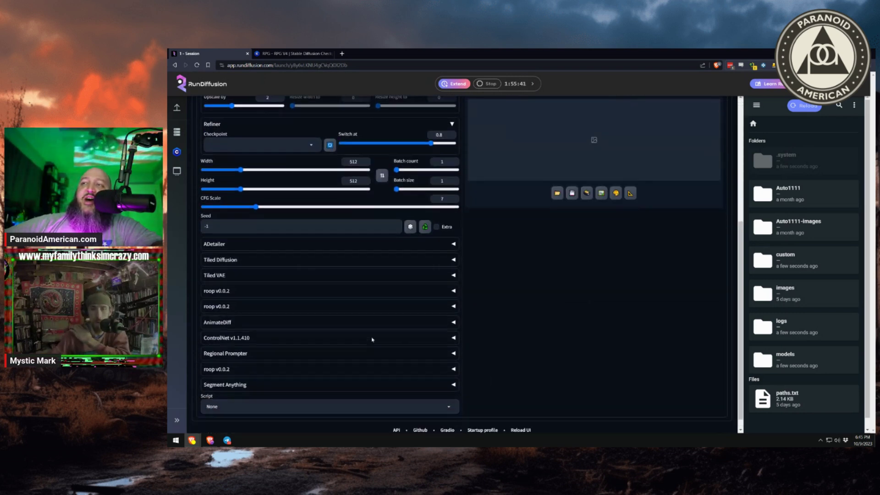
left_click(439, 328)
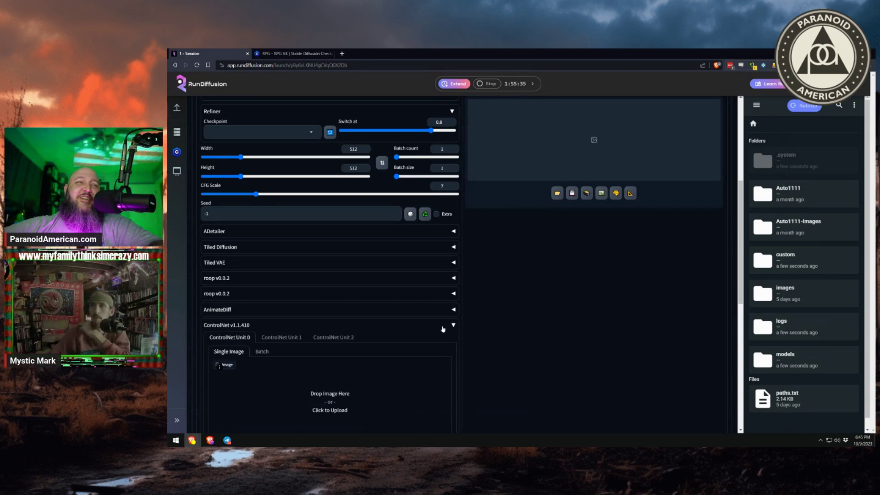
left_click(443, 326)
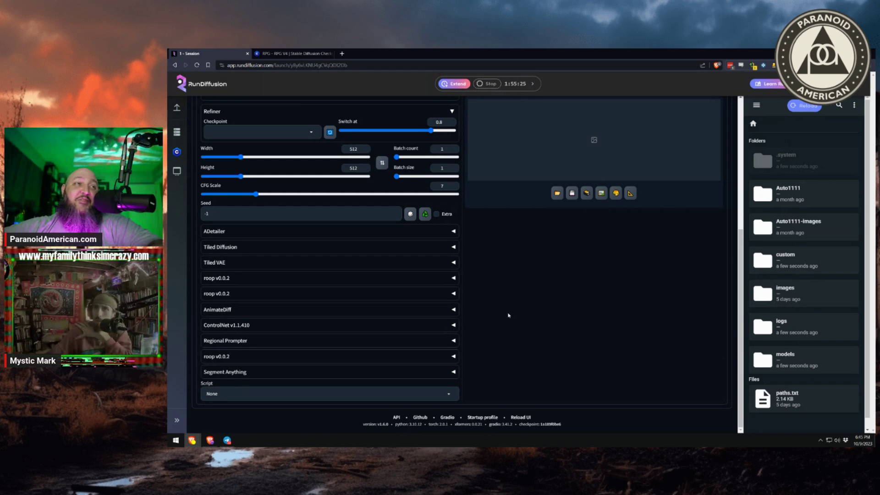
Step: Review the txt2img prompt area, the Extras upscaling page and the PNG Info page
scroll(504, 314, "up", 5)
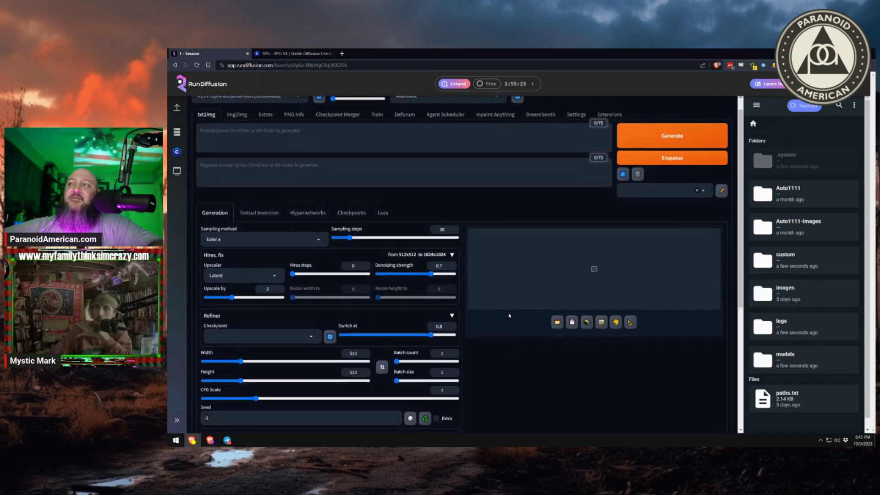
left_click(323, 163)
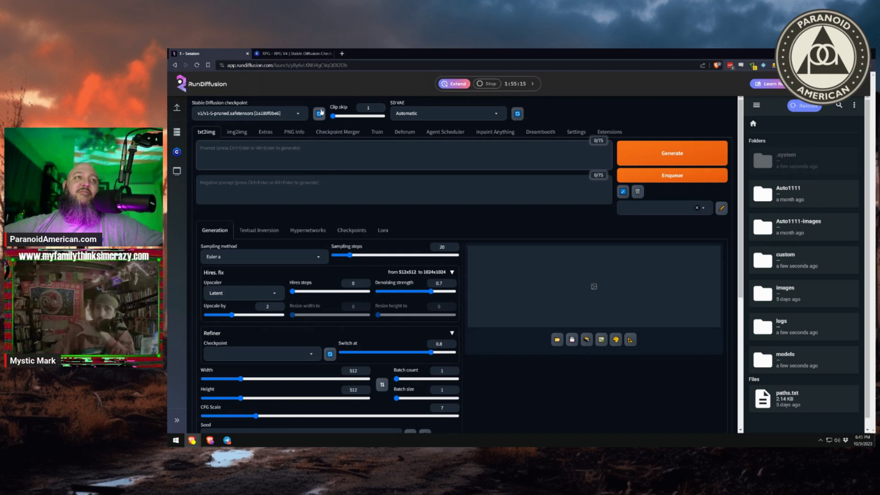
left_click(400, 166)
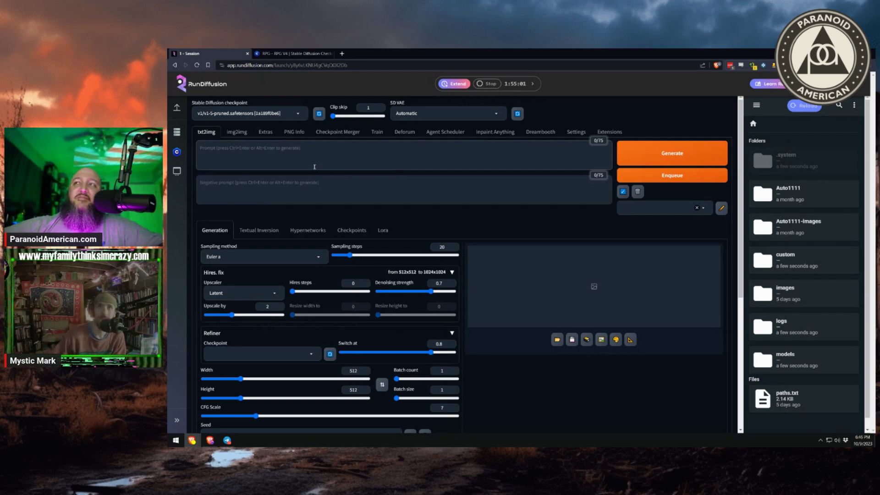
left_click(266, 131)
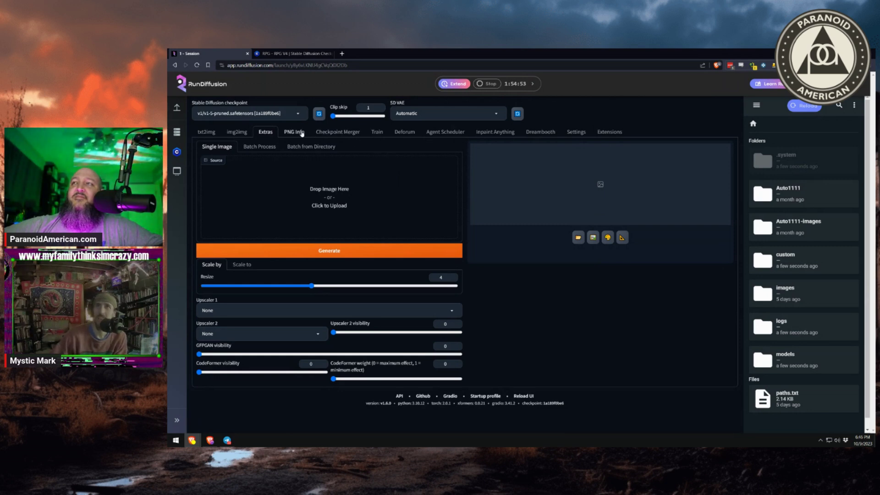
left_click(300, 133)
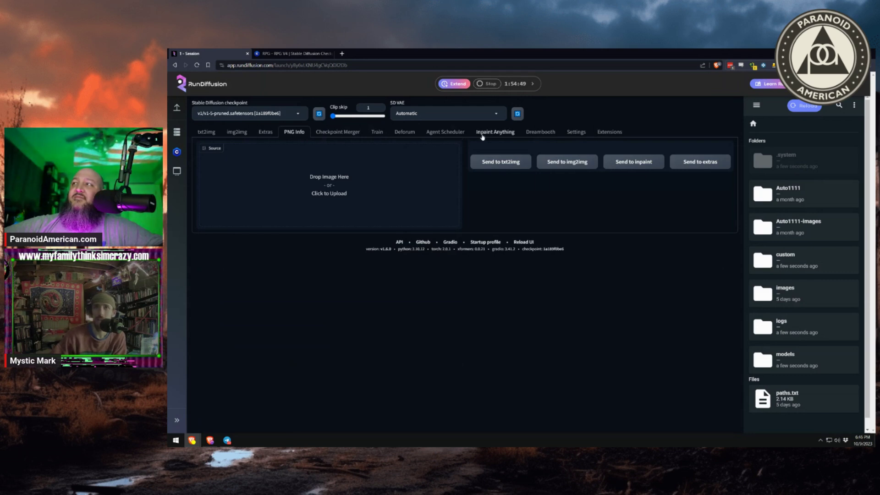
Step: Glance at the Settings page, then generate a txt2img image from the prompt "bigfoot"
left_click(579, 133)
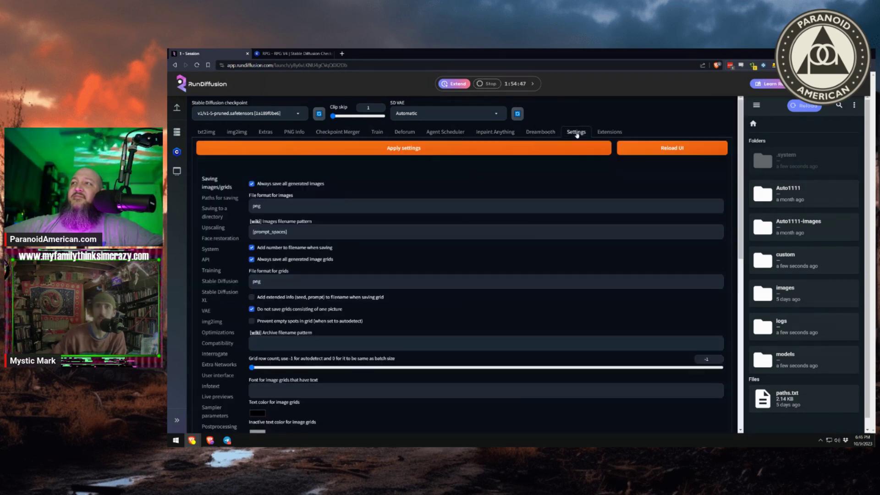
left_click(207, 132)
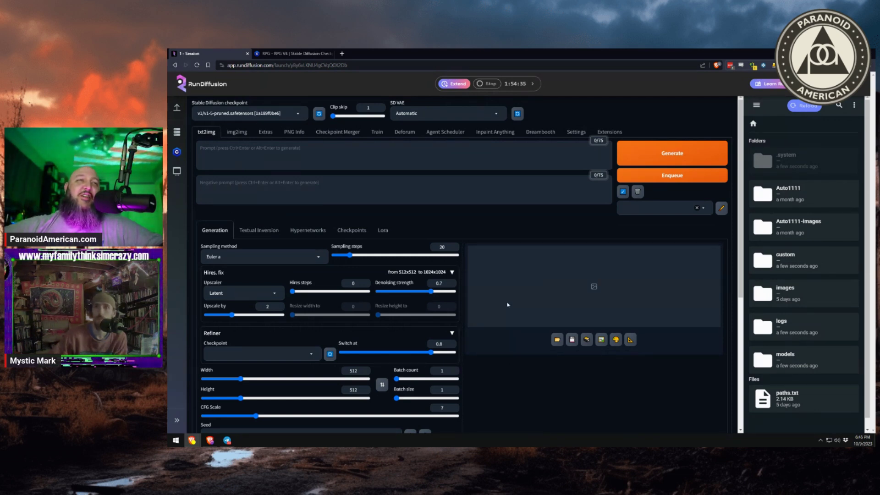
left_click(291, 147)
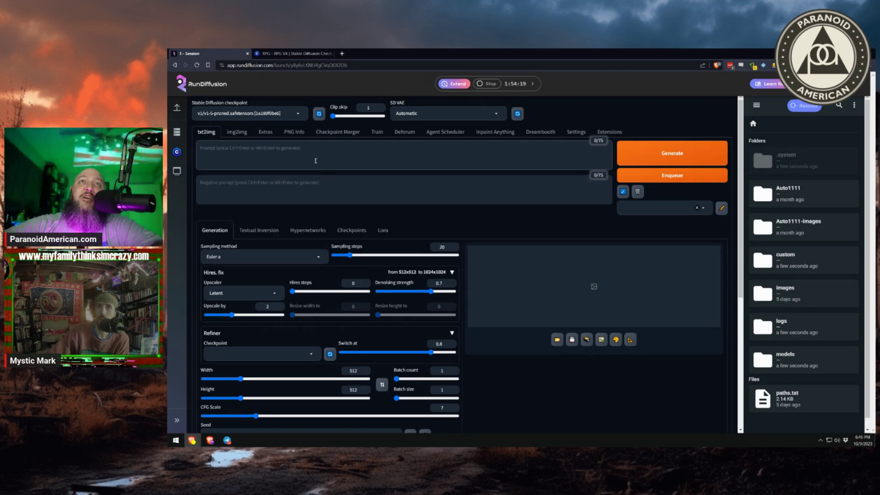
type("bigfoot")
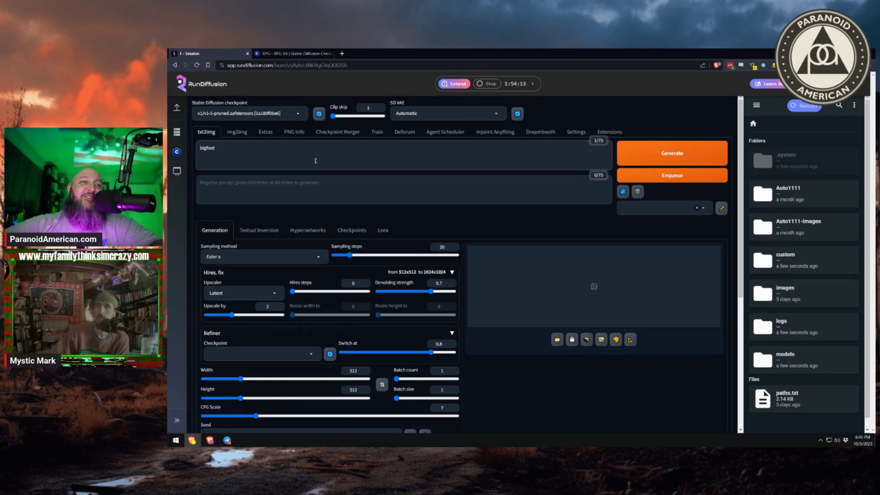
left_click(683, 160)
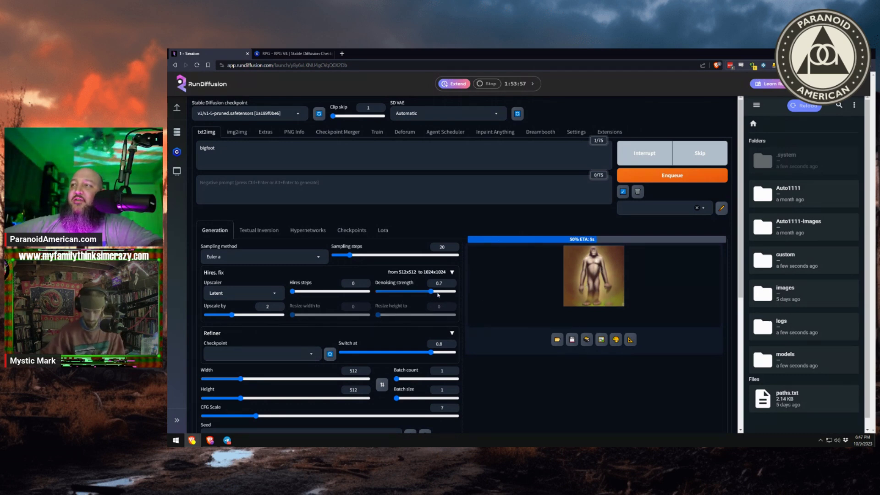
Step: Set the txt2img batch size to 4 while the bigfoot image is being generated
scroll(431, 335, "down", 2)
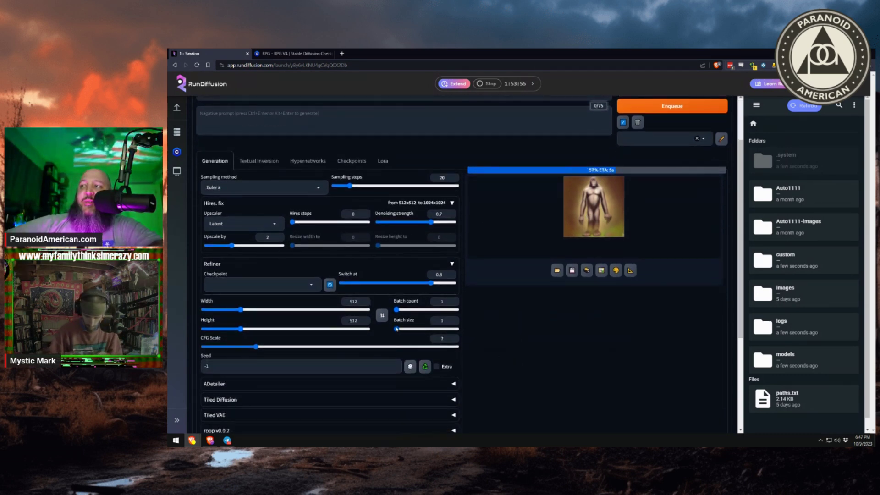
left_click_drag(397, 330, 421, 330)
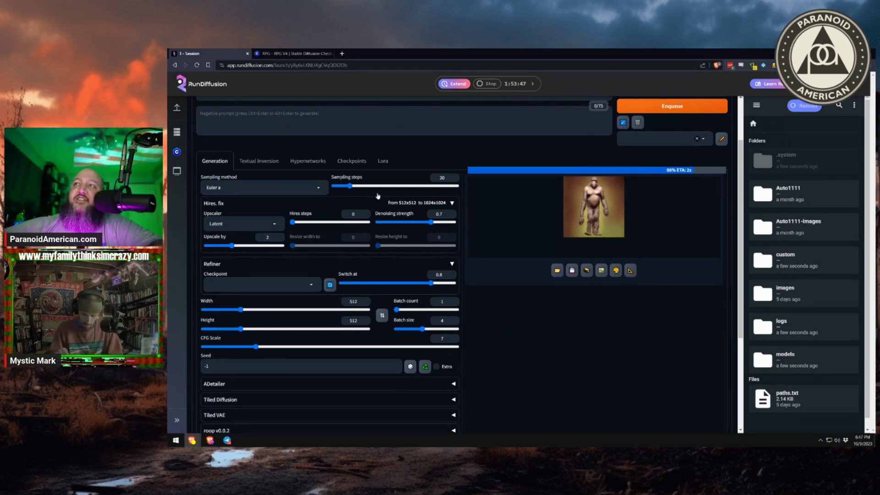
scroll(404, 213, "up", 2)
scroll(419, 299, "down", 3)
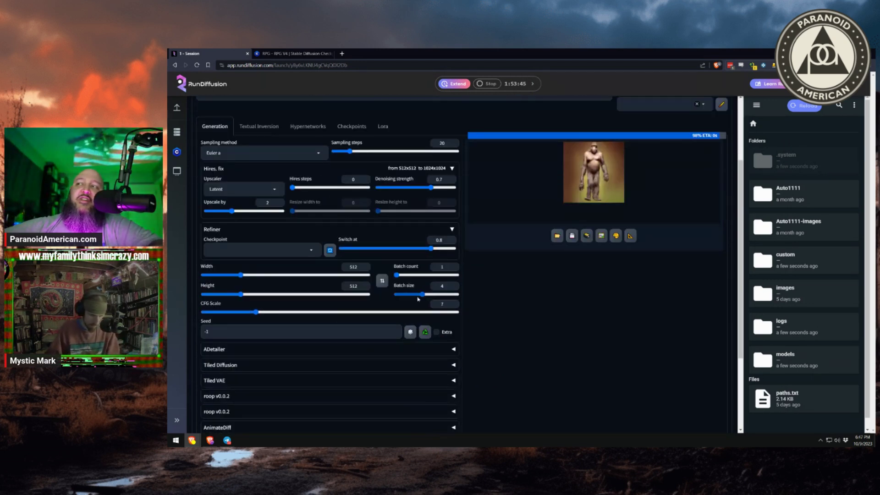
mouse_move(419, 295)
left_mouse_down()
mouse_move(460, 298)
mouse_move(423, 296)
left_mouse_up()
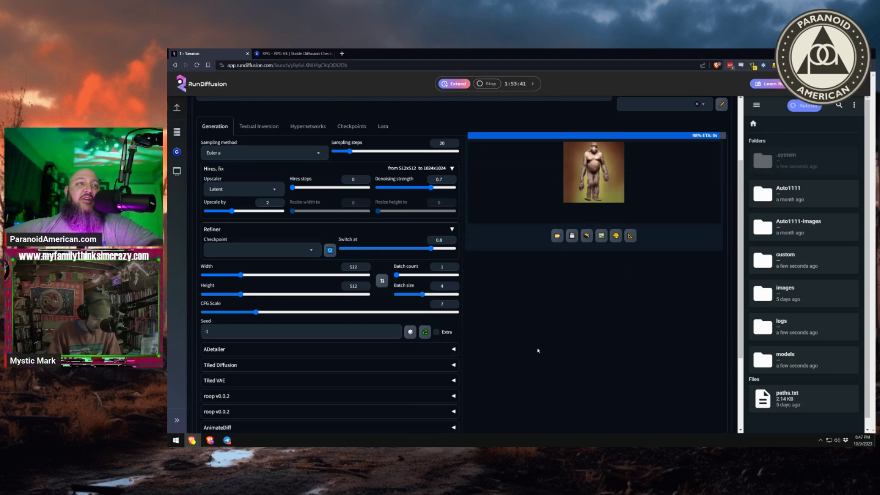
scroll(555, 376, "up", 3)
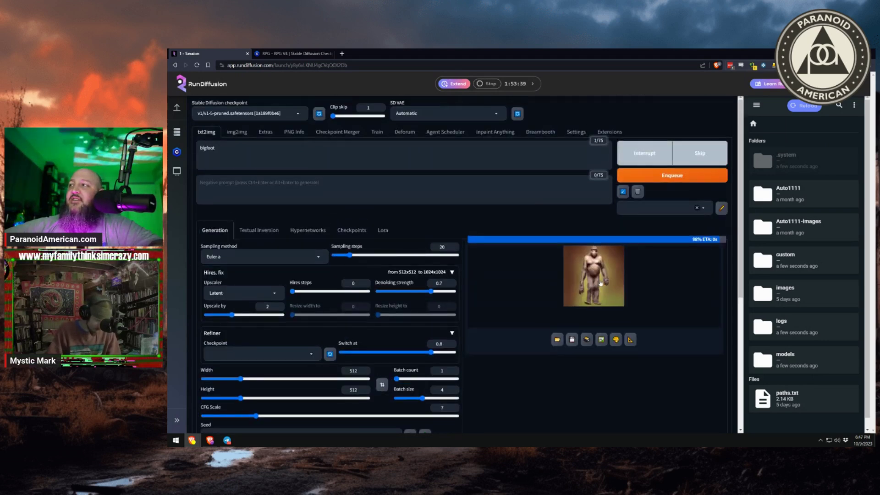
Step: Set the Hires. fix upscaler to None
left_click(230, 185)
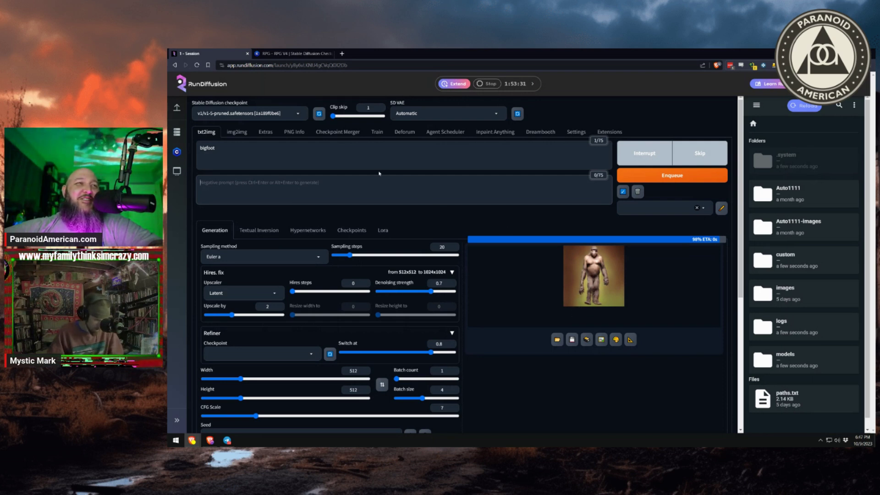
left_click(356, 150)
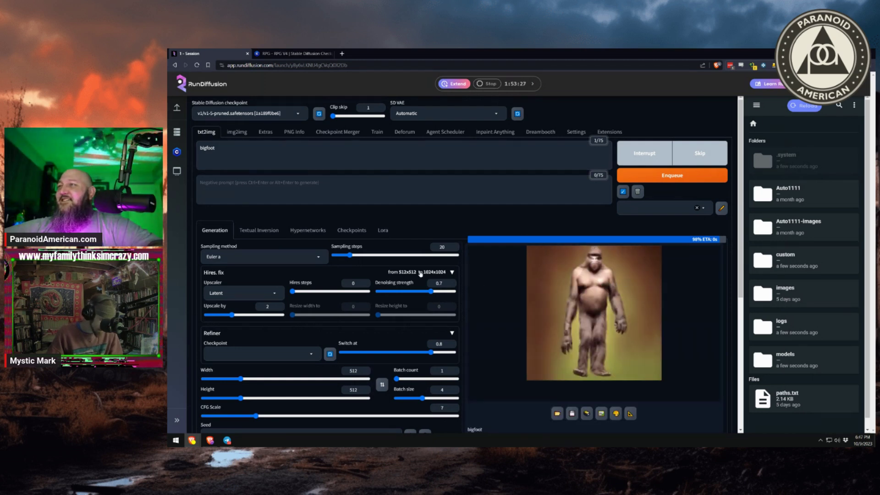
left_click(250, 292)
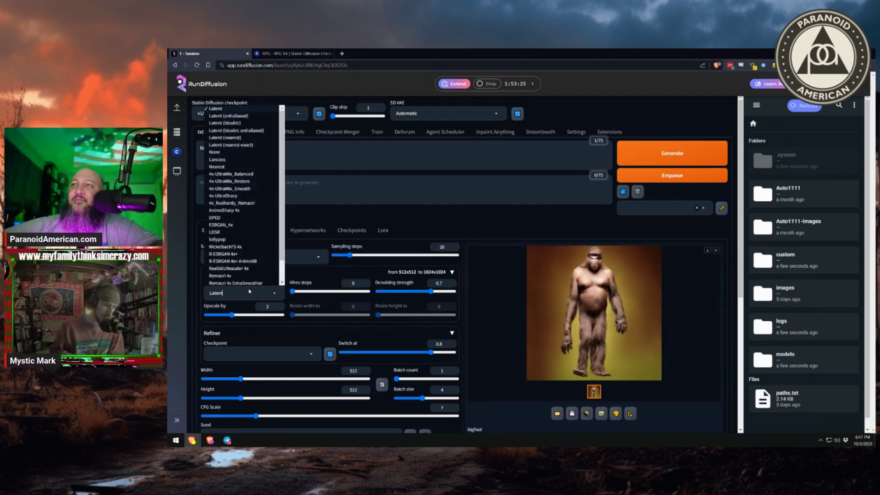
left_click(225, 152)
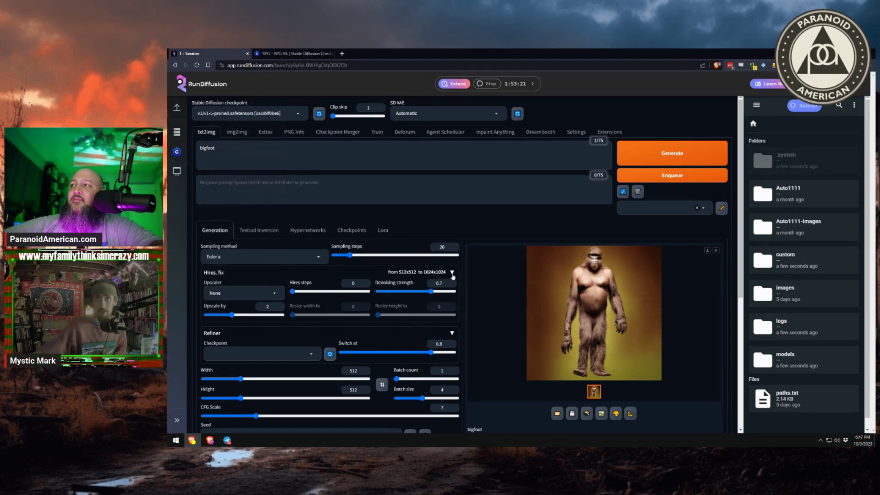
Step: Examine the generated bigfoot image at full size and return to the txt2img settings
left_click(534, 253)
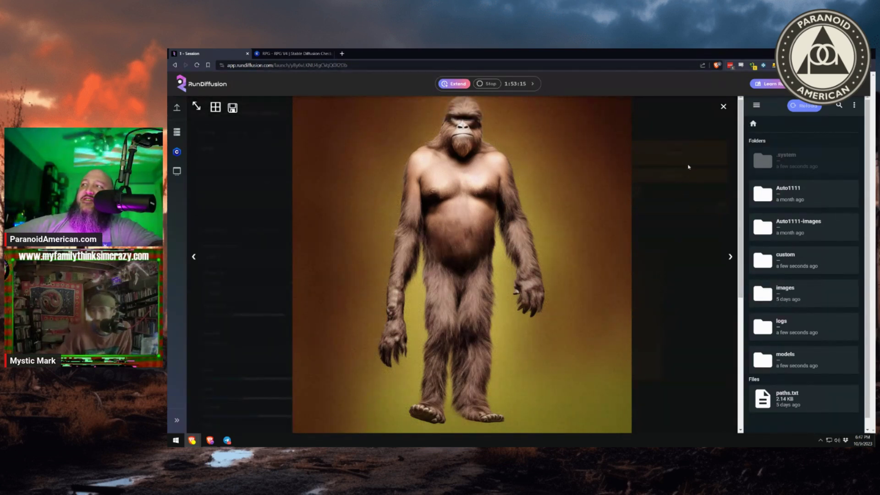
left_click(723, 107)
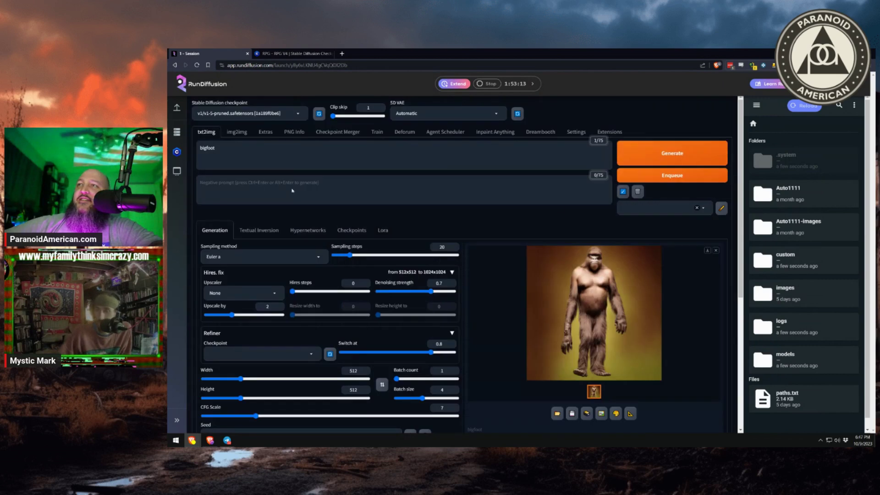
double_click(198, 148)
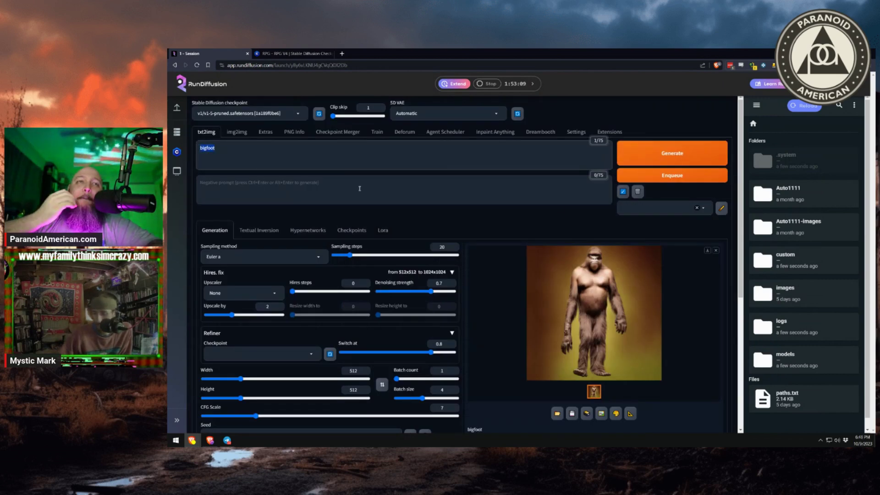
left_click(610, 320)
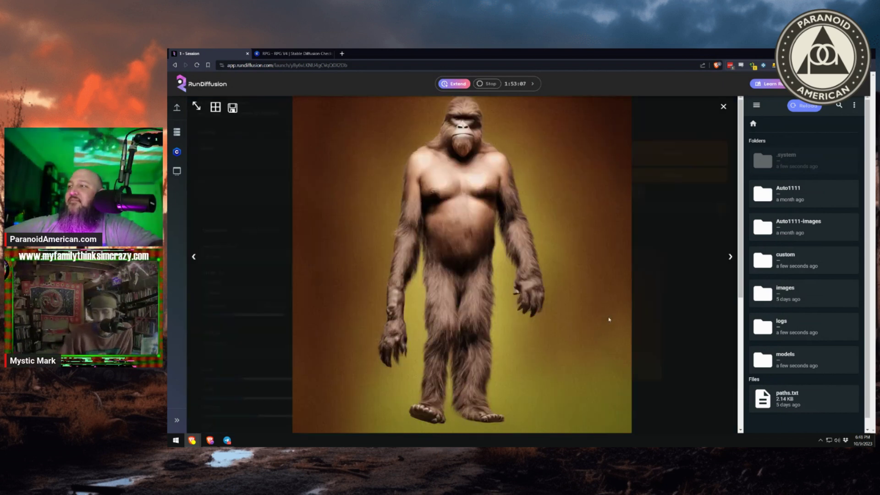
left_click(707, 316)
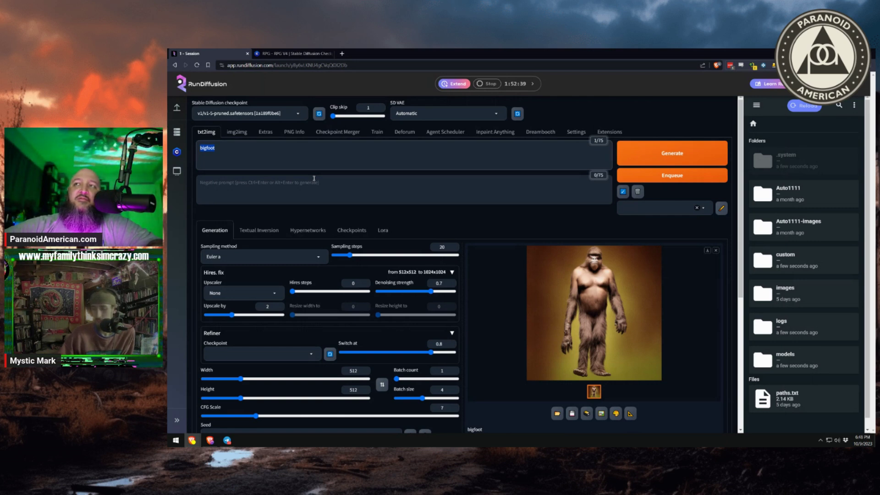
Step: Enter "neck" as the negative prompt and replace the bigfoot prompt with "tall, yellow painted hat,"
left_click(315, 179)
type("neck")
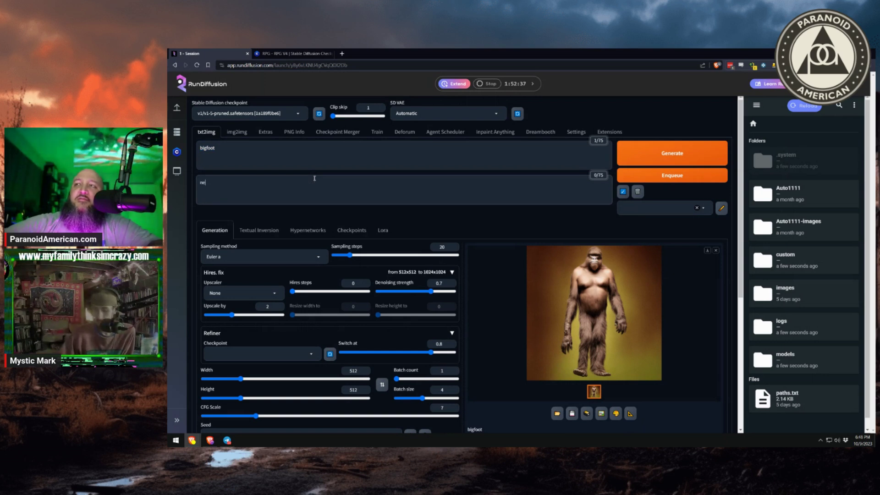
left_click(262, 157)
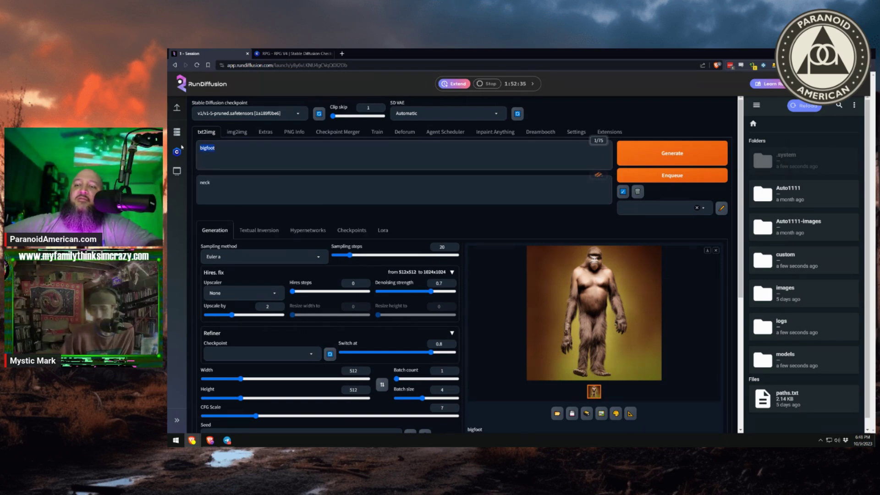
type("tall, yellow painted")
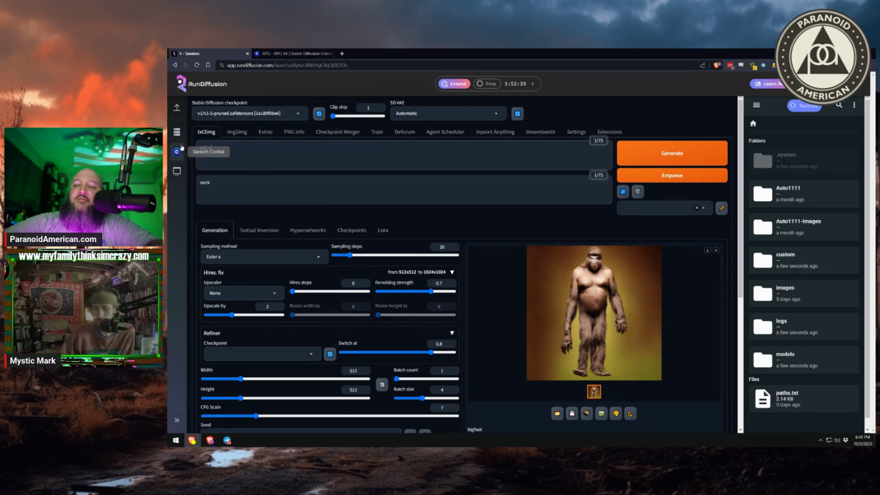
type(" ha")
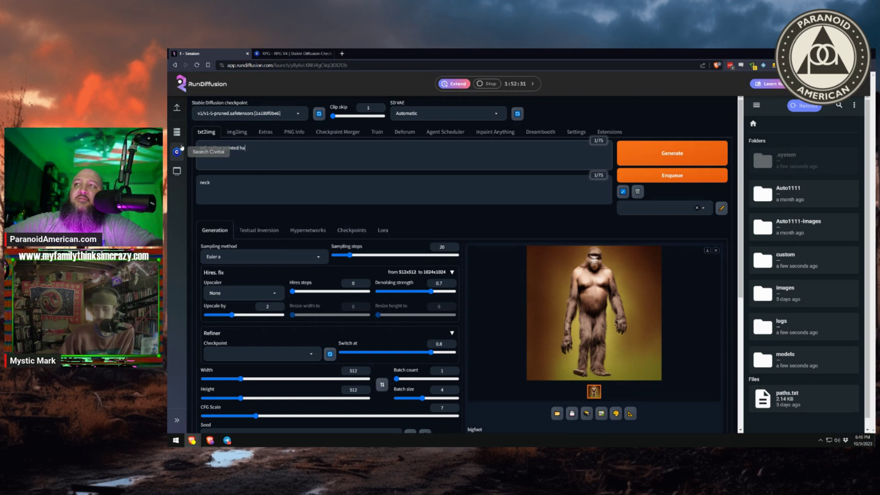
type("t,")
Step: Extend the prompt with "red collar, green tunic, black knob on top of hat, wooden hat"
type(" red")
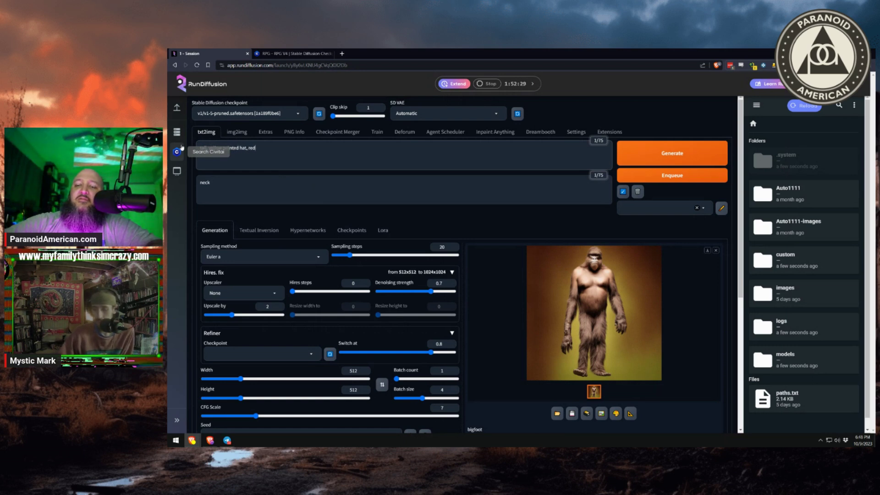
type(" collar, green")
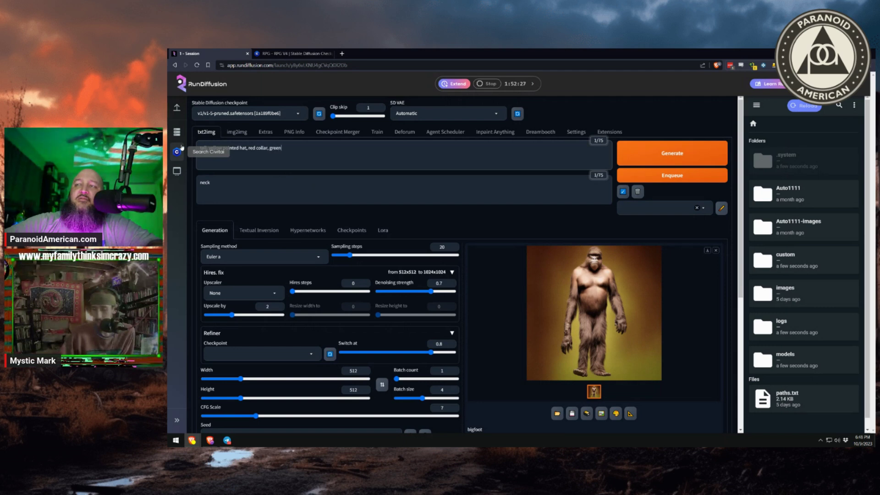
type(" tunic, black kn")
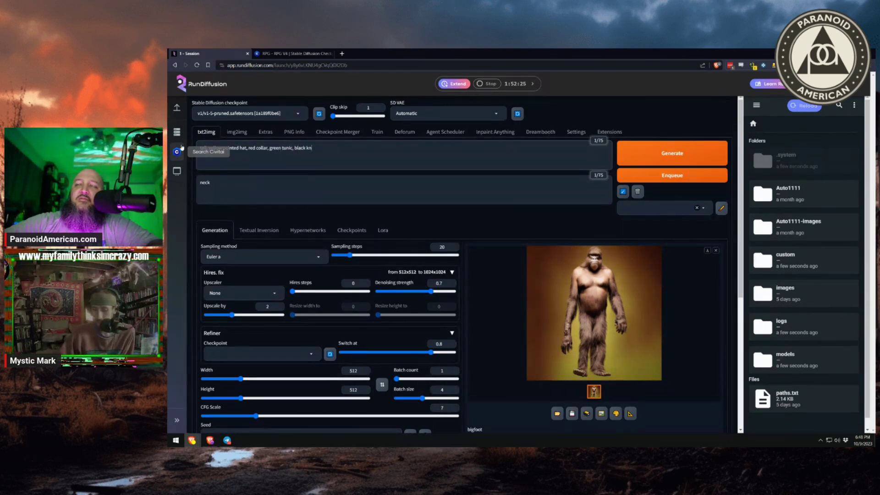
type("ob on top of heat")
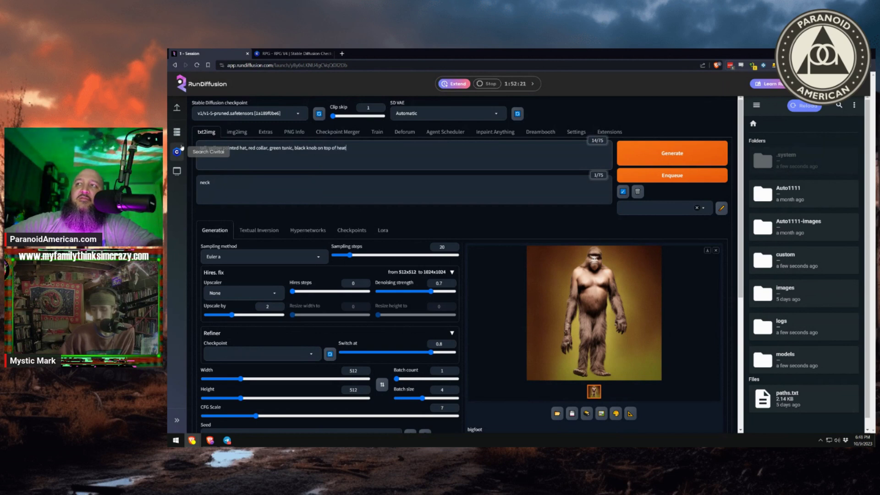
key("BackSpace")
key("BackSpace")
key("BackSpace")
type("at, wooden hat")
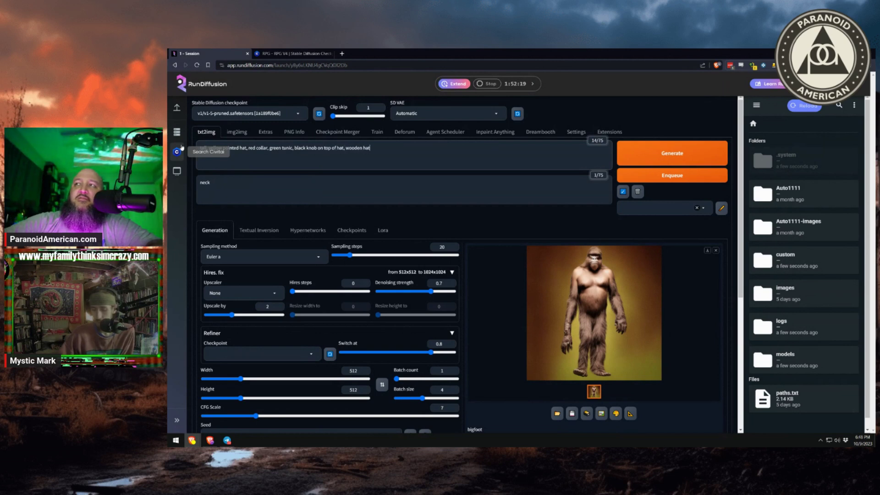
Step: Extend the prompt with "triangular eyes, brown square nose, yellow lips, paper white face, red hair, wooden sleeves, white trousers"
type(", triangular eyes, ")
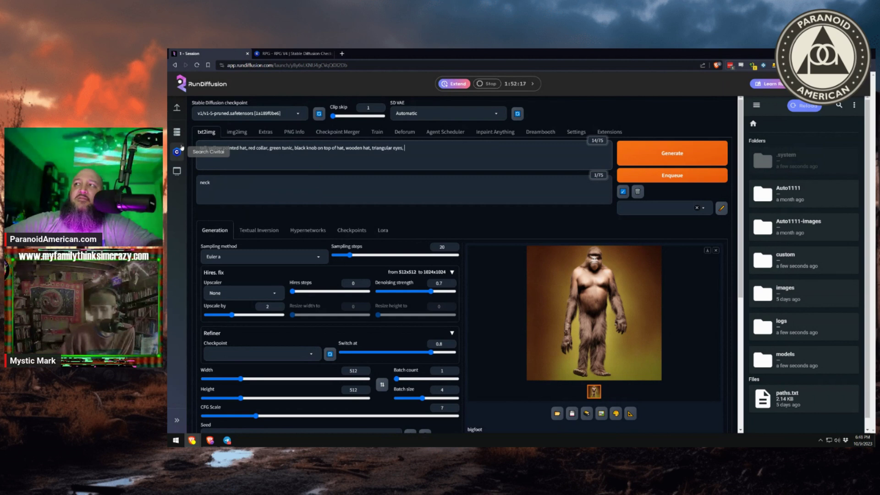
type("brown square nose, yellow")
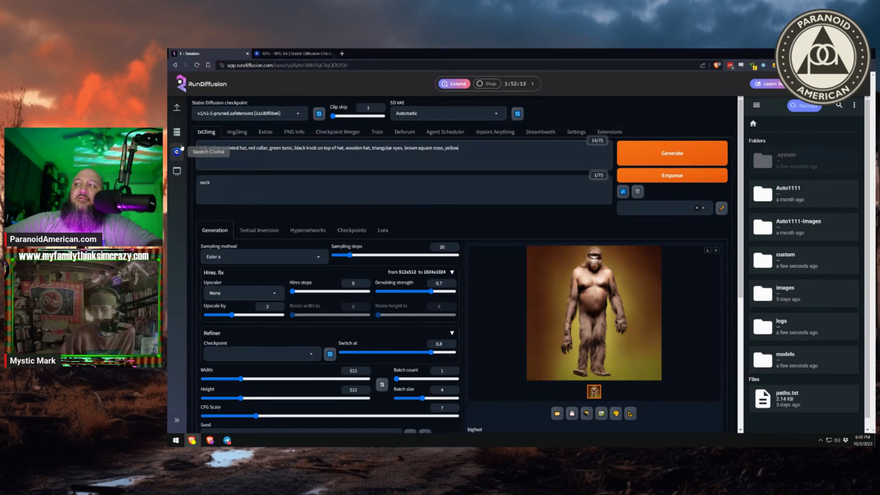
type(" lips, p")
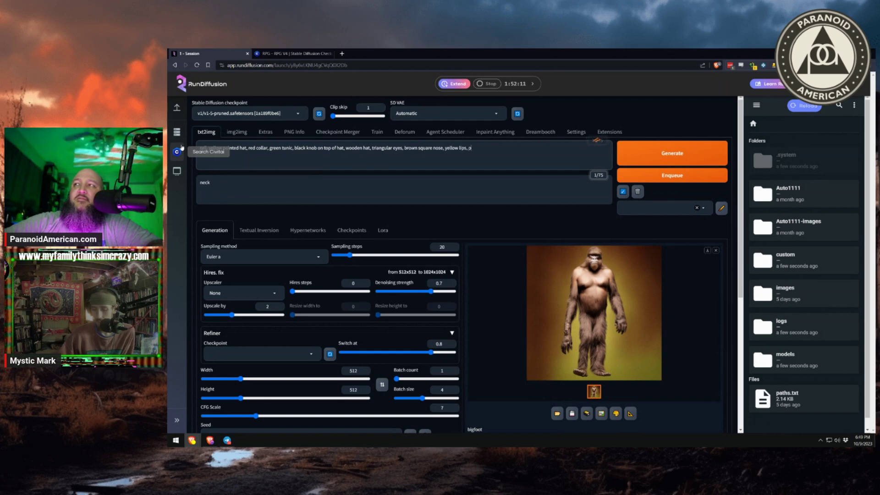
type("aper white face,")
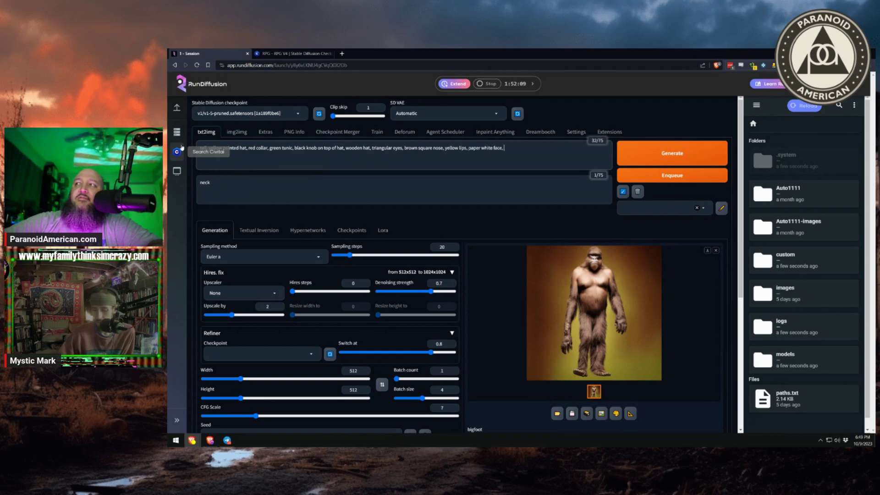
type(" red")
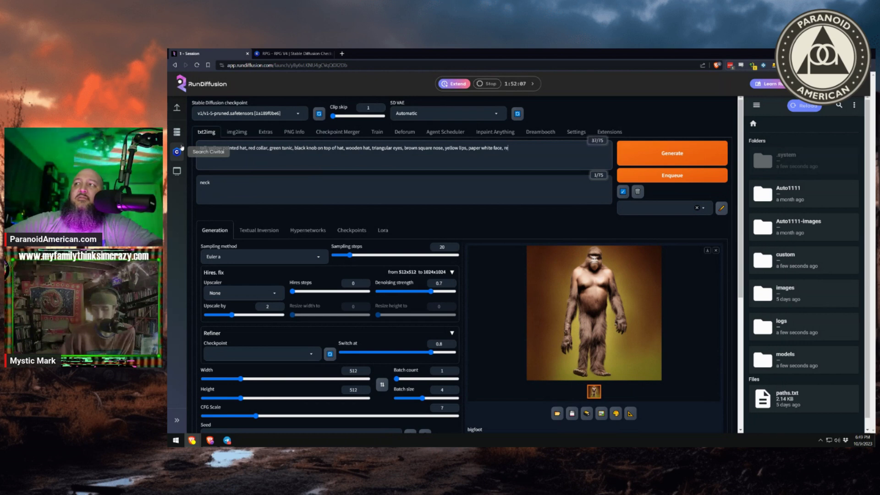
type(" hair")
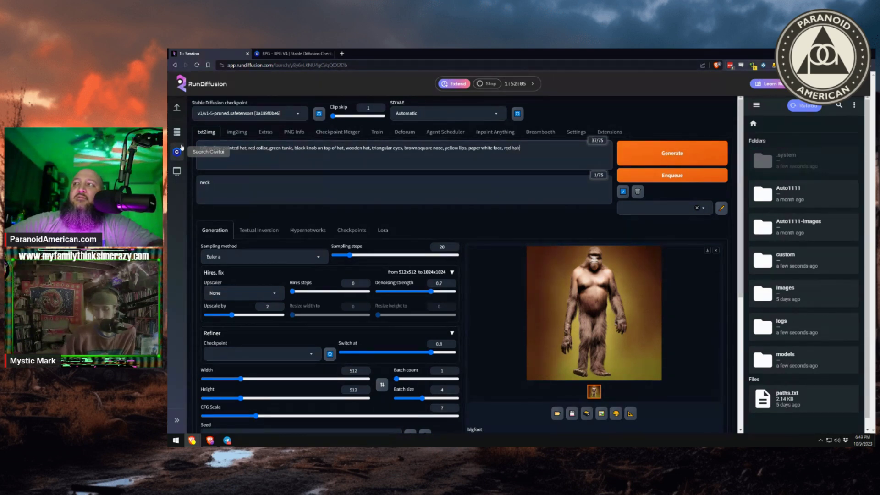
type(", woode")
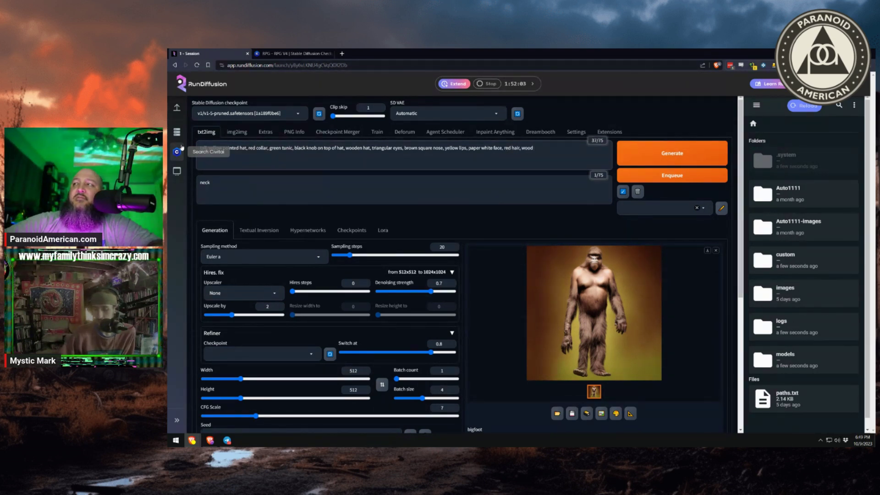
type("n sleeves, white trousers")
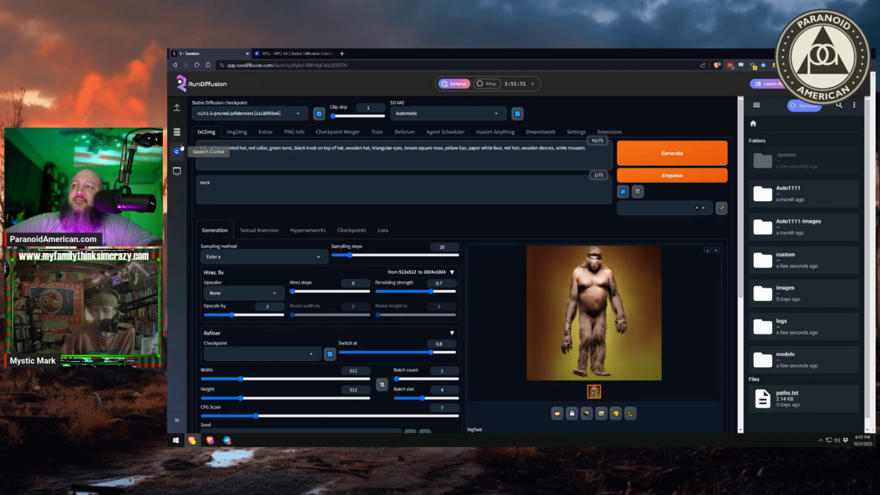
Step: Add a separate line "medieval clown with wooden accessories" below the character description in the prompt
type("val cl")
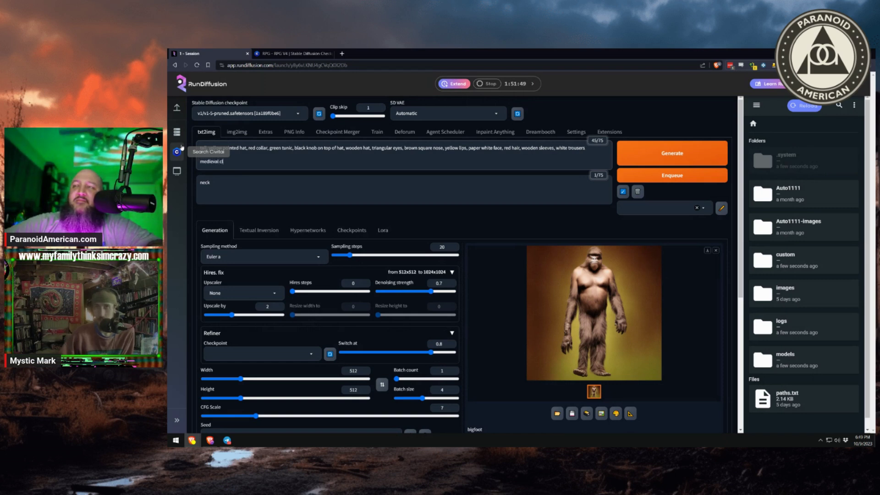
type("won with wooden")
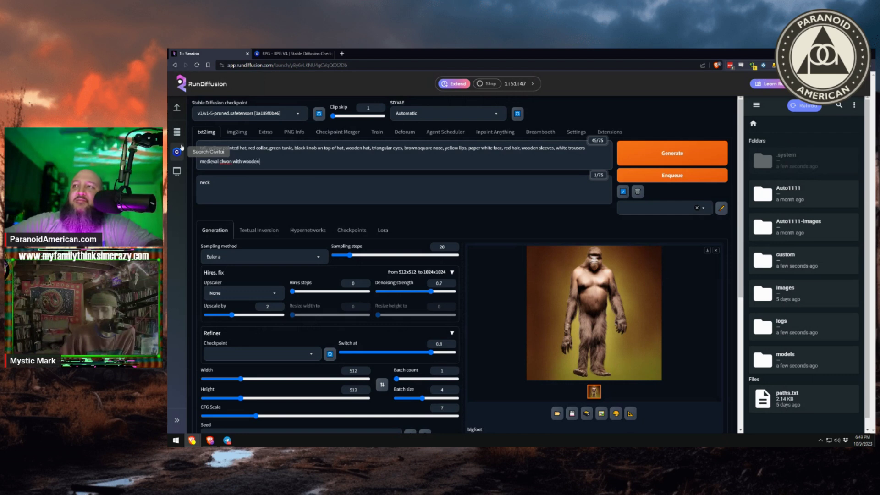
type(" accessories")
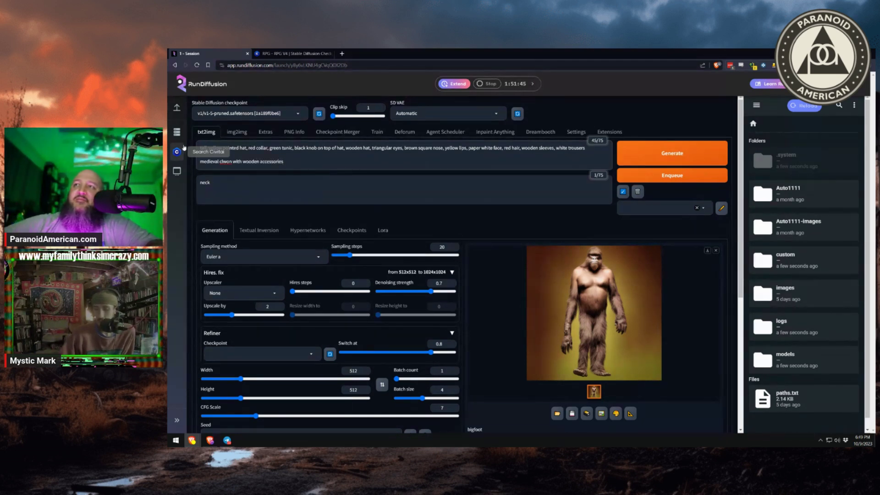
left_click(228, 162)
key("BackSpace")
key("BackSpace")
type("ow")
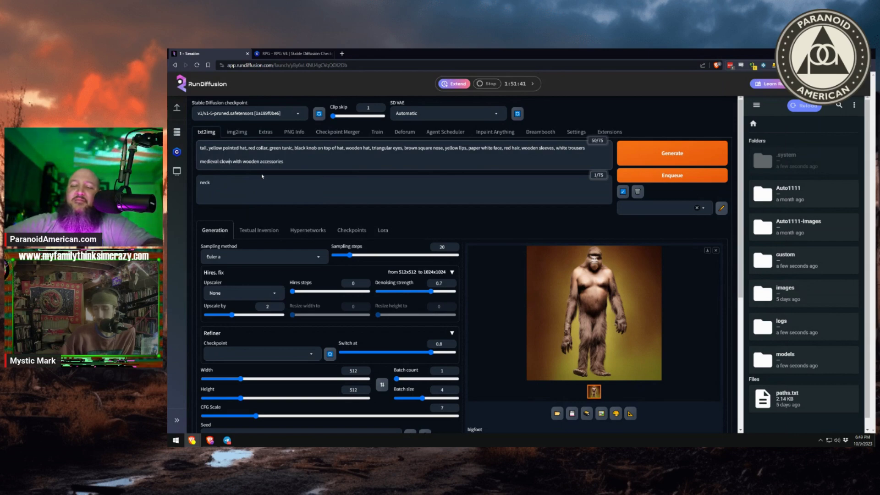
Step: Search Google for "rich text stable diffusion", open the Reddit result on expressive text-to-image generation, and return to the RunDiffusion session
key("ctrl+t")
type("rich text ")
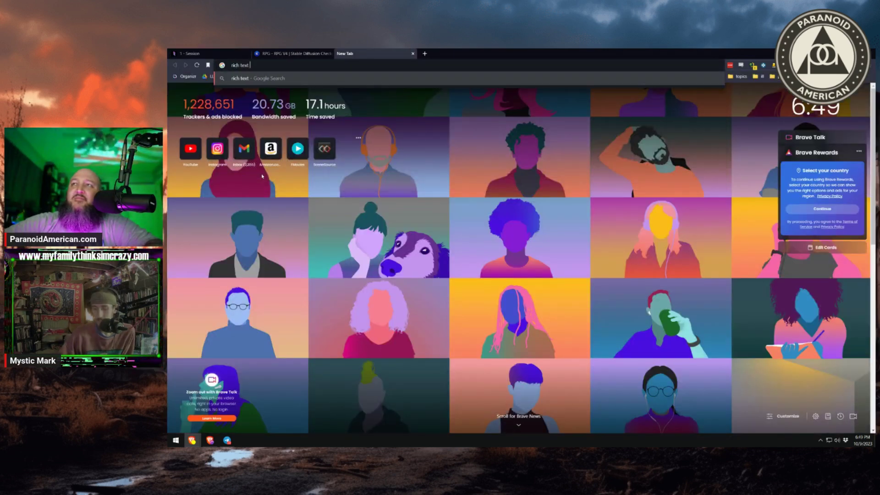
type("stable diffusion")
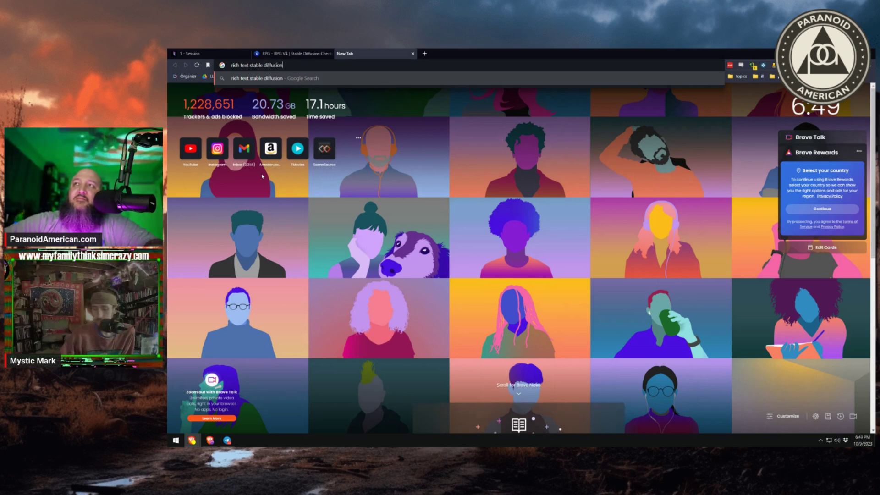
key("Return")
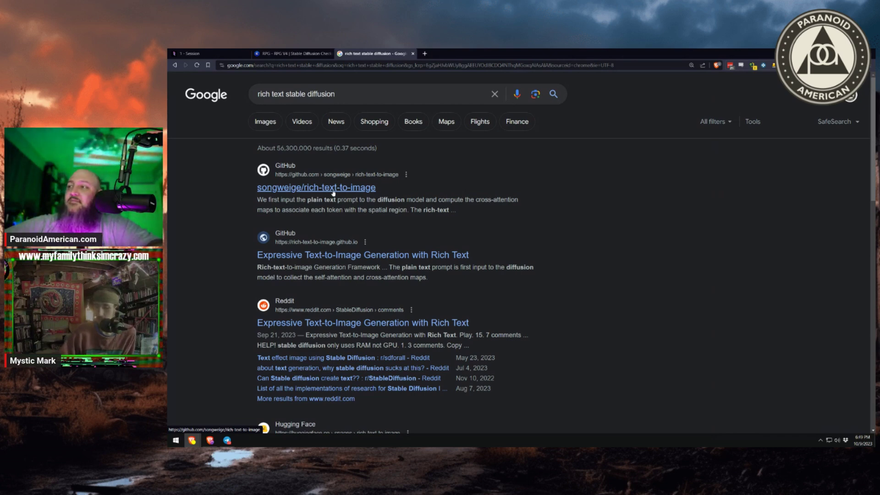
left_click(340, 323)
left_click(224, 58)
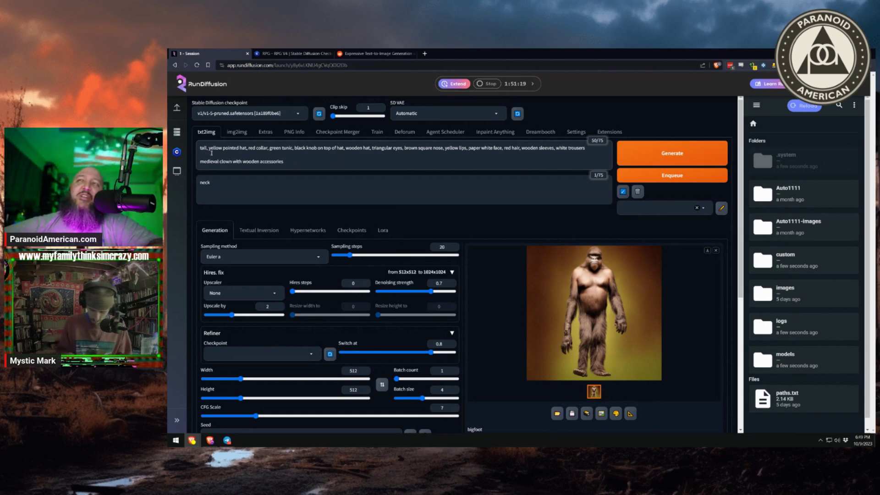
left_click_drag(206, 147, 248, 148)
left_click(242, 144)
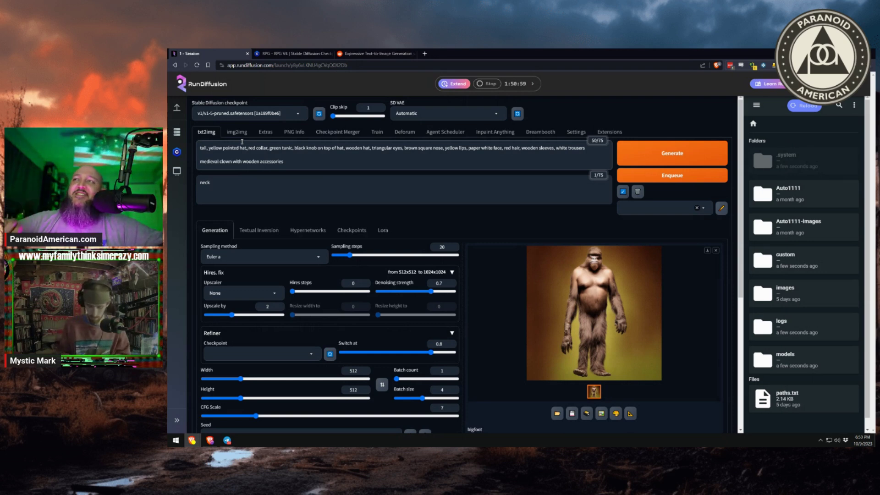
left_click(290, 161)
left_click_drag(290, 162, 200, 161)
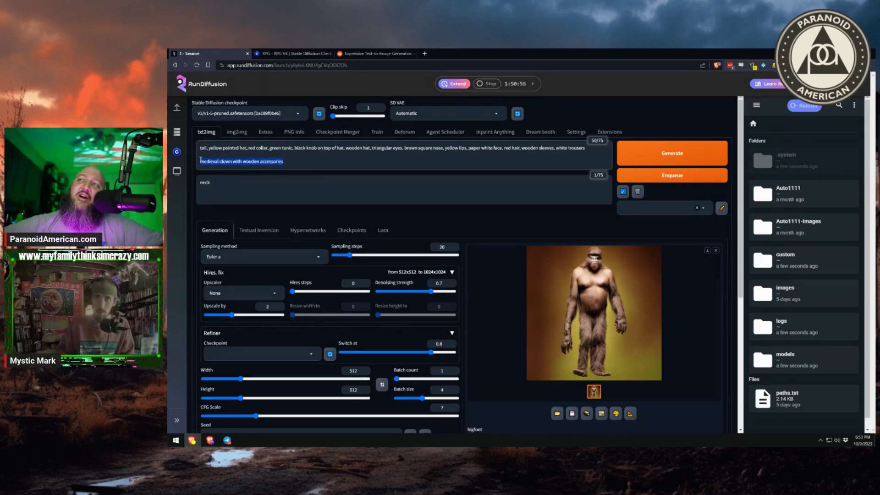
left_click(303, 162)
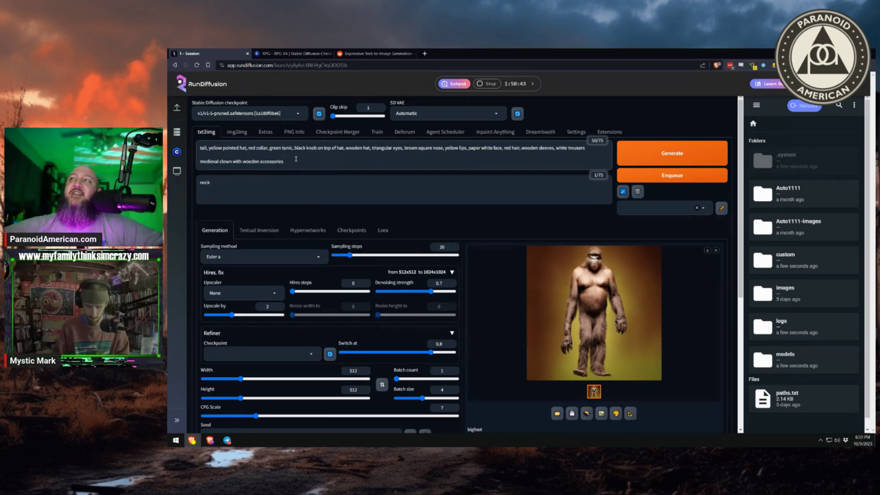
Step: Open the rich-text-to-image GitHub repository from the Reddit thread and read through its README
left_click(367, 54)
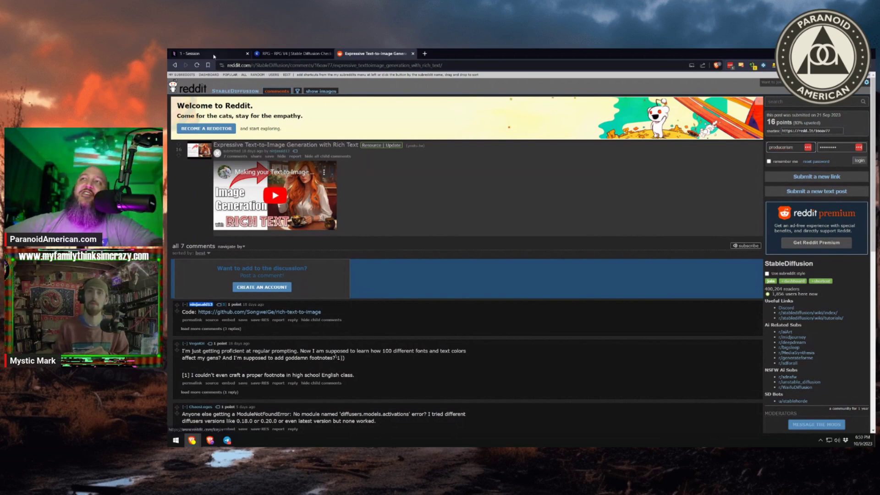
left_click(259, 55)
left_click(211, 54)
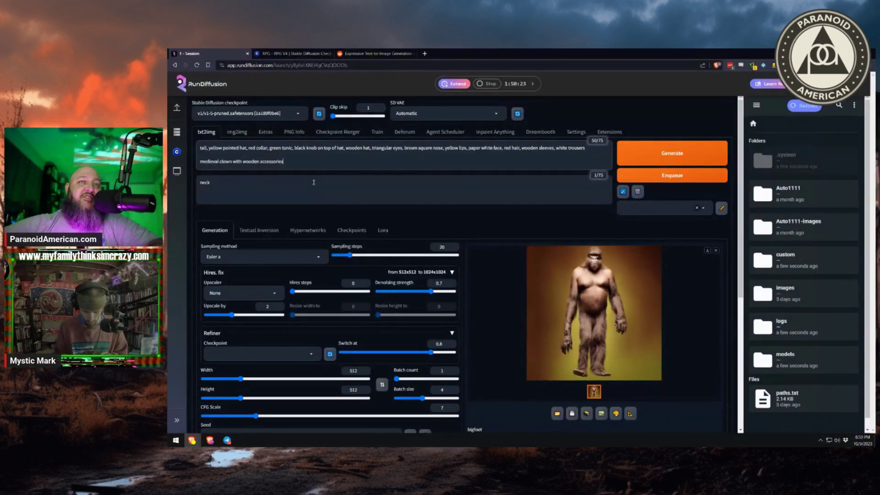
left_click(367, 53)
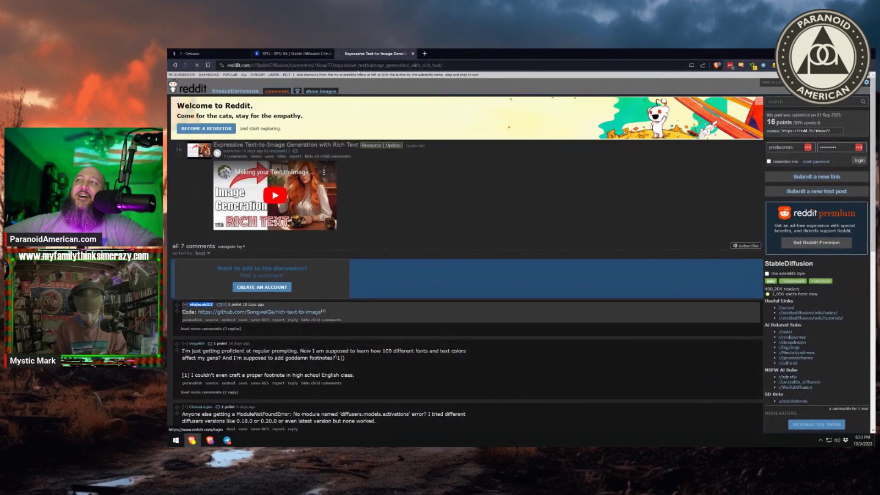
scroll(400, 247, "down", 5)
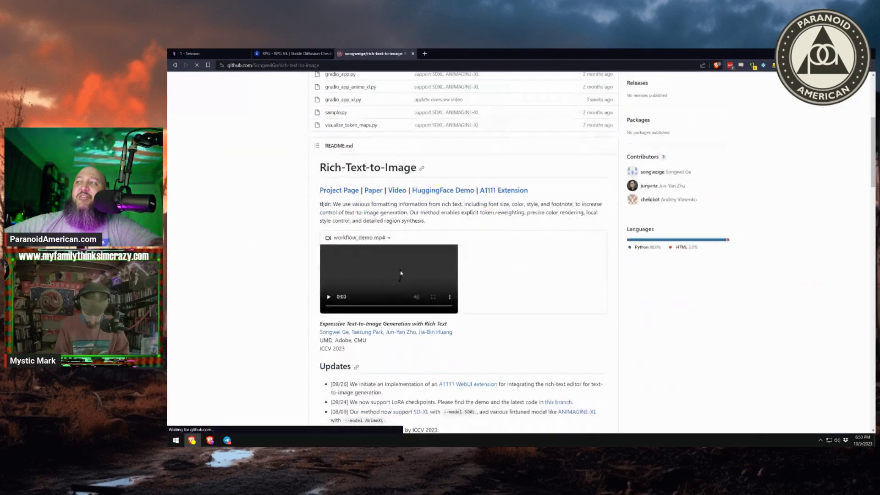
scroll(401, 273, "down", 12)
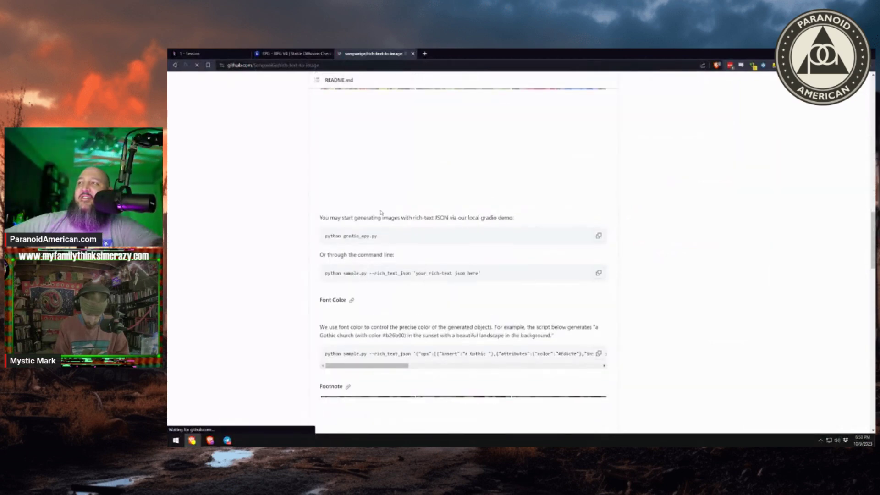
scroll(399, 229, "up", 3)
scroll(431, 248, "down", 6)
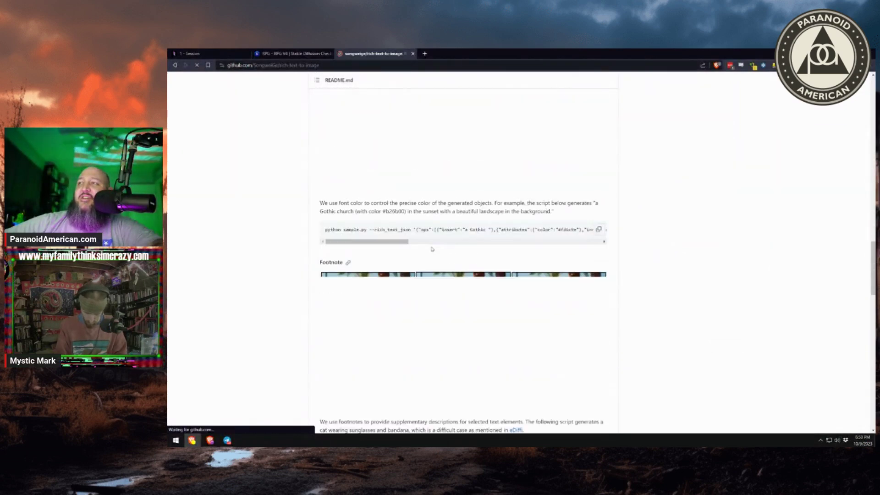
scroll(431, 250, "down", 10)
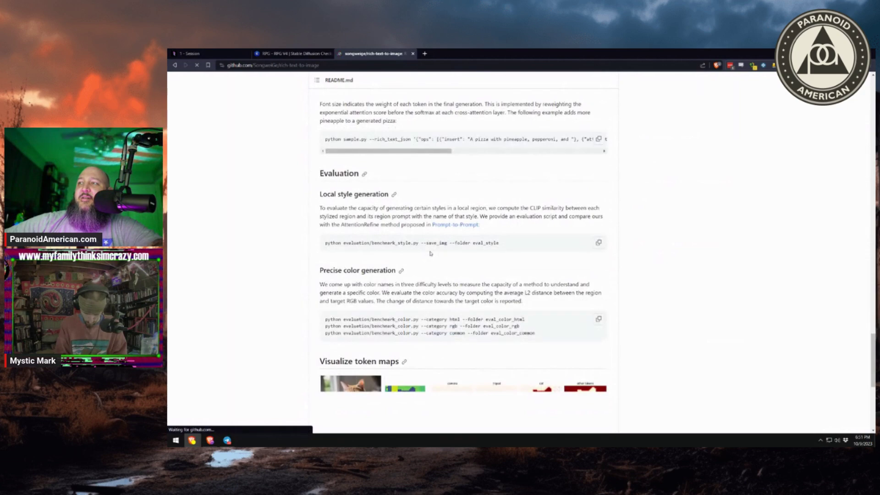
Step: Open the teaser.jpg image from the README's Rich-text JSON to Image section and examine its example comparisons
scroll(413, 256, "up", 14)
scroll(406, 271, "up", 5)
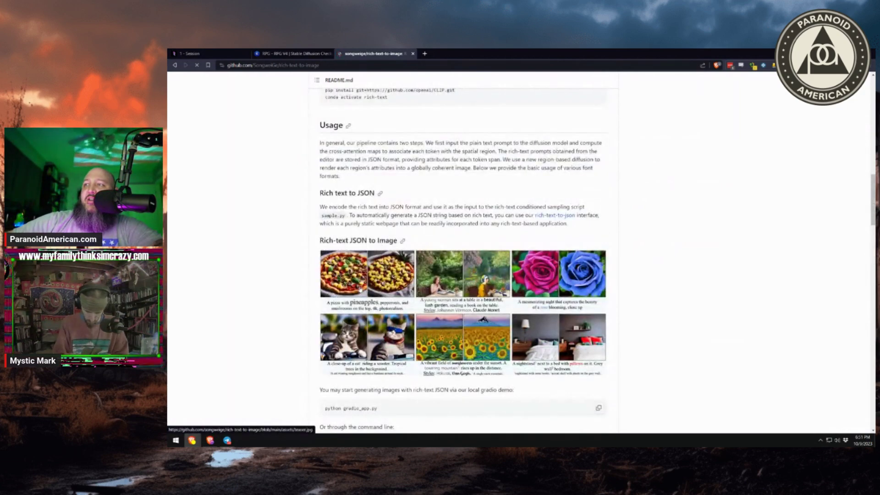
left_click(362, 289)
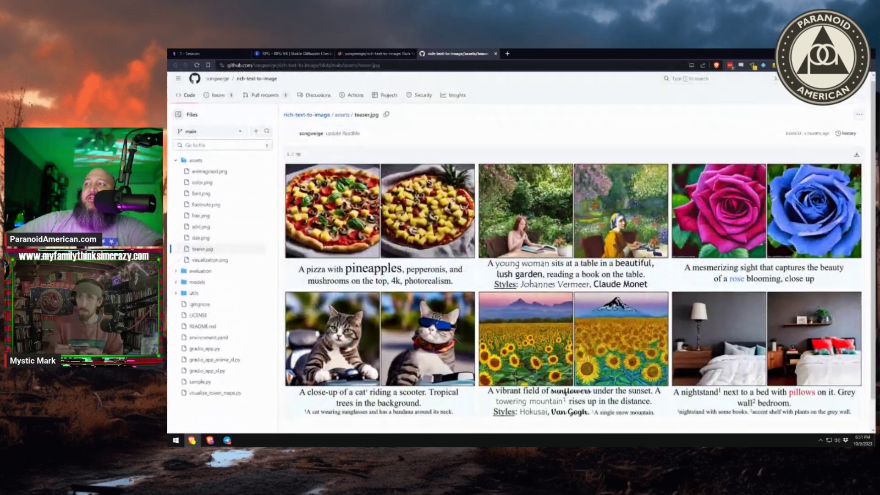
scroll(310, 243, "down", 1)
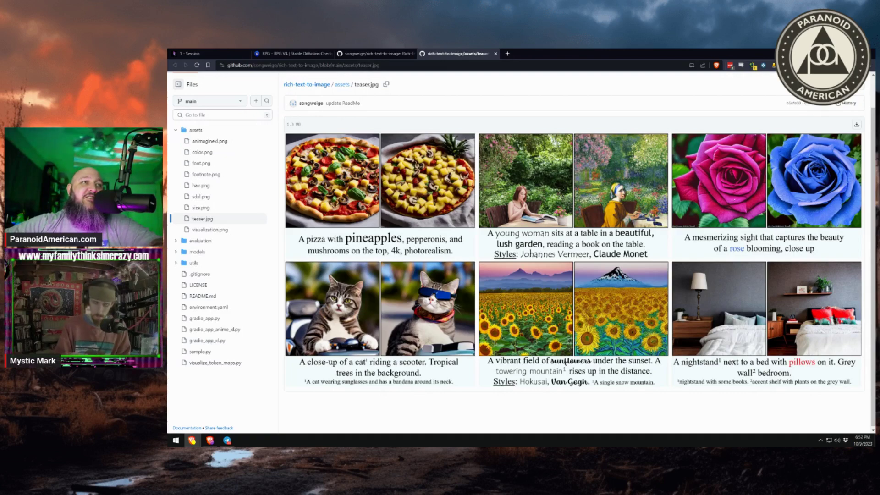
Step: Back in the RunDiffusion session, delete the "medieval clown with wooden accessories" line and change the prompt's opening to "tall creature,"
left_click(231, 58)
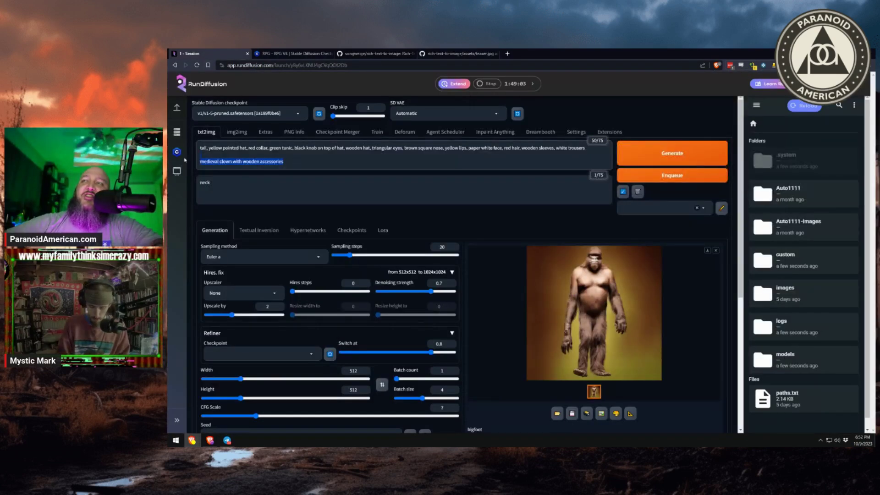
key("BackSpace")
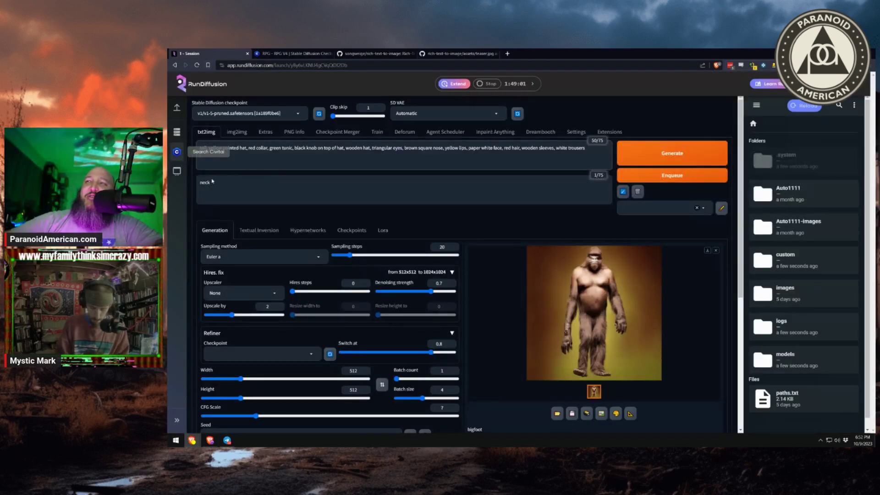
left_click(209, 148)
type("creature,")
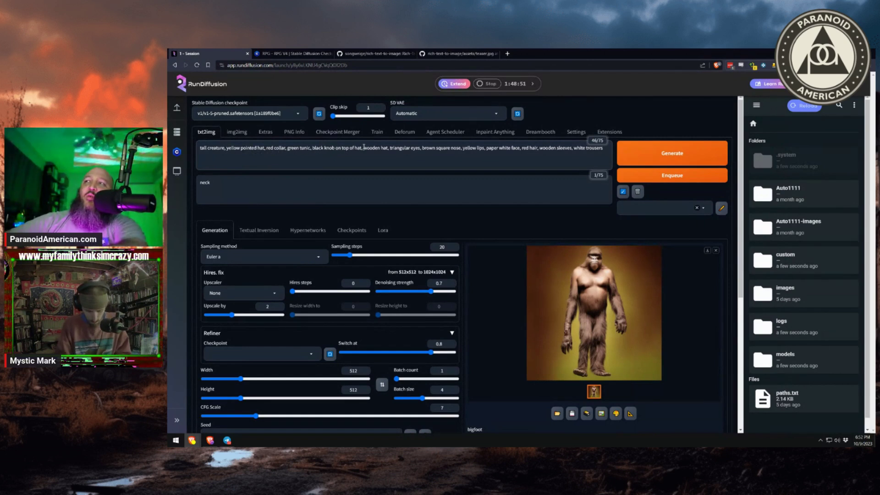
key("BackSpace")
key("BackSpace")
key("BackSpace")
key("BackSpace")
key("BackSpace")
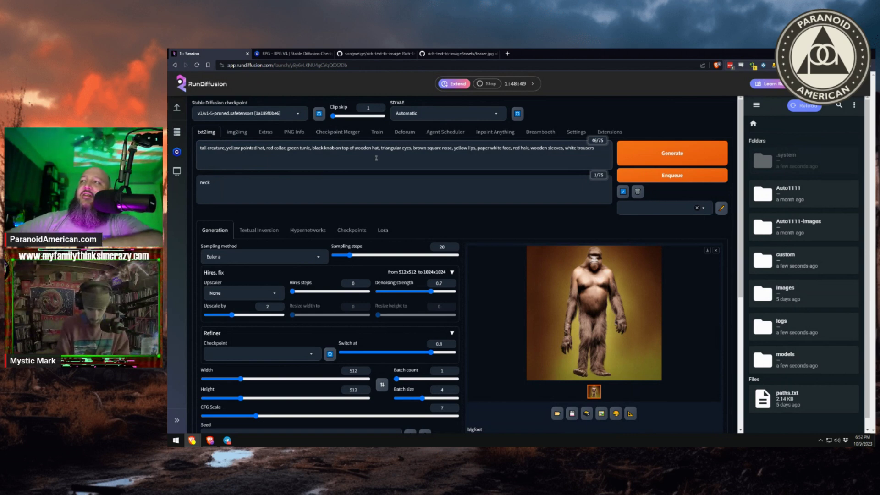
key("ctrl+z")
key("ctrl+z")
key("ctrl+y")
Step: Replace "hat" with "antennas" in the prompt's "wooden hat" phrase
double_click(385, 148)
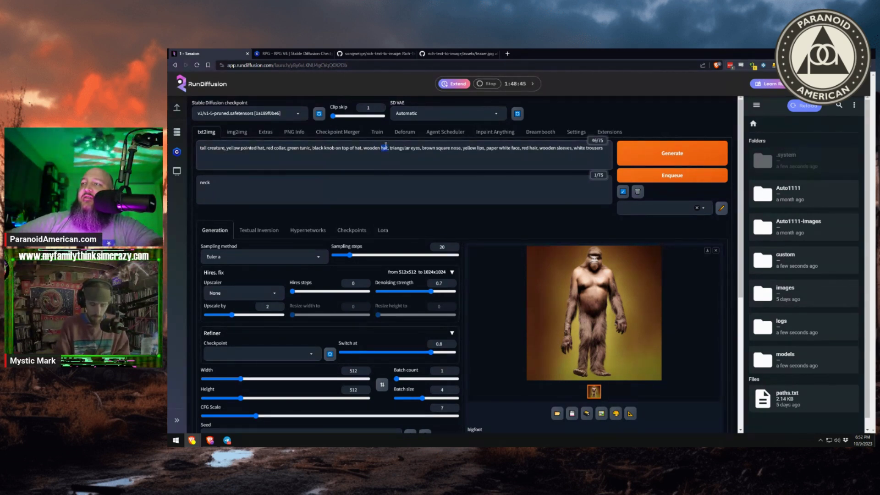
type("antennas")
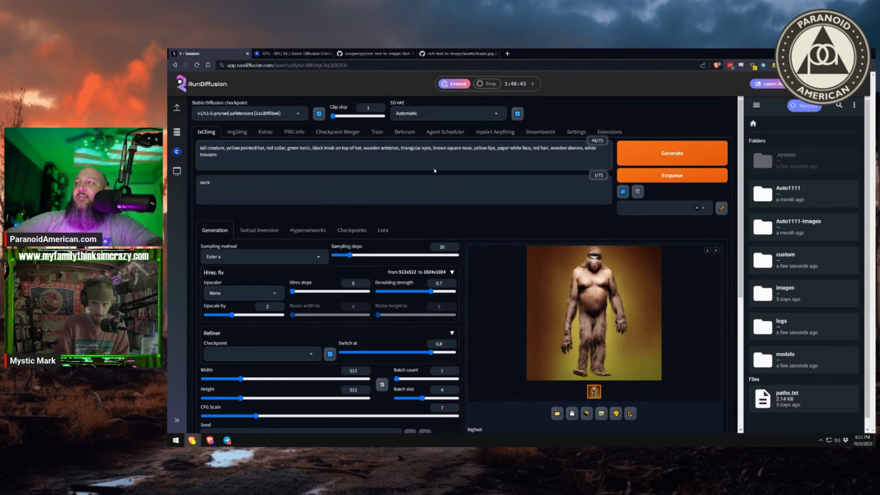
Step: Correct the prompt's wooden headpiece spelling to "antennae" and generate a new batch of images
right_click(391, 149)
key("Escape")
type("antenae")
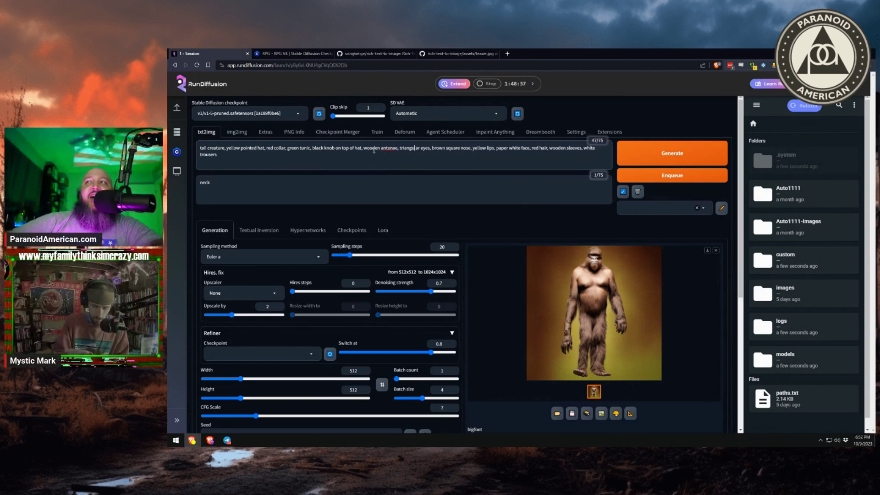
right_click(390, 149)
left_click(412, 154)
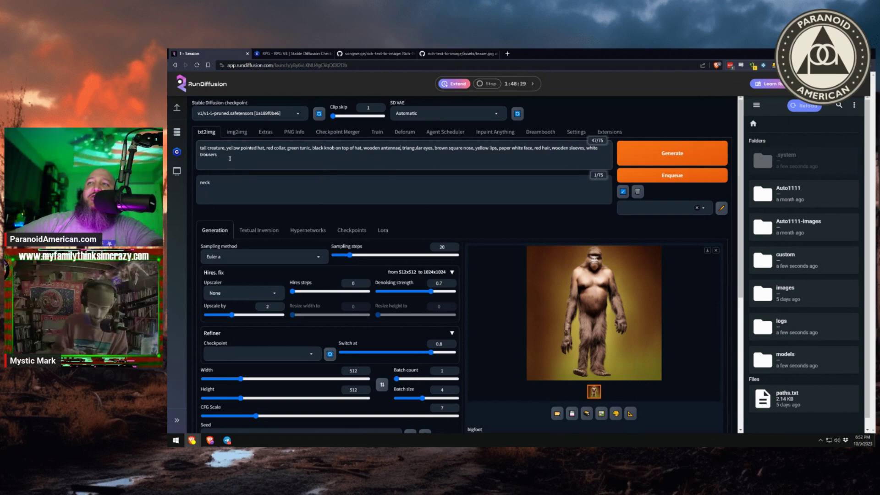
left_click(659, 156)
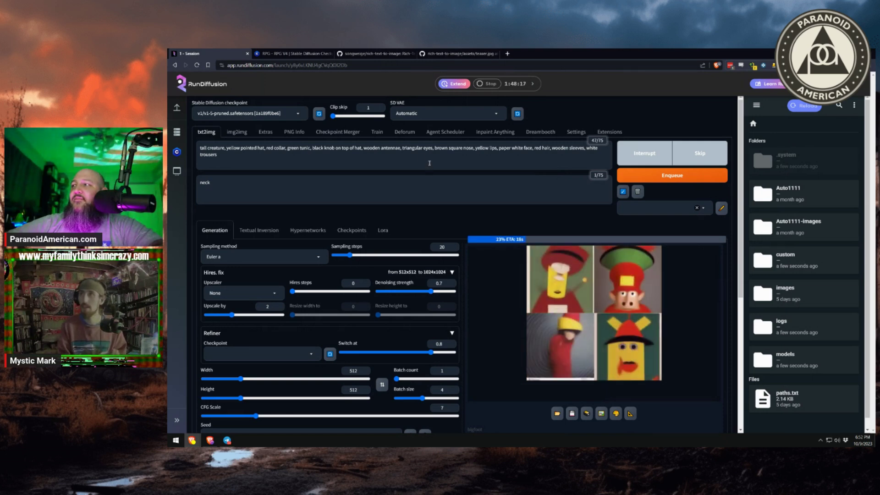
Step: Alternate between the rich-text teaser.jpg examples and the running generation to compare the rich-text results with the emerging preview images
left_click(455, 55)
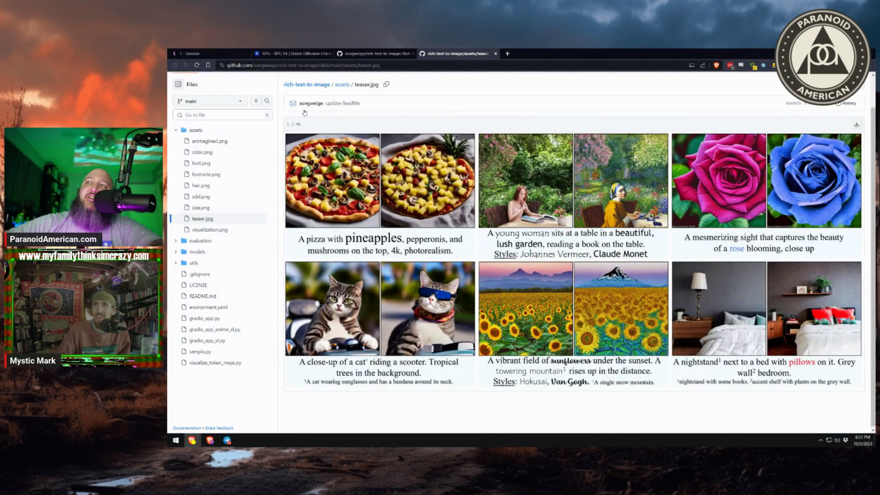
left_click(219, 56)
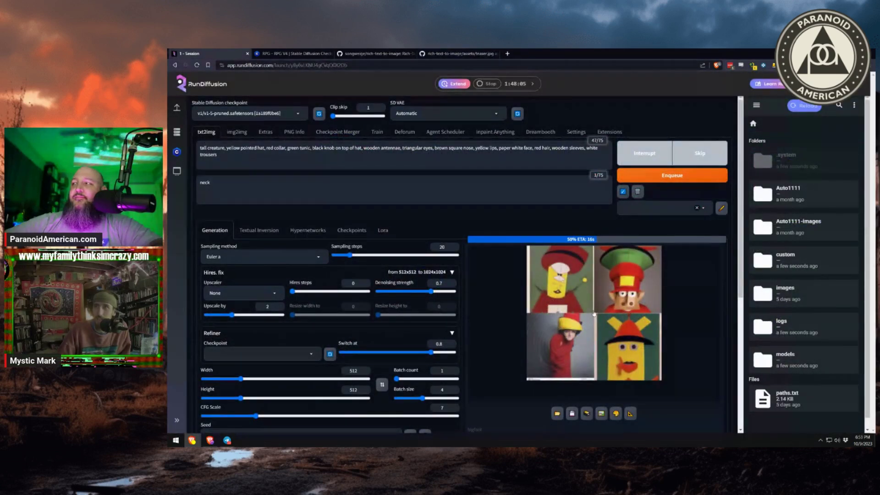
left_click(459, 54)
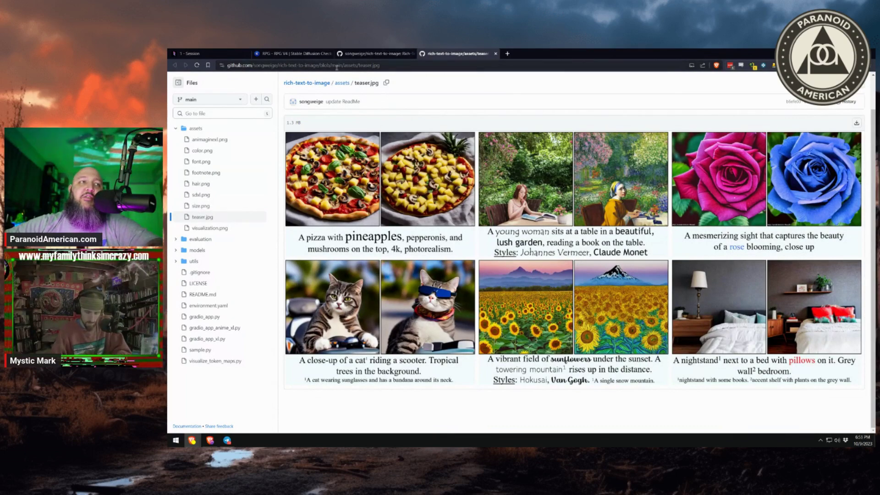
key("ctrl+1")
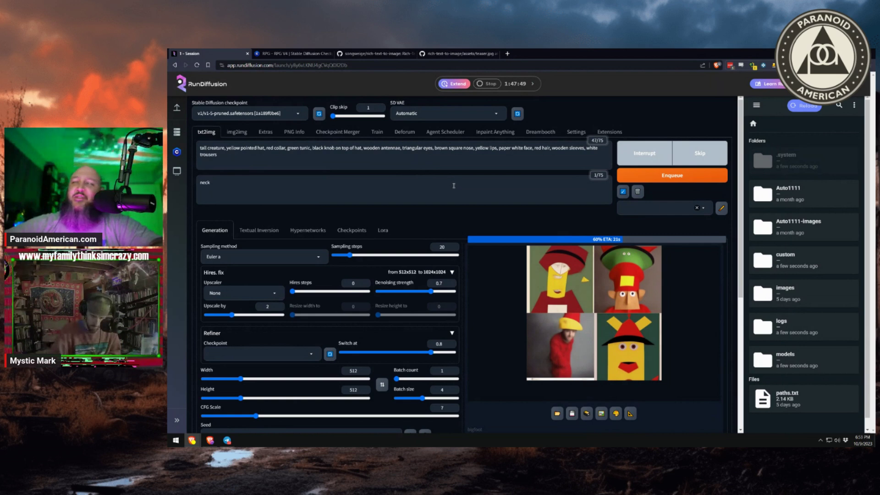
scroll(596, 287, "down", 3)
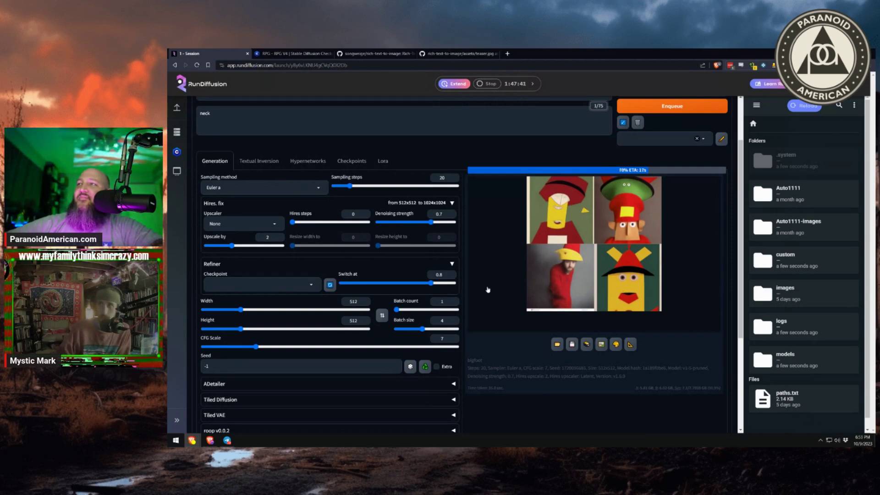
scroll(529, 291, "up", 2)
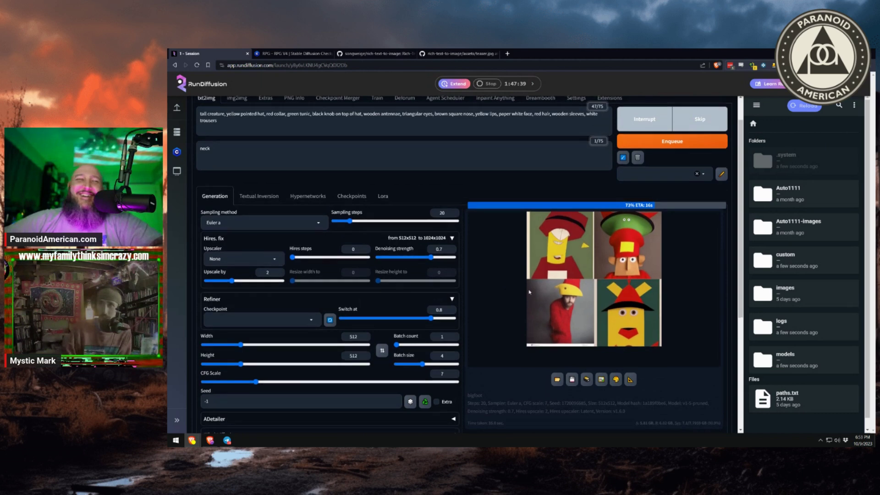
scroll(529, 290, "up", 2)
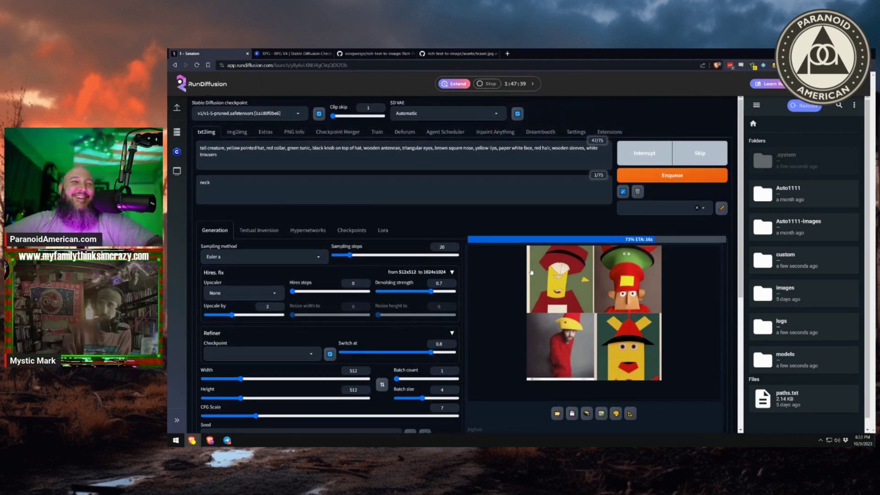
Step: Highlight the whole txt2img prompt, switch to the Civitai RPG V4 page and browse its sample images
left_click(236, 166)
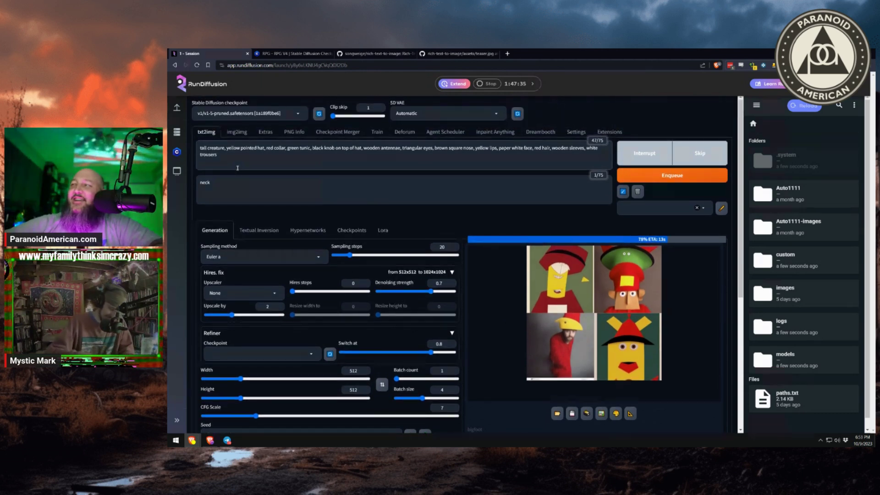
left_click_drag(224, 161, 200, 148)
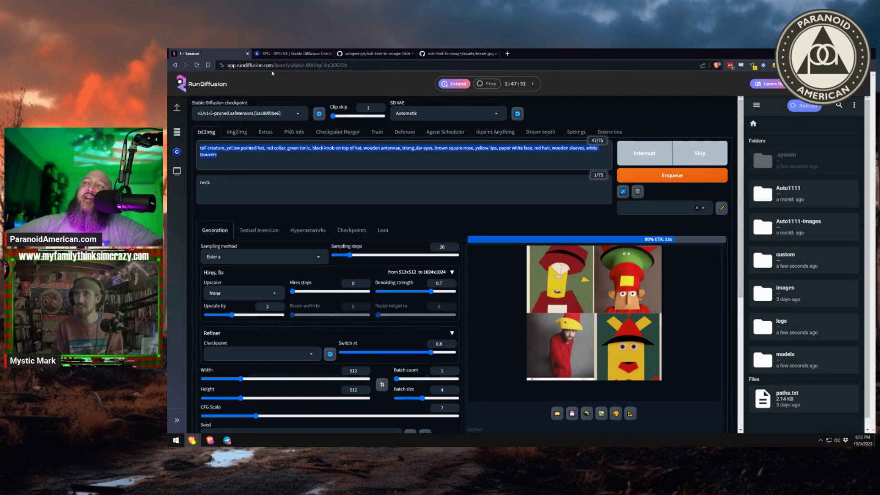
left_click(272, 54)
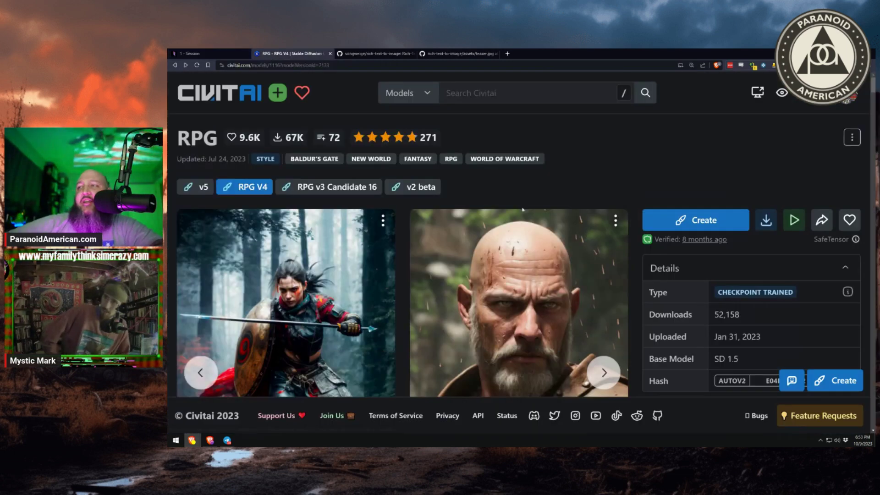
scroll(594, 233, "down", 2)
left_click(595, 232)
left_click(595, 234)
left_click(596, 234)
left_click(597, 237)
left_click(598, 239)
left_click(599, 241)
Step: Back in the RunDiffusion session, search the Stable Diffusion checkpoint list for "rpg" models
left_click(303, 65)
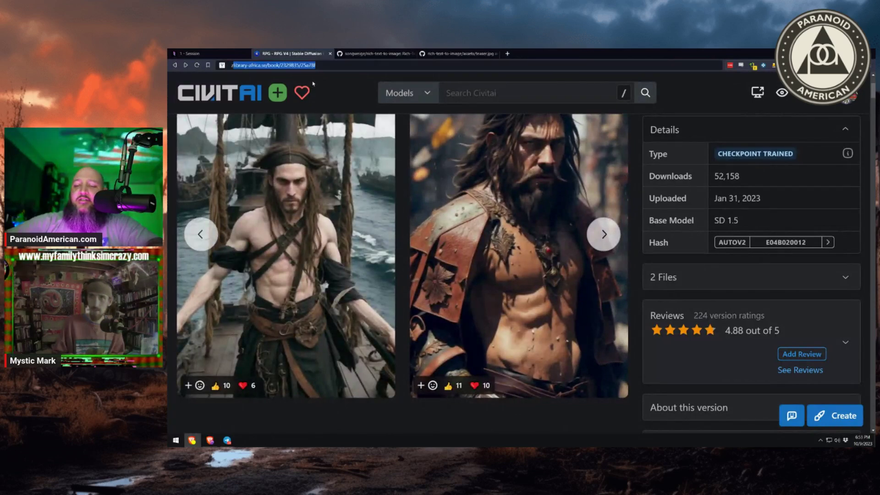
type("zto")
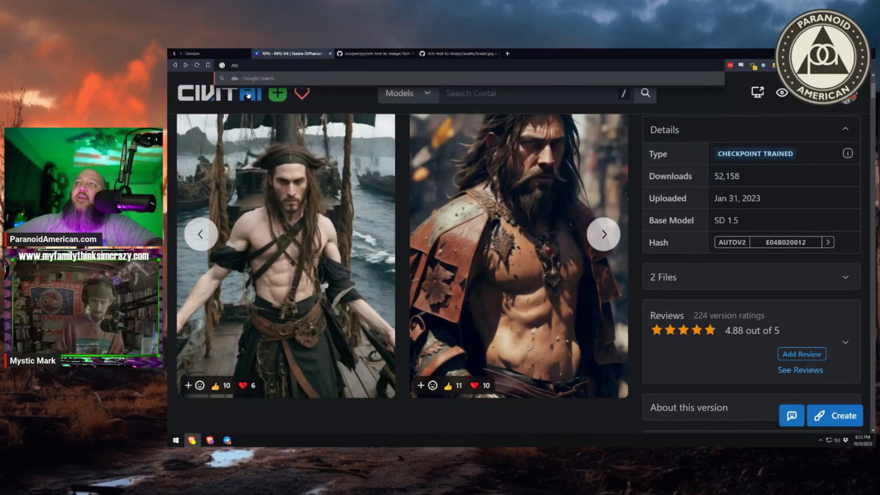
left_click(198, 54)
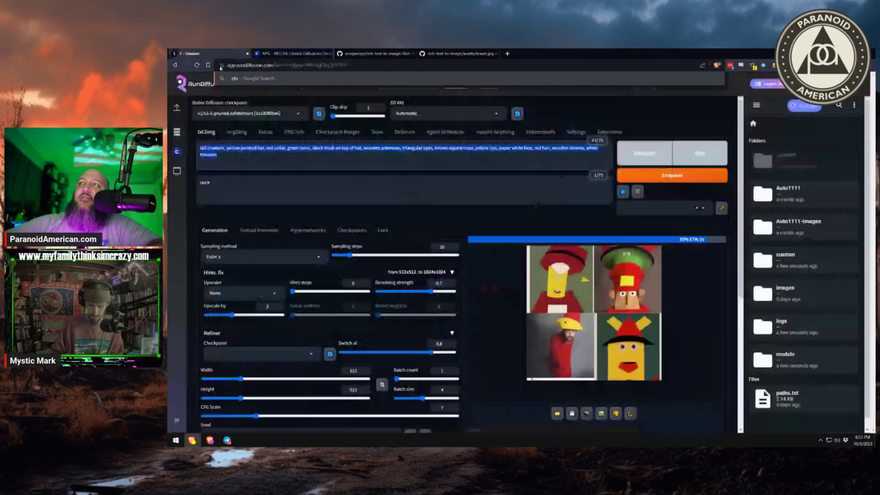
left_click(277, 113)
left_click(277, 113)
triple_click(282, 114)
key("BackSpace")
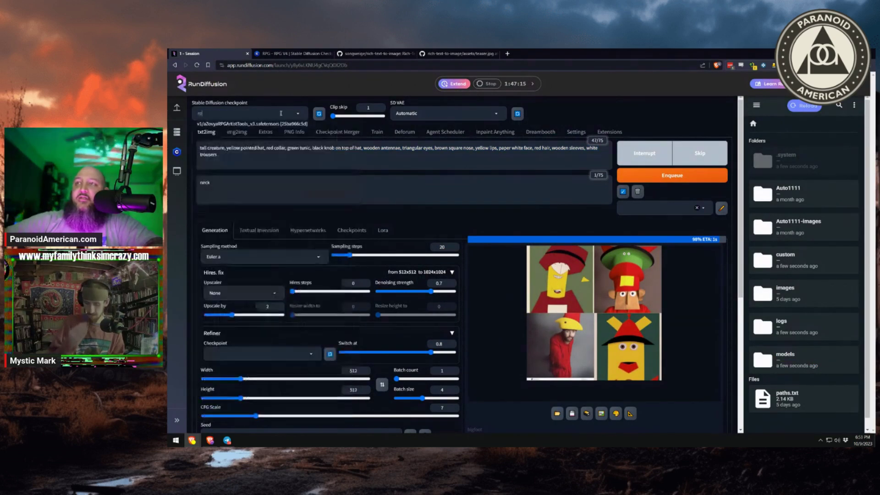
type("rpg")
Step: Open the A-Zovya RPG Artist Tools model page on Civitai and browse its sample images
left_click(300, 54)
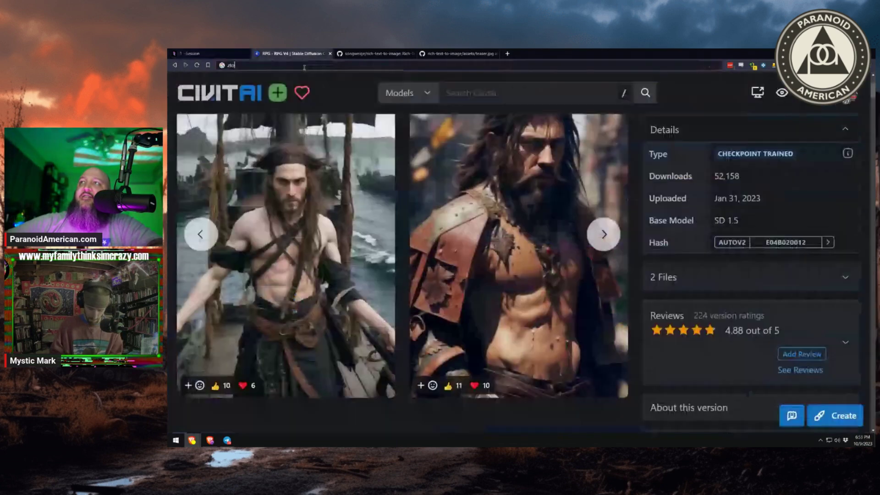
type("zovya")
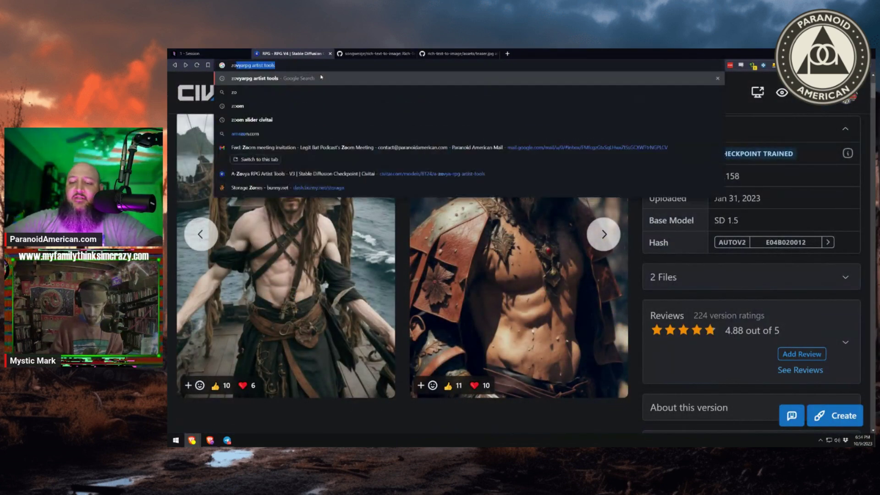
left_click(327, 101)
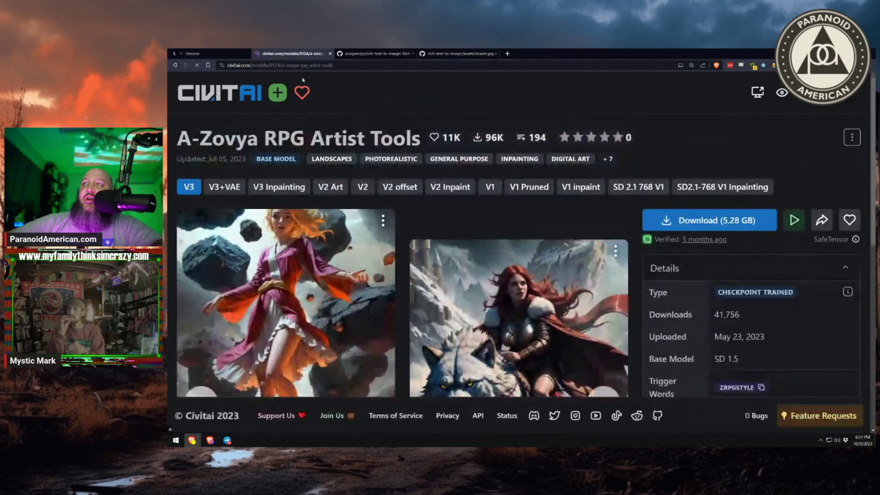
scroll(591, 322, "down", 2)
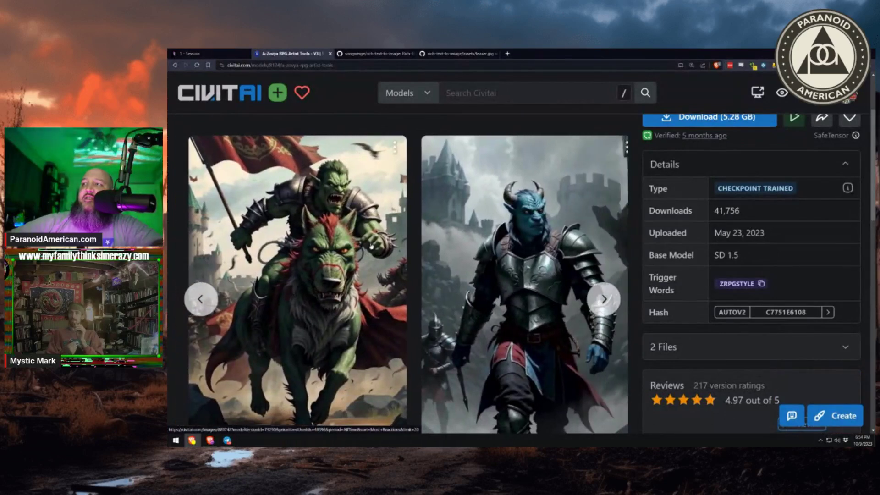
Step: Open the green orc riding a wolf sample and copy its prompt from "volumetric lighting" through "(intricate)"
left_click(318, 236)
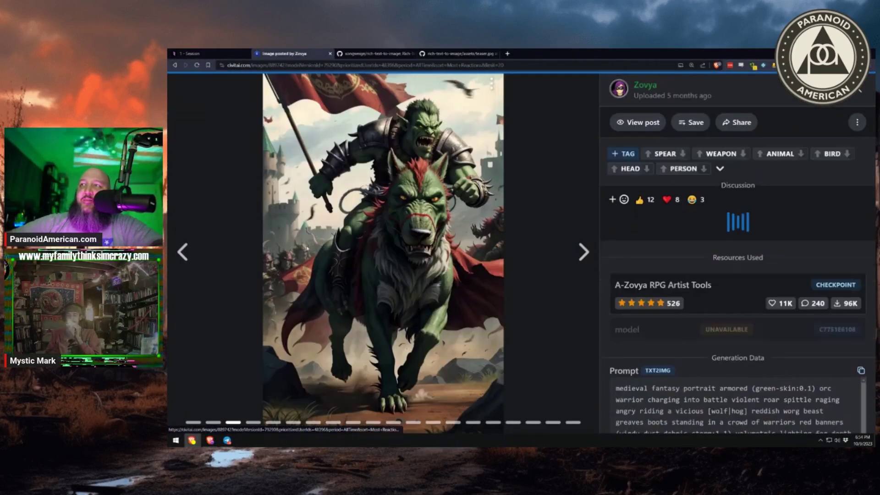
scroll(689, 275, "down", 5)
scroll(750, 306, "down", 1)
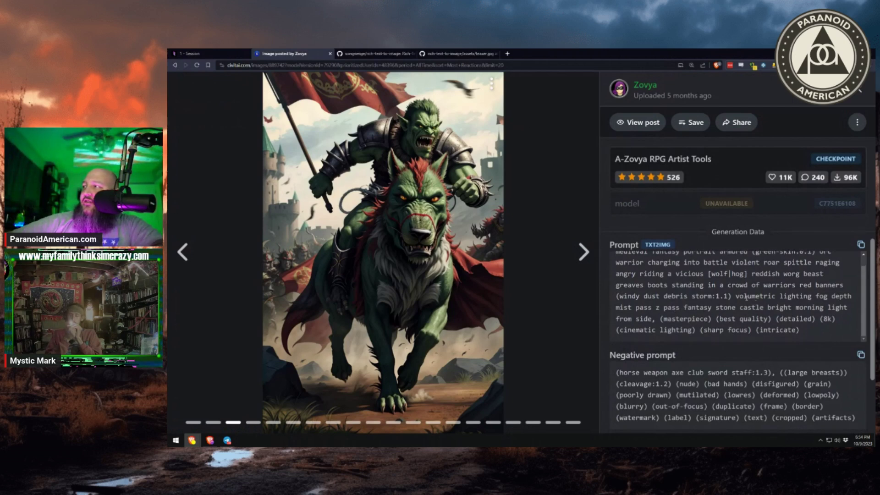
left_click_drag(737, 296, 824, 338)
key("ctrl+c")
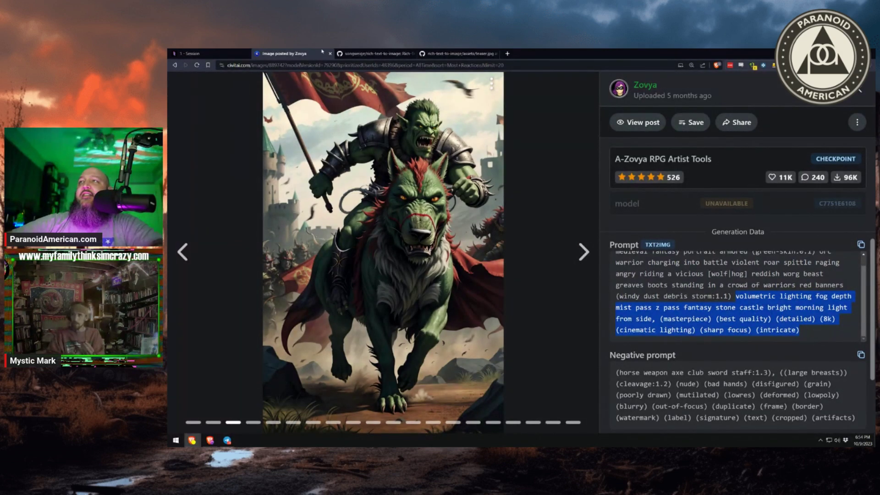
Step: Append the copied style text after "white trousers," in the RunDiffusion prompt and replace "stone castle" with "trailer in the woods"
left_click(185, 58)
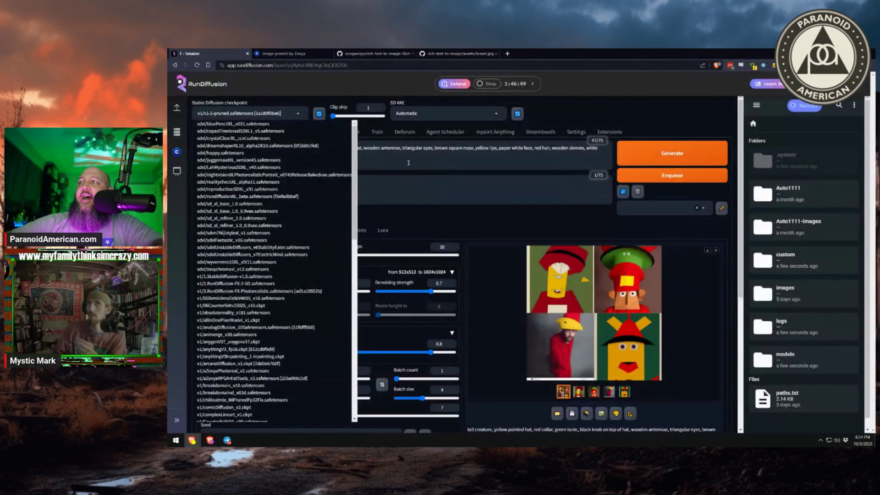
left_click(242, 164)
type(",")
key("ctrl+v")
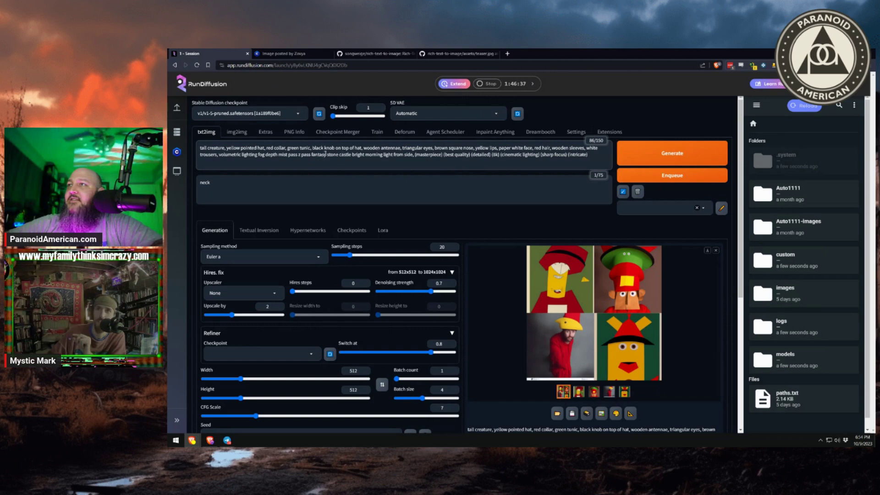
left_click_drag(326, 155, 351, 155)
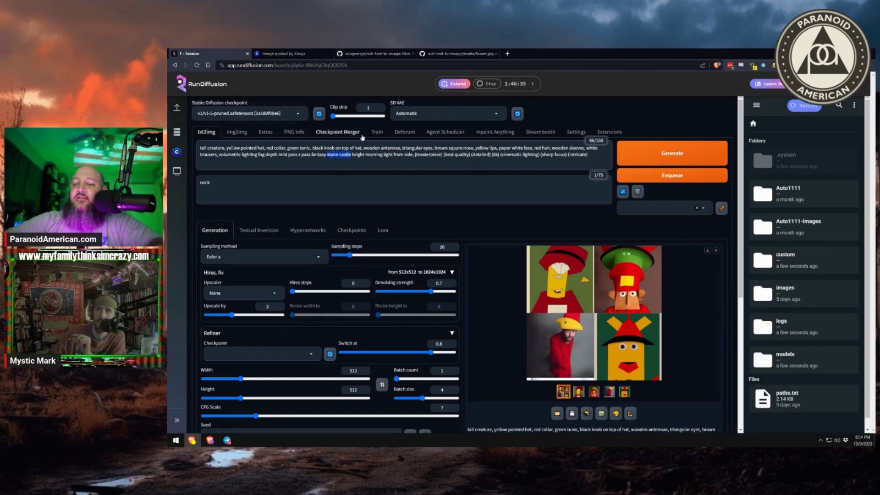
type("trailer in the woods")
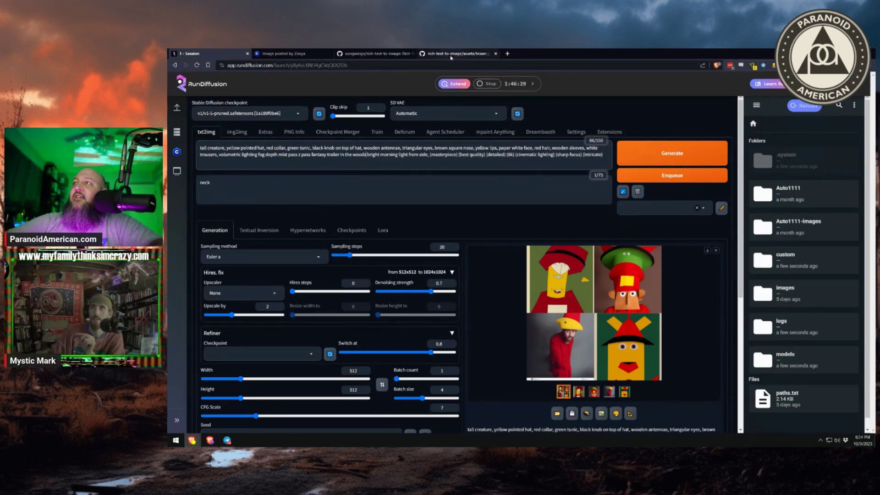
Step: Return to the Civitai orc sample and select its entire negative prompt for copying
key("ctrl+Tab")
scroll(691, 372, "down", 2)
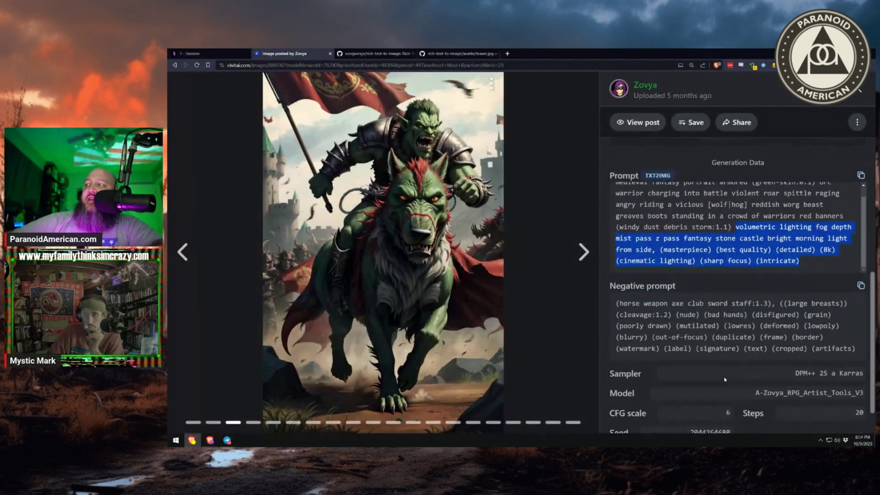
left_click_drag(855, 349, 614, 309)
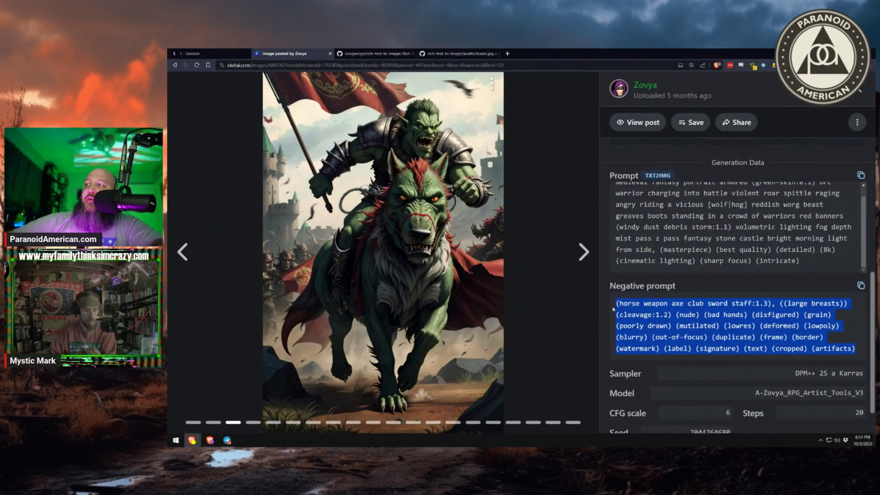
Step: Append the copied text after "neck," in the RunDiffusion negative prompt and delete its "(horse weapon axe club sword staff:1.3)," phrase
left_click(221, 53)
left_click(242, 184)
key("ctrl+a")
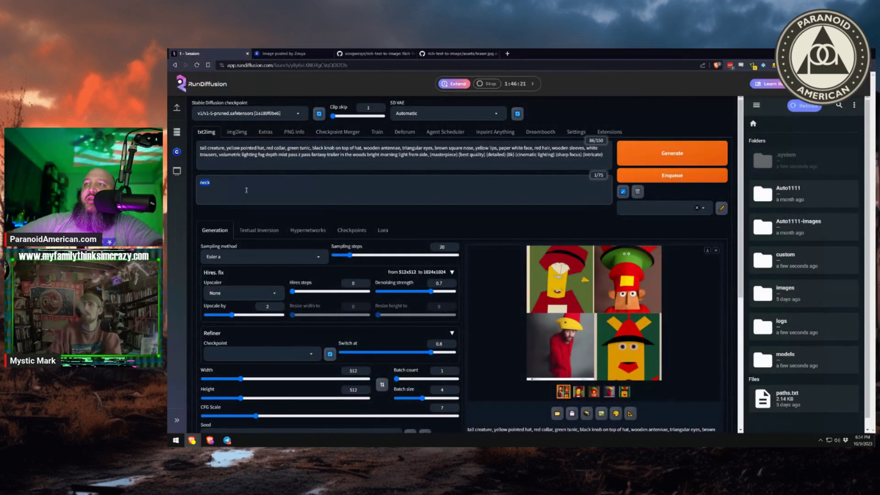
left_click(242, 184)
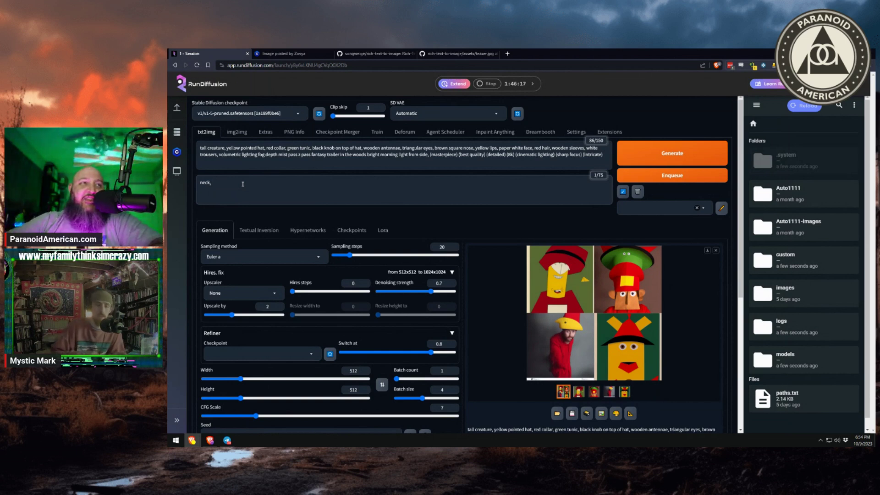
key("ctrl+v")
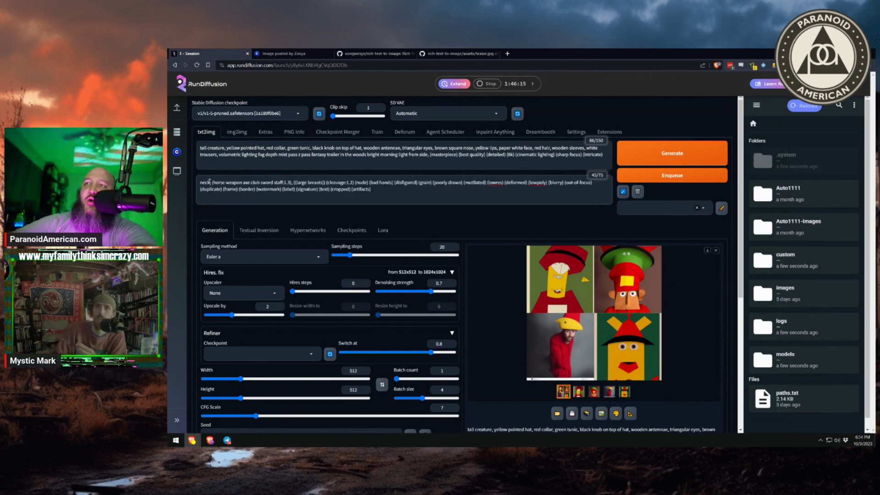
left_click_drag(212, 183, 291, 182)
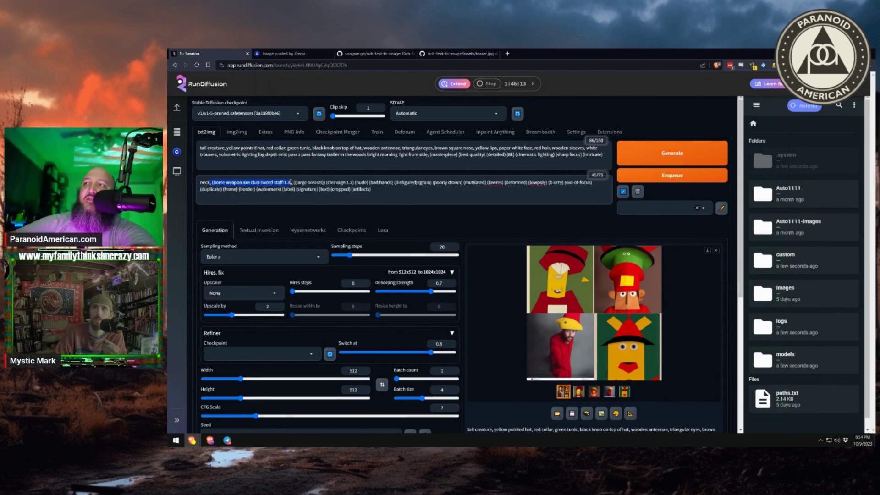
key("BackSpace")
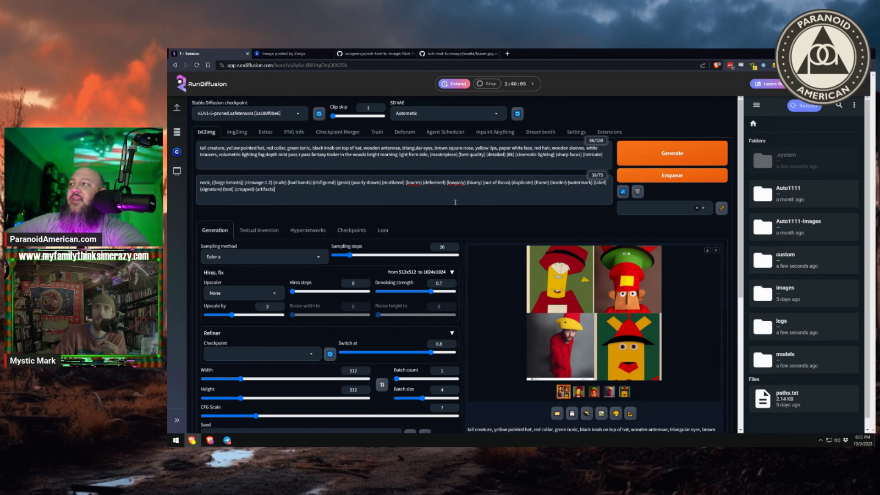
Step: Highlight the phrases following "neck," through "(nude)" in the negative prompt for review
left_click_drag(212, 181, 277, 182)
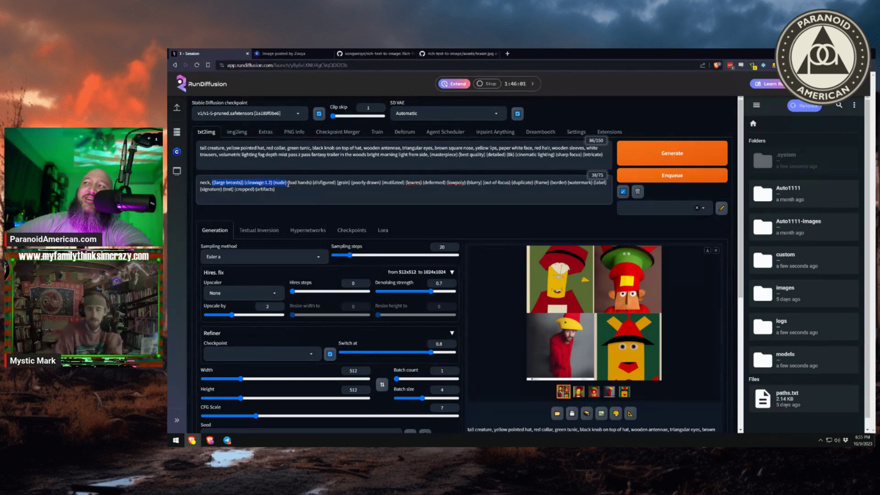
left_click(355, 195)
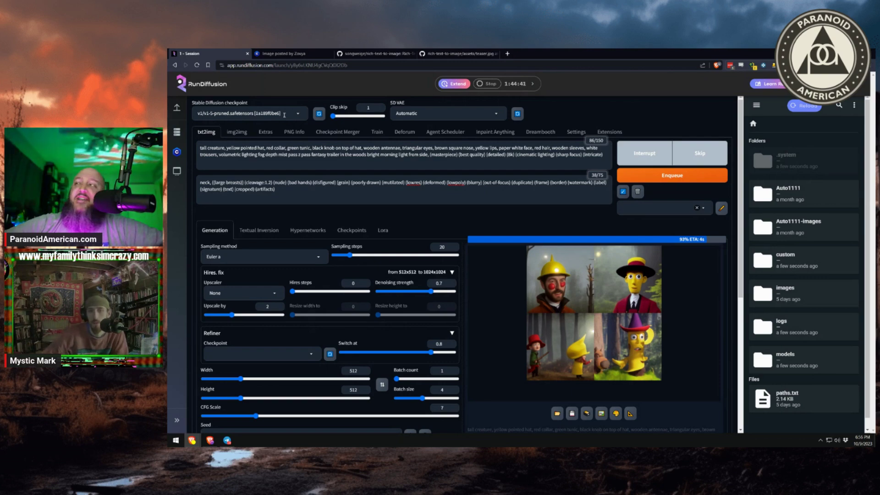
Step: Open the image viewer during generation to check the previous grid and the new forest character grid, closing it after each look
left_click(559, 299)
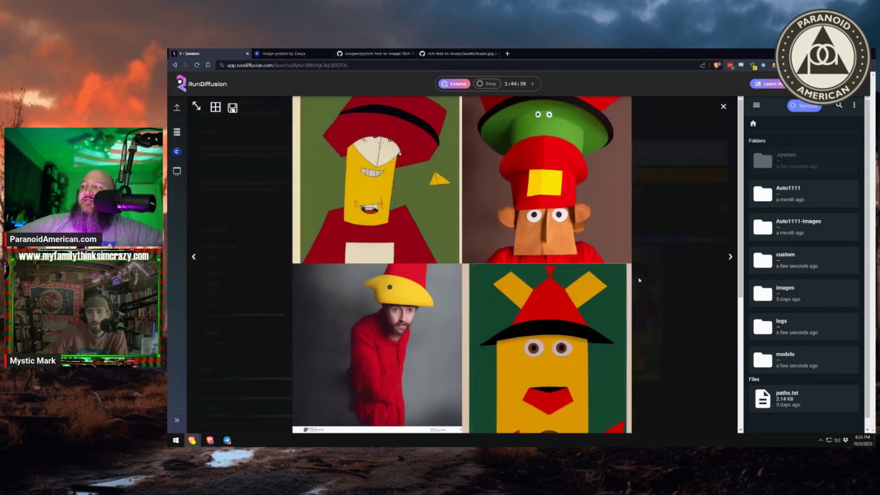
left_click(731, 258)
left_click(703, 314)
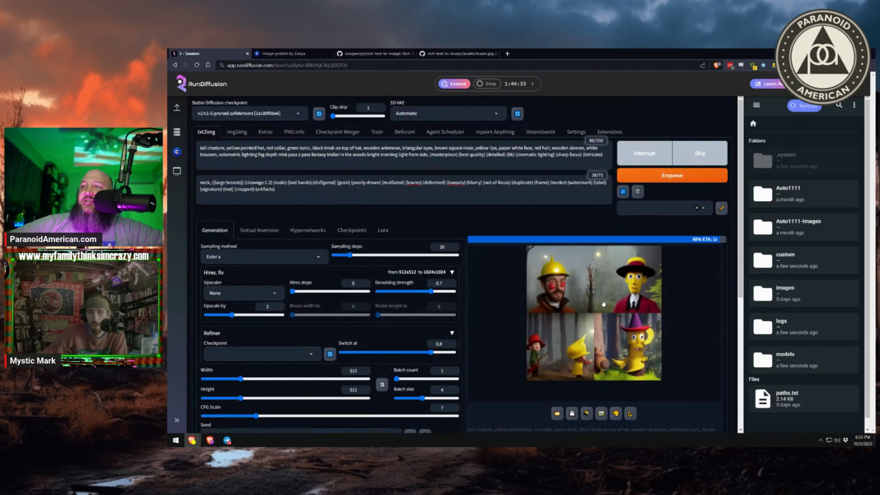
left_click(603, 304)
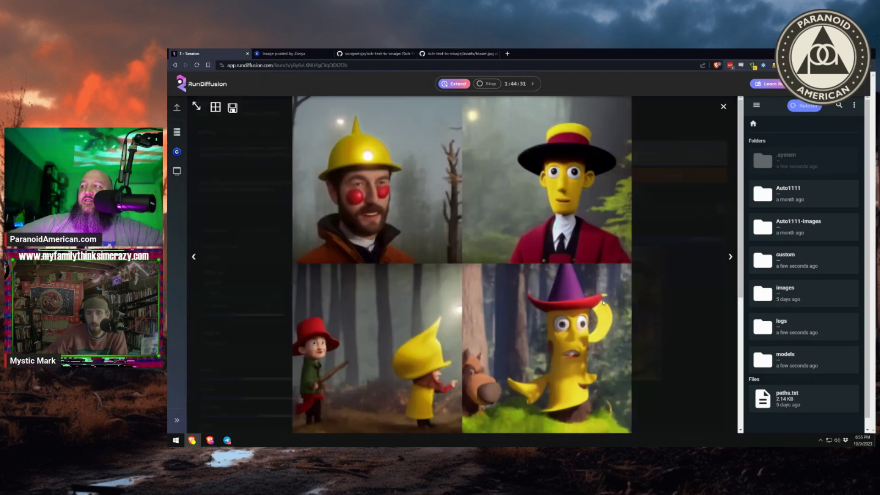
left_click(731, 257)
left_click(731, 244)
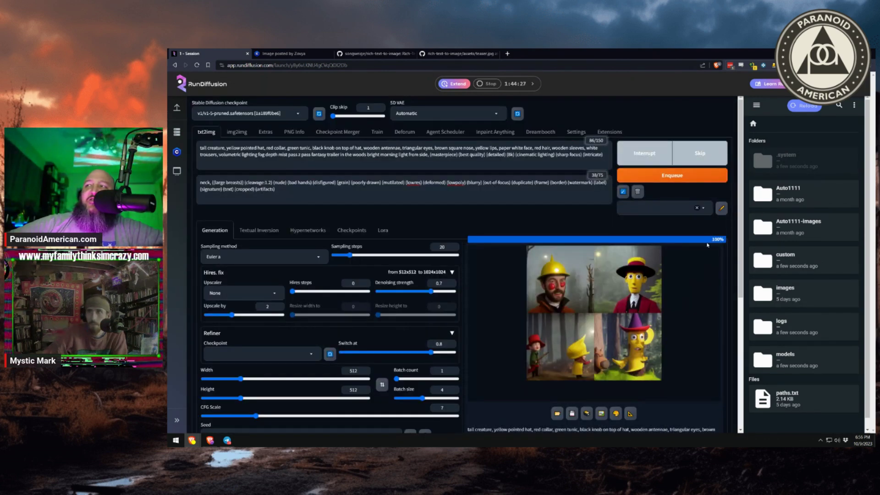
Step: Examine the bearded man in the yellow helmet and the full forest character grid enlarged, and close the viewer
left_click(653, 271)
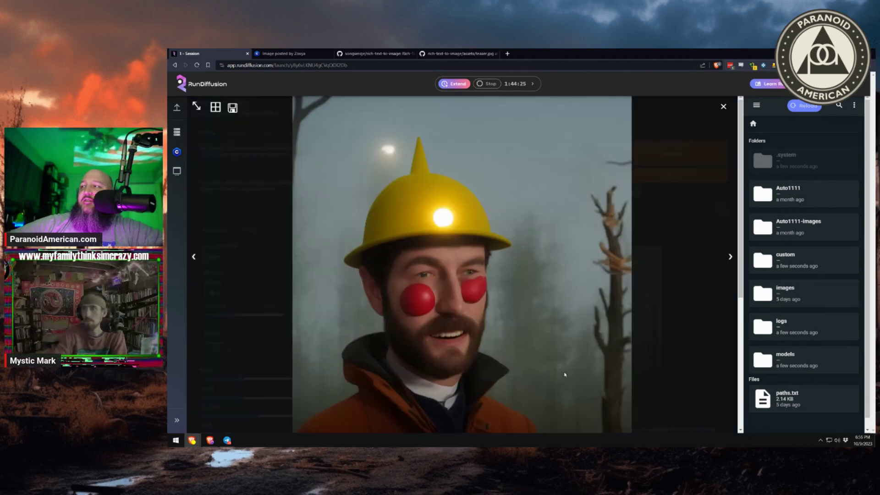
key("Left")
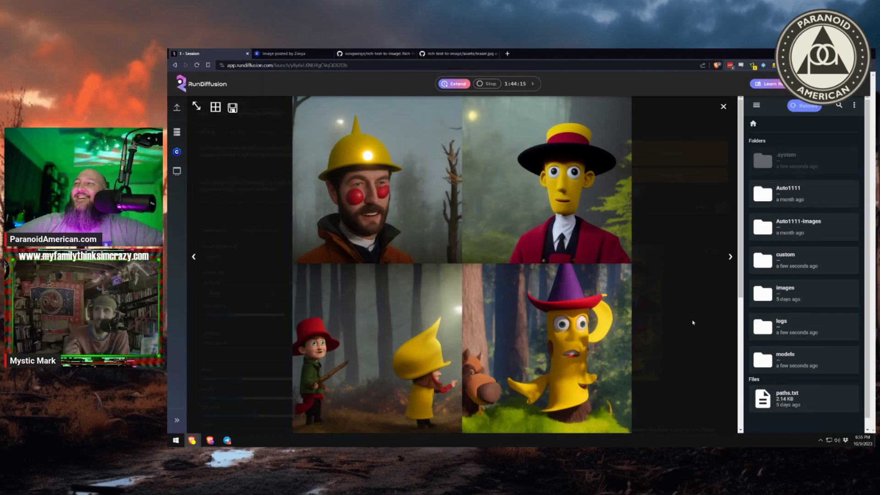
left_click(693, 322)
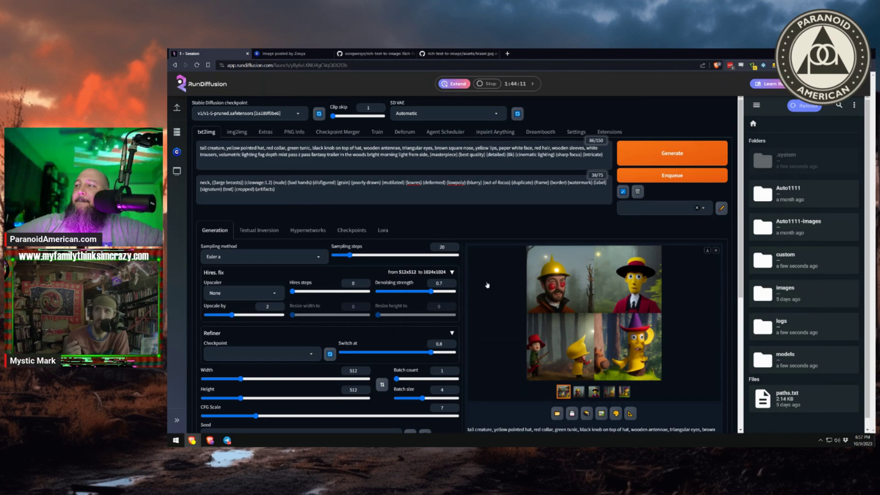
scroll(486, 286, "down", 2)
scroll(487, 285, "up", 2)
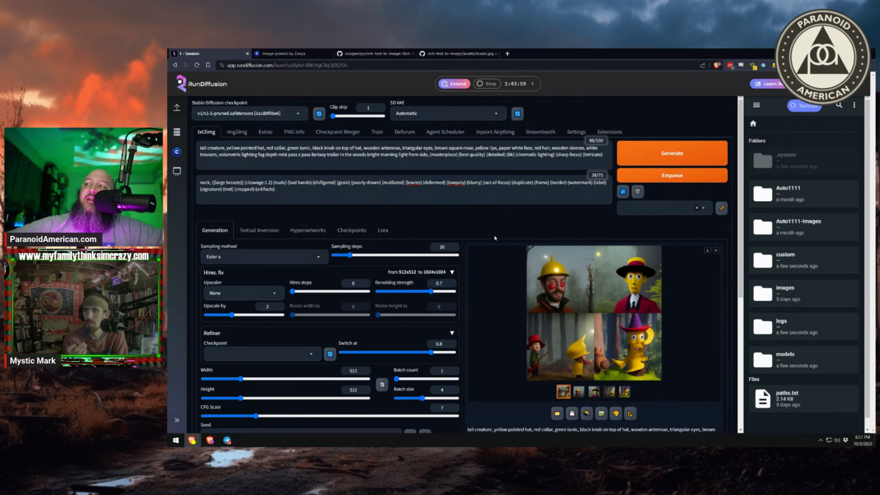
scroll(495, 238, "down", 3)
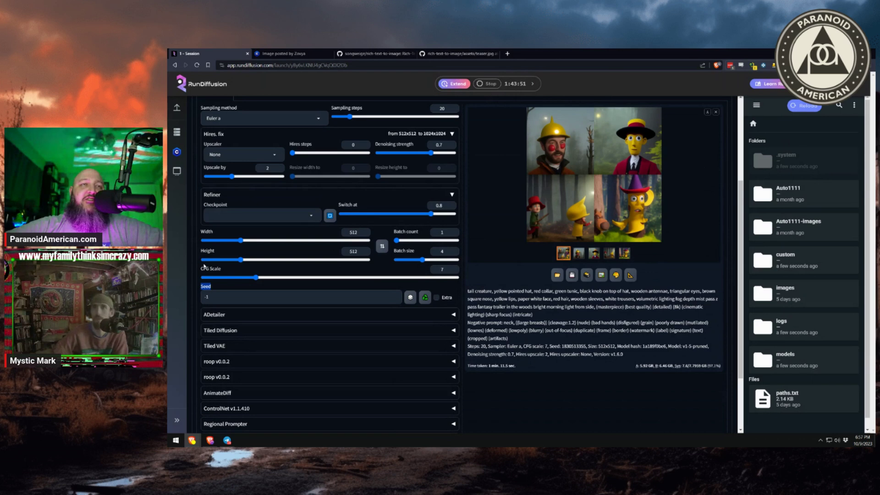
left_click(209, 298)
double_click(209, 298)
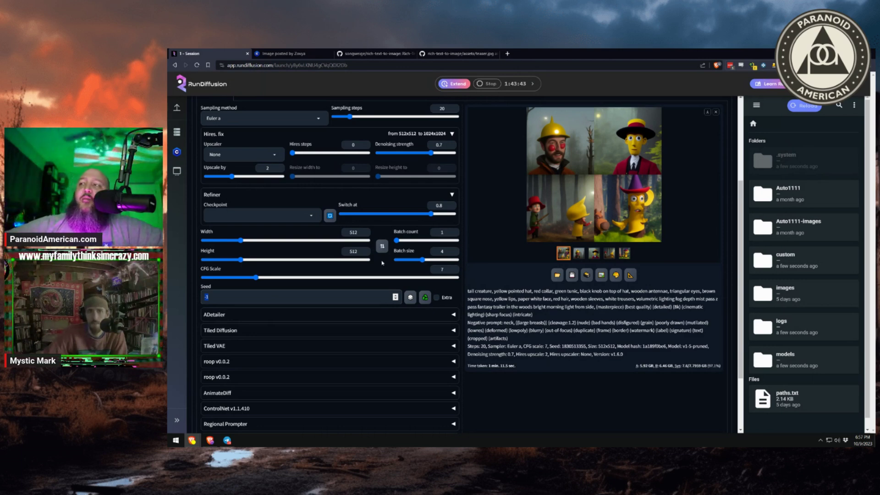
left_click(423, 298)
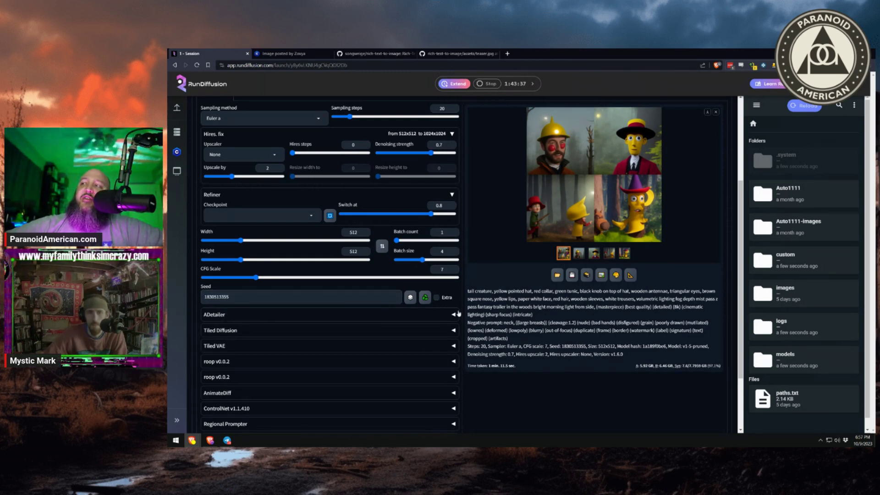
left_click_drag(229, 297, 202, 297)
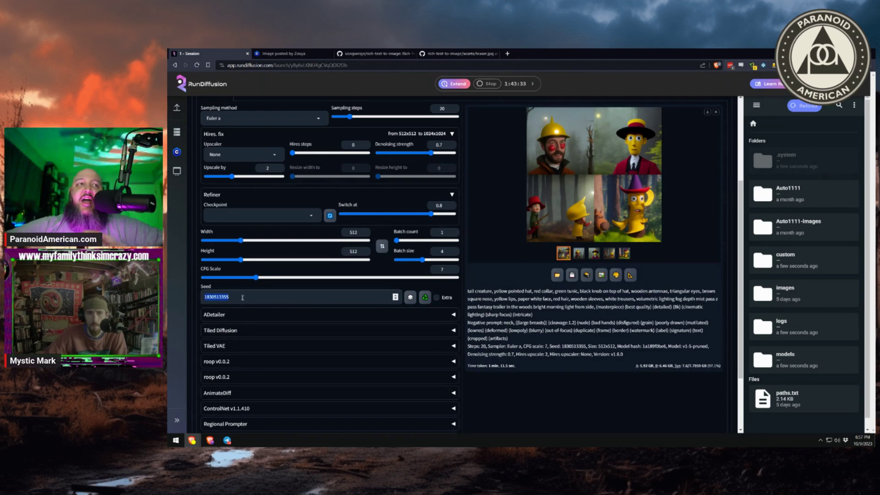
Step: Review the forest character grid at full size and highlight the reused seed value
scroll(458, 230, "up", 3)
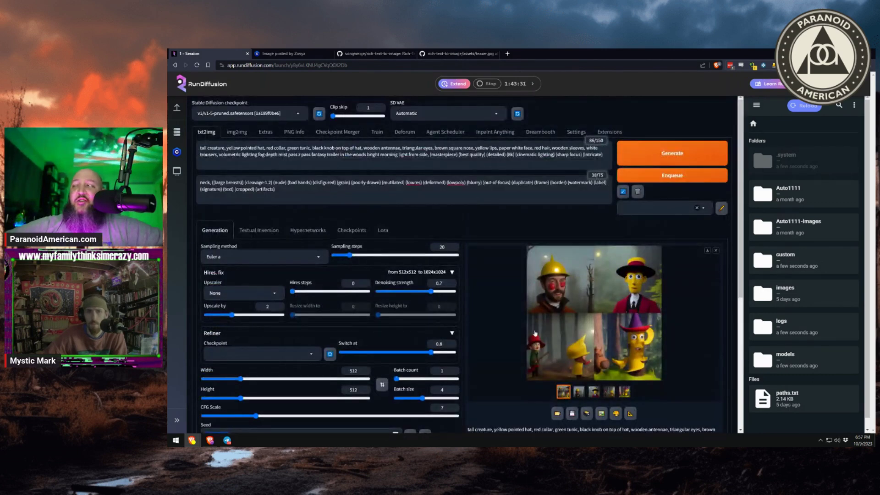
left_click(597, 316)
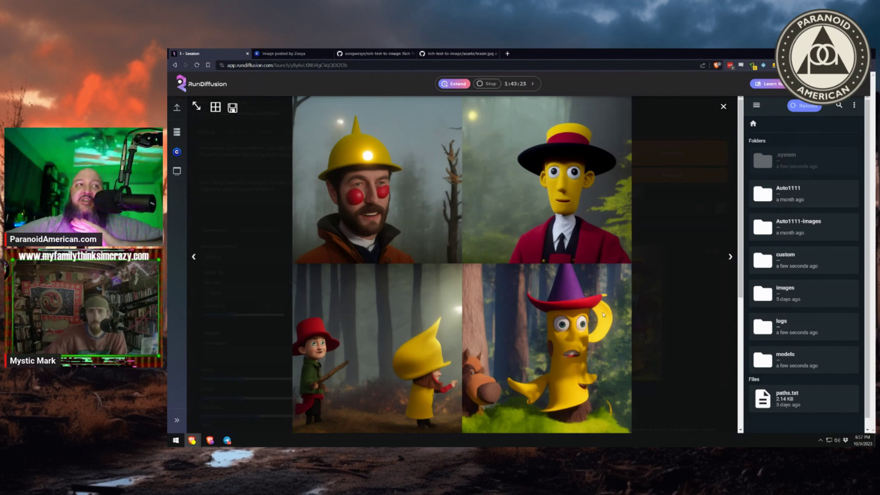
left_click(689, 363)
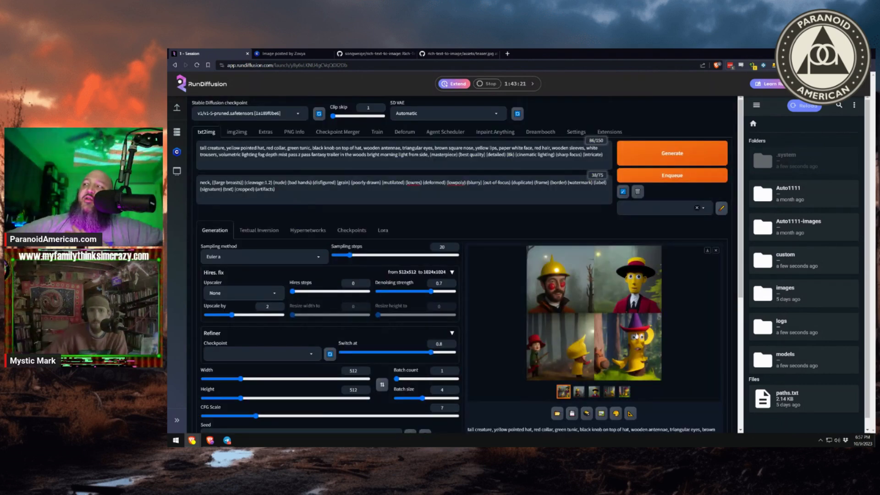
scroll(342, 369, "down", 2)
double_click(232, 332)
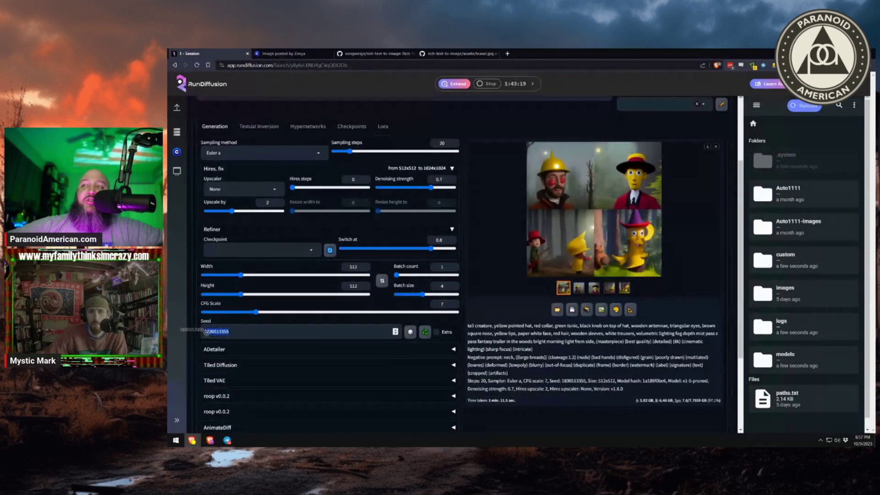
Step: Switch the Stable Diffusion checkpoint to v1/aZovyaRPGArtistTools_v3.safetensors and generate images with the same prompts and seed
scroll(288, 111, "up", 2)
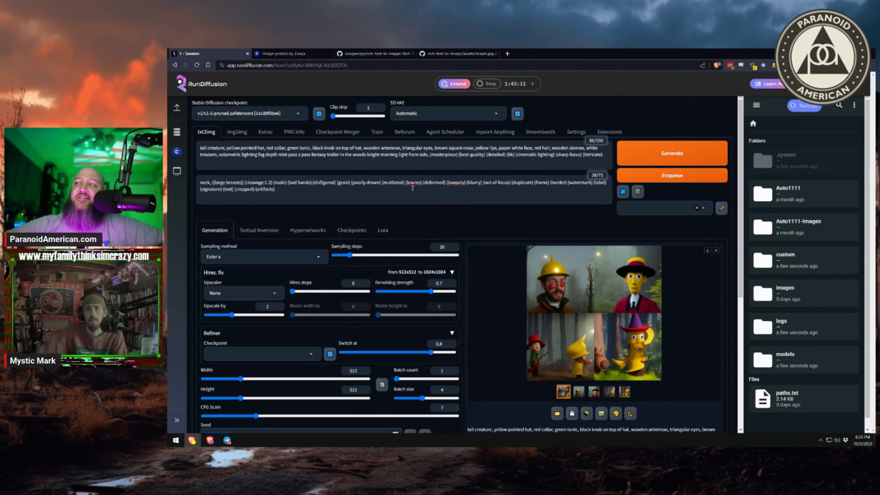
left_click(273, 117)
type("rpg")
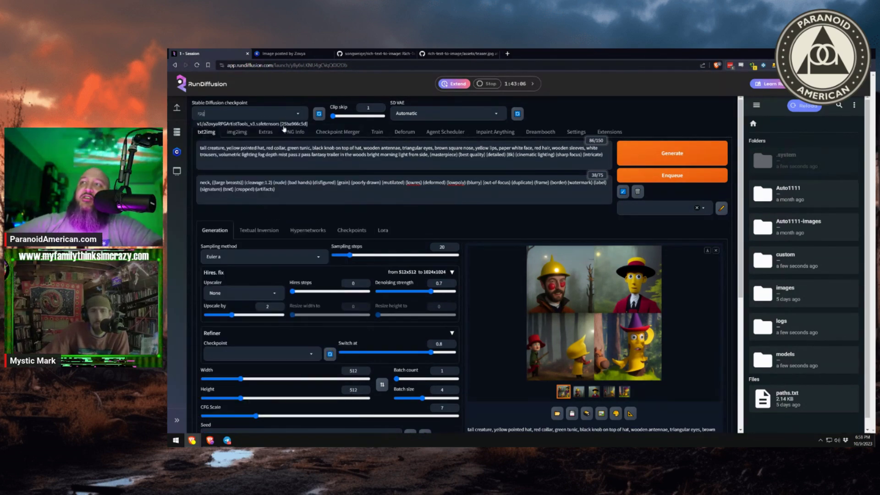
left_click(236, 124)
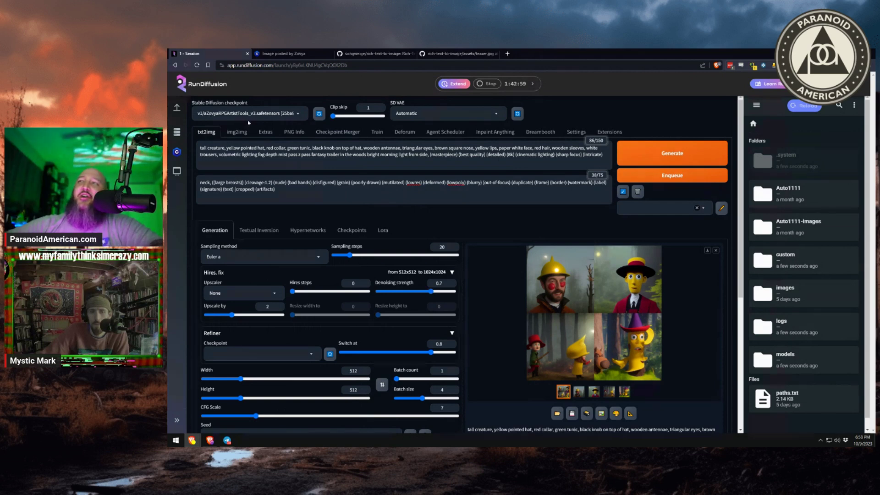
left_click(673, 160)
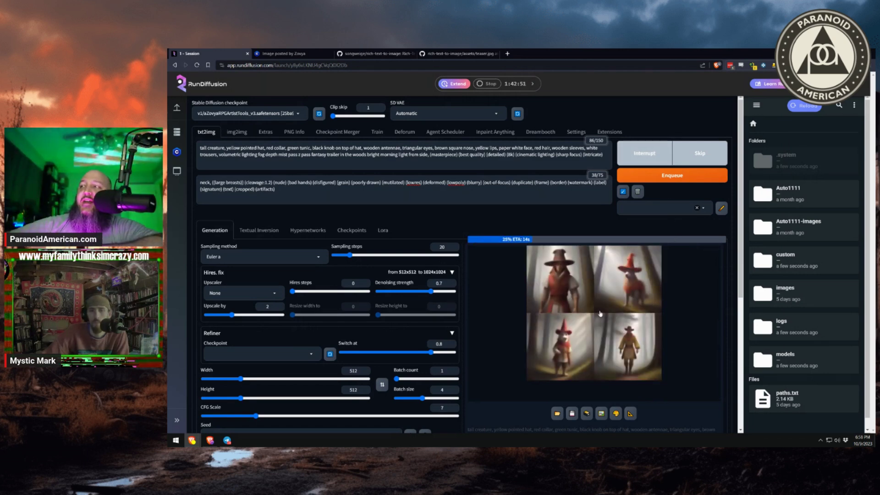
Step: Review the previous forest character grid at full size and highlight the character phrases, including "red collar", and the whole positive prompt
left_click(600, 314)
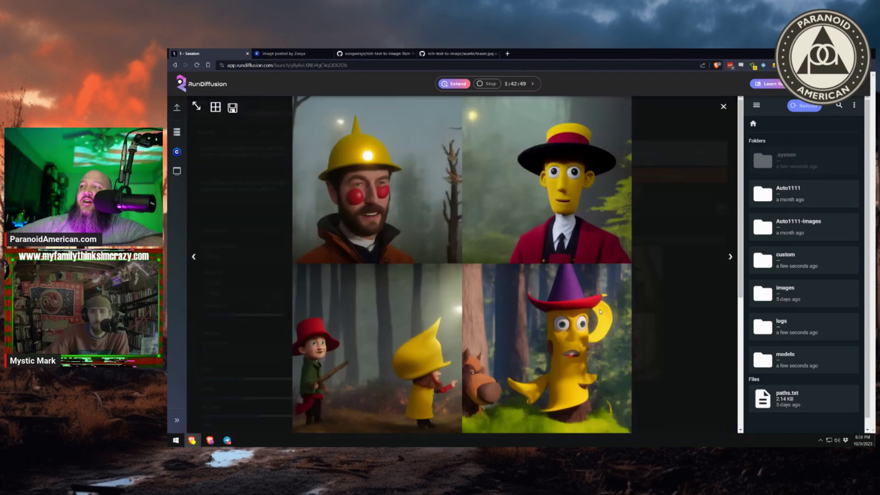
left_click(696, 346)
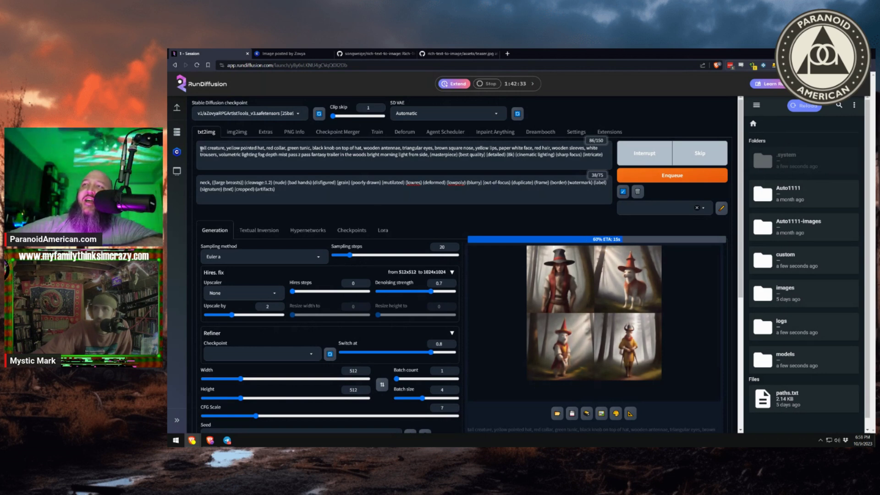
left_click_drag(220, 149, 431, 160)
left_click(431, 160)
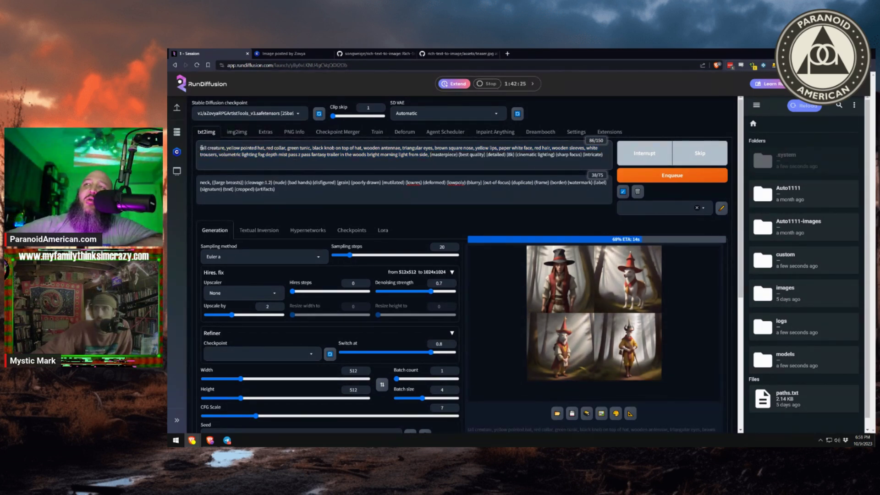
left_click_drag(236, 148, 267, 148)
left_click(295, 148)
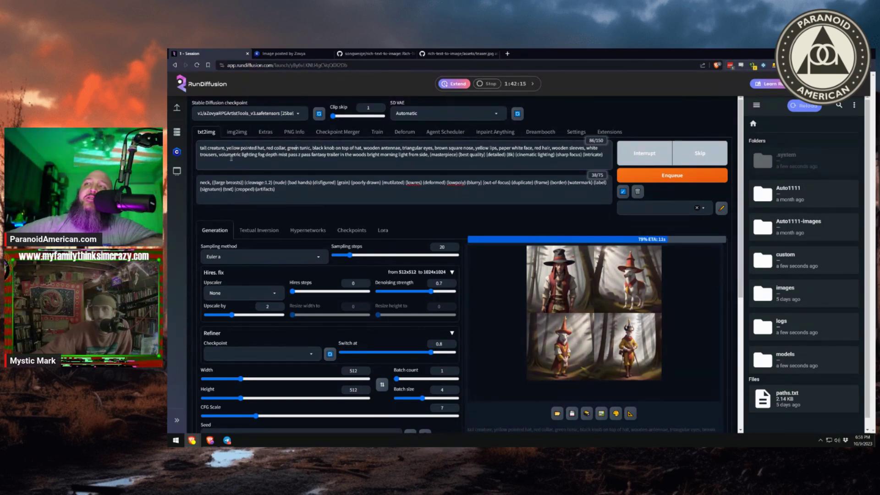
left_click_drag(202, 148, 287, 148)
left_click(288, 148)
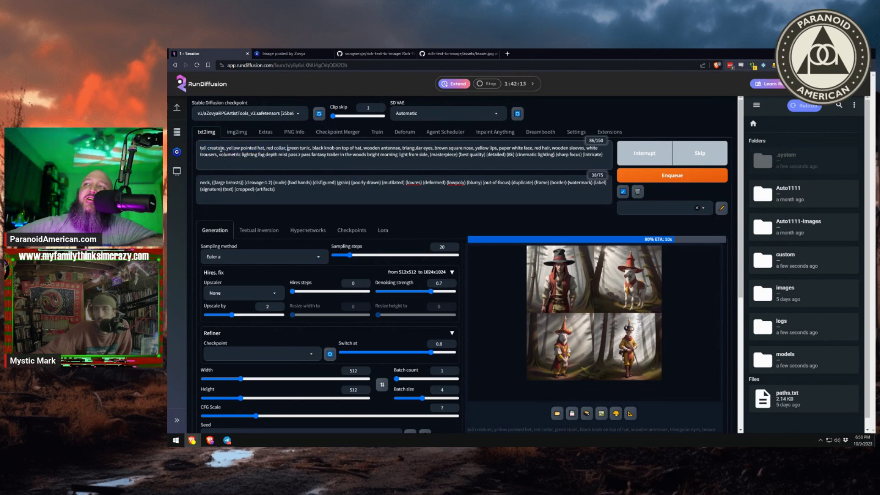
double_click(271, 147)
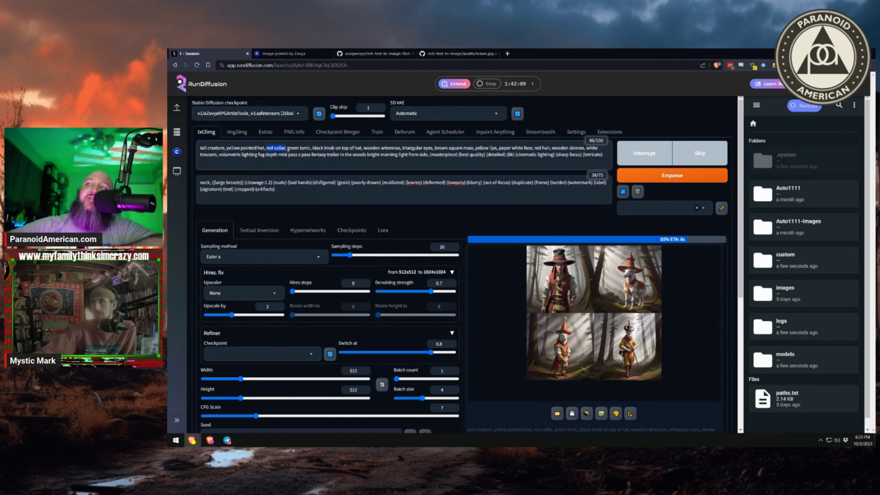
left_click(320, 155)
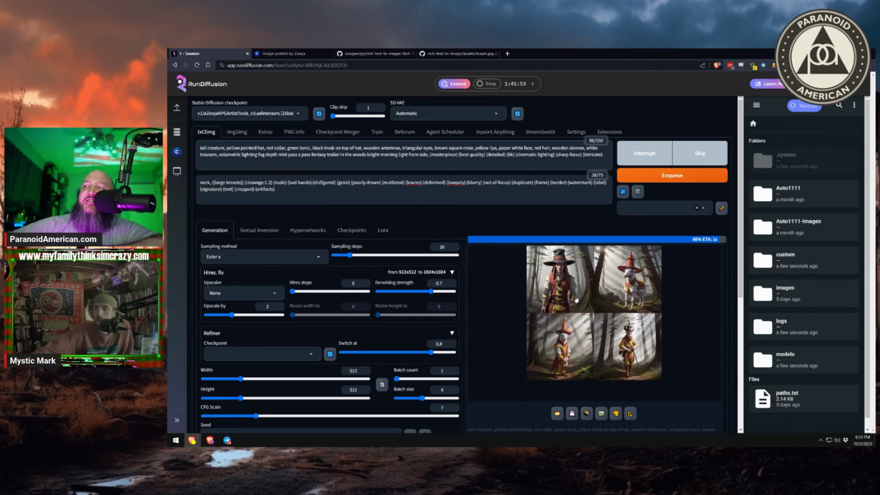
left_click_drag(201, 147, 605, 157)
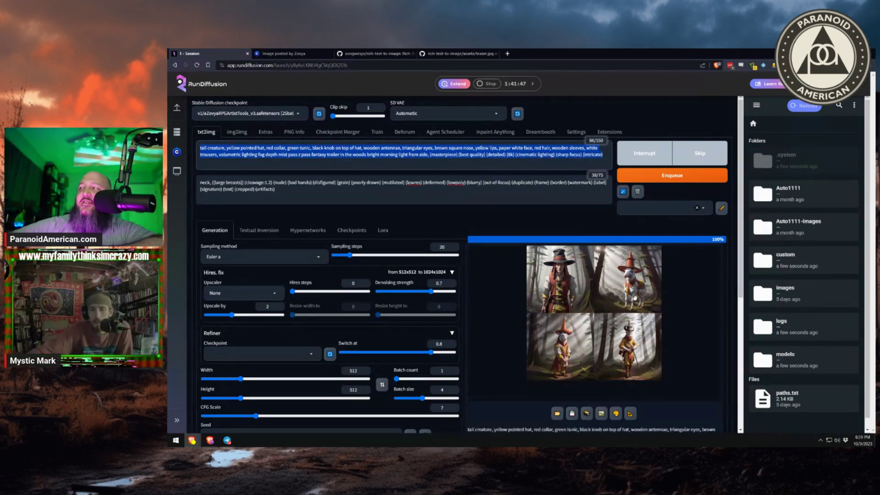
Step: Enlarge the grid generated with the RPG checkpoint and browse through its individual character images
left_click(621, 344)
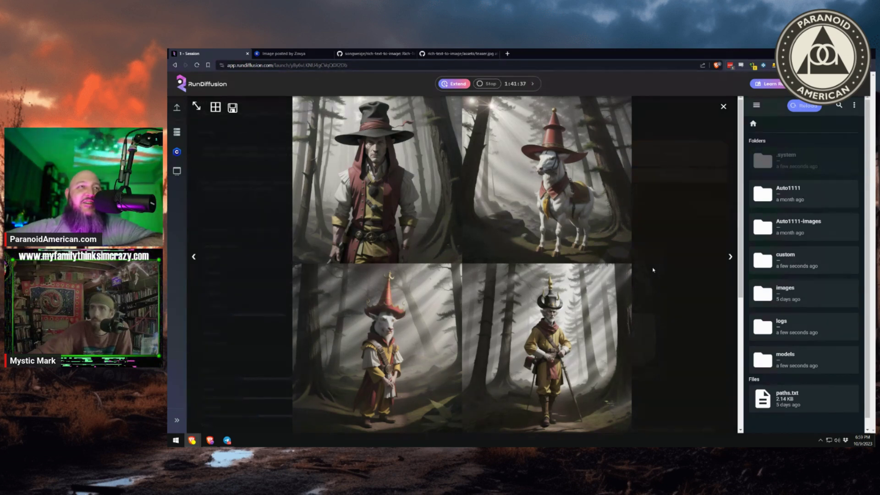
key("Right")
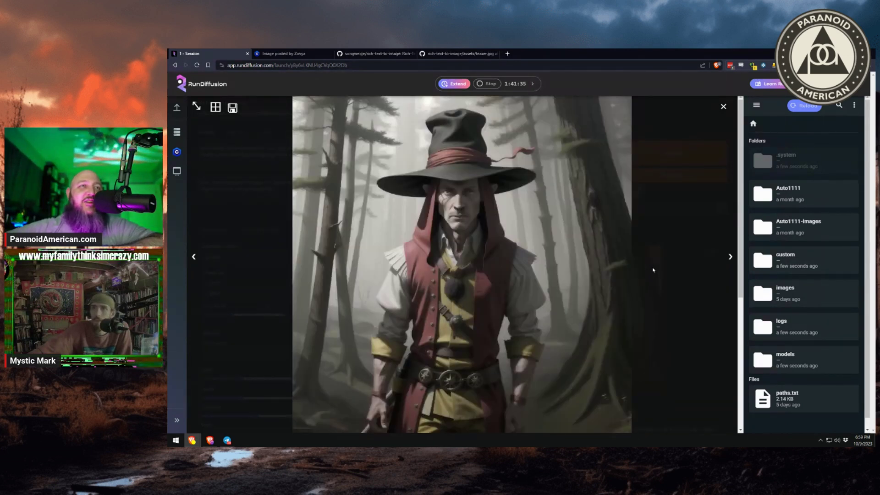
key("Right")
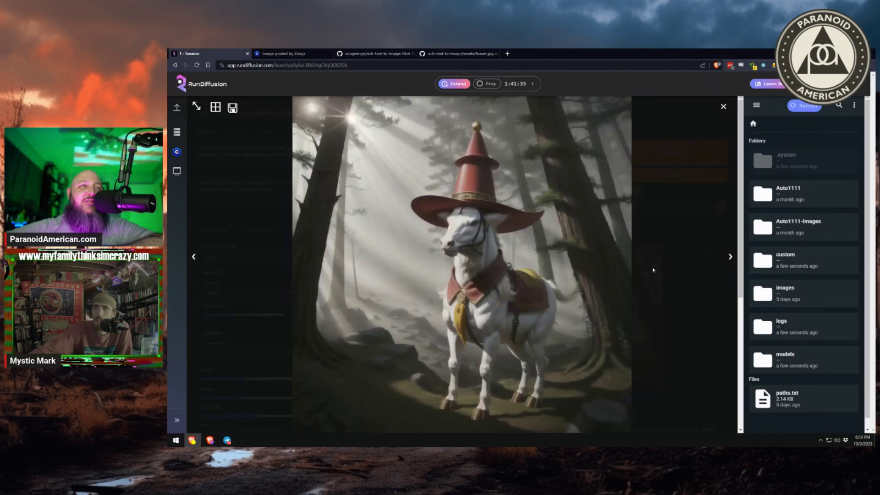
key("Right")
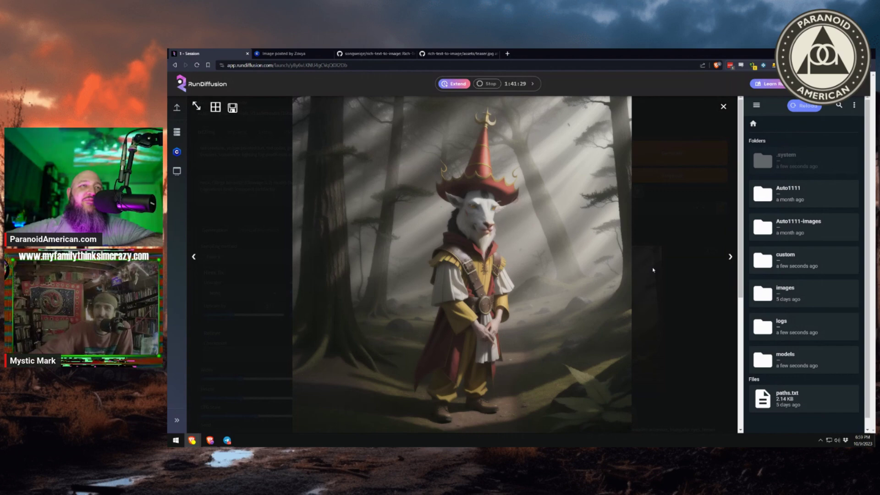
key("Right")
key("Left")
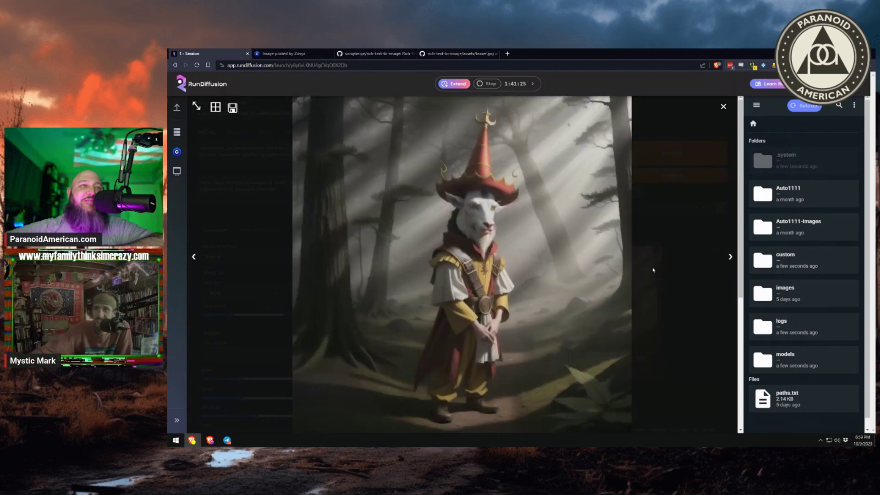
Step: Finish browsing the enlarged RPG checkpoint images and look through the Stable Diffusion checkpoint list, keeping the current model
key("Right")
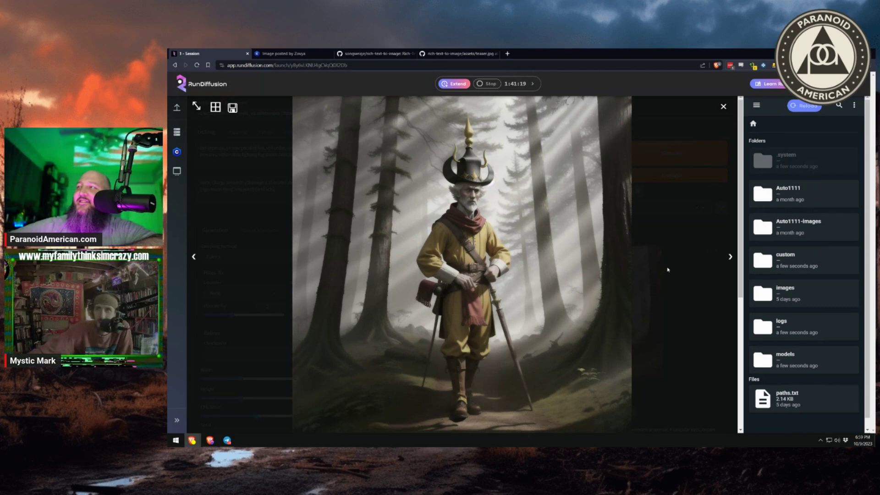
left_click(668, 270)
left_click(299, 112)
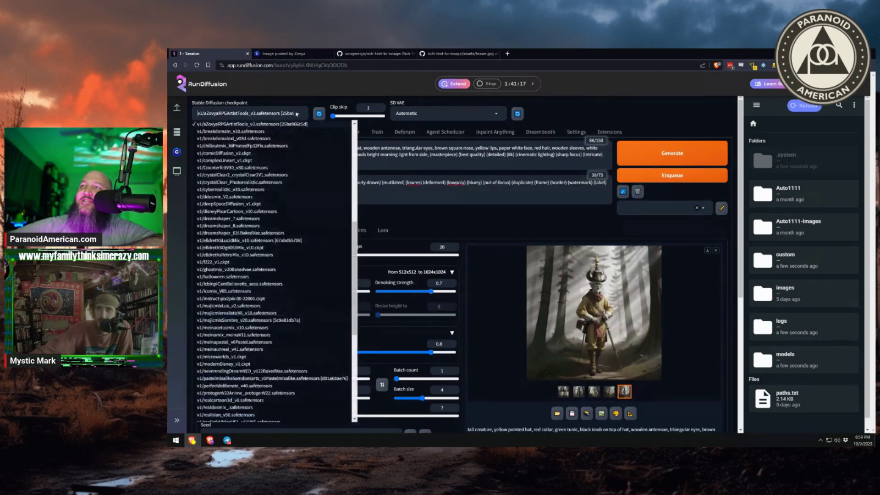
scroll(273, 260, "down", 4)
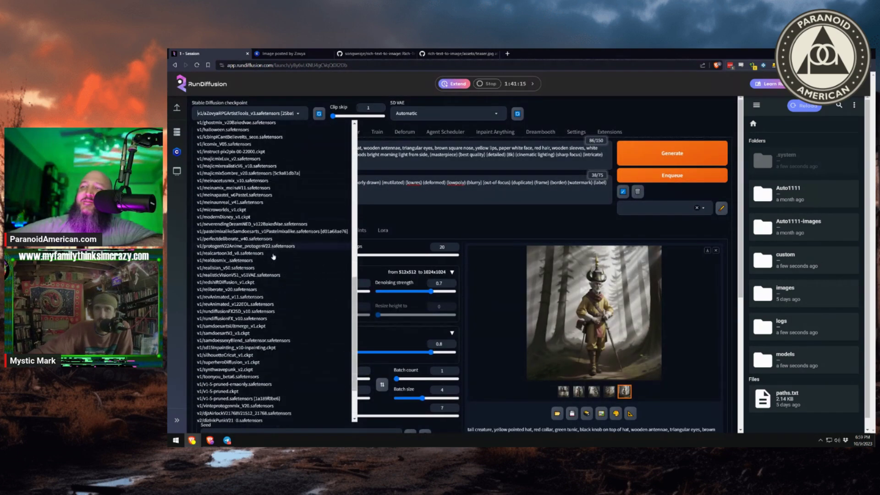
scroll(271, 257, "down", 2)
scroll(271, 258, "up", 3)
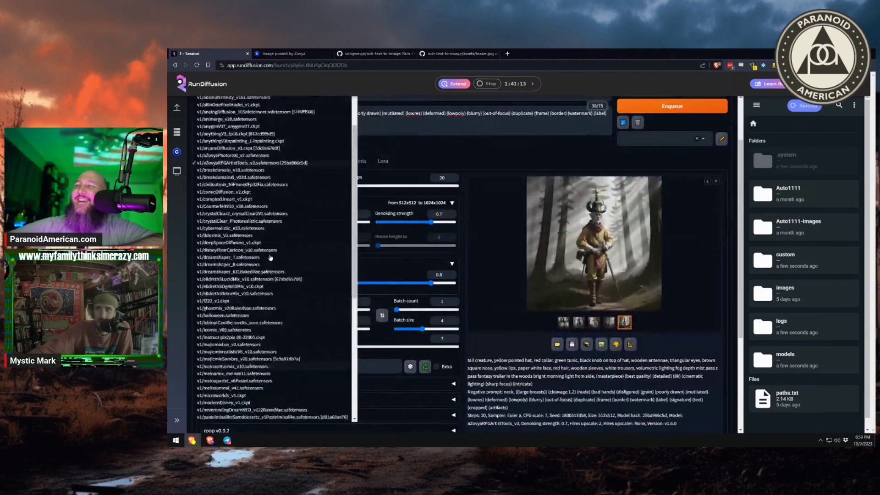
left_click(431, 151)
scroll(340, 160, "up", 2)
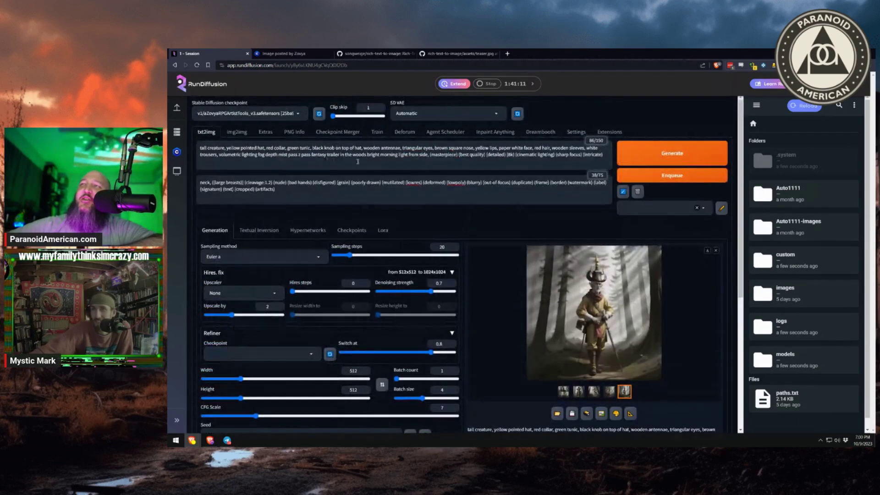
Step: Add "antique photograph, realistic creature," before "tall creature" at the start of the positive prompt
left_click(607, 155)
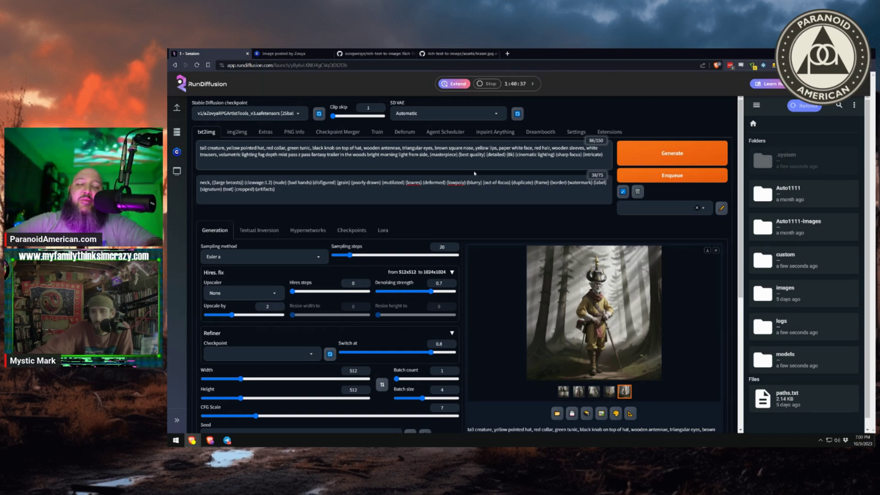
type("antique phgotd")
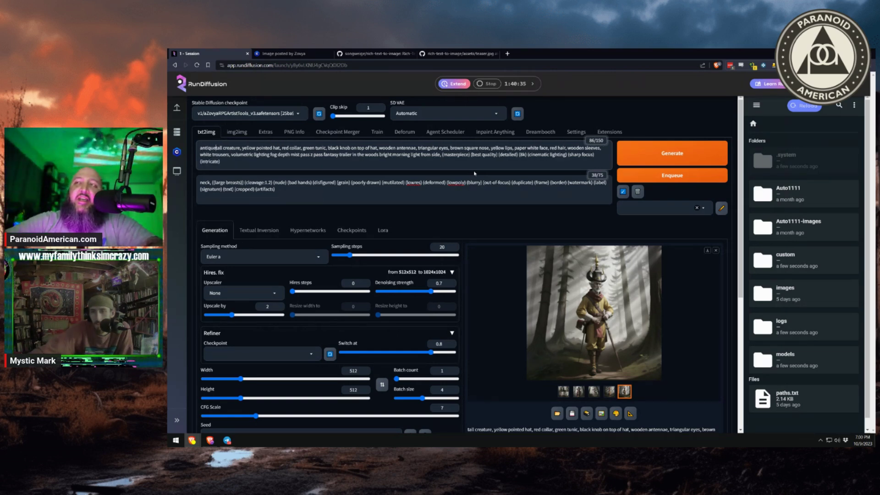
key("BackSpace")
key("BackSpace")
key("BackSpace")
key("BackSpace")
type("otograph, realistic ")
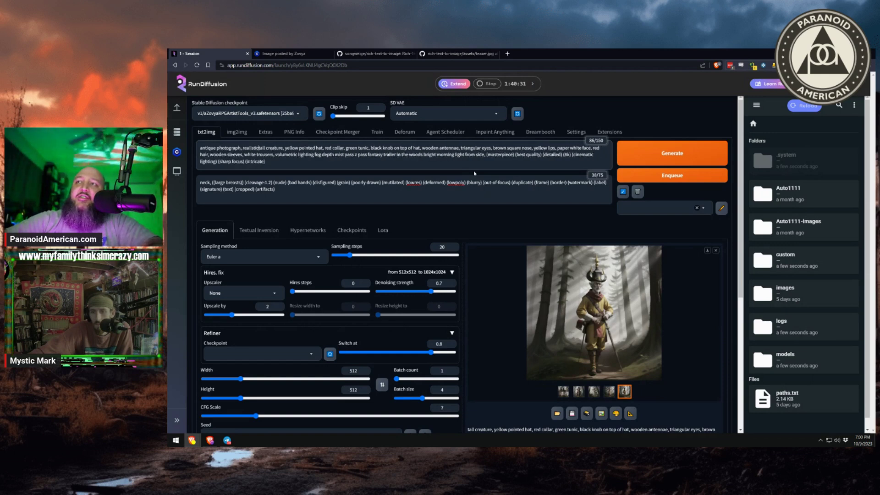
type("creat")
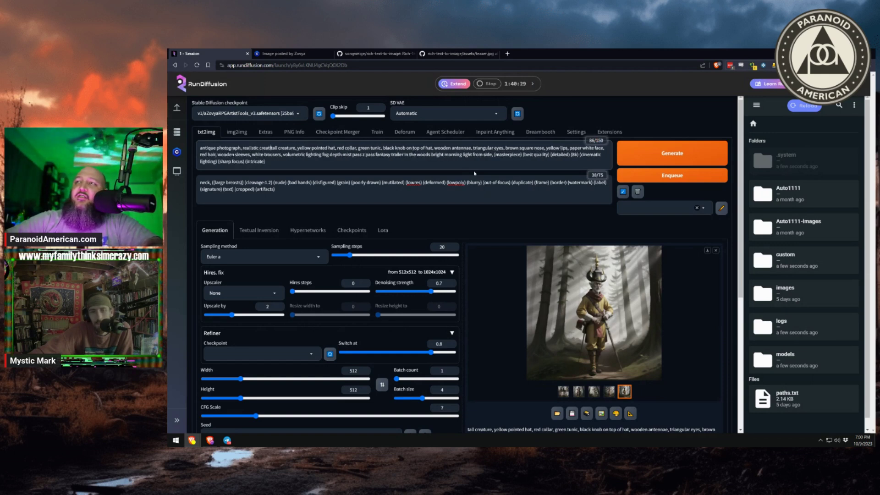
type("ure,")
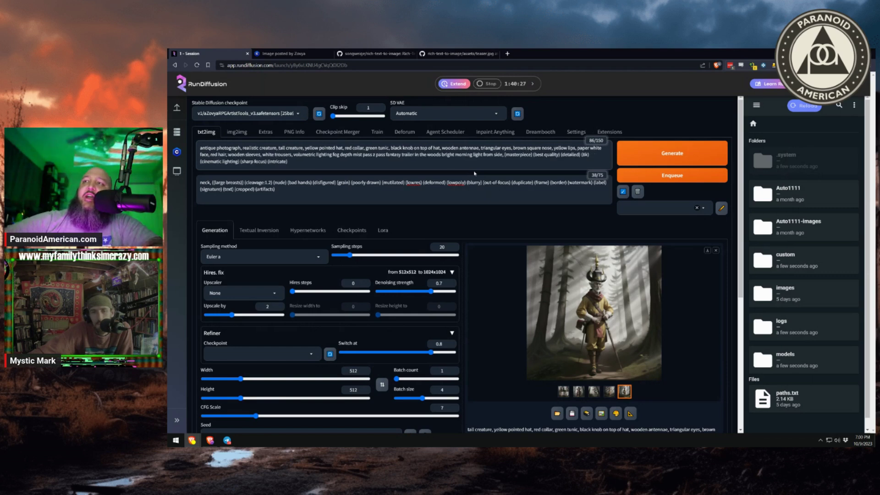
Step: Add "illustration, painting, fake, rendering," to the start of the negative prompt and generate the images
left_click(281, 191)
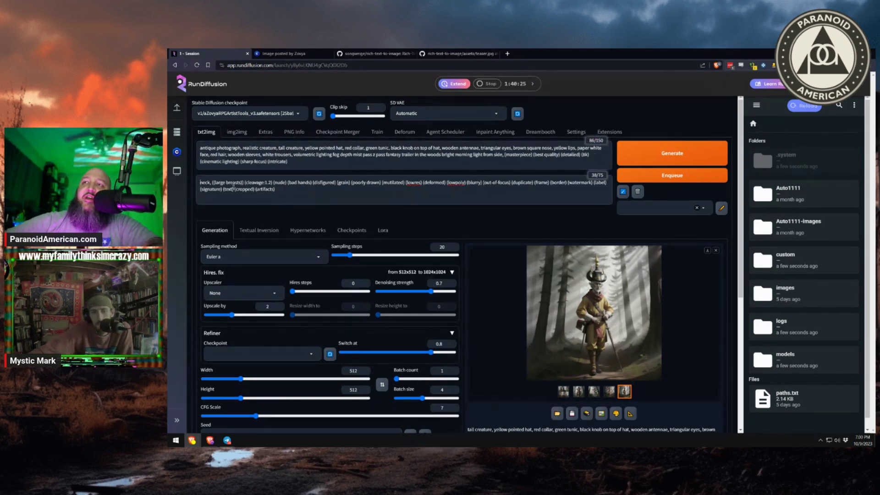
type("illustration, painting, fake,")
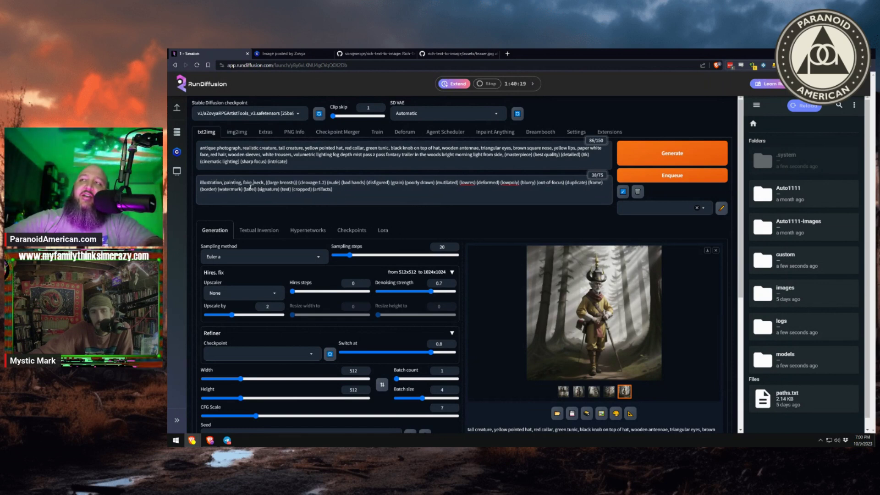
type(" rendering,")
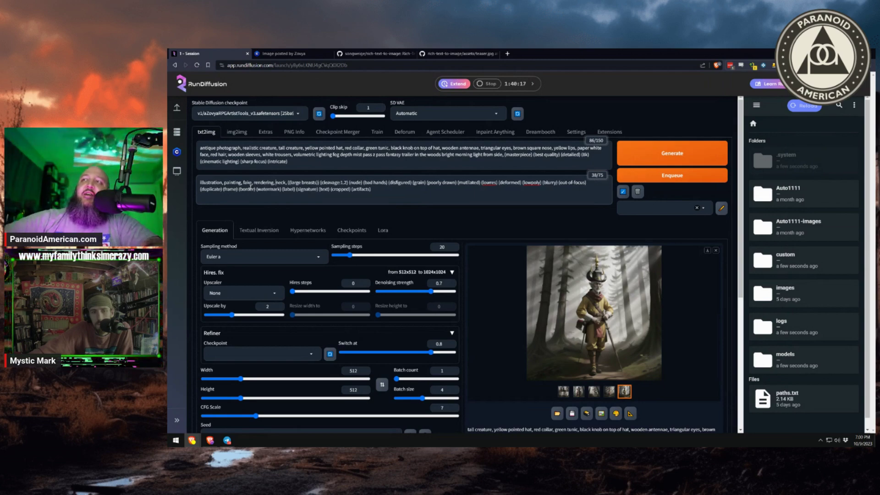
left_click(672, 153)
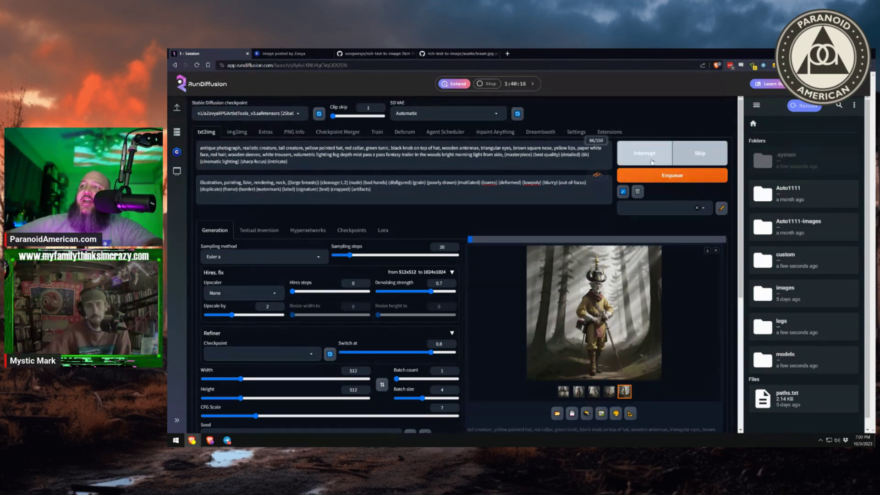
Step: Highlight the reused seed value and check the preview of the images being generated
scroll(397, 291, "down", 3)
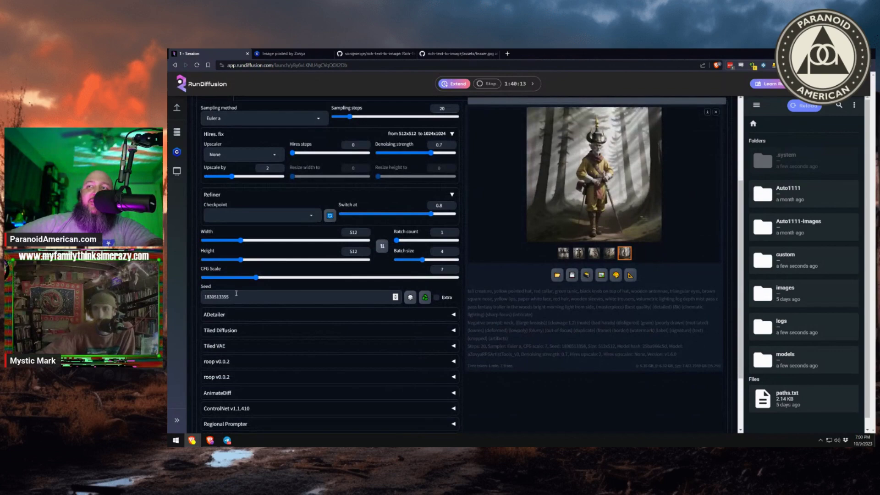
double_click(223, 296)
scroll(563, 274, "up", 3)
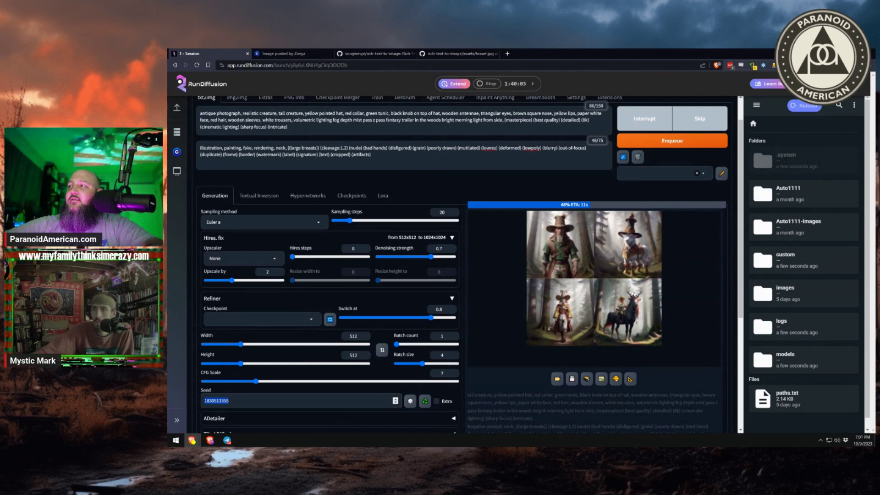
scroll(636, 295, "up", 1)
scroll(637, 295, "up", 1)
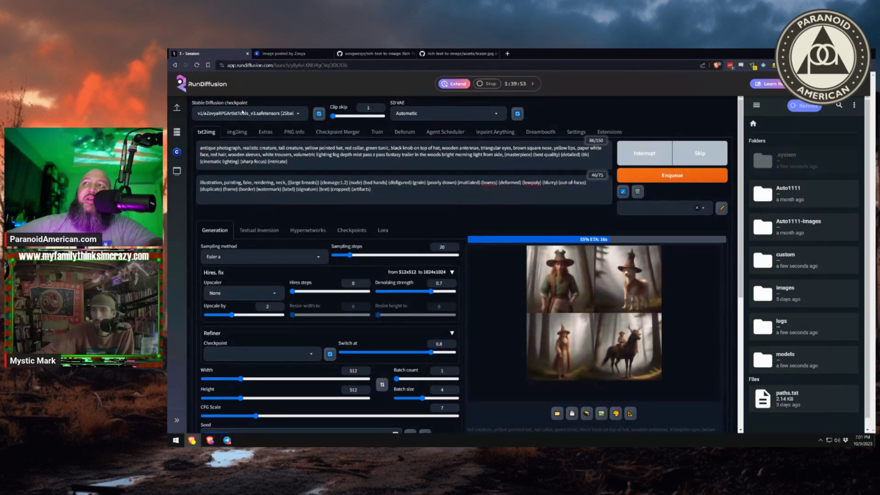
Step: Switch to the Civitai page and browse the sample images and their prompts, stopping at the post-apocalyptic scavenger image
left_click(286, 54)
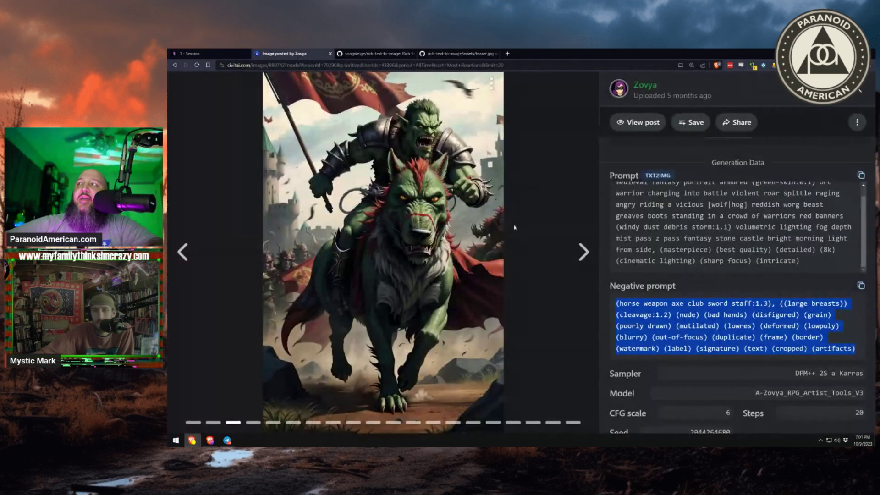
left_click(584, 252)
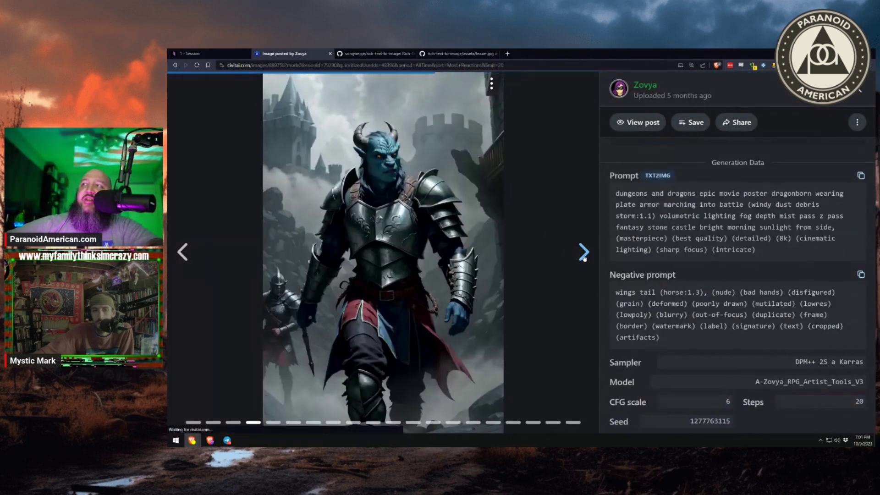
left_click(585, 255)
left_click(584, 255)
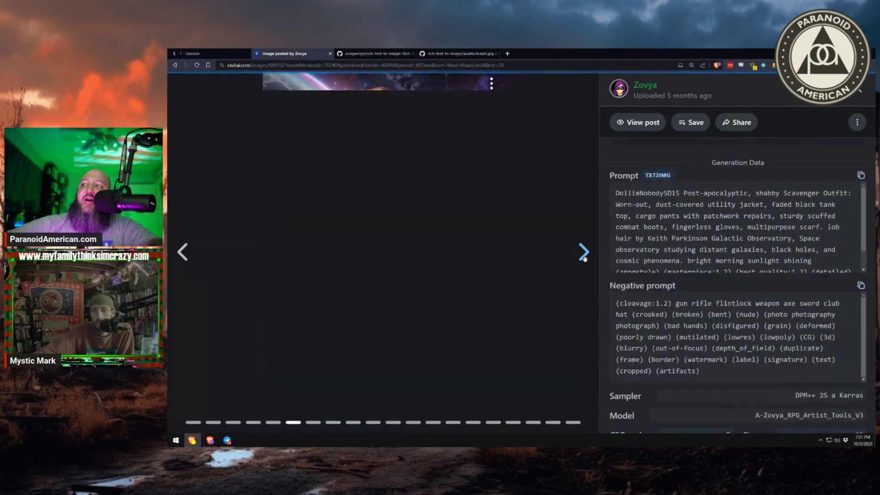
left_click(585, 257)
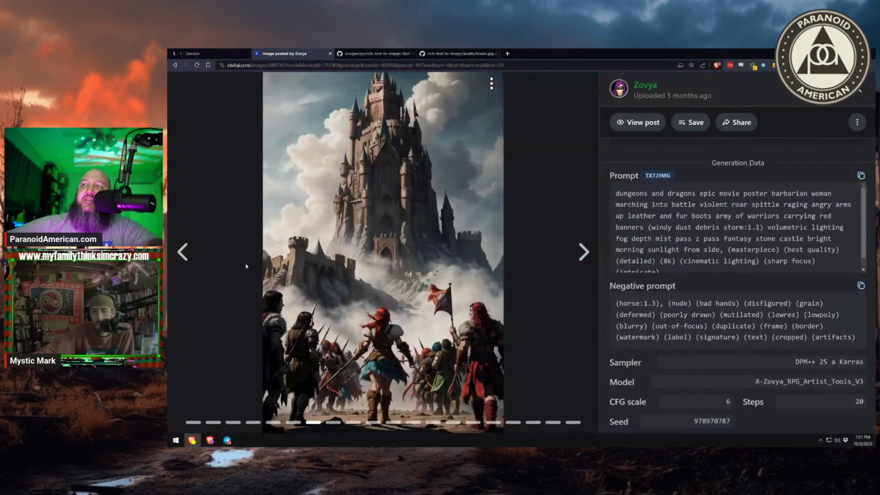
left_click(183, 251)
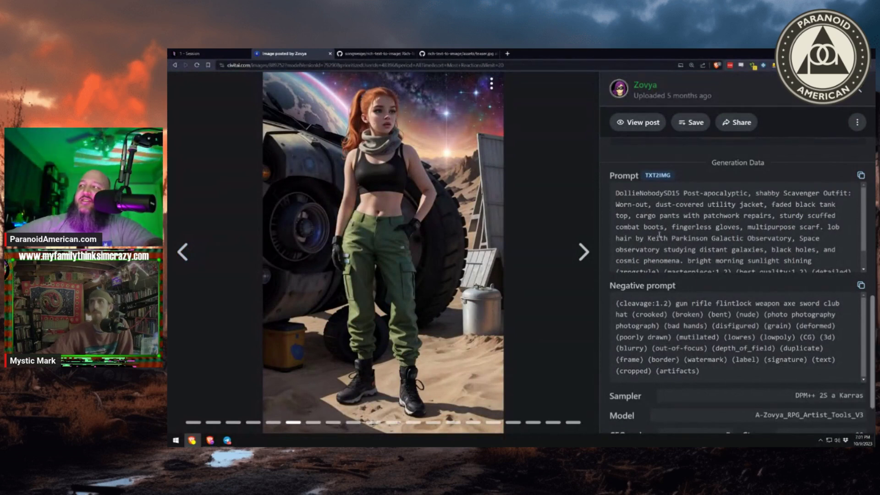
Step: Copy "(8k) (HDR) (cinematic lighting) (sharp focus)" from the end of the scavenger image's prompt
scroll(668, 228, "down", 4)
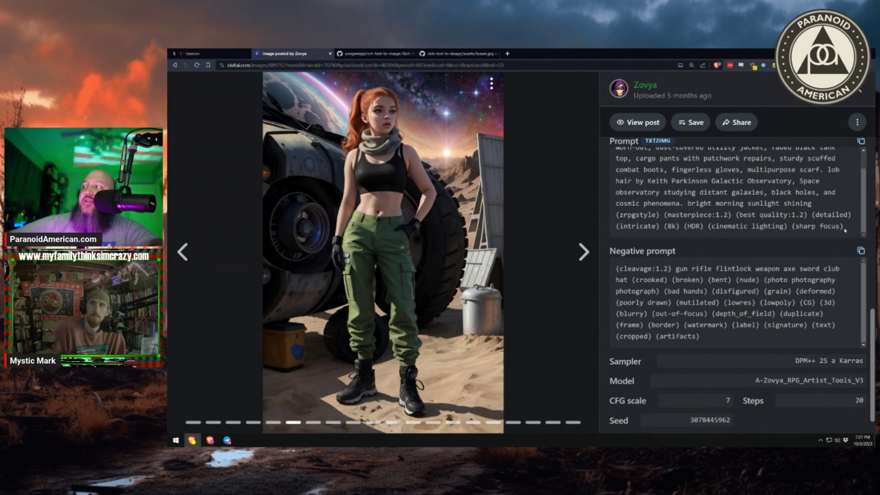
left_click_drag(845, 231, 666, 228)
key("ctrl+c")
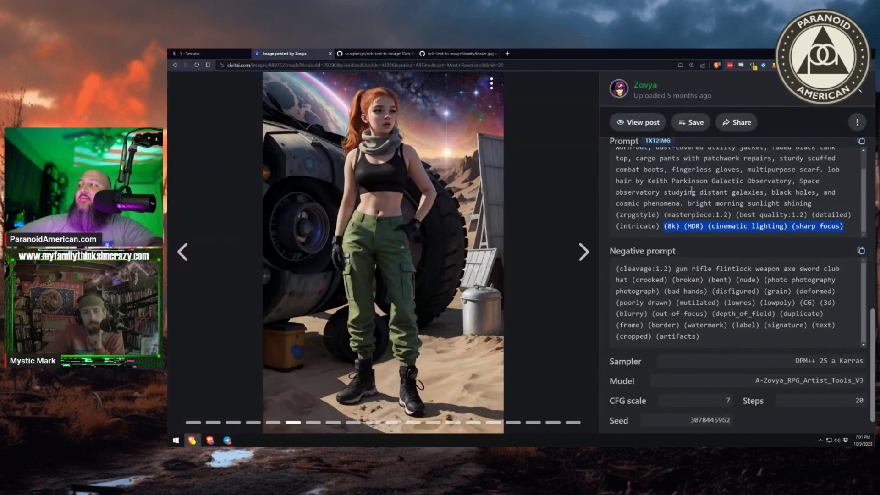
Step: Return to the RunDiffusion session and paste the copied terms after "(intricate)" in the positive prompt, keeping only "(HDR)"
left_click(193, 53)
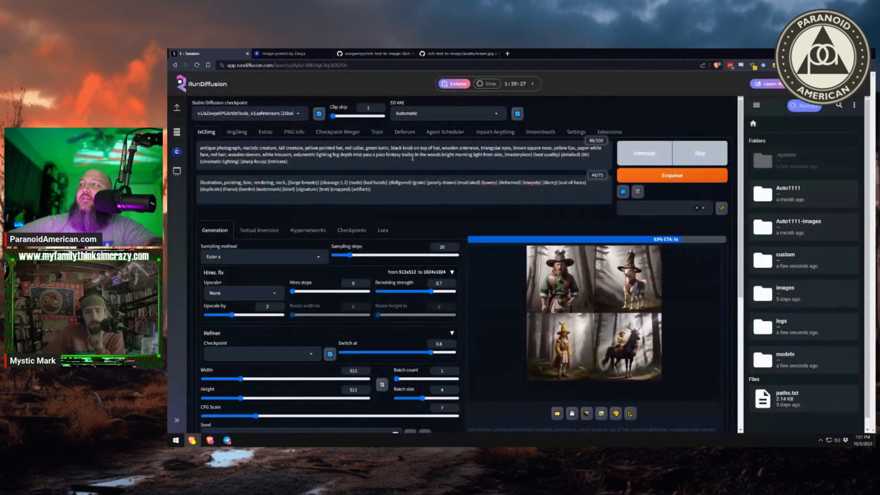
left_click(290, 165)
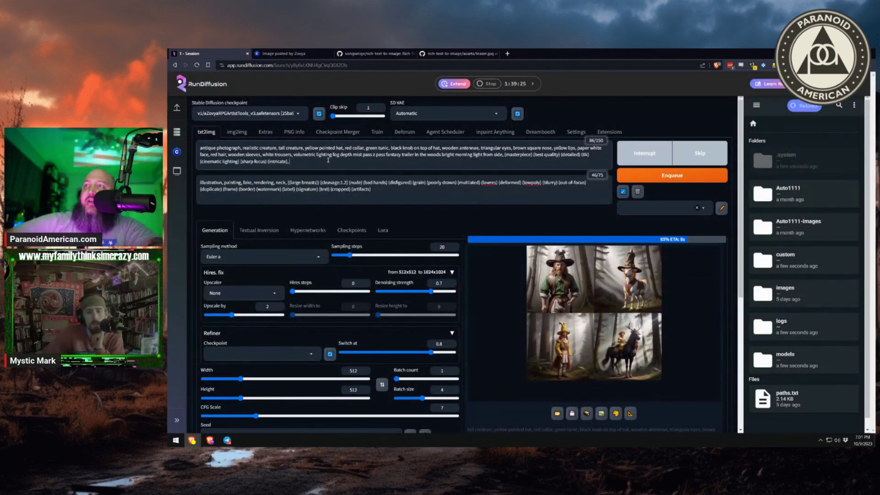
key("BackSpace")
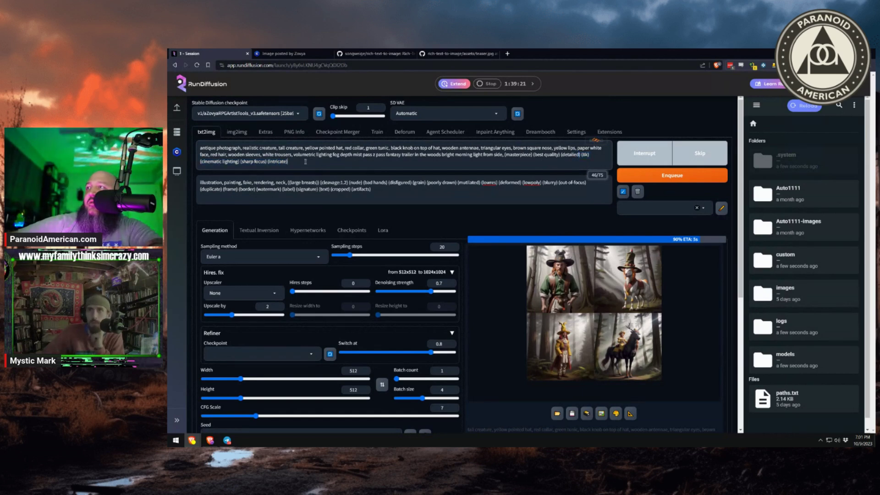
key("ctrl+v")
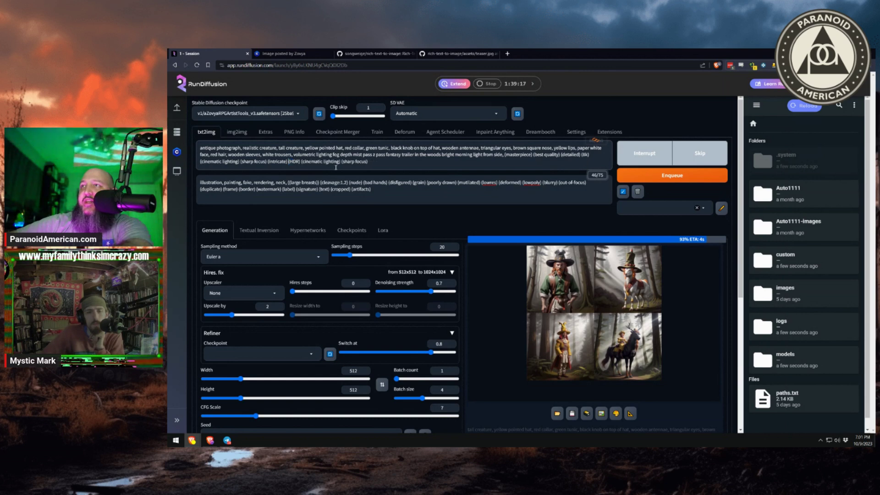
left_click_drag(368, 162, 300, 163)
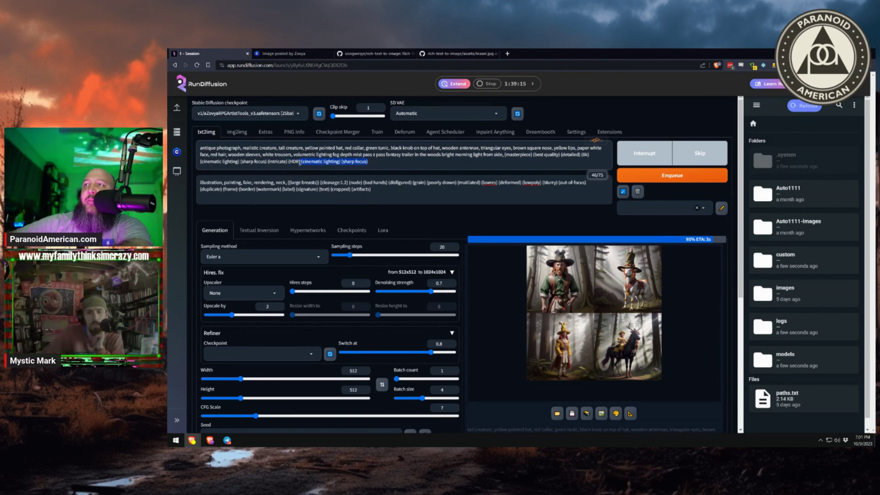
key("BackSpace")
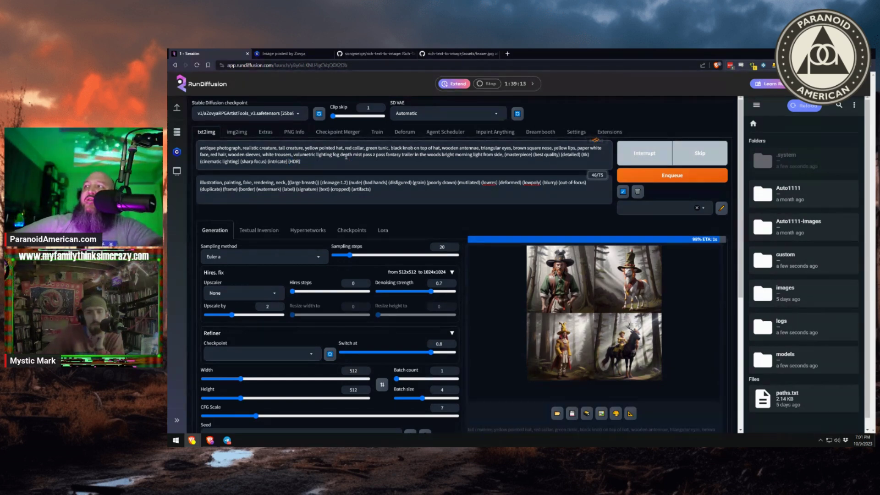
Step: Enlarge the page text and highlight "masterpiece" in the positive prompt and the double-parenthesised term in the negative prompt
key("ctrl+plus")
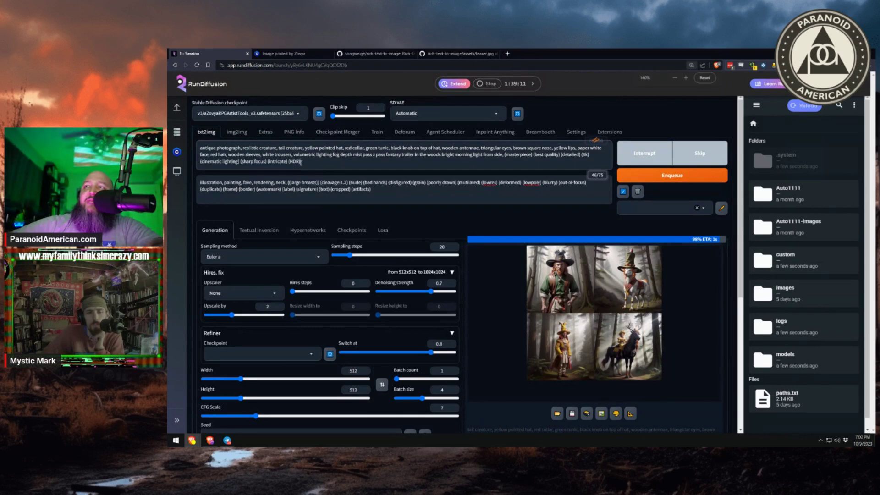
key("ctrl+plus")
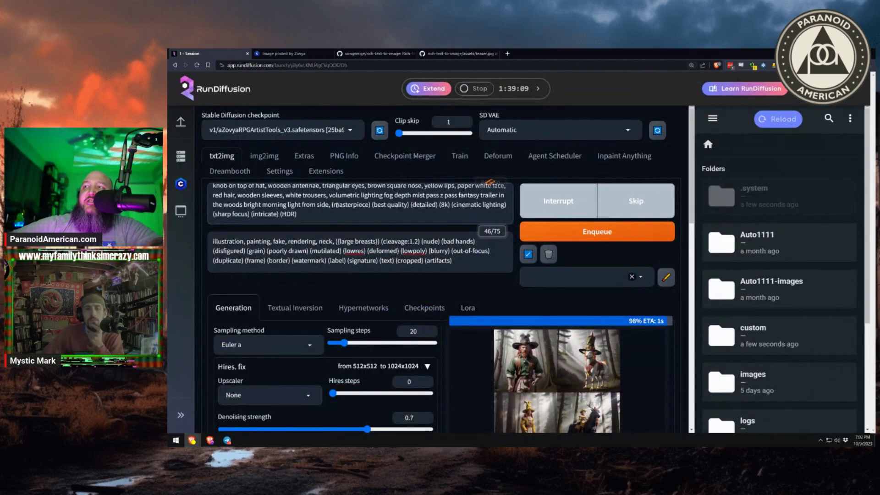
left_click(332, 205)
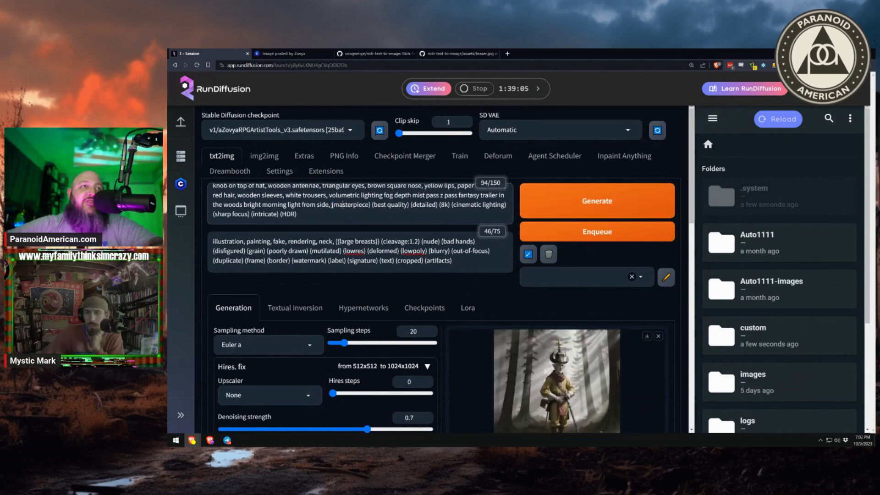
left_click_drag(329, 205, 359, 205)
left_click(368, 205)
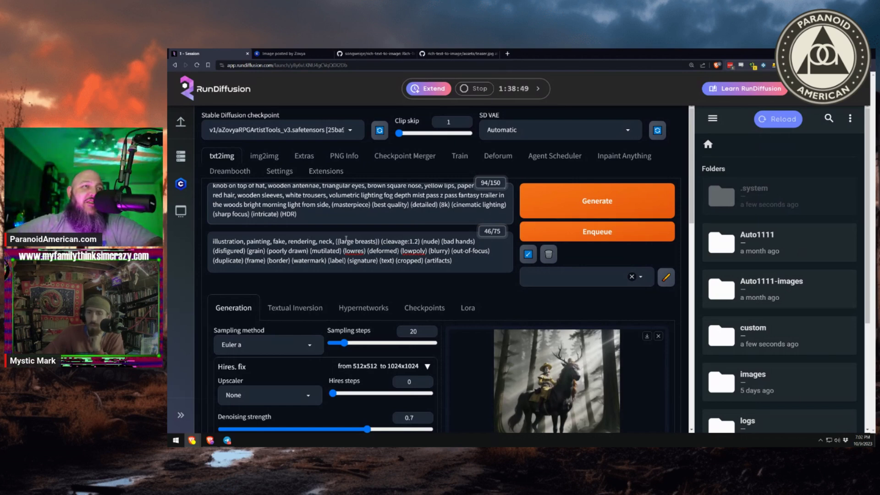
mouse_move(334, 241)
left_mouse_down()
mouse_move(382, 242)
mouse_move(333, 237)
left_mouse_up()
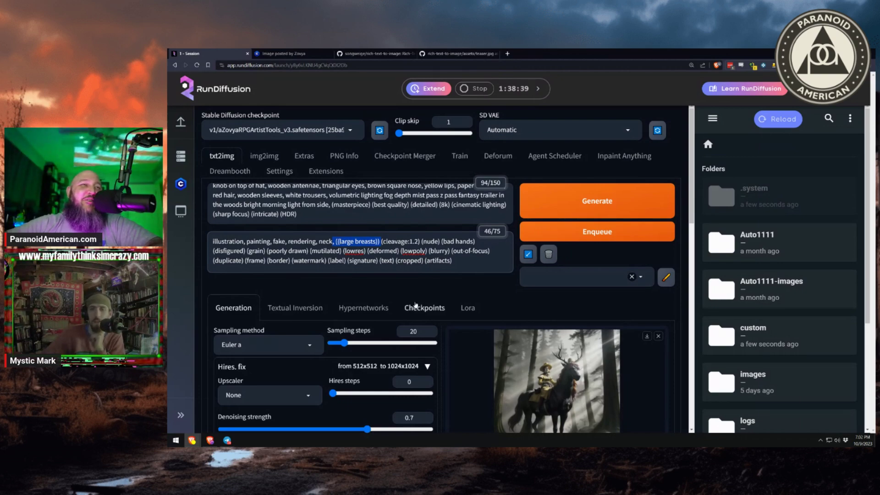
Step: Enlarge the newly generated antique photograph result and move on to the full four-image grid
scroll(425, 324, "down", 2)
scroll(425, 324, "down", 3)
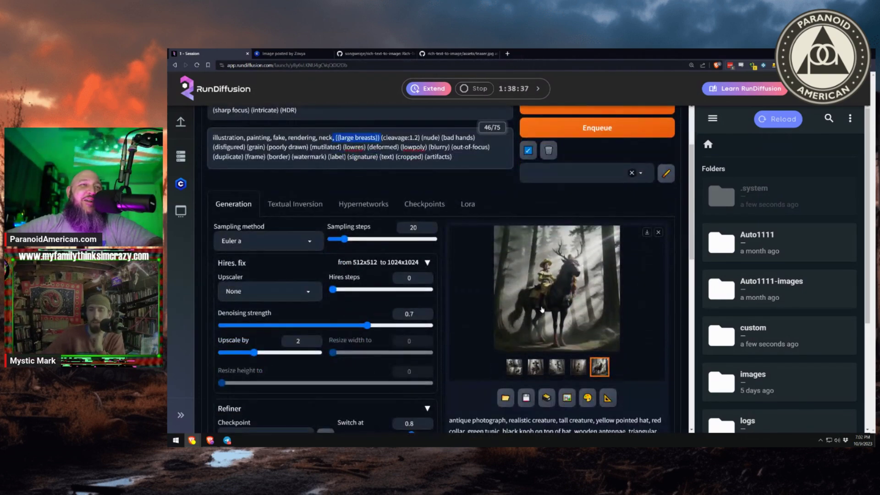
left_click(542, 309)
key("Right")
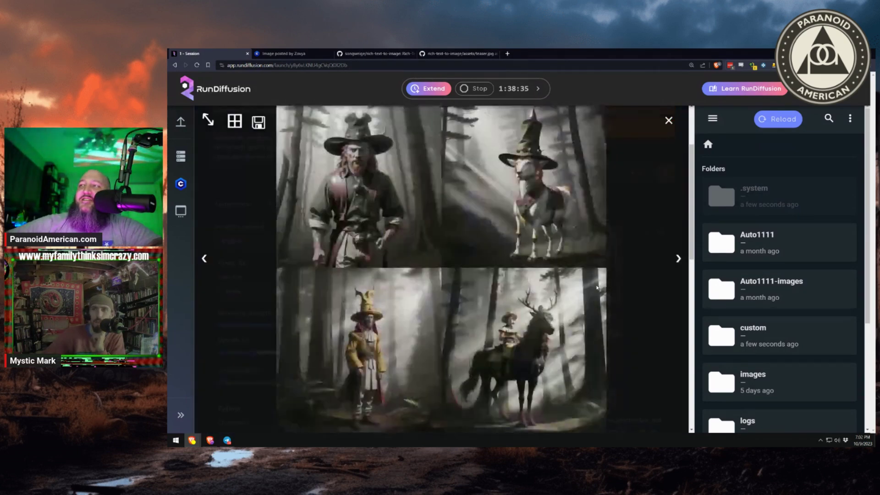
Step: Look through the four generated forest creature images at full size, comparing them one by one, and close the viewer
key("Right")
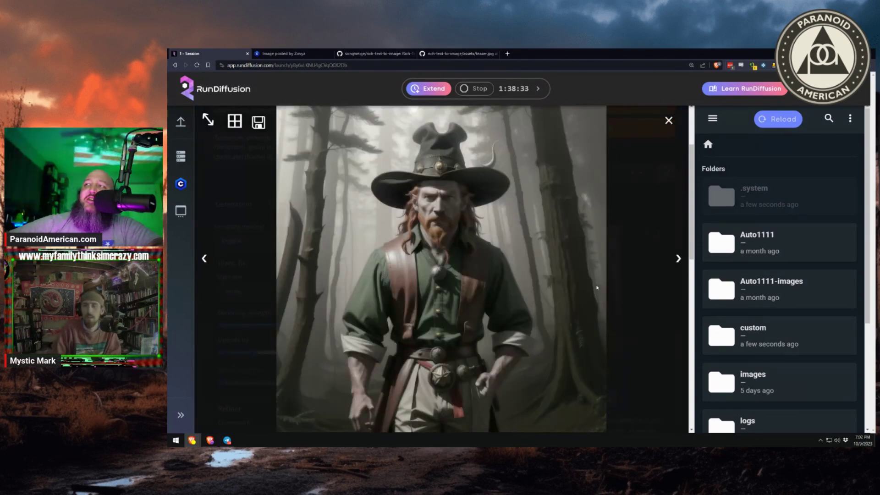
key("Right")
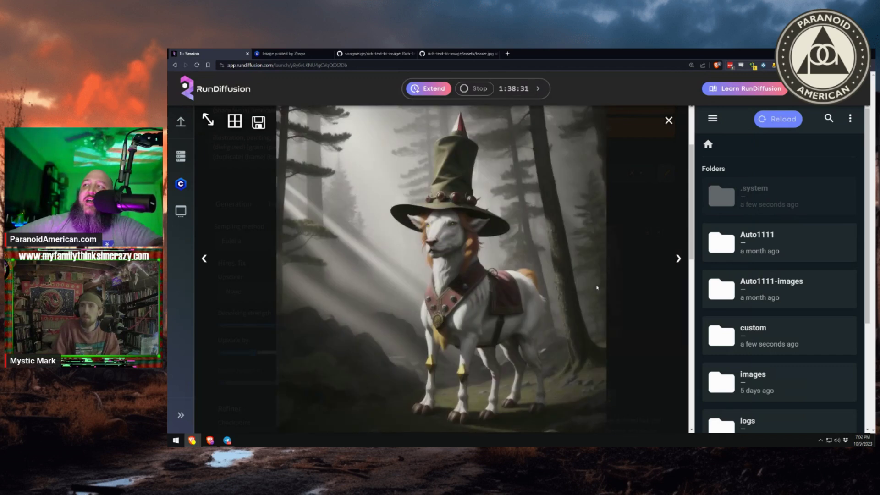
key("Left")
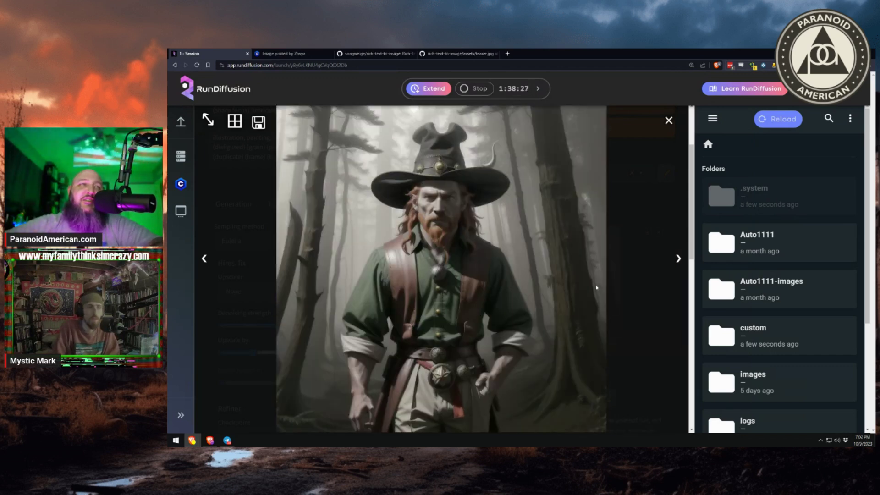
key("Right")
key("Right")
key("Right")
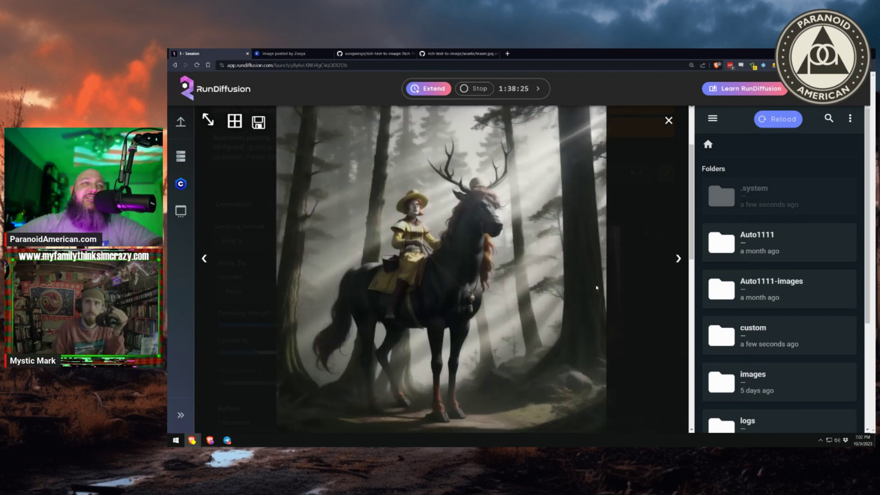
key("Left")
key("Left")
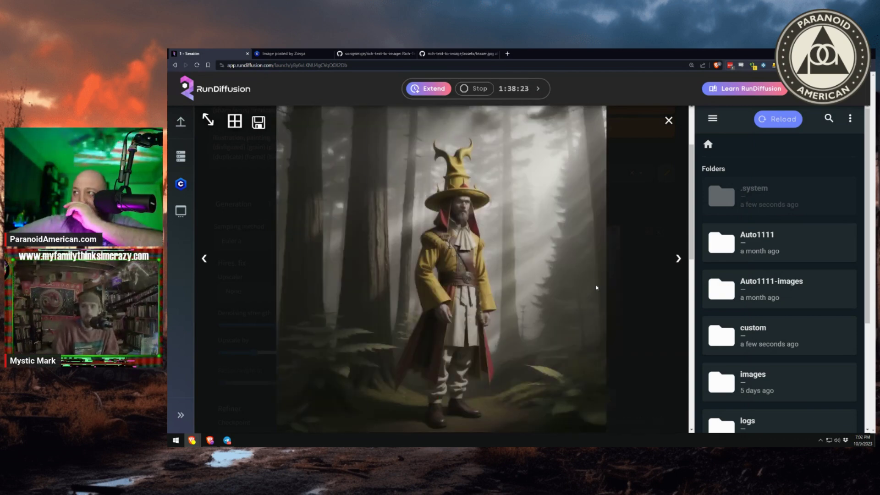
key("Left")
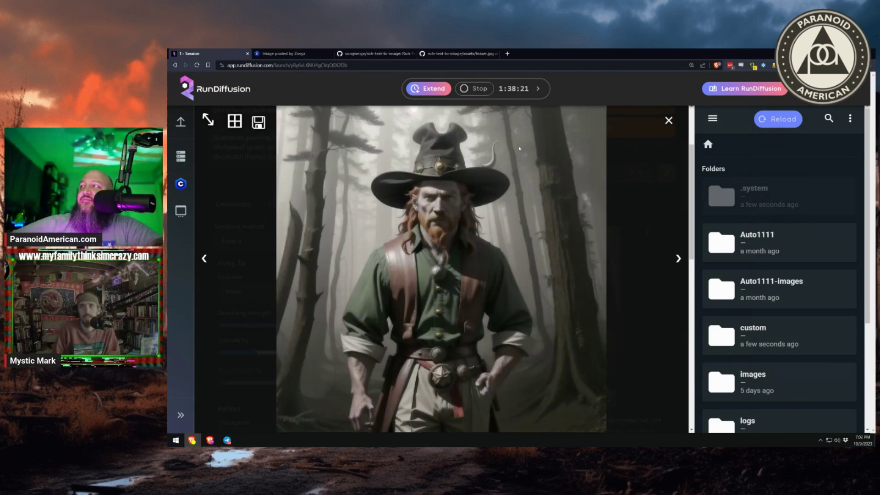
left_click(669, 121)
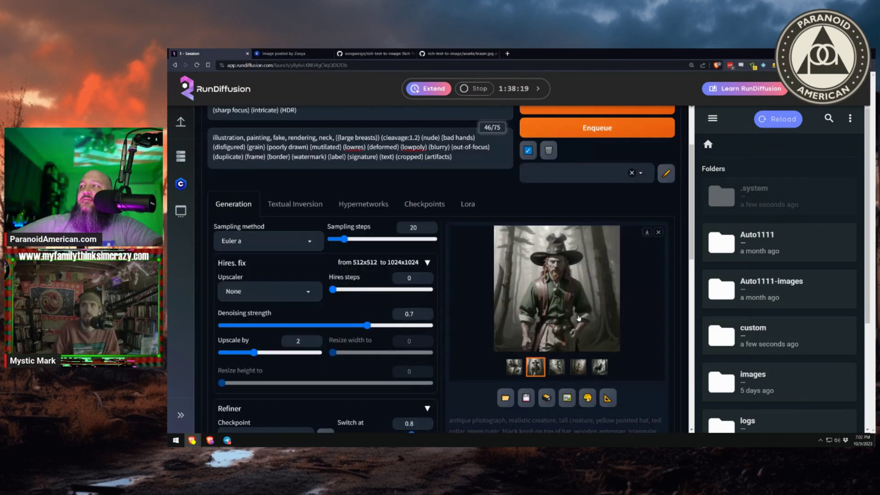
Step: Review the list of available Stable Diffusion checkpoints without changing the selected model
scroll(332, 151, "up", 3)
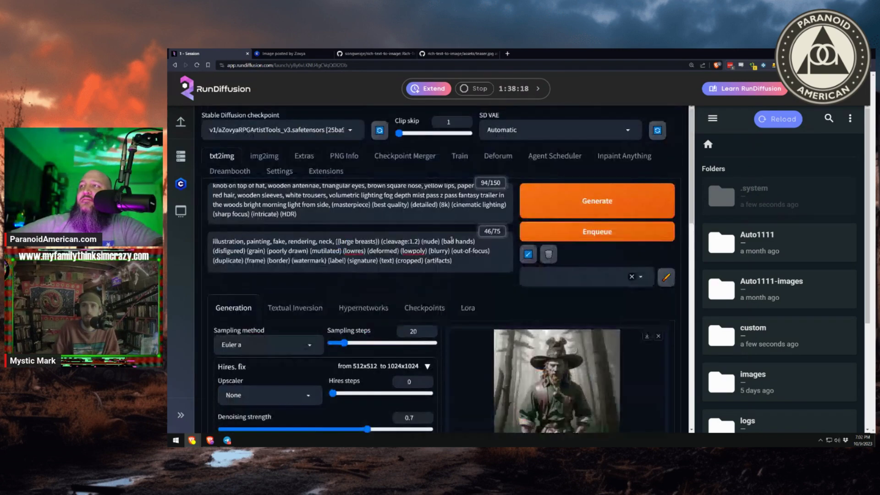
left_click(352, 125)
left_click(322, 127)
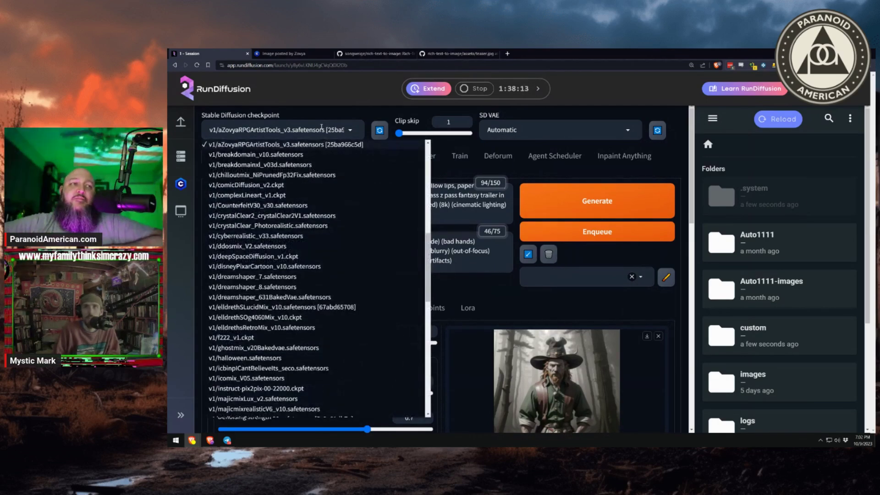
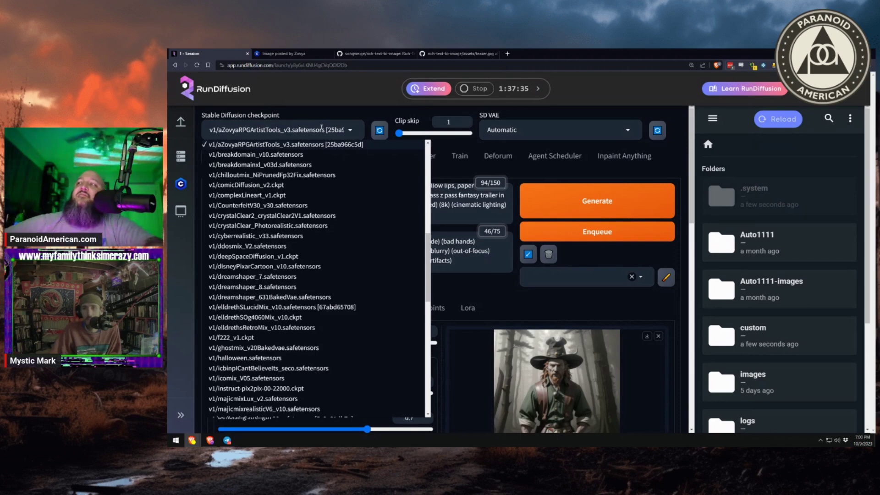
left_click(553, 334)
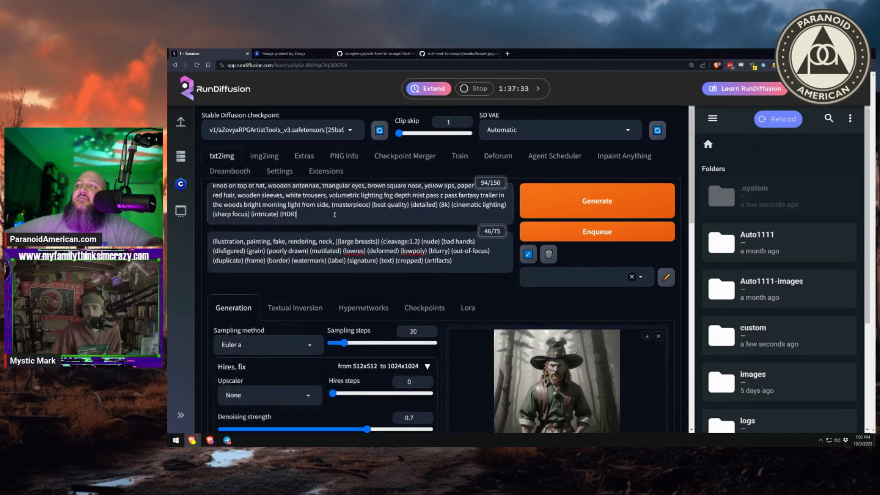
Step: Replace the description before the quality tags in the prompt with "white river monsters, pale grey dragon with horn in forehead, spines"
scroll(328, 214, "down", 1)
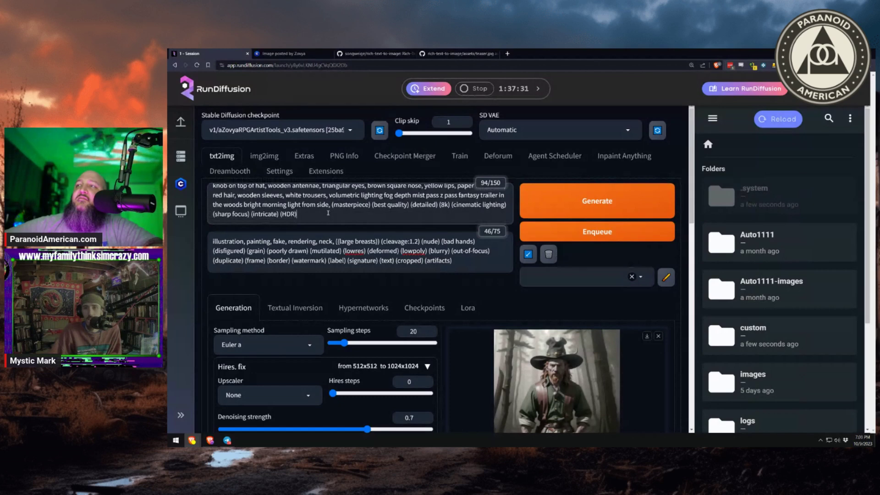
left_click_drag(328, 204, 213, 186)
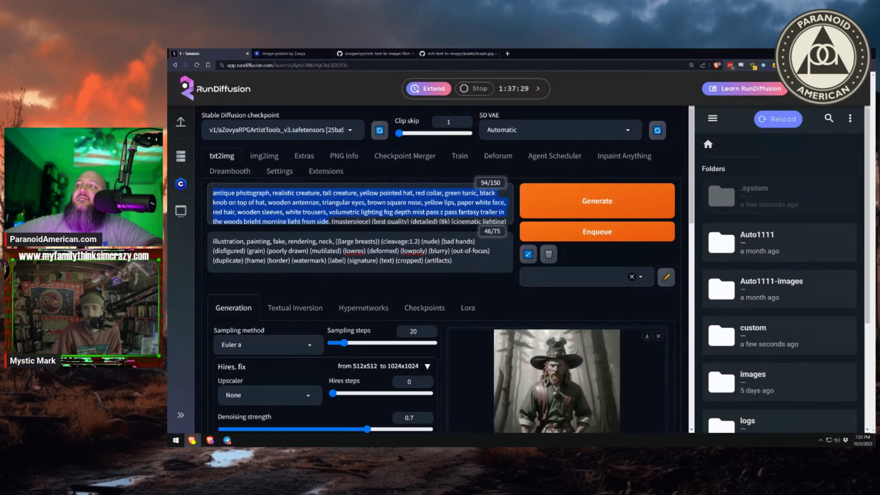
type("white river monster")
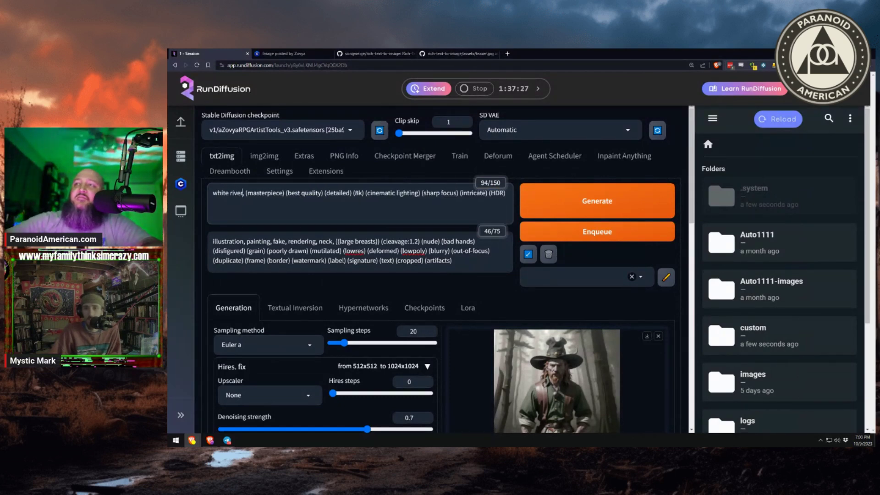
type("s, pale")
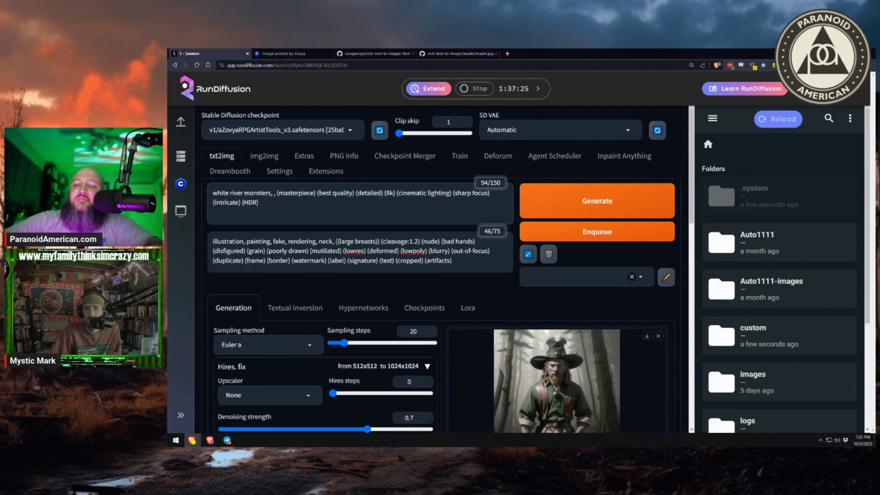
type(" grey dragon ")
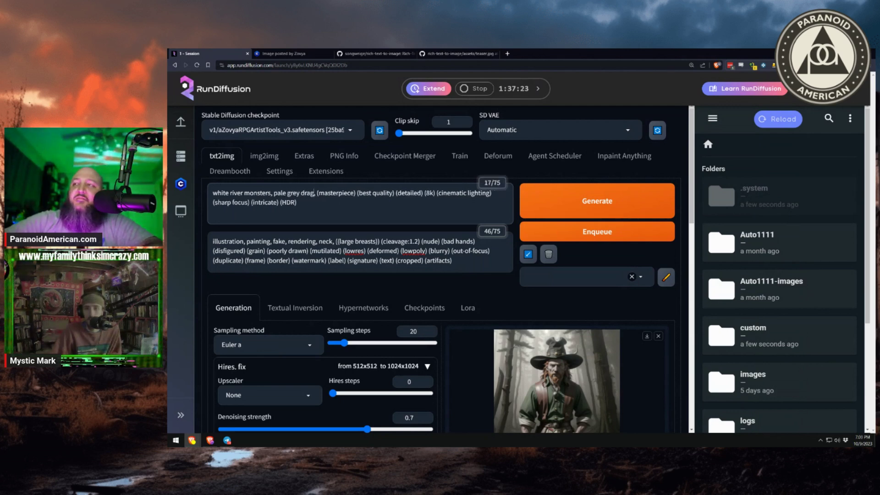
type("with u")
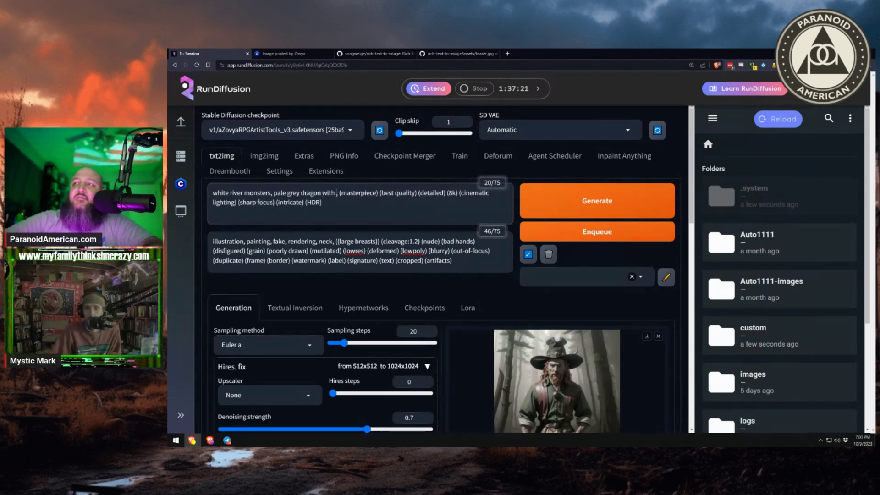
key("BackSpace")
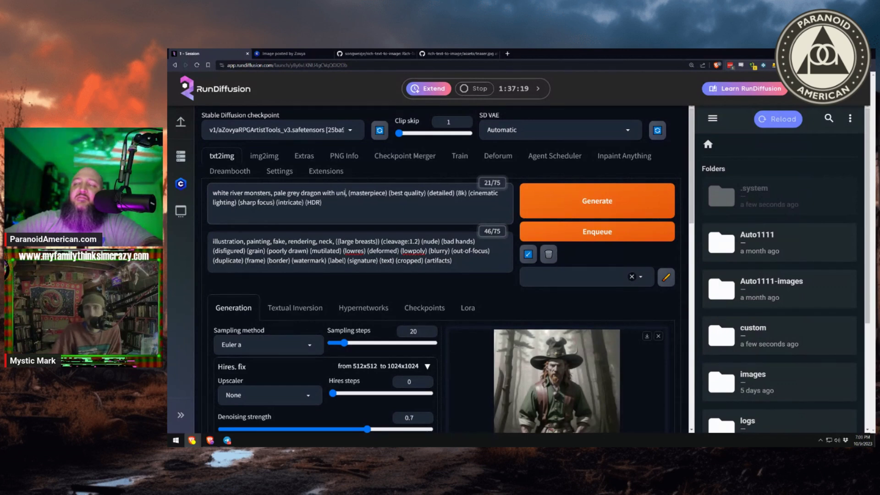
type("horn in ")
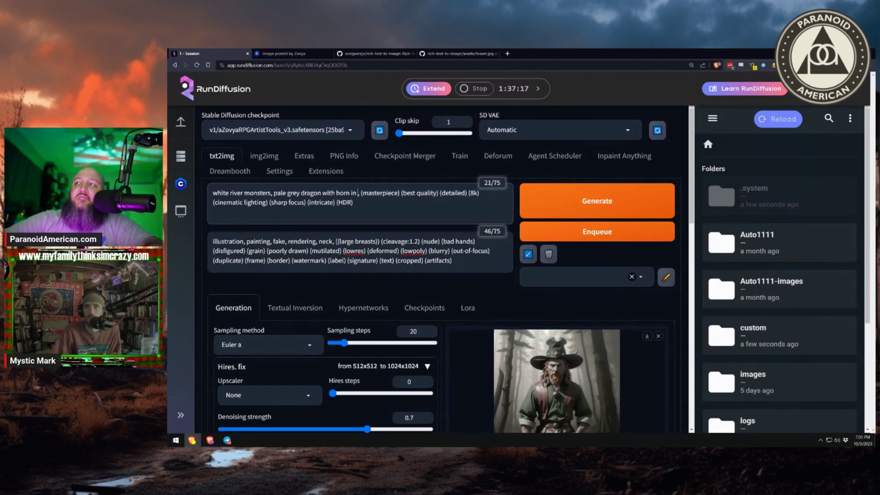
type("forehead, spin")
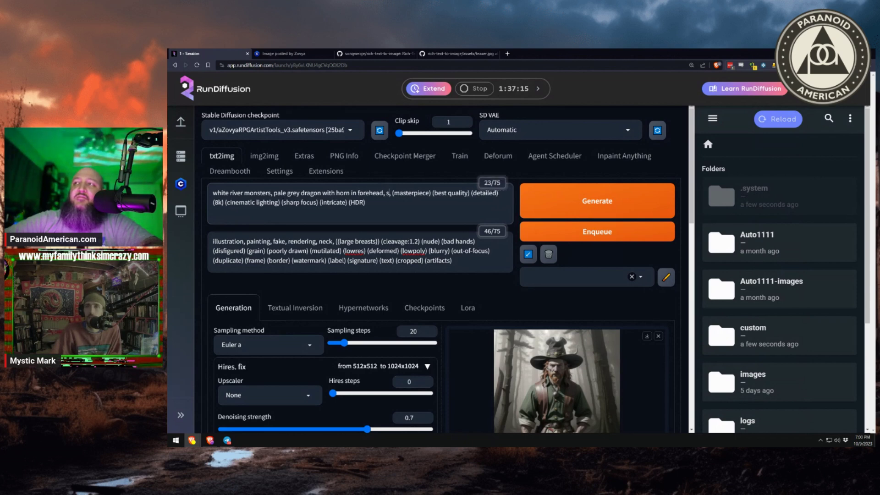
type("es")
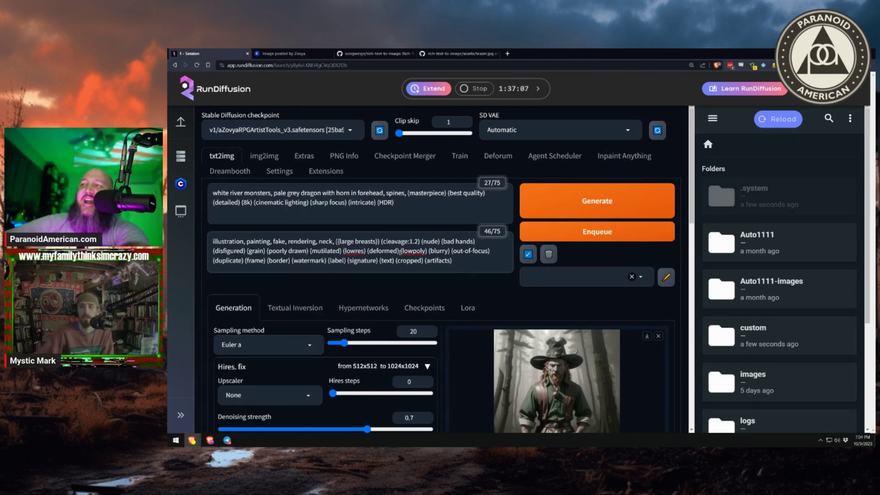
Step: Clear all the text from the negative prompt
left_click_drag(336, 241, 257, 248)
key("BackSpace")
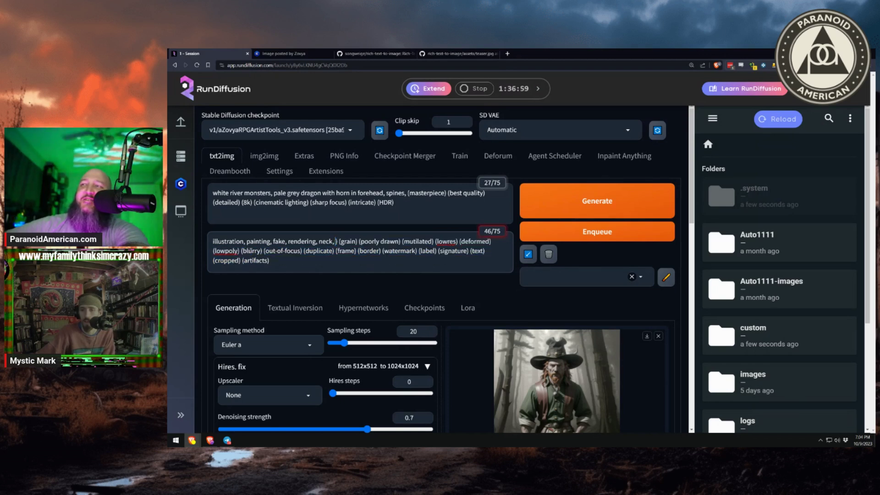
key("BackSpace")
key("BackSpace")
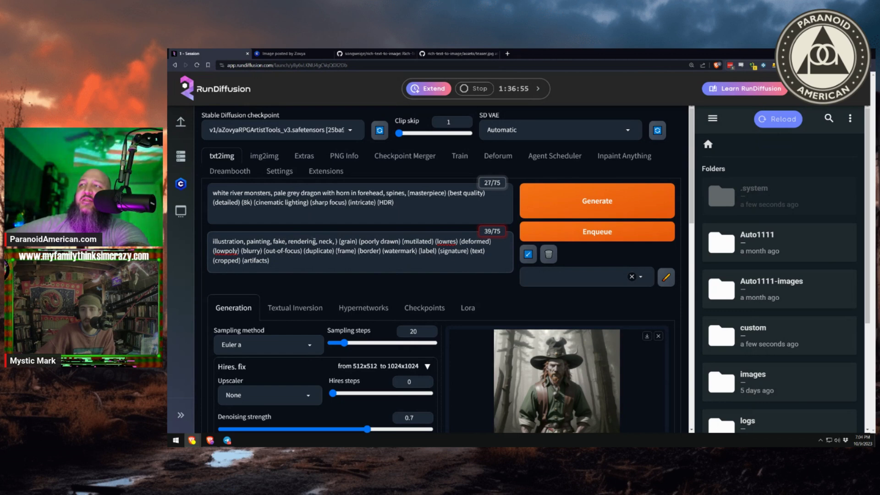
key("ctrl+a")
key("BackSpace")
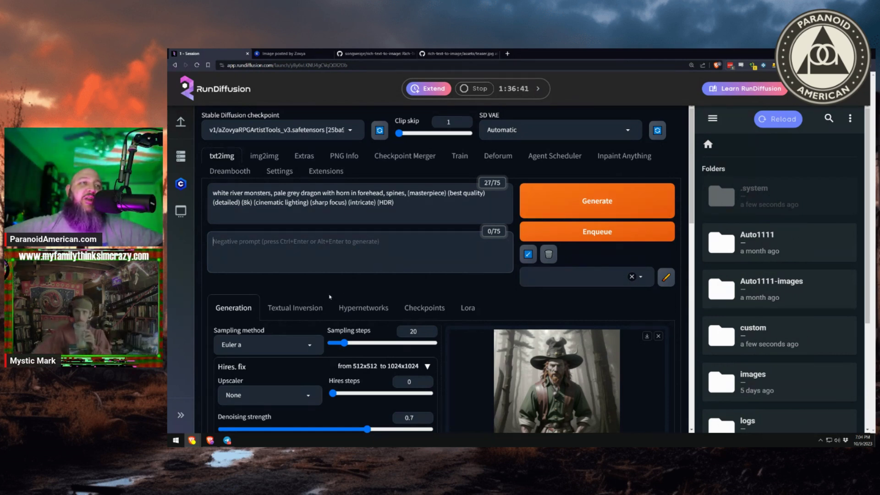
Step: Set the sampling method to DPM++ 3M SDE Karras and generate the images from the river monster prompt
left_click(309, 347)
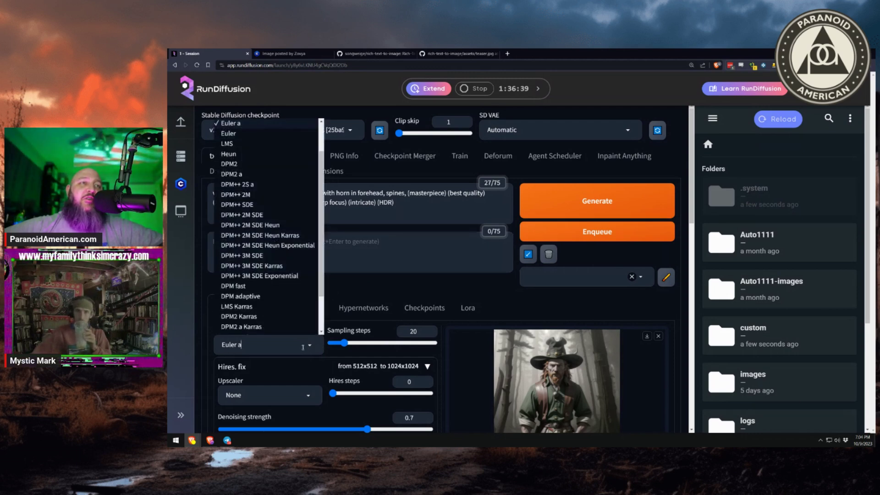
scroll(288, 281, "down", 2)
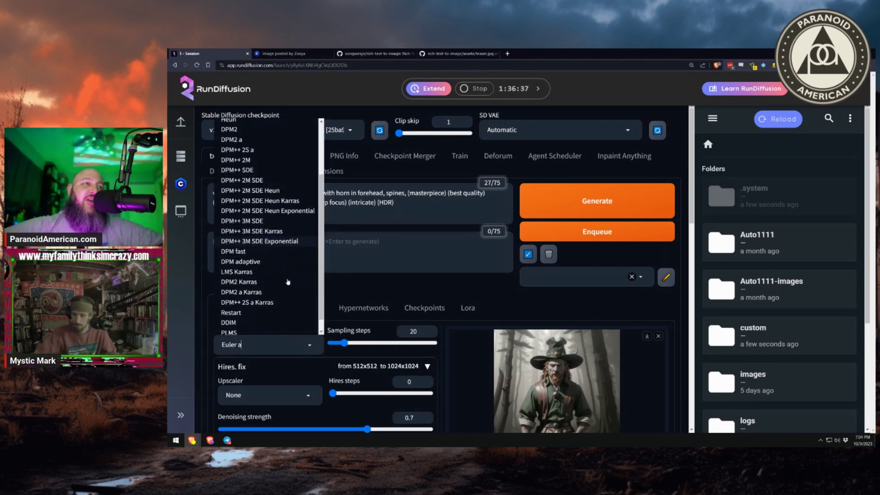
scroll(287, 281, "up", 3)
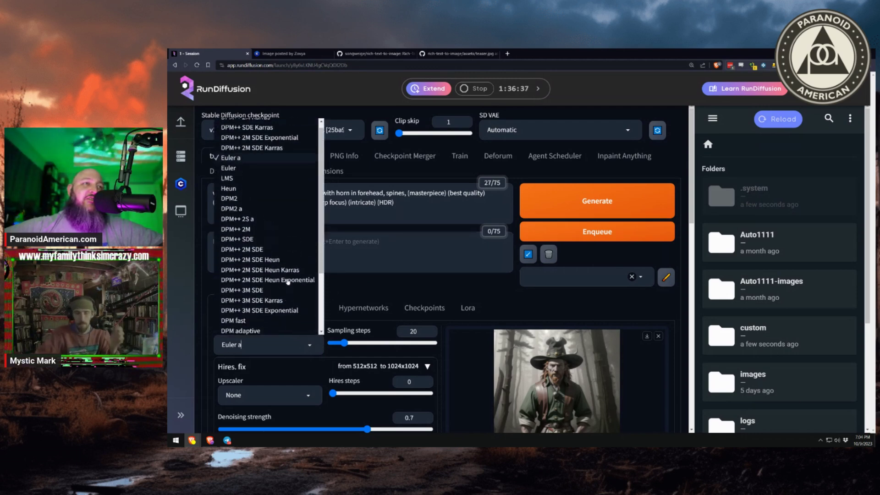
left_click(276, 251)
left_click(293, 352)
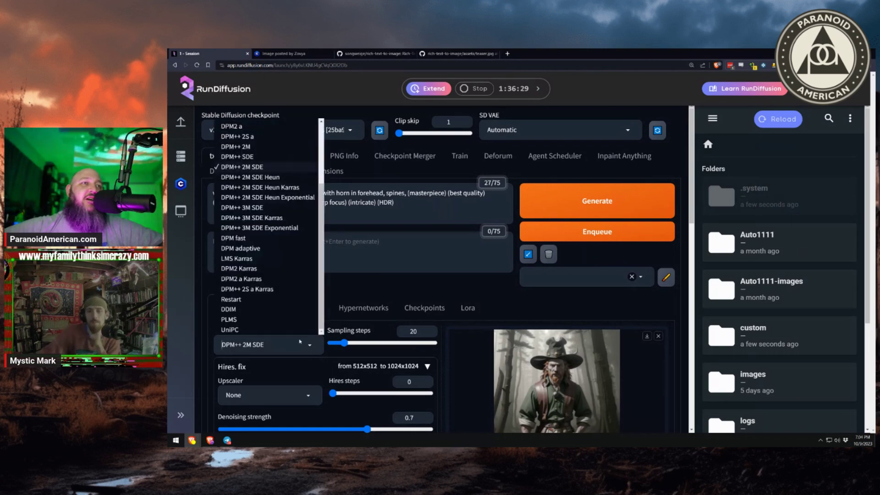
left_click(269, 219)
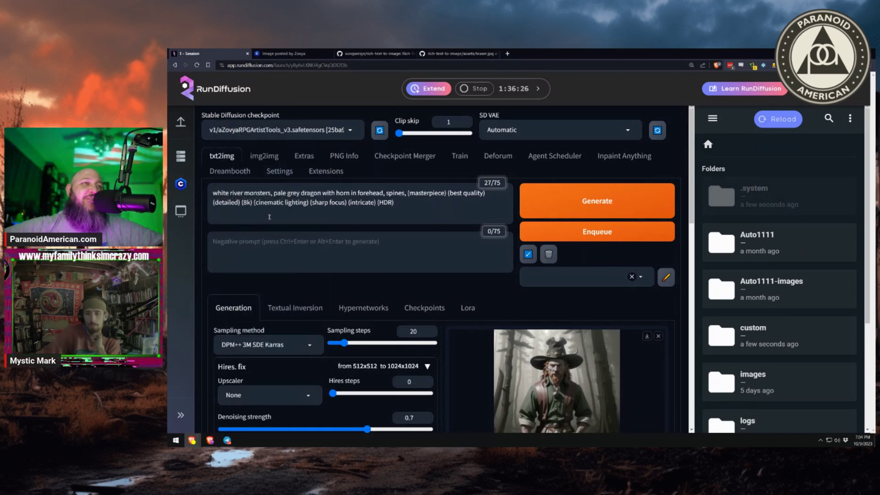
left_click(594, 202)
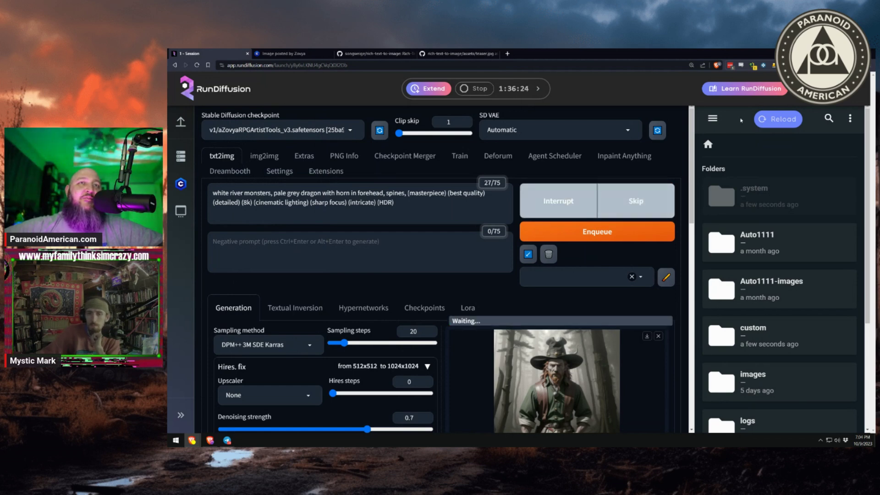
Step: Reset the generation seed to -1 so that it is random, and return to the image preview
scroll(527, 272, "down", 2)
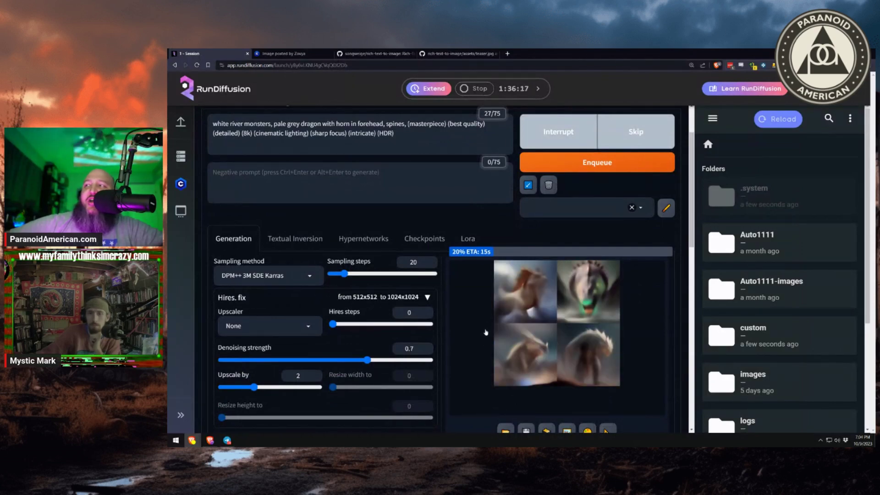
scroll(358, 318, "down", 5)
scroll(358, 318, "up", 3)
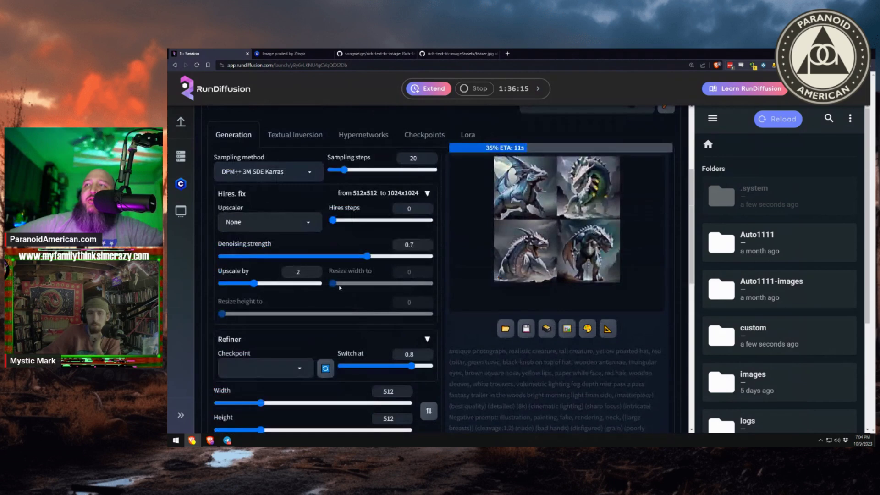
scroll(330, 328, "down", 4)
scroll(329, 327, "down", 1)
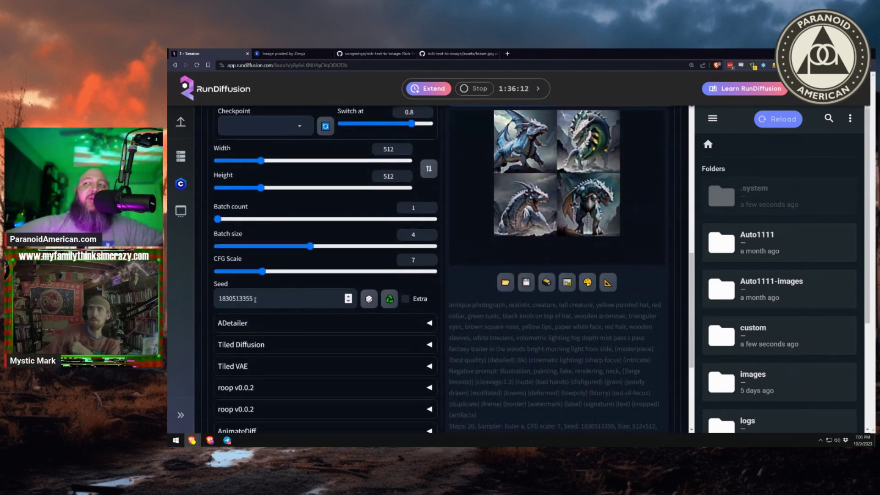
left_click(369, 300)
double_click(285, 298)
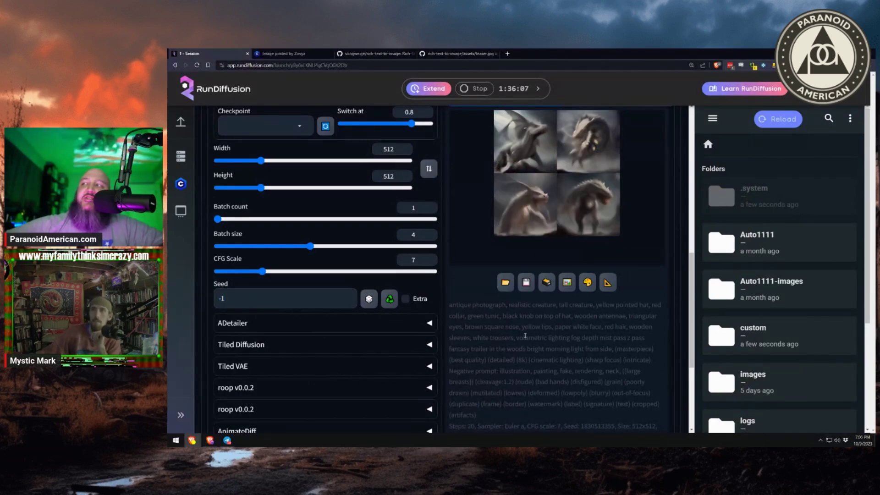
scroll(523, 317, "up", 6)
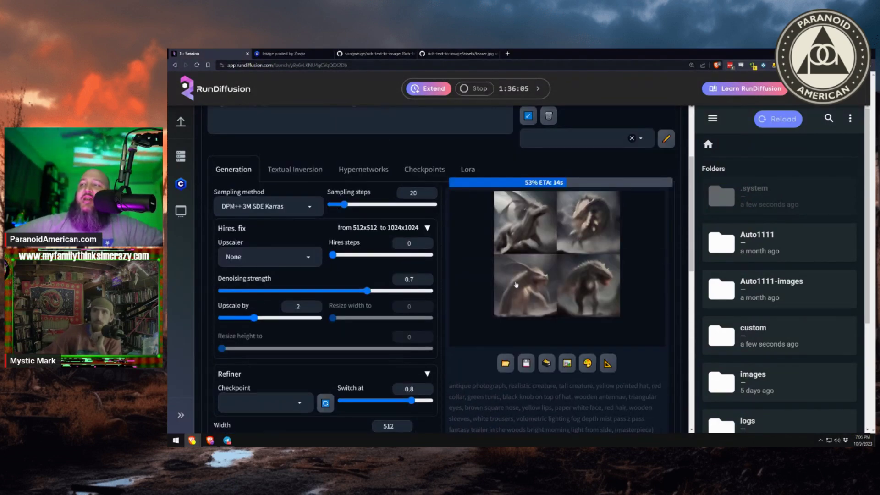
Step: Insert "Arkansas creek, redneck trailer," at the beginning of the prompt, correcting the capitalization of the state name
scroll(528, 303, "up", 5)
scroll(541, 317, "down", 5)
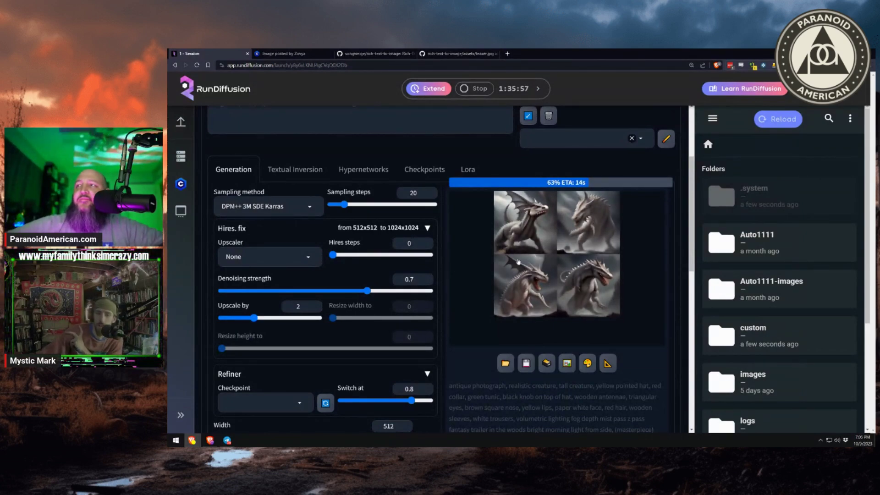
scroll(504, 263, "up", 3)
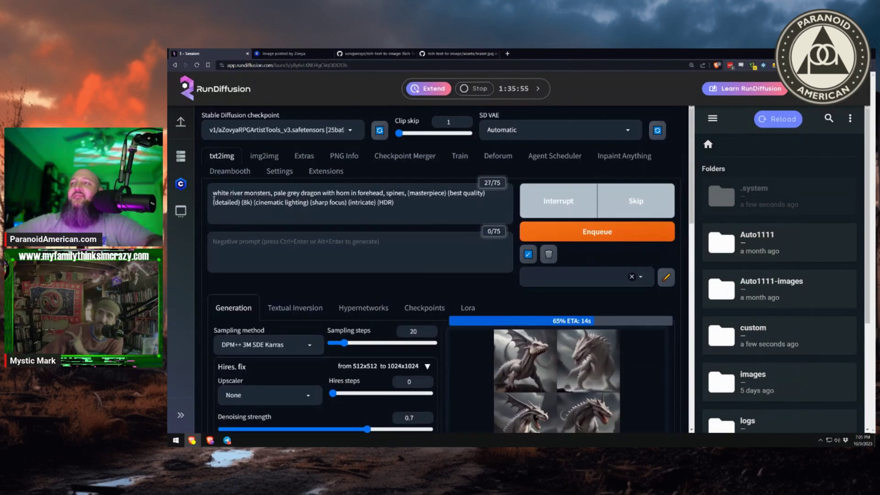
type("arkansas cr")
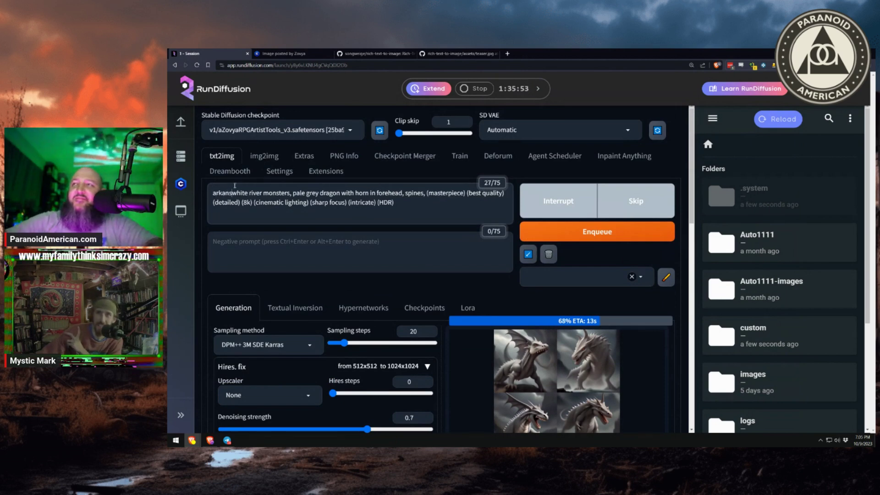
type("eek, redneck")
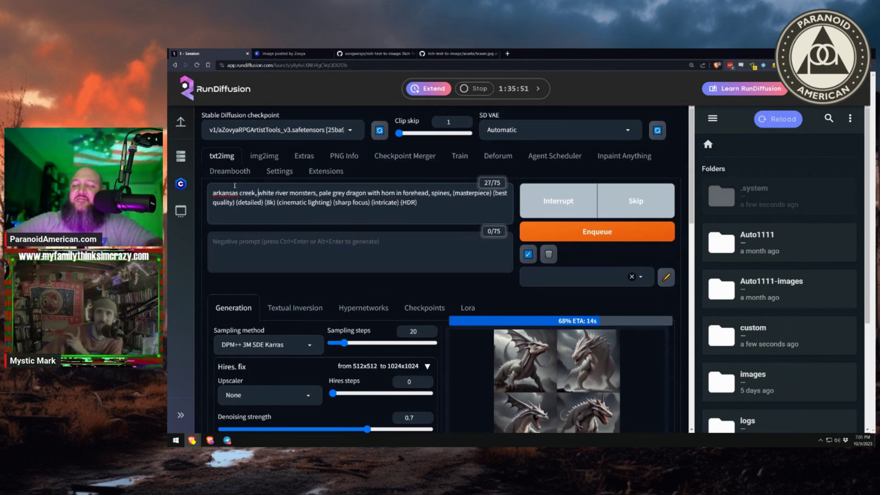
type(" trailer,")
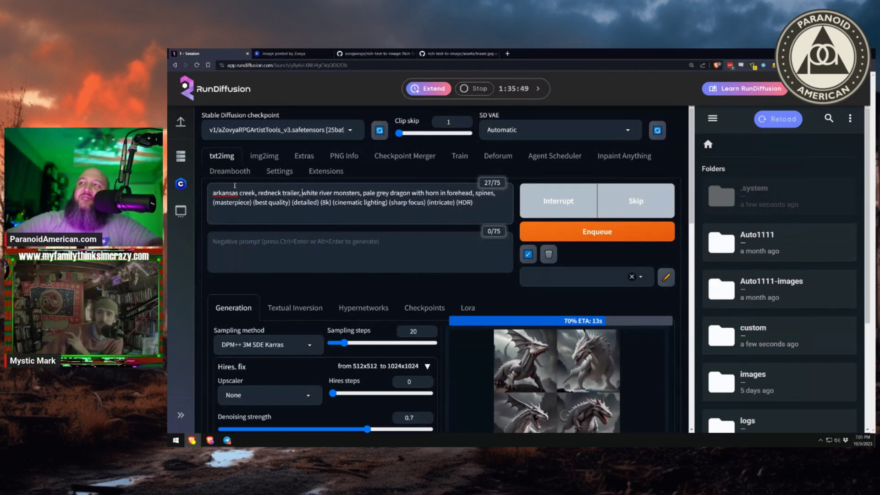
right_click(222, 193)
left_click(236, 197)
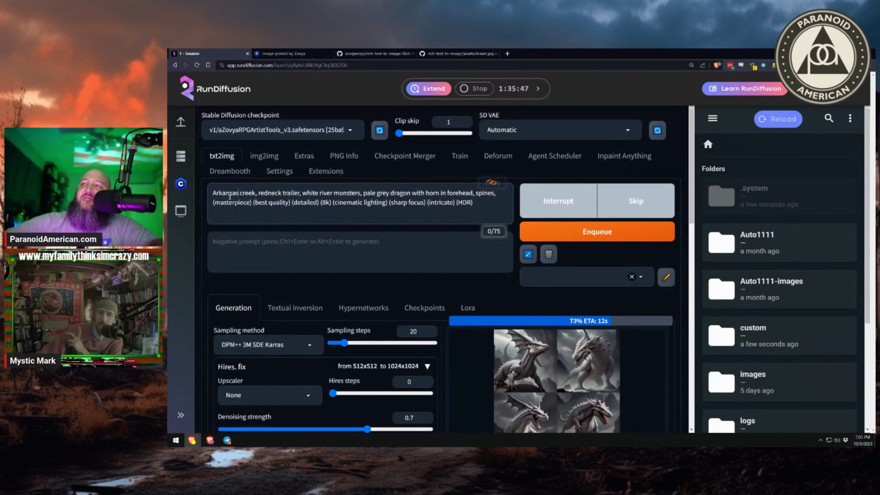
Step: Extend the prompt's setting description to "rural Arkansas creek, redneck trailer in the woods"
type("rural")
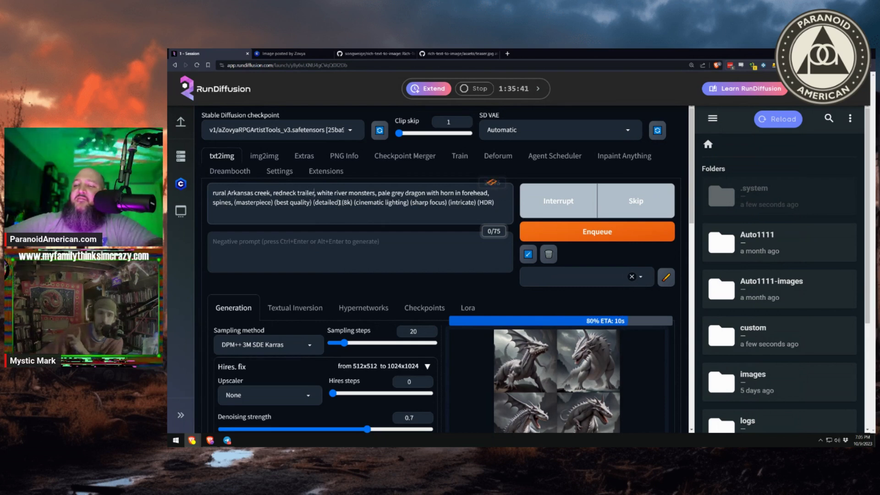
left_click(314, 193)
type("in the woods")
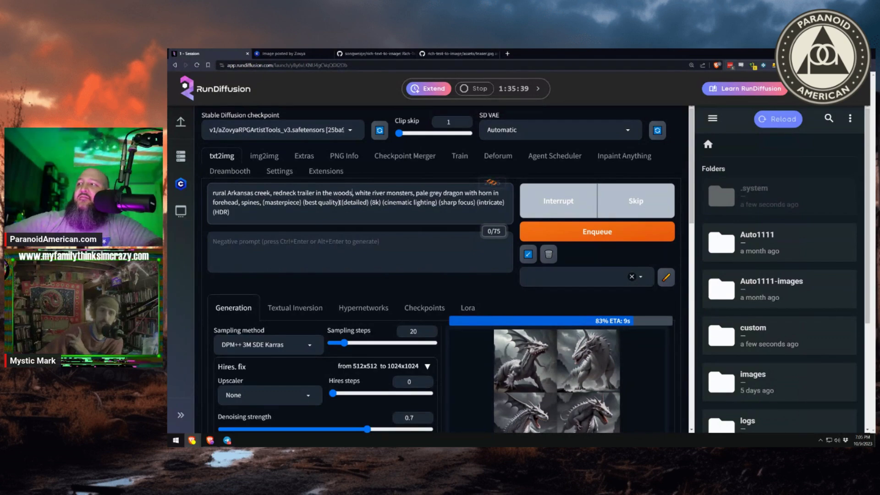
Step: Generate the images from the prompt with the rural Arkansas creek setting and check their preview
scroll(447, 229, "down", 3)
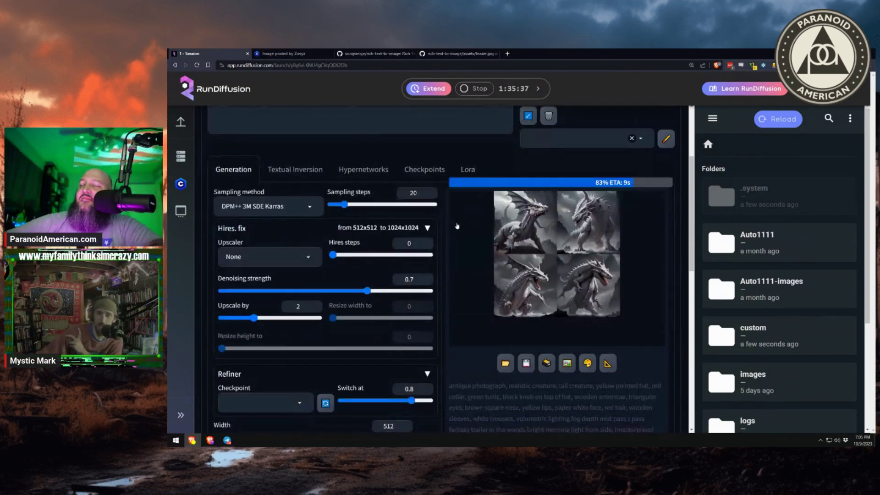
scroll(520, 307, "up", 3)
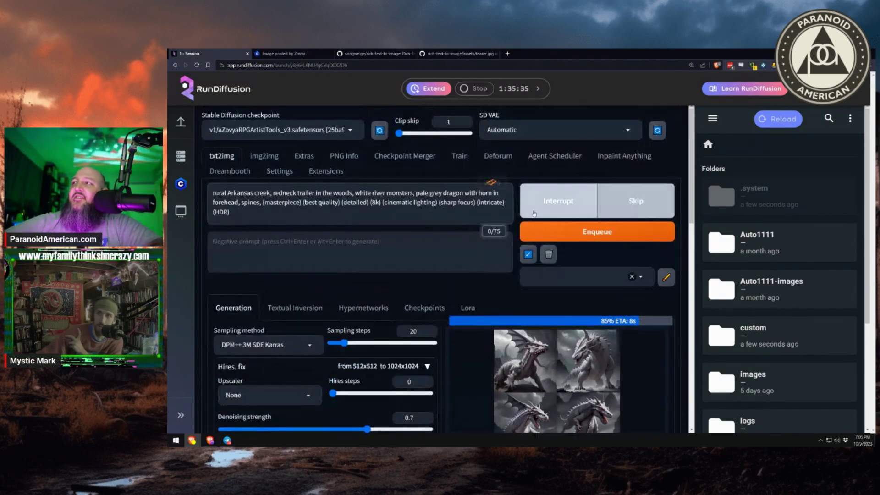
scroll(396, 237, "down", 2)
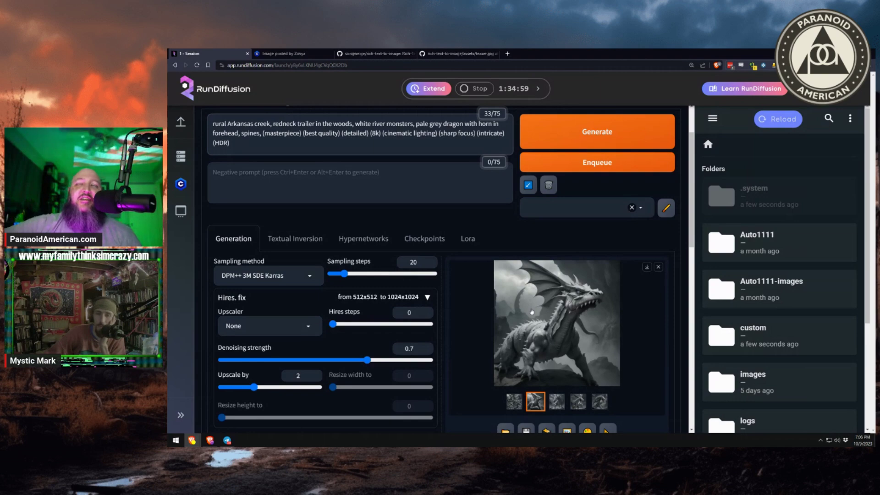
scroll(557, 283, "up", 2)
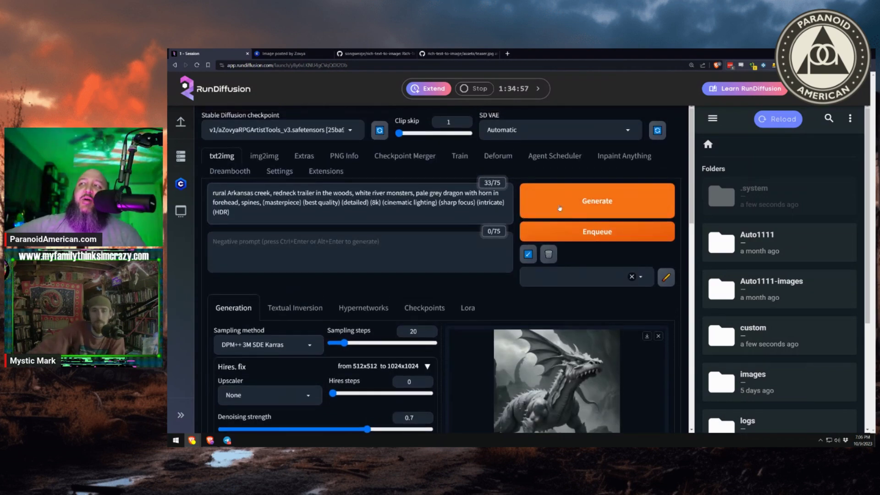
left_click(560, 209)
scroll(502, 338, "down", 2)
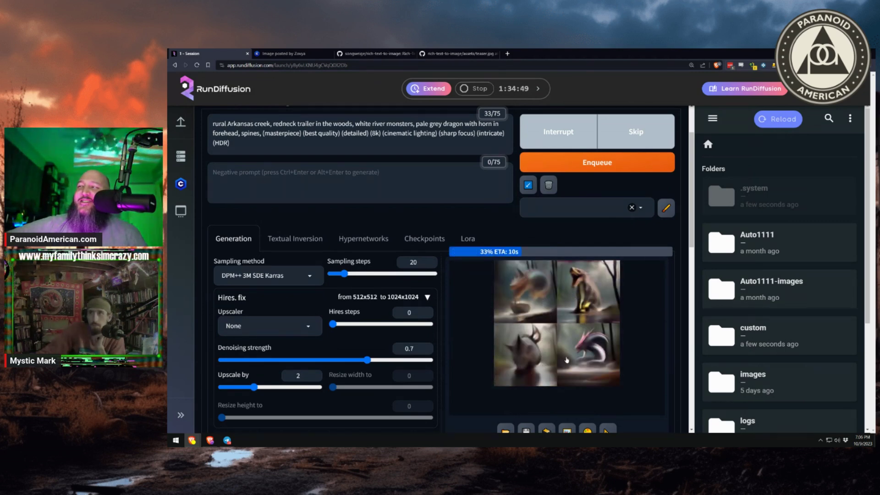
scroll(573, 293, "up", 2)
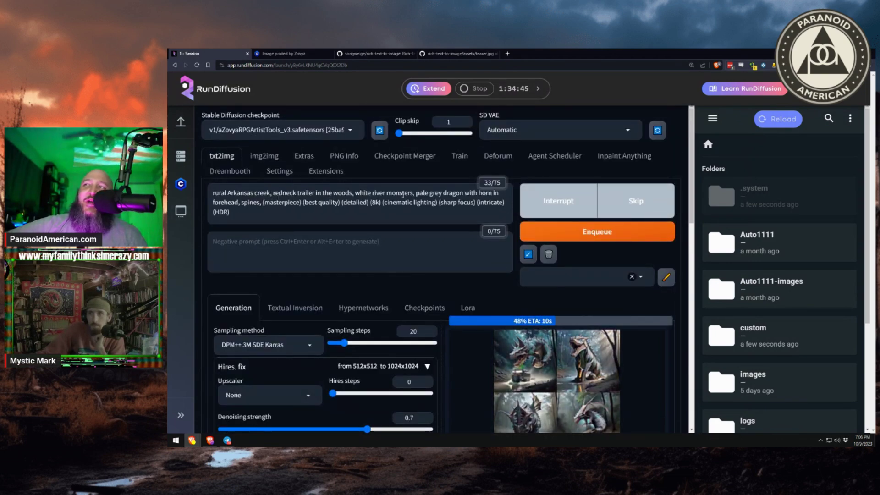
scroll(565, 338, "down", 3)
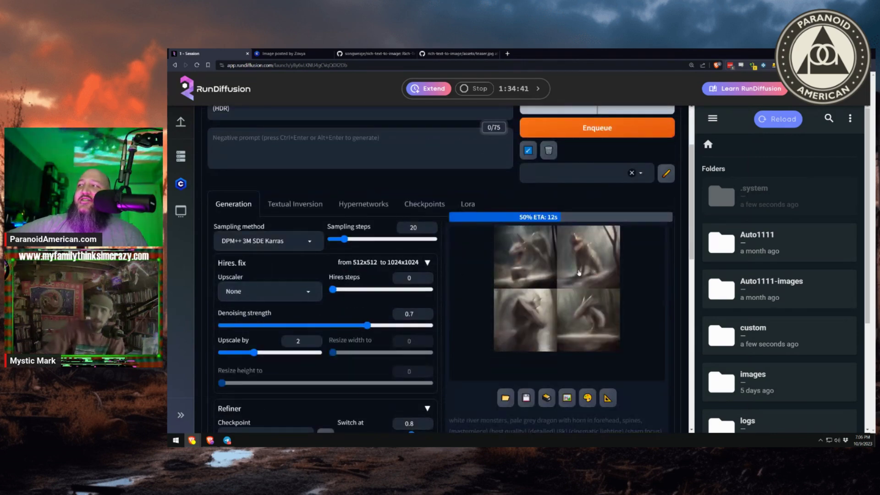
scroll(363, 257, "up", 3)
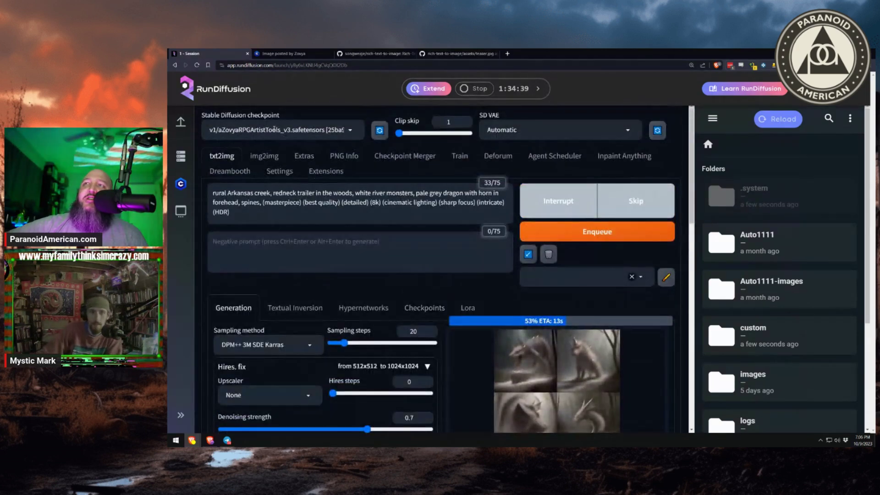
Step: Insert "peeling skin," after "pale grey dragon with" in the prompt
left_click_drag(240, 193, 358, 192)
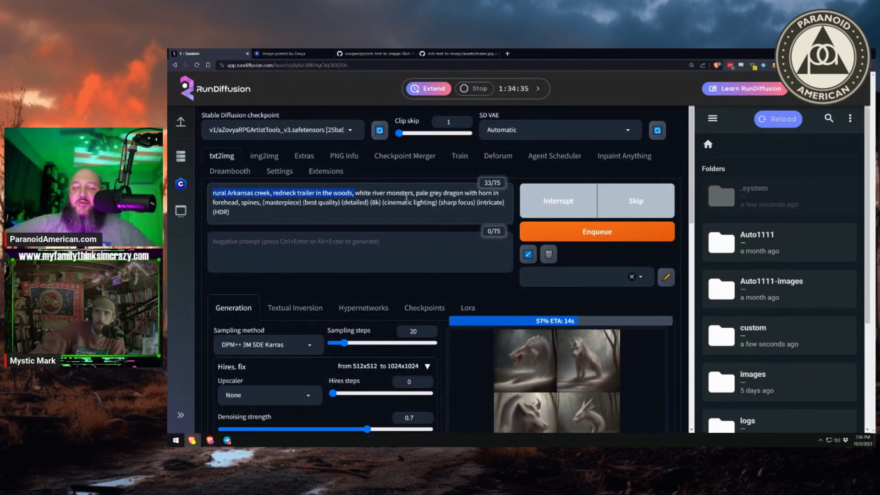
scroll(367, 199, "down", 2)
scroll(341, 200, "up", 2)
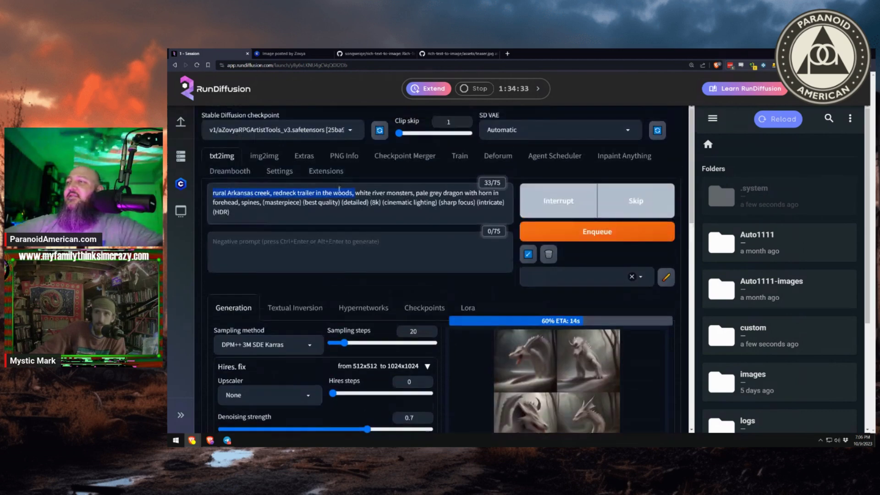
left_click(326, 202)
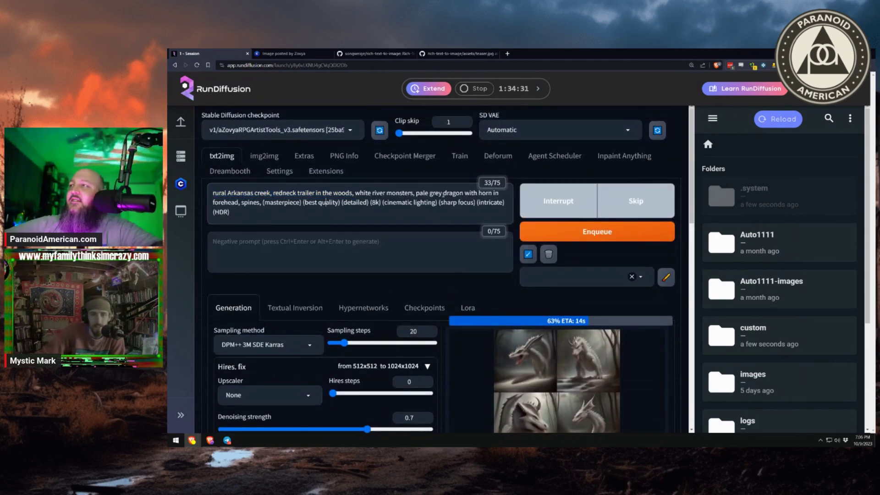
left_click(477, 190)
type("peeling skiun")
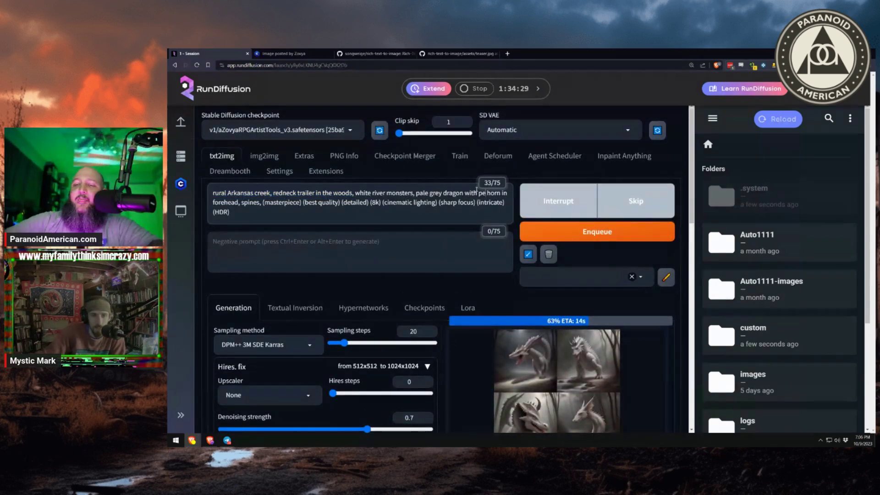
key("BackSpace")
key("BackSpace")
key("BackSpace")
type("n,")
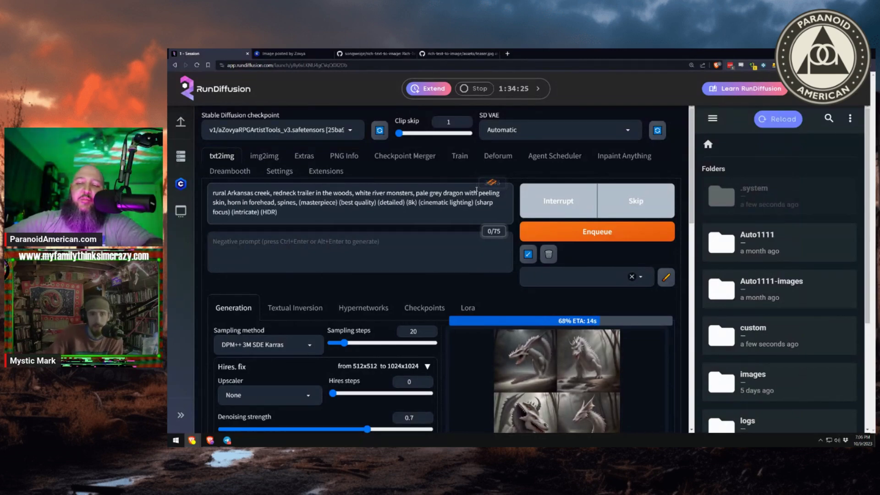
Step: Search the web for "lizard molting" in a new tab, look through the results, and return to the image generator
key("ctrl+t")
type("lizard molting")
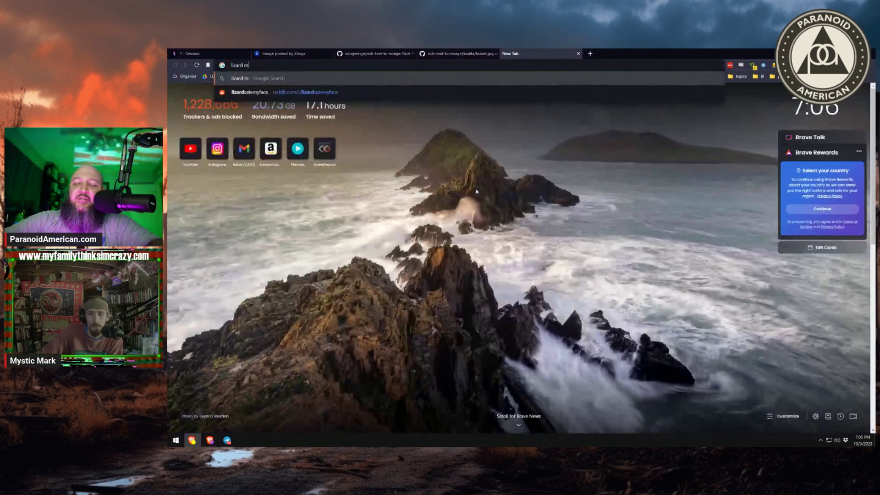
key("Return")
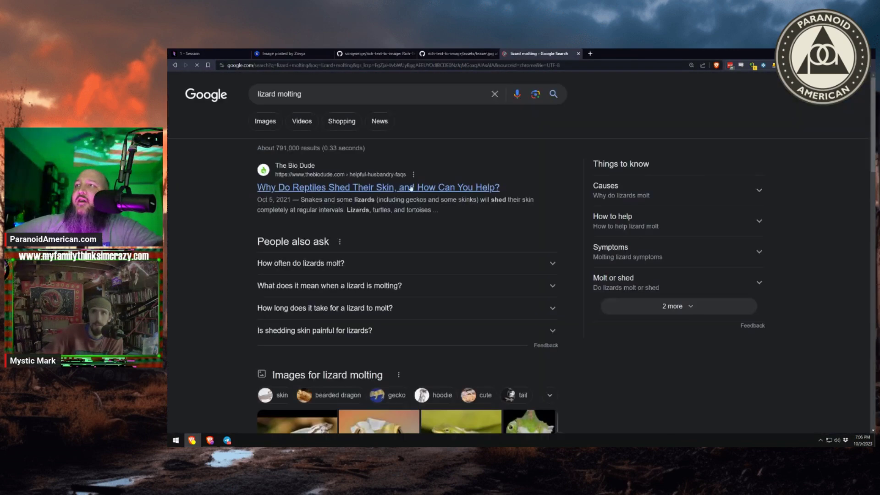
scroll(374, 239, "down", 1)
scroll(374, 239, "down", 8)
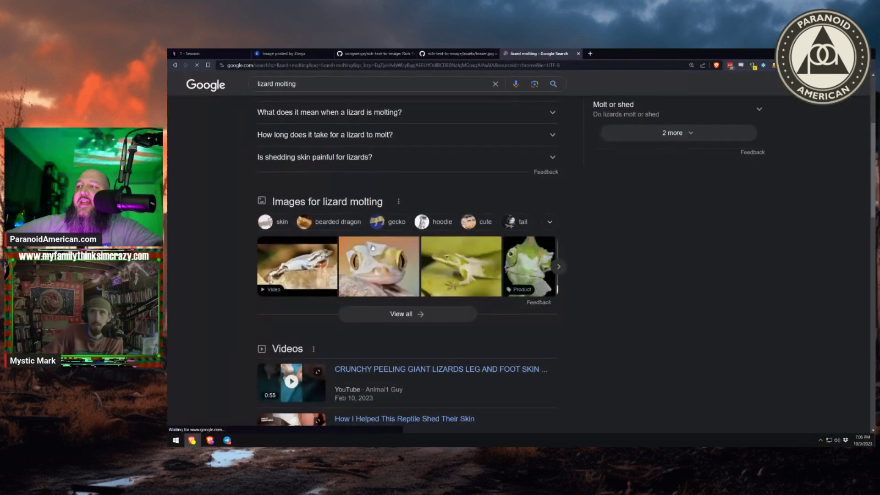
scroll(393, 326, "down", 4)
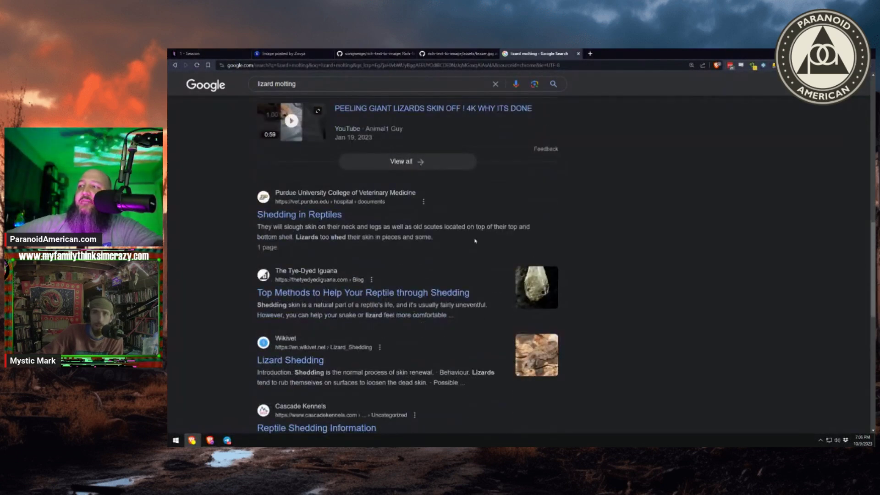
key("ctrl+w")
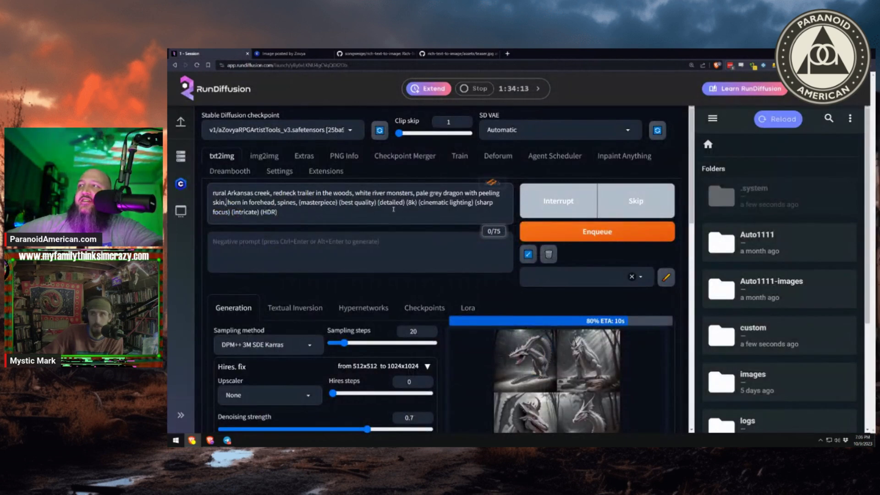
Step: Insert "shedding skin, molting," after "peeling skin," in the prompt
type("shedding skin, ")
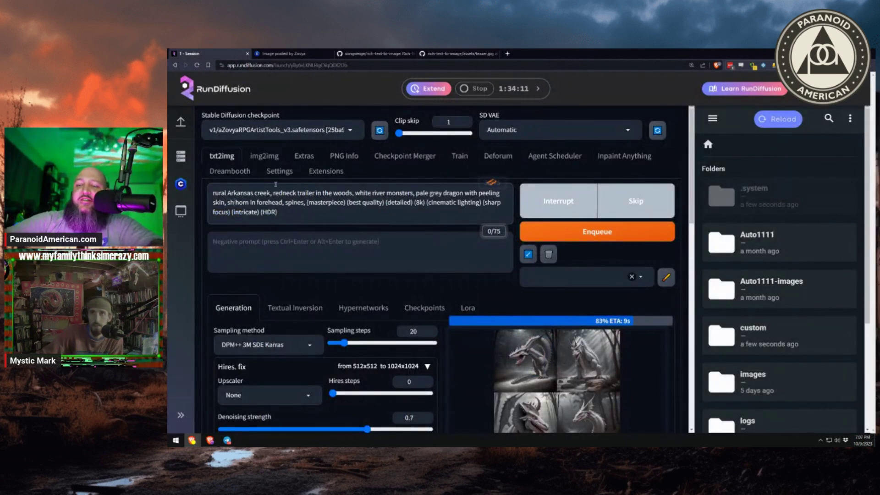
type("molting,")
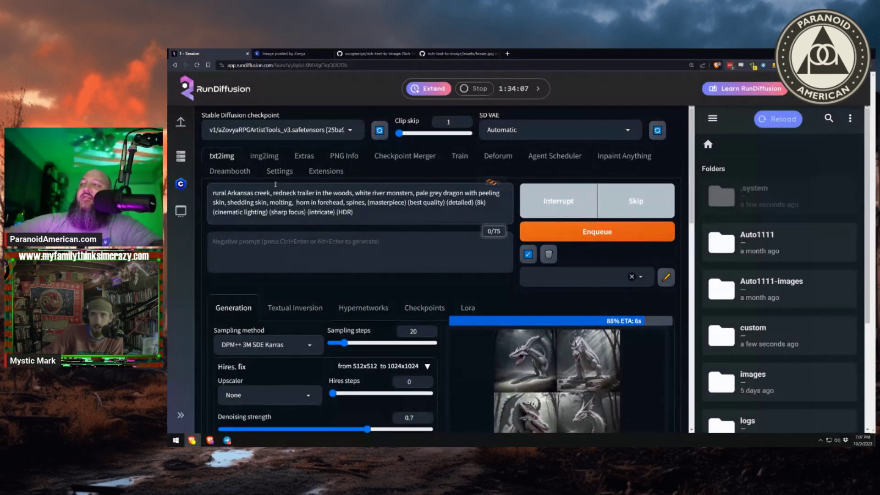
scroll(660, 281, "down", 1)
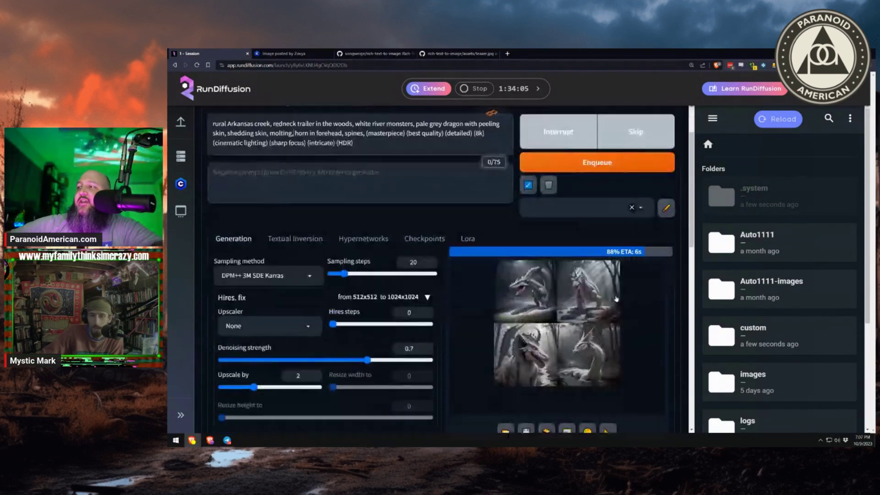
scroll(573, 230, "up", 1)
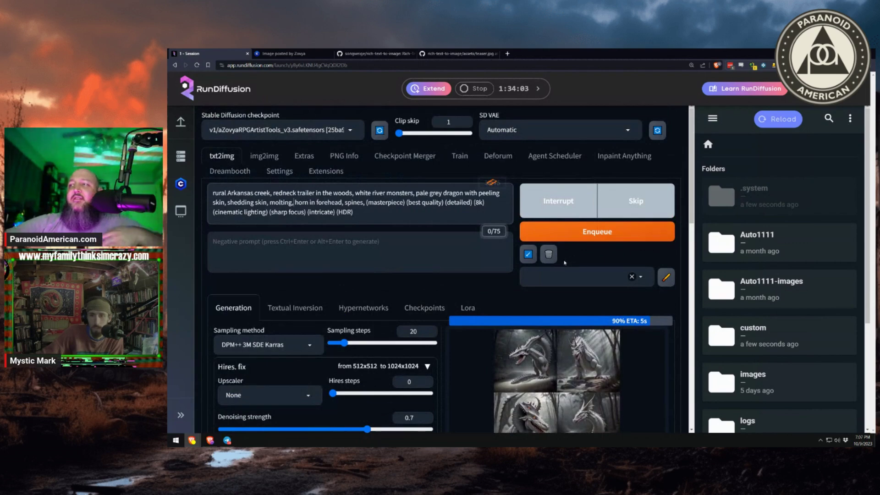
Step: Set the Hires. fix upscale factor to 1
scroll(559, 261, "down", 2)
scroll(483, 265, "down", 1)
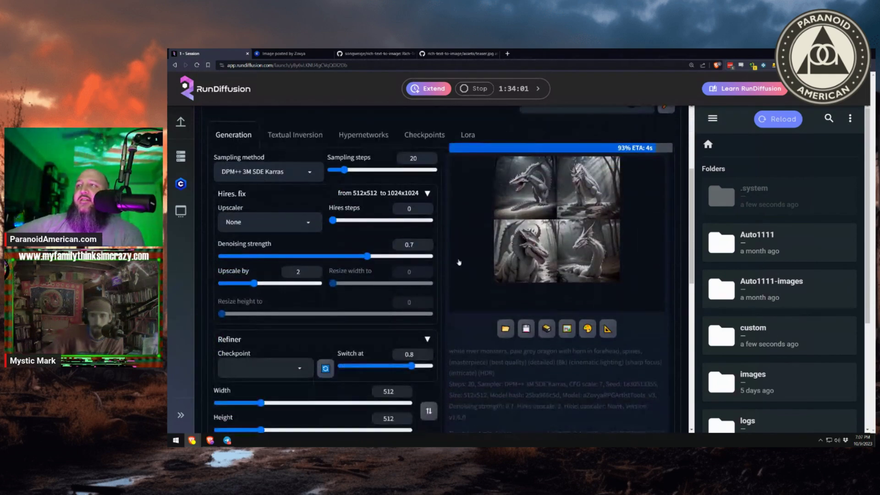
scroll(506, 269, "down", 1)
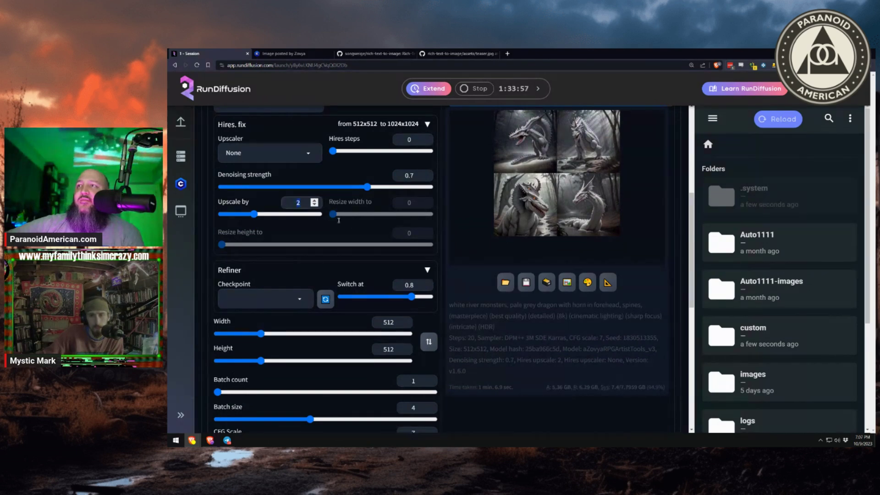
type("1")
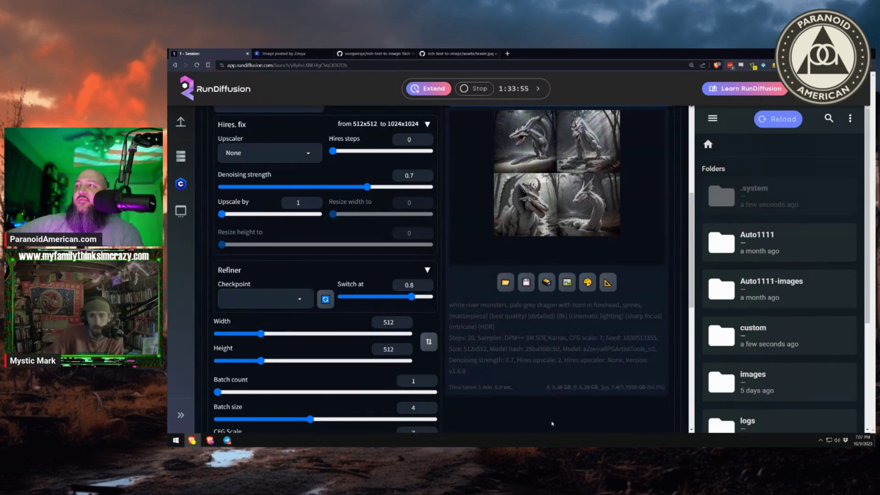
scroll(532, 394, "down", 2)
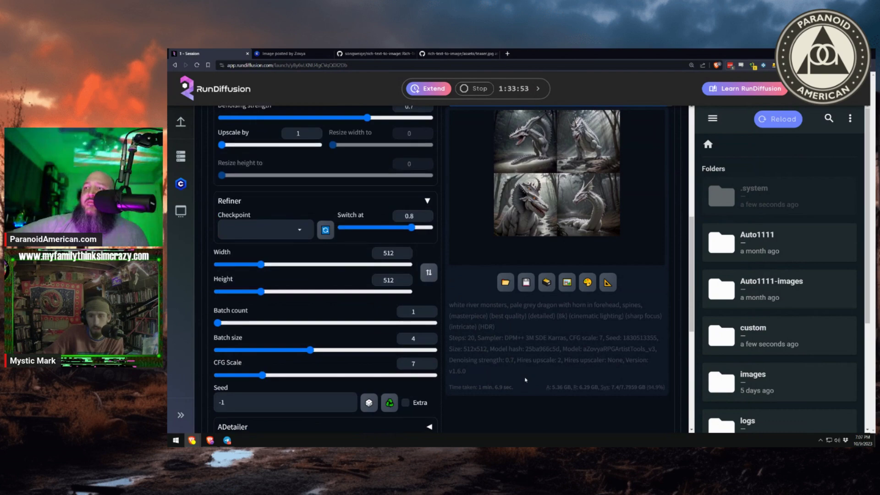
scroll(526, 380, "down", 5)
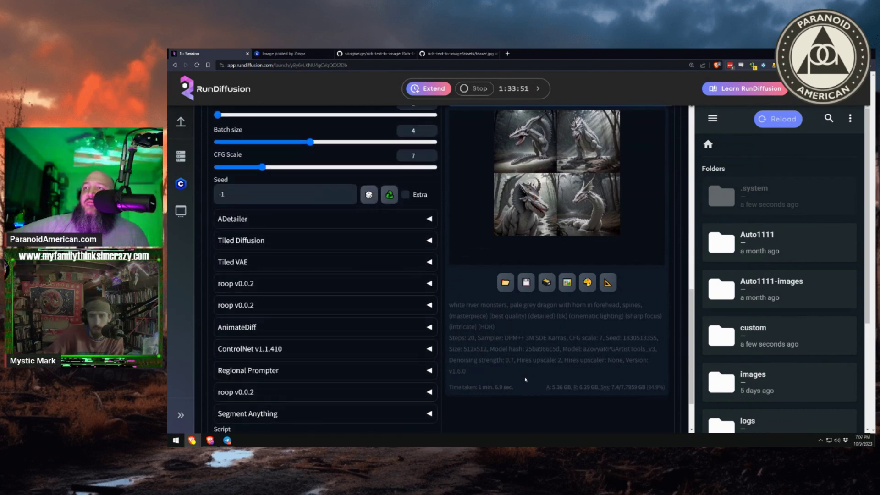
Step: Generate a new batch of images from the rural Arkansas river monster prompt with the shedding, molting skin terms
scroll(526, 380, "up", 10)
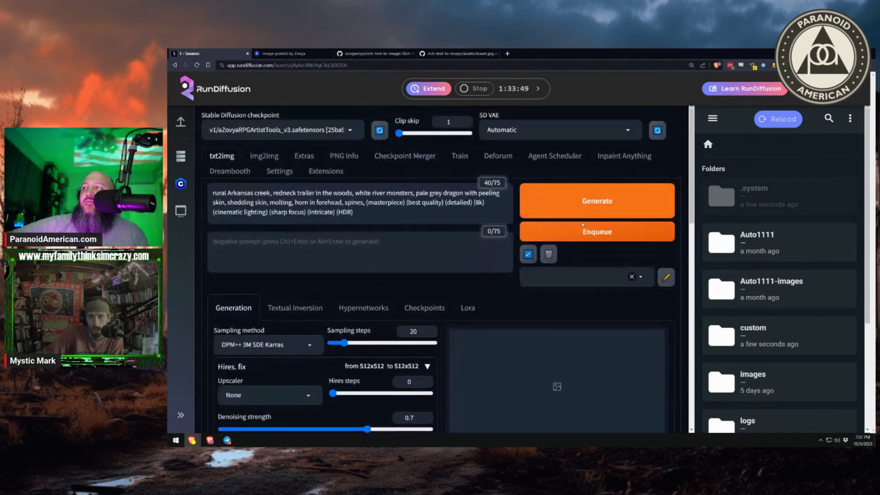
scroll(571, 272, "down", 4)
left_click_drag(449, 310, 636, 331)
scroll(617, 231, "up", 4)
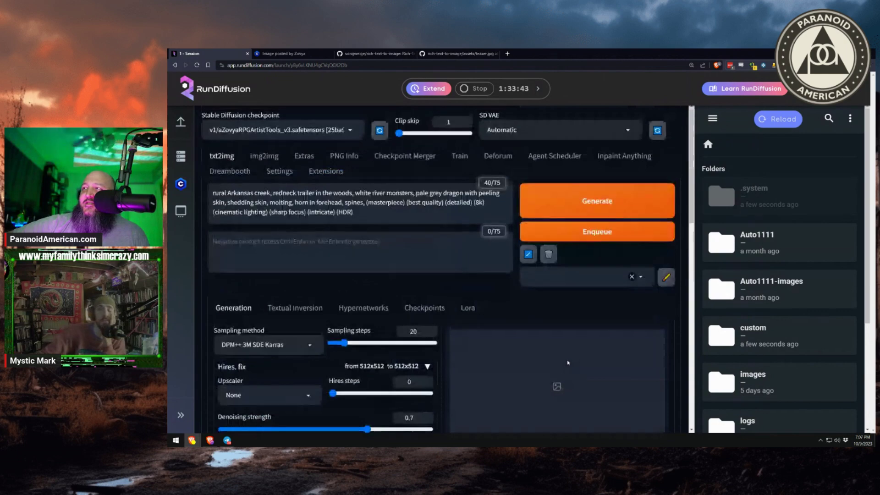
left_click(618, 231)
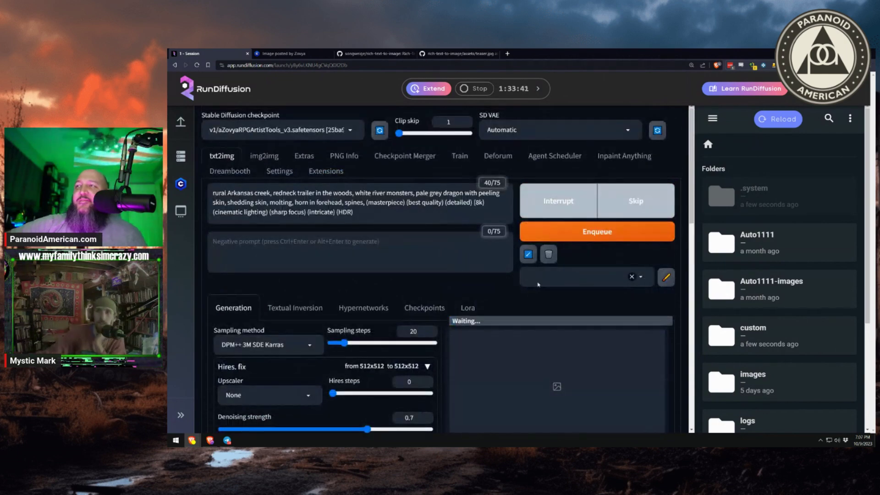
scroll(498, 307, "down", 5)
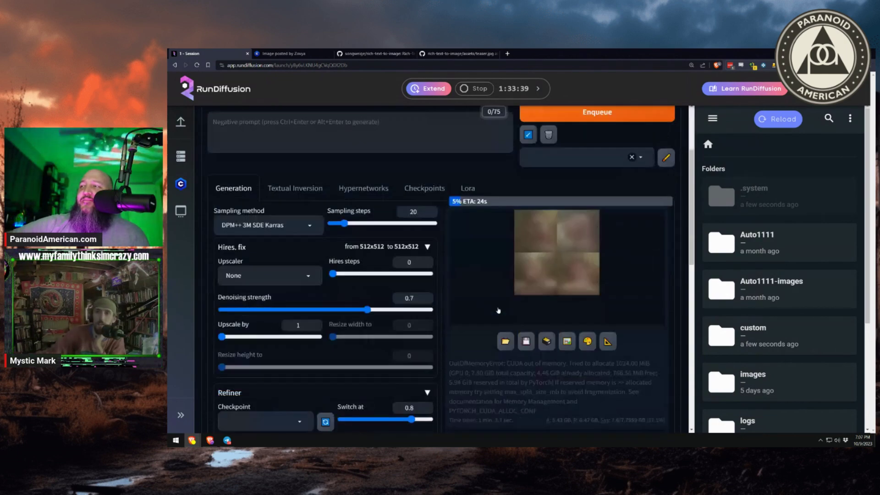
scroll(498, 307, "up", 4)
scroll(482, 300, "up", 1)
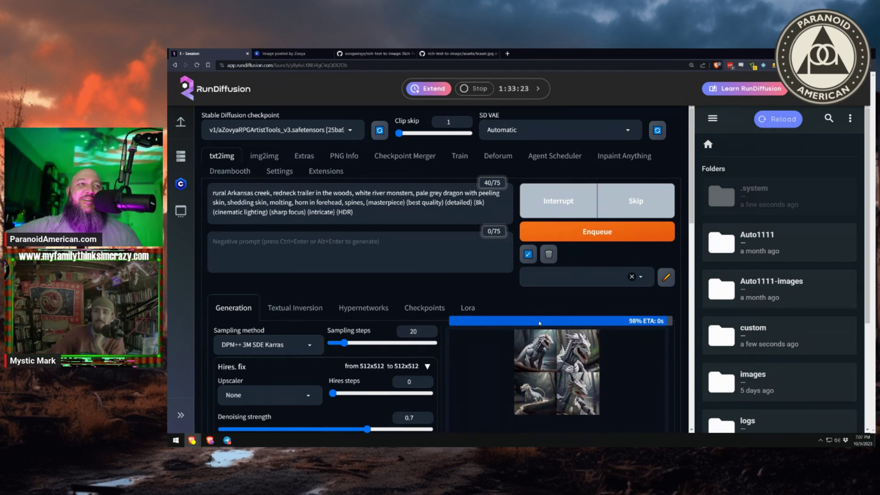
Step: Examine the newly generated image grid at full size, checking the four dragons' skin and the surrounding scenery
scroll(539, 323, "down", 4)
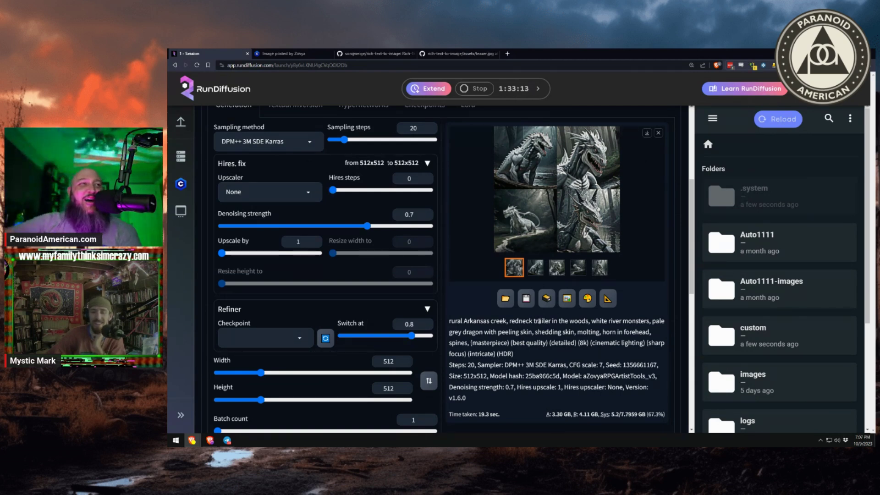
left_click(559, 180)
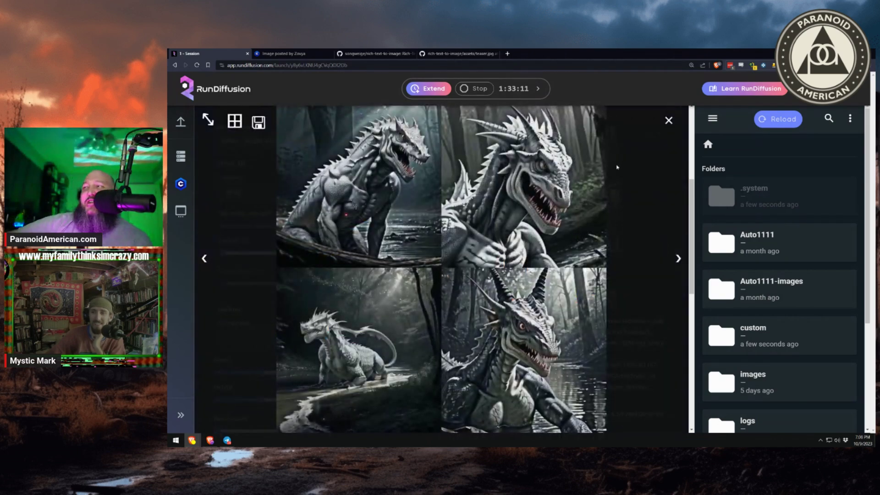
left_click(669, 120)
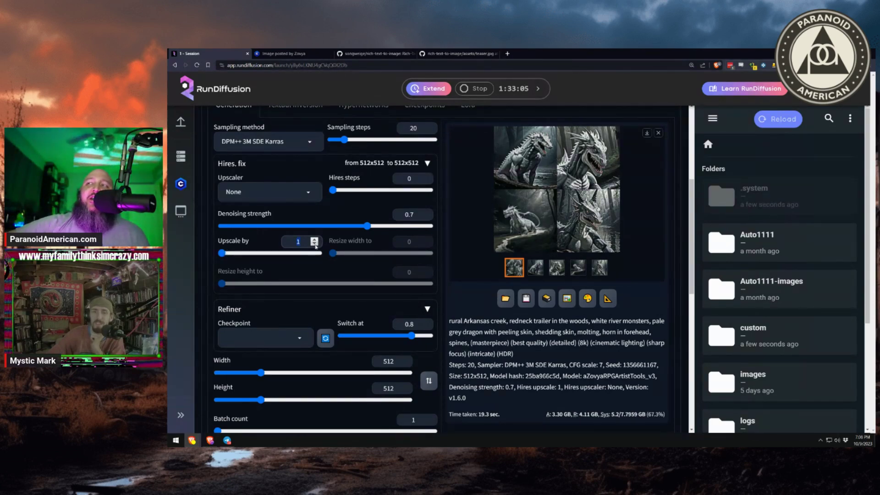
scroll(565, 358, "up", 4)
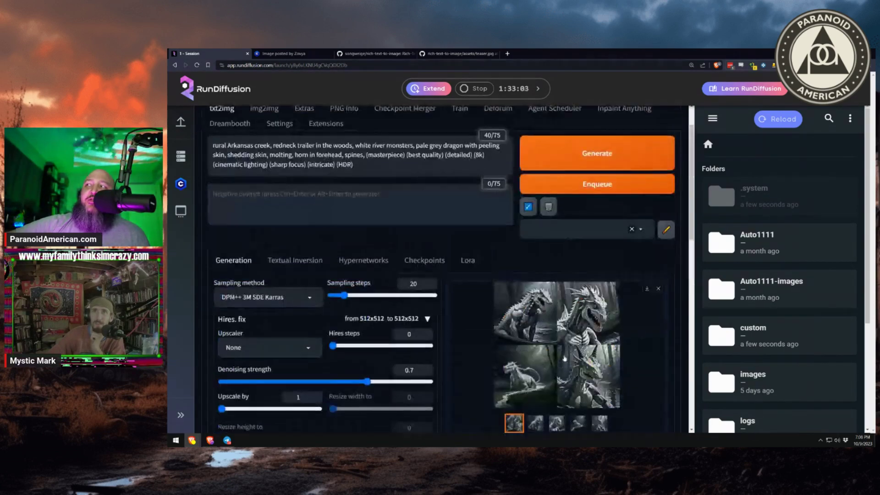
scroll(550, 331, "down", 1)
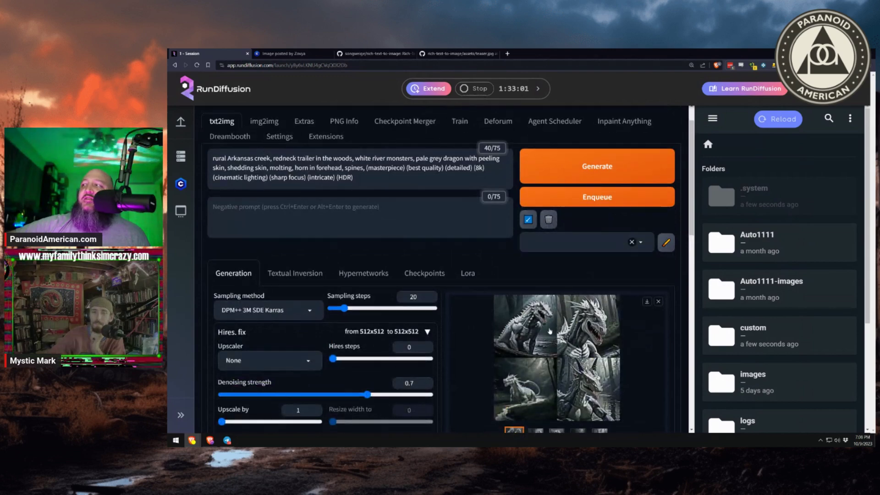
scroll(371, 226, "up", 1)
left_click(563, 321)
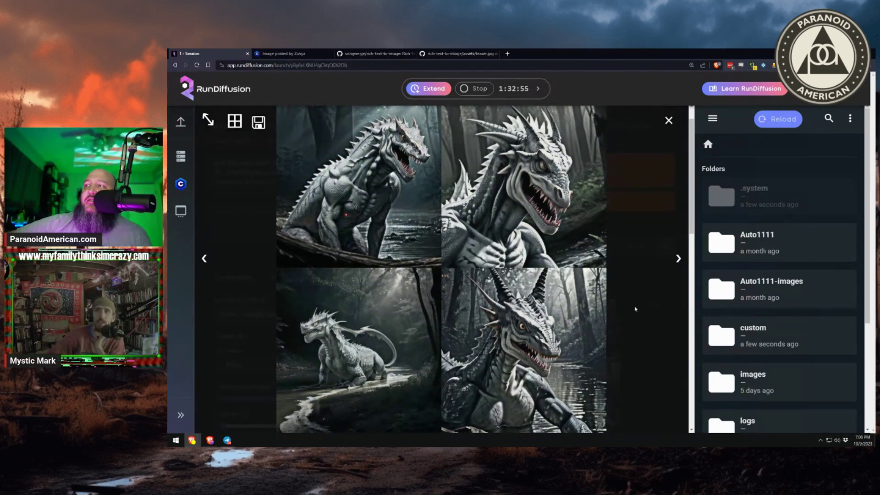
left_click(635, 309)
scroll(567, 258, "down", 3)
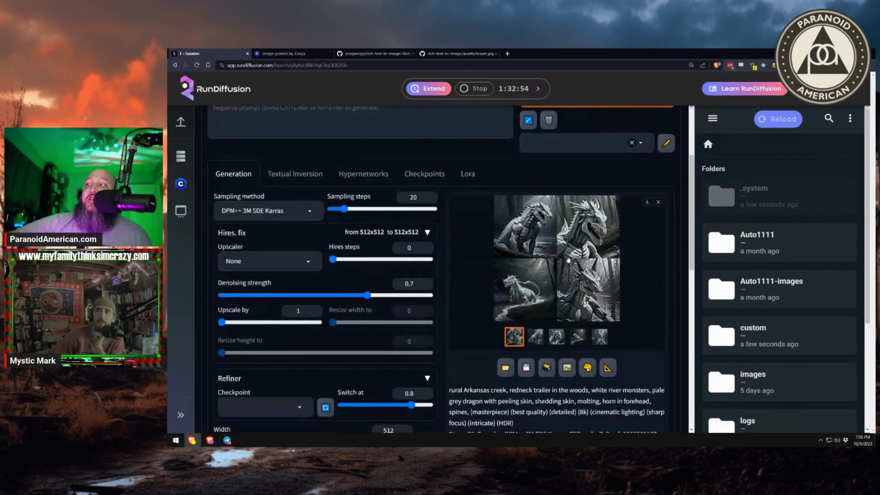
left_click(576, 262)
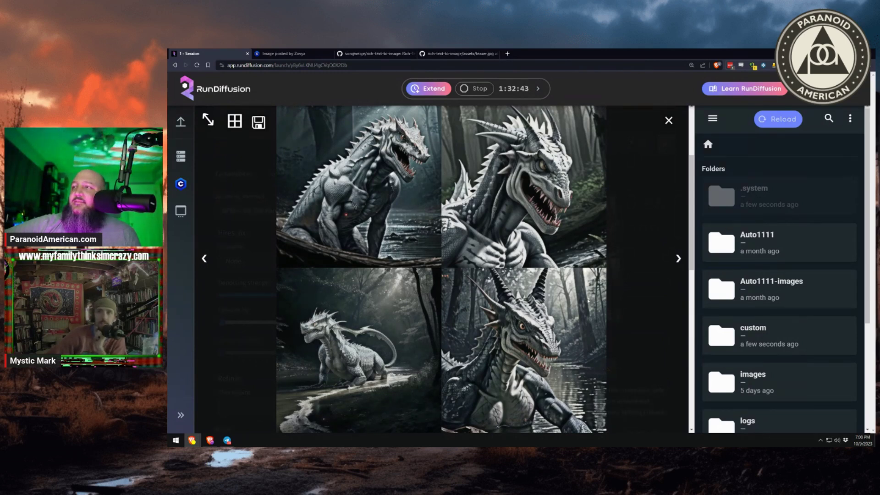
left_click(355, 205)
scroll(541, 254, "down", 5)
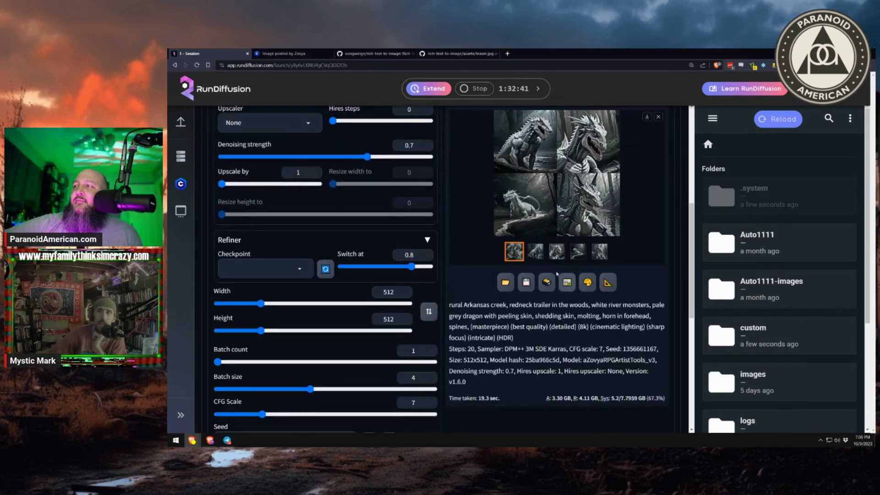
Step: Select the generated image of the full-bodied dragon with a curled tail beside the creek and send it to img2img
left_click(541, 255)
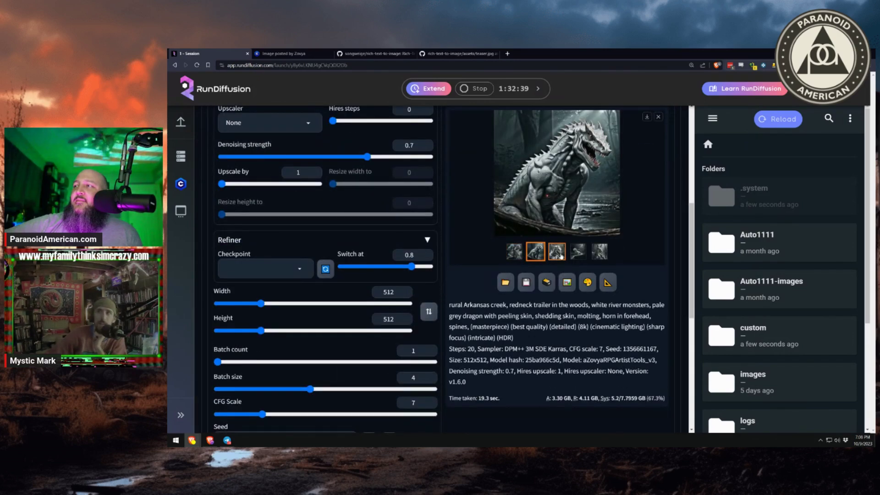
left_click(514, 251)
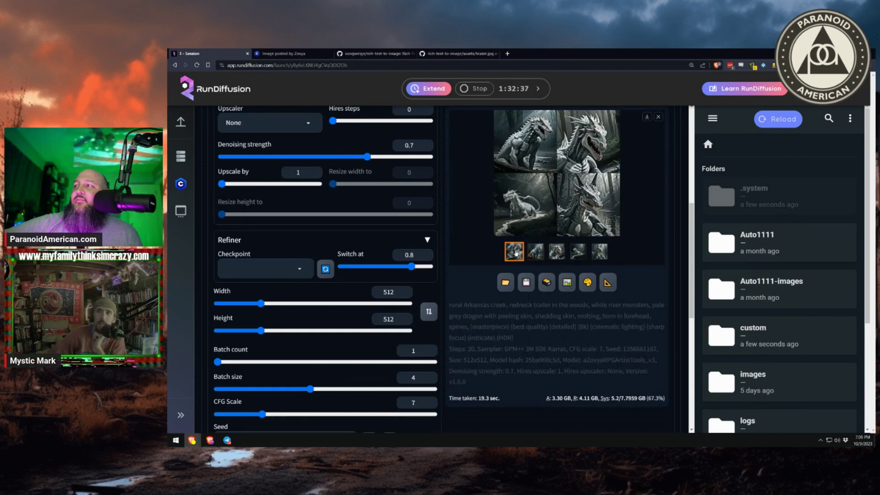
left_click(584, 257)
scroll(569, 284, "up", 3)
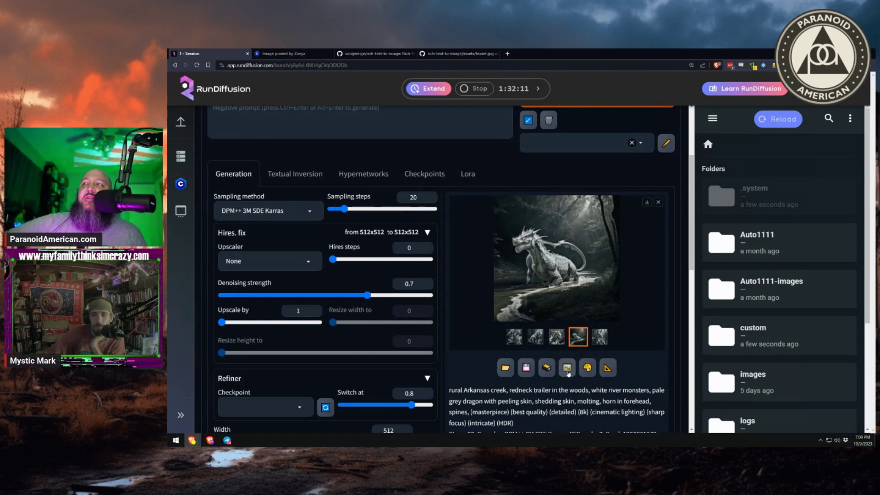
scroll(296, 178, "up", 3)
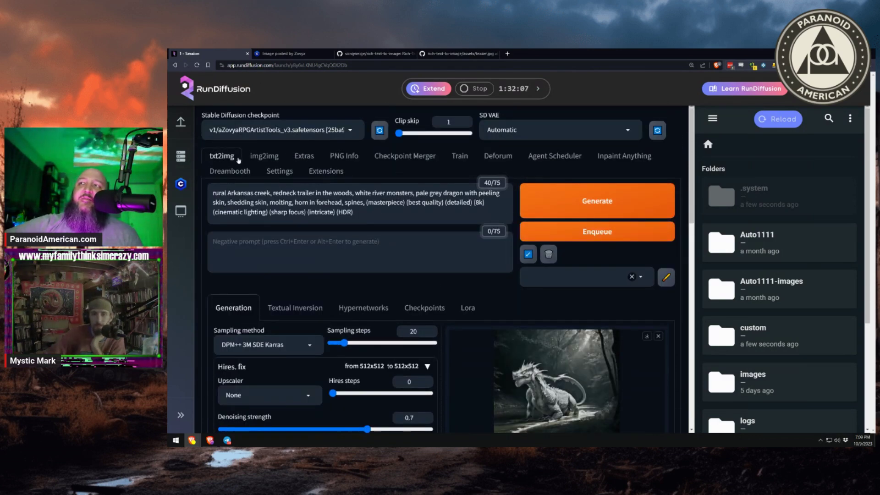
scroll(225, 159, "down", 3)
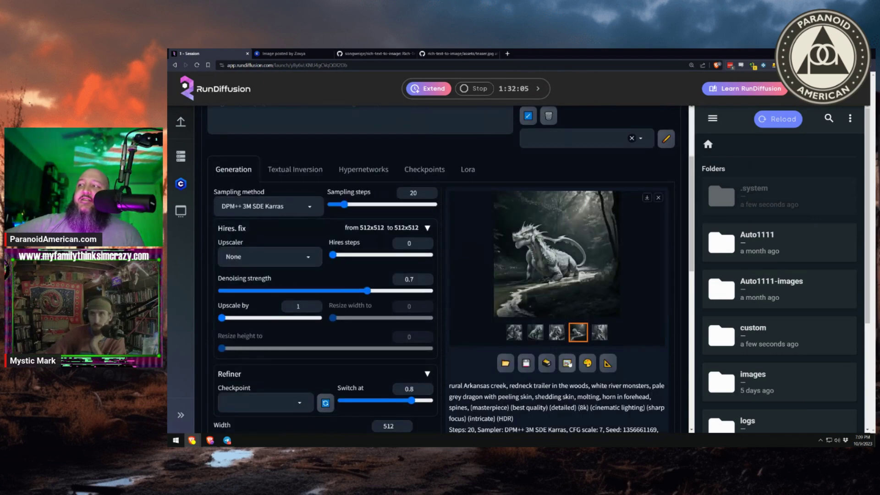
left_click(568, 364)
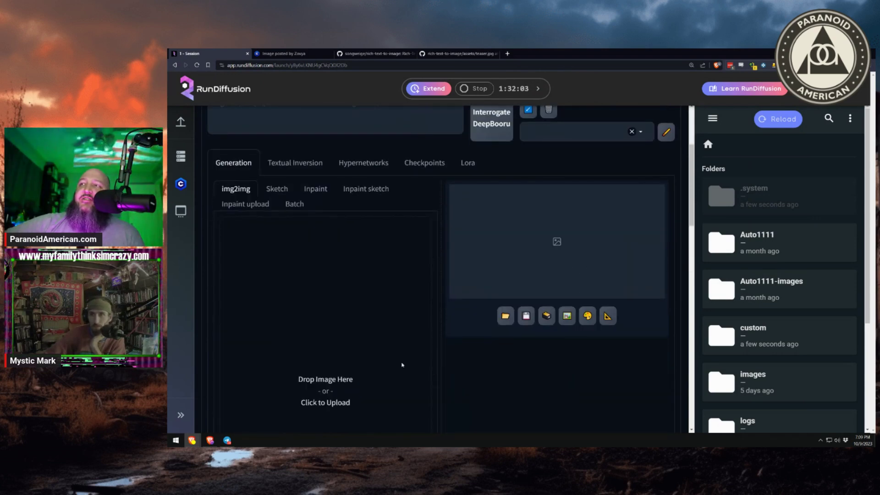
Step: Copy the creek dragon image from img2img to inpaint
scroll(294, 312, "down", 2)
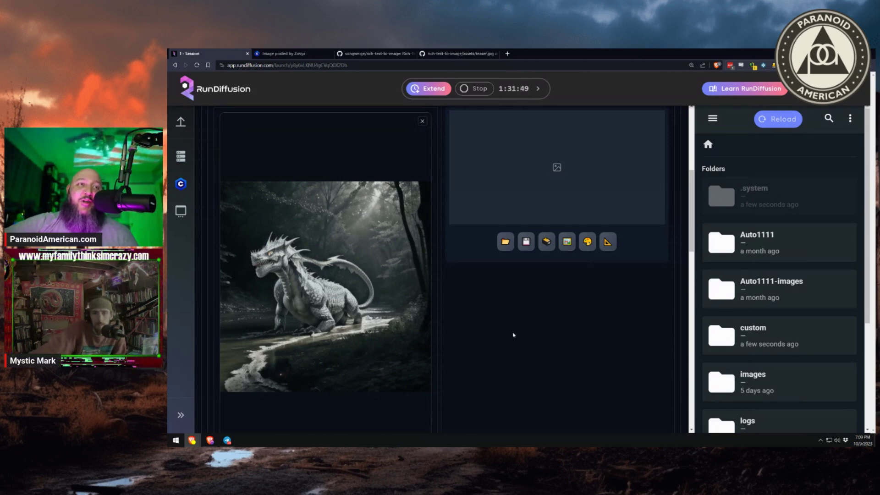
scroll(585, 330, "up", 5)
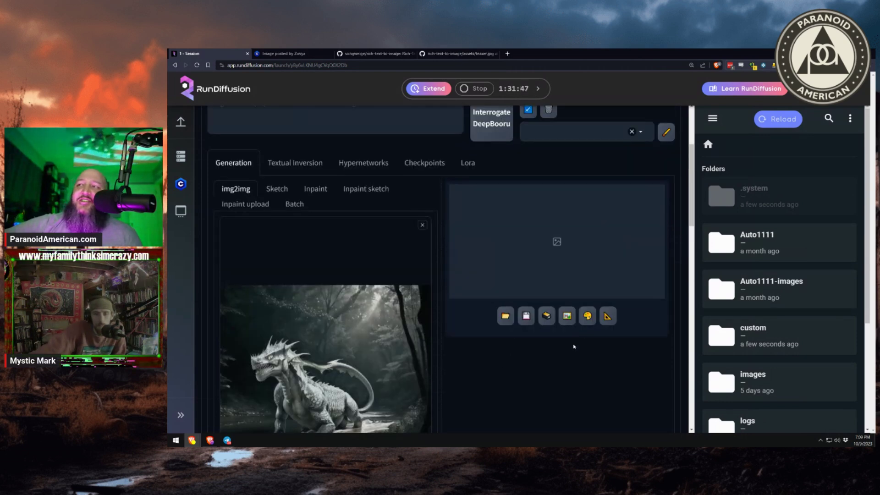
scroll(300, 371, "down", 5)
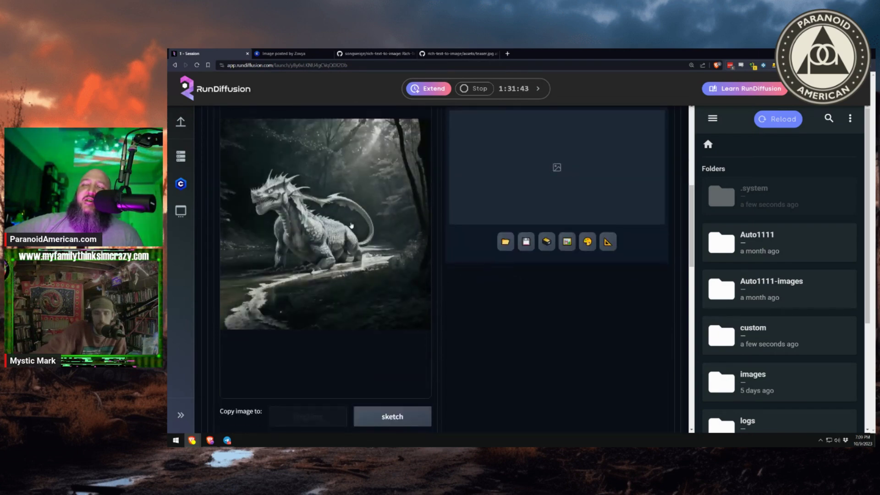
scroll(321, 258, "down", 4)
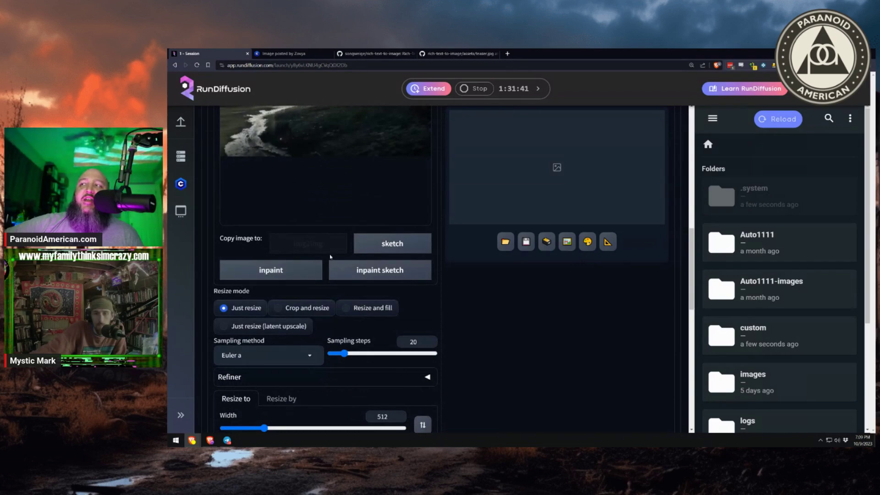
scroll(416, 286, "up", 6)
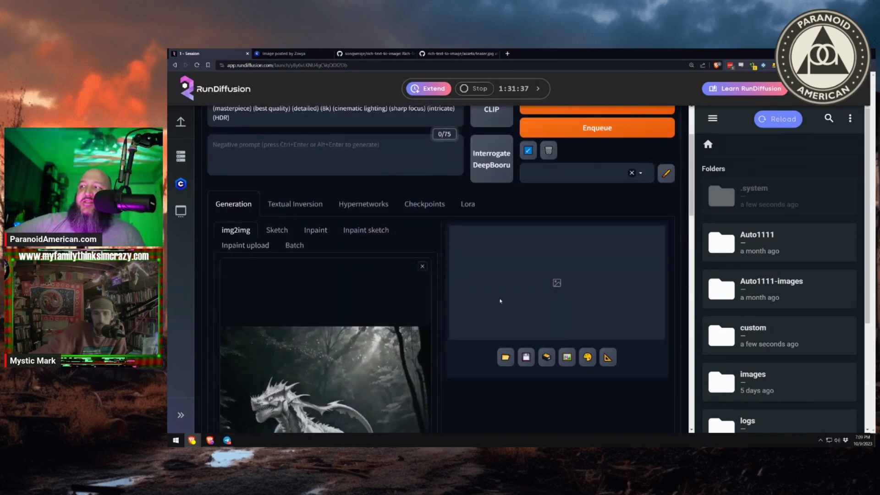
scroll(397, 329, "down", 5)
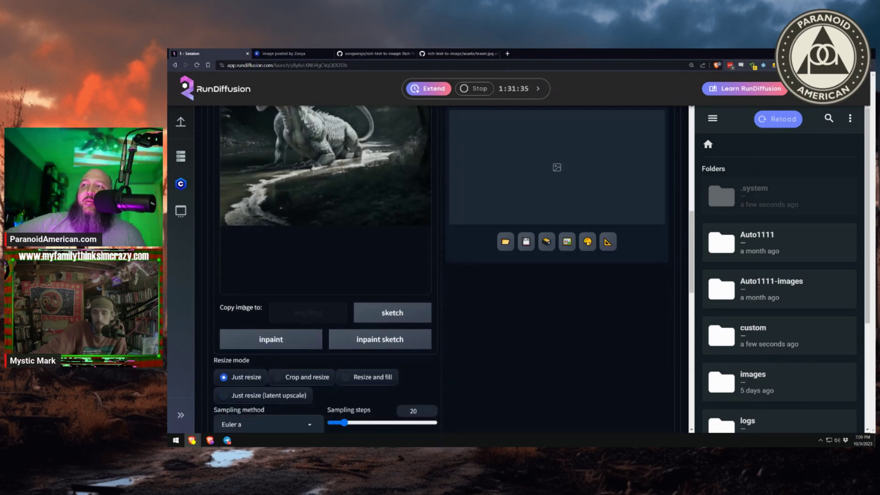
left_click(250, 340)
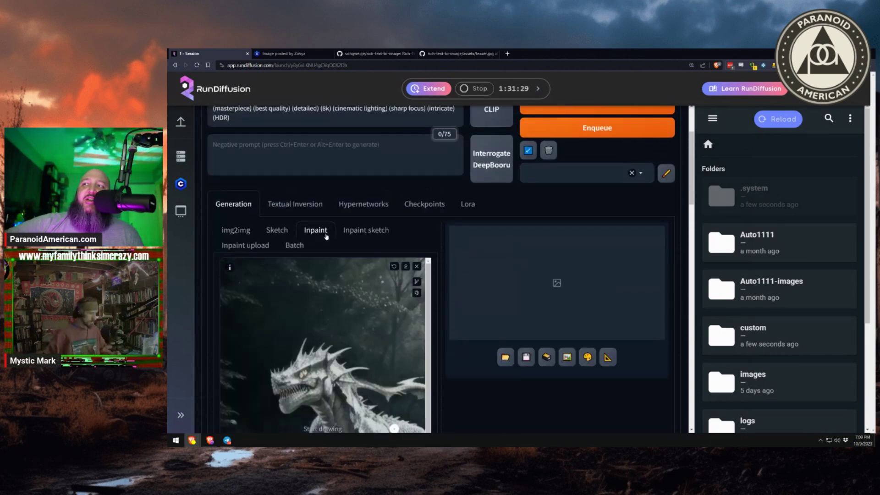
Step: Enlarge the inpaint brush to about the size of the dragon's head and paint a mask over the whole dragon, including its tail
scroll(549, 367, "down", 3)
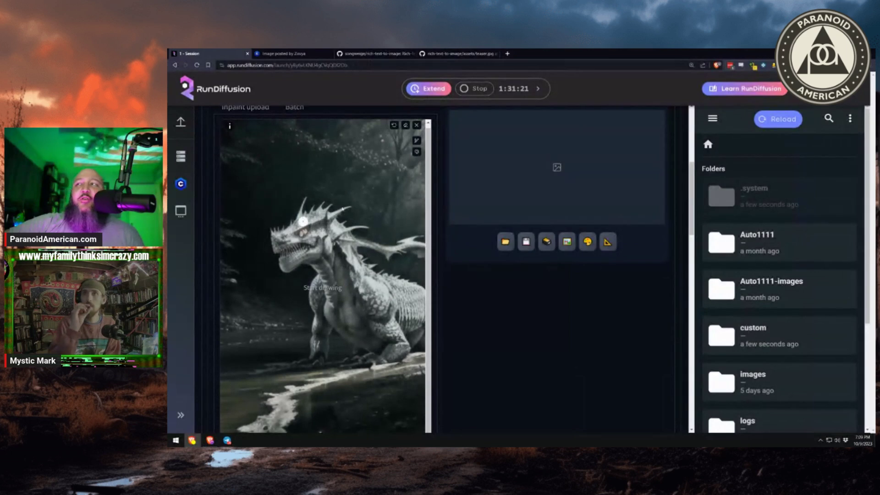
left_click(417, 141)
left_click_drag(359, 141, 405, 141)
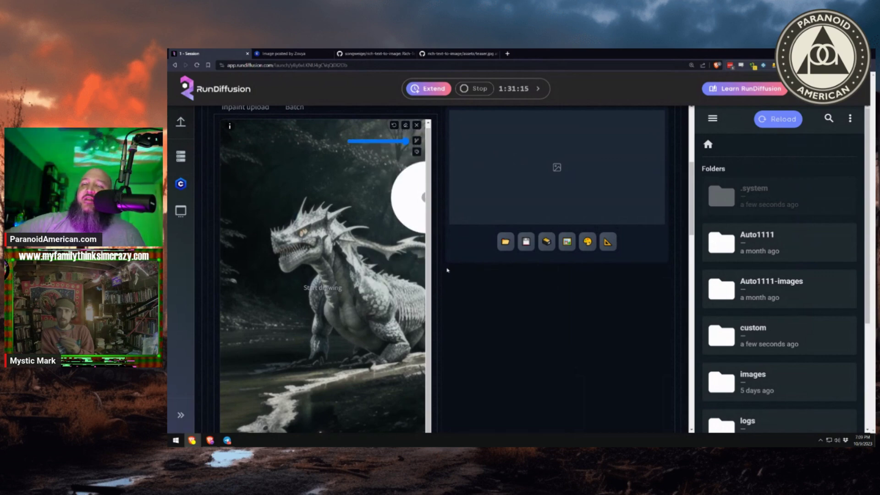
key("ctrl+minus")
key("ctrl+minus")
key("ctrl+minus")
key("ctrl+minus")
key("ctrl+minus")
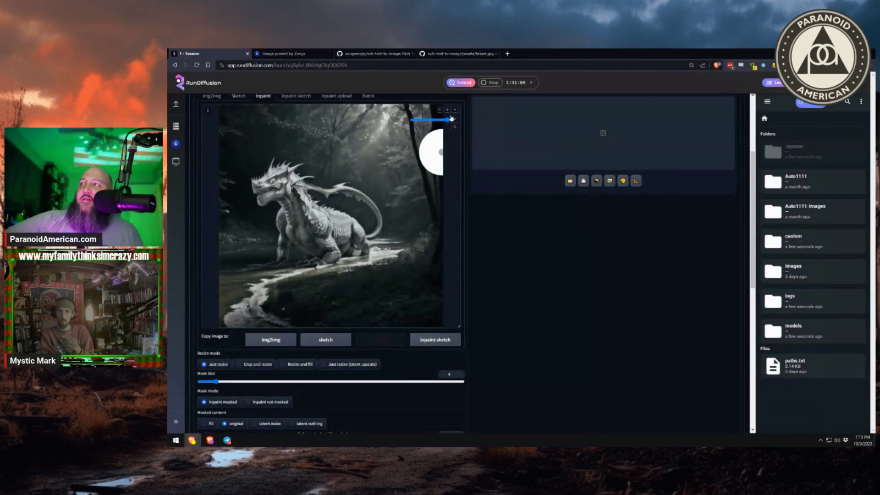
left_click_drag(448, 121, 433, 120)
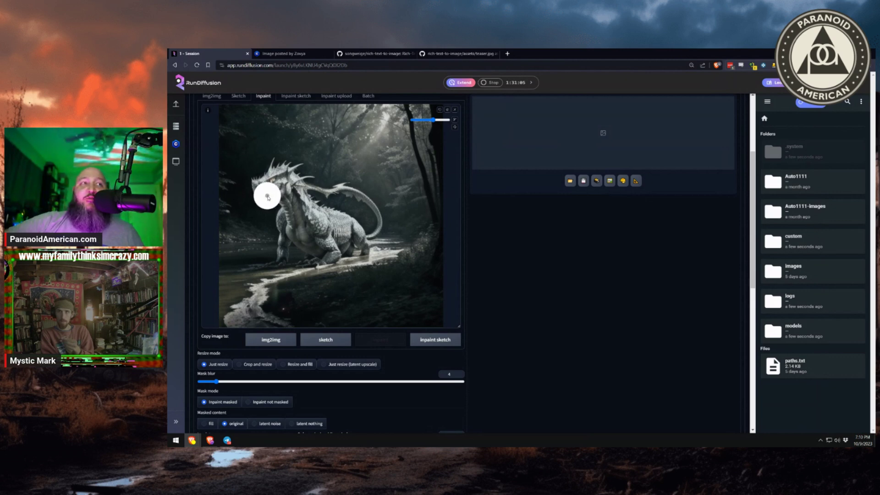
mouse_move(267, 196)
left_mouse_down()
mouse_move(281, 170)
mouse_move(311, 189)
mouse_move(359, 197)
mouse_move(371, 212)
mouse_move(357, 247)
mouse_move(258, 265)
mouse_move(282, 257)
mouse_move(293, 239)
mouse_move(281, 192)
mouse_move(302, 232)
mouse_move(330, 240)
mouse_move(353, 222)
mouse_move(319, 227)
left_mouse_up()
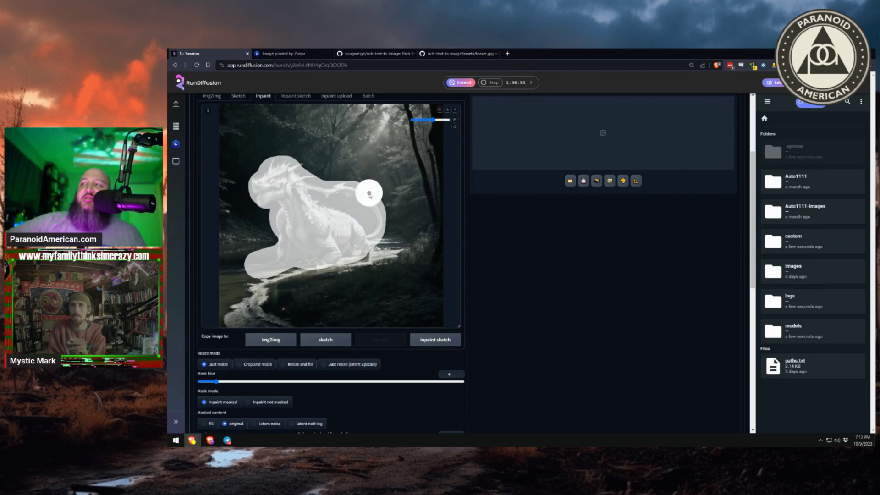
Step: Set the mask mode to Inpaint not masked so the scenery around the painted dragon is regenerated
scroll(540, 328, "down", 2)
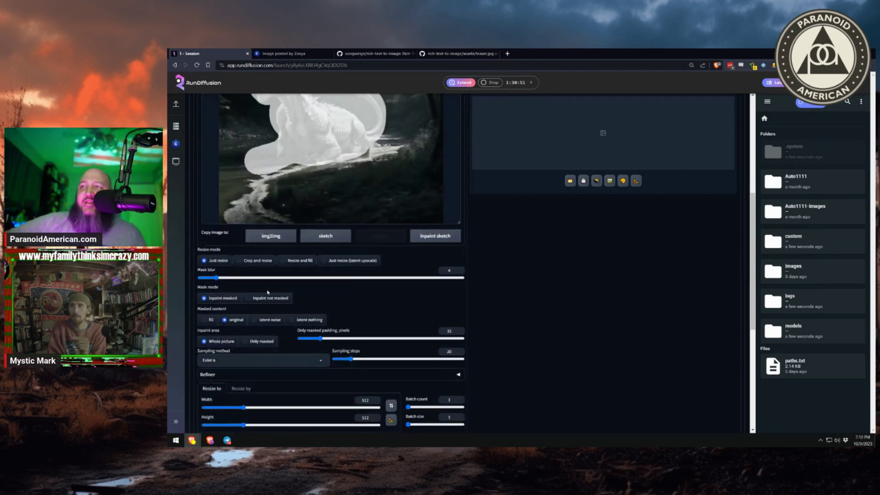
scroll(535, 320, "up", 4)
scroll(499, 310, "down", 5)
scroll(379, 259, "up", 2)
scroll(379, 260, "up", 1)
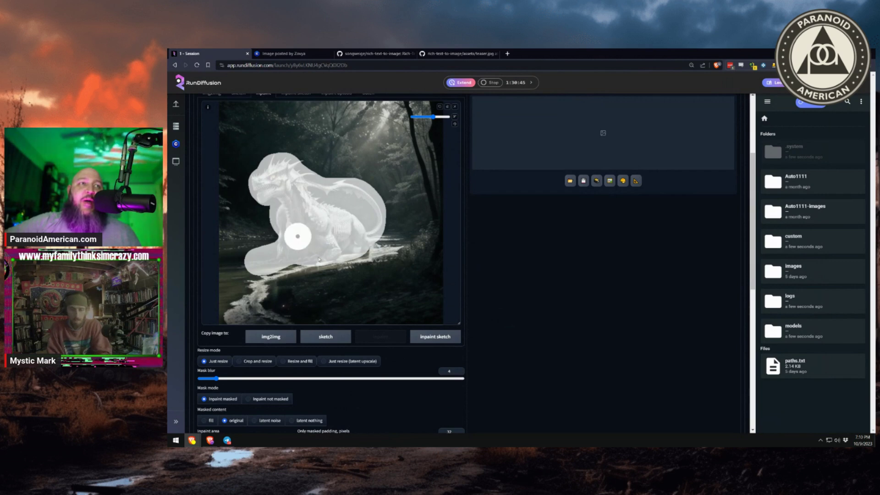
scroll(371, 211, "down", 3)
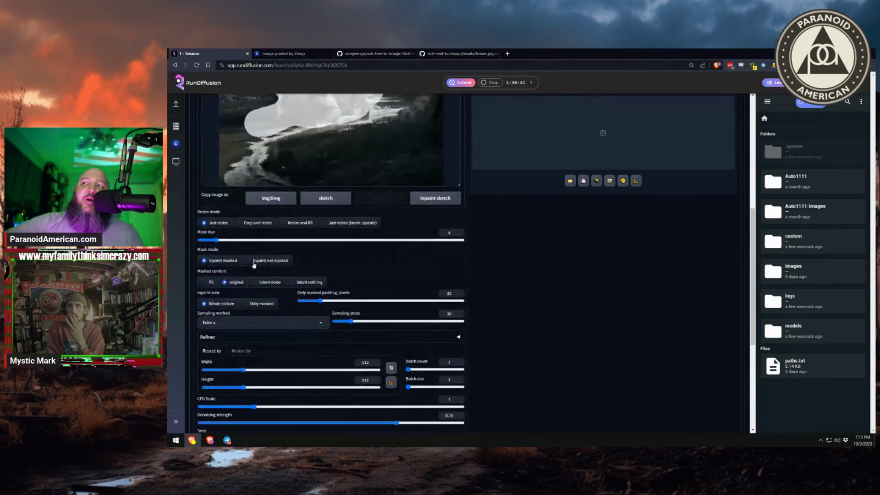
scroll(262, 267, "up", 5)
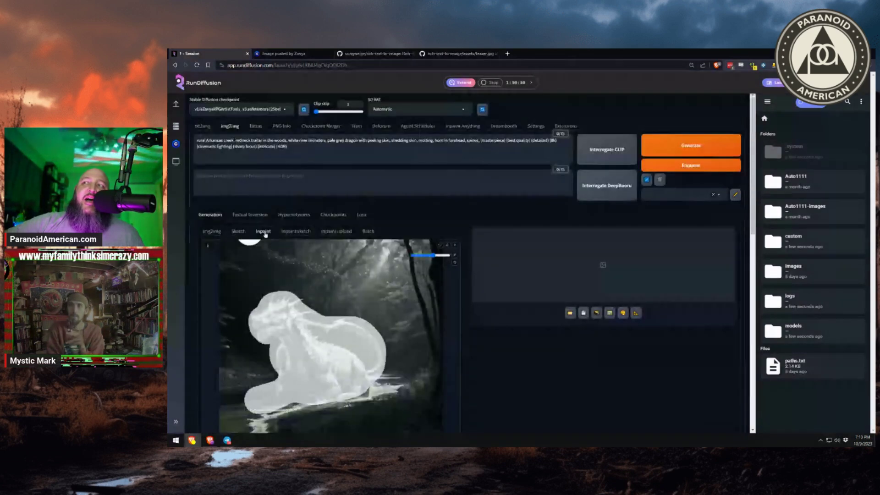
scroll(289, 244, "down", 2)
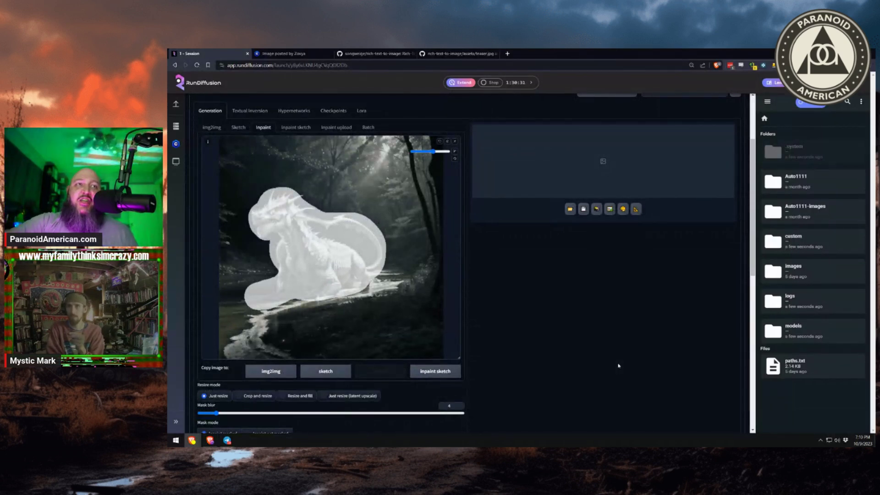
scroll(617, 364, "down", 5)
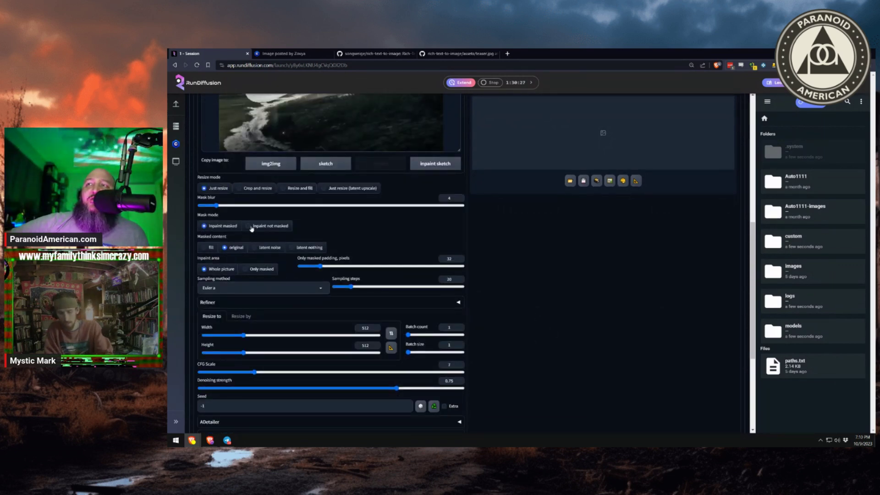
left_click(249, 226)
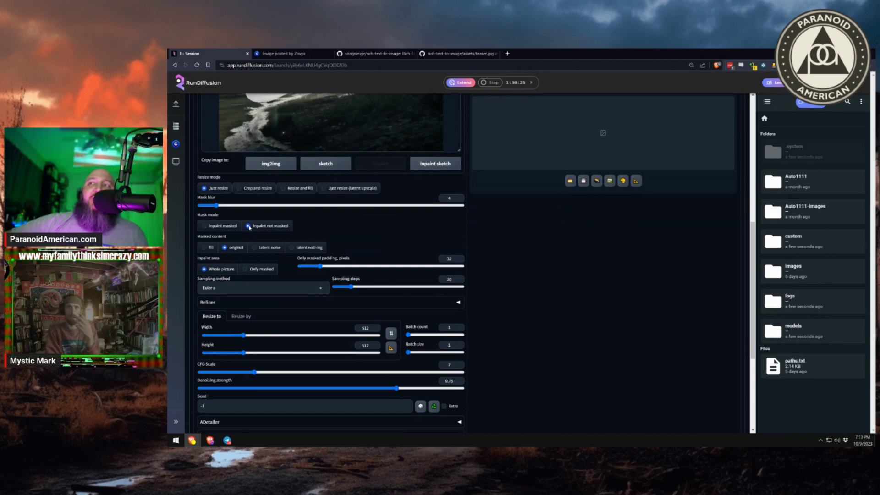
Step: Switch the Stable Diffusion checkpoint to the v1 realisticVisionV51_v51VAE model
scroll(249, 226, "up", 5)
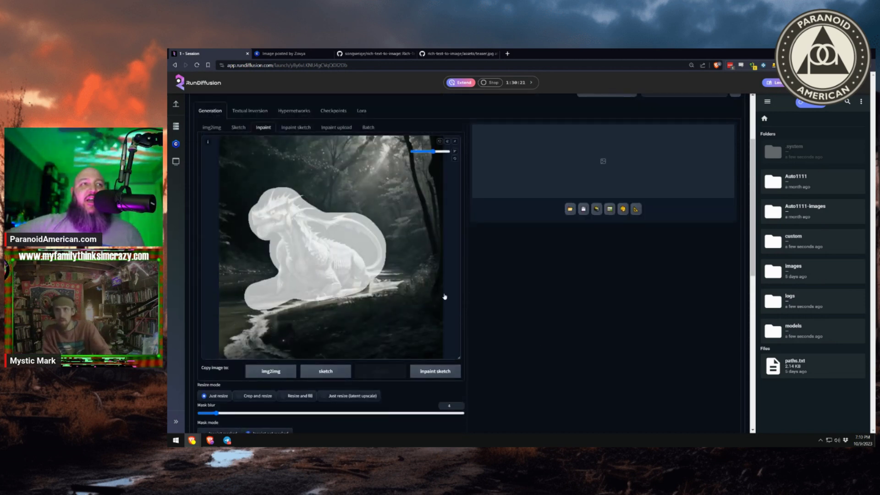
scroll(492, 282, "up", 3)
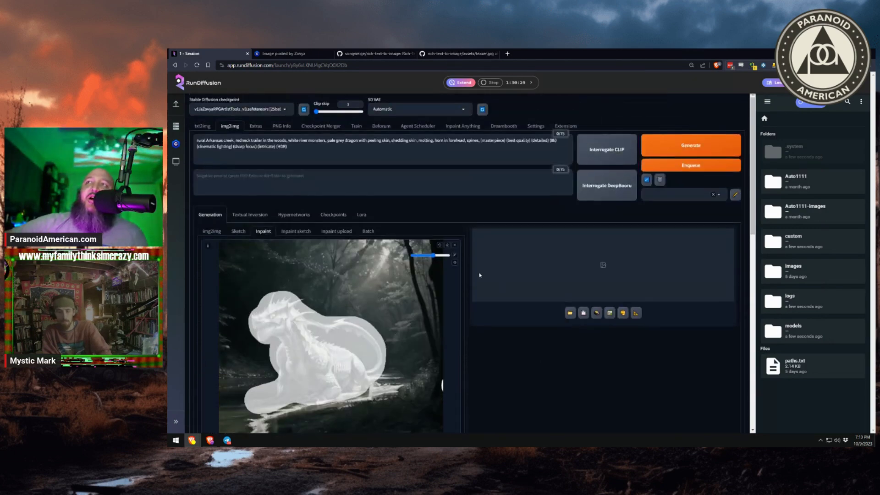
left_click(231, 113)
scroll(252, 272, "down", 5)
scroll(252, 273, "down", 3)
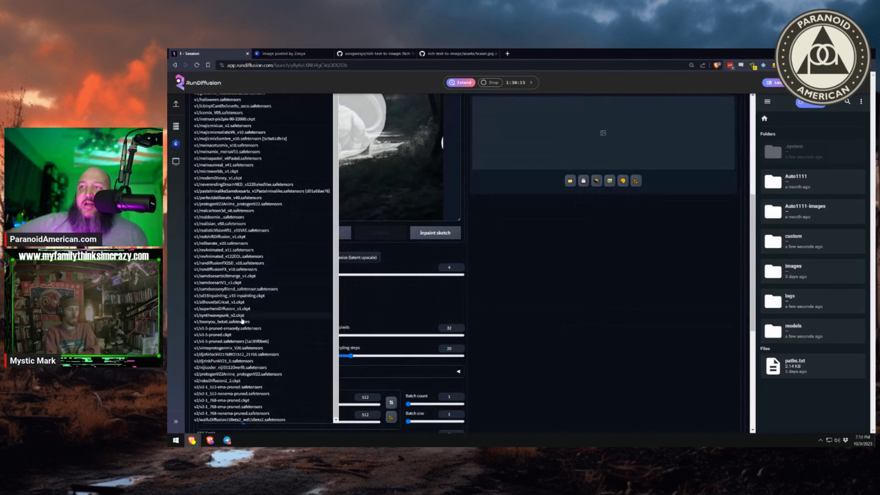
left_click(216, 231)
scroll(624, 294, "up", 5)
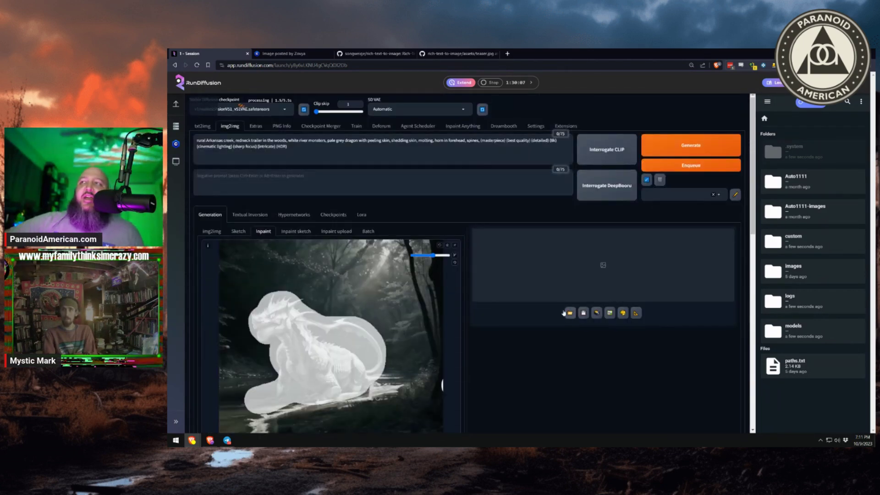
Step: Delete the creature description from the prompt, from "white river monsters" through "spines", keeping the creek, trailer and quality terms
left_click(296, 149)
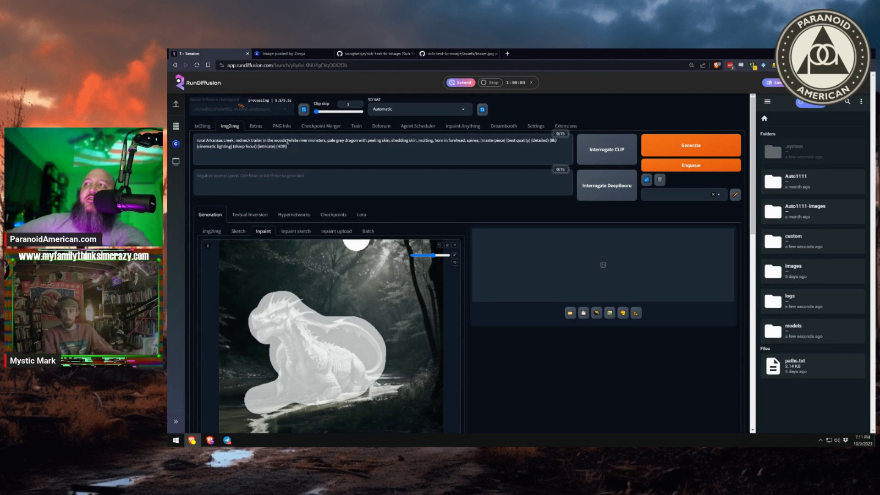
left_click_drag(288, 142, 480, 138)
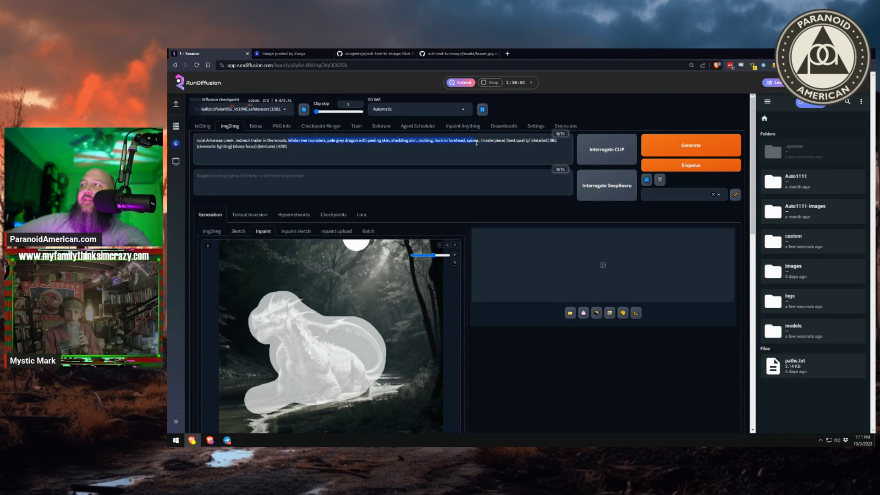
key("BackSpace")
key("BackSpace")
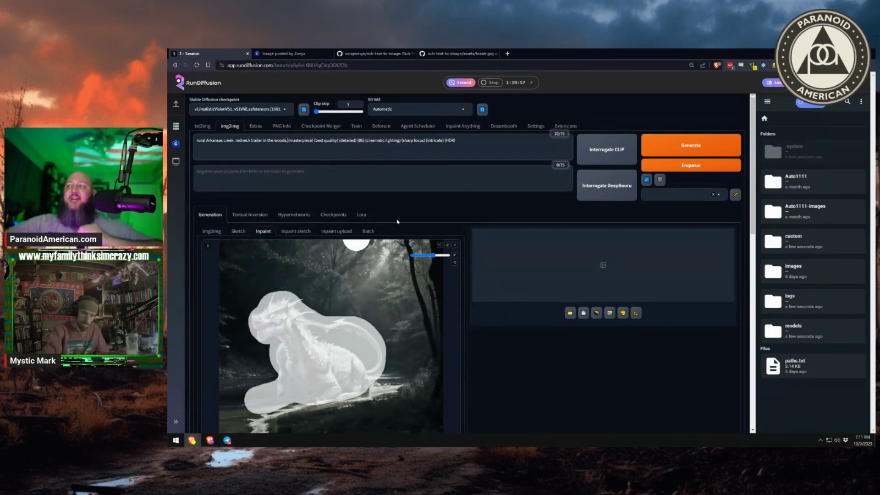
Step: Set the batch size to 4 and generate the inpainted dragon images
scroll(518, 368, "down", 3)
scroll(517, 365, "down", 5)
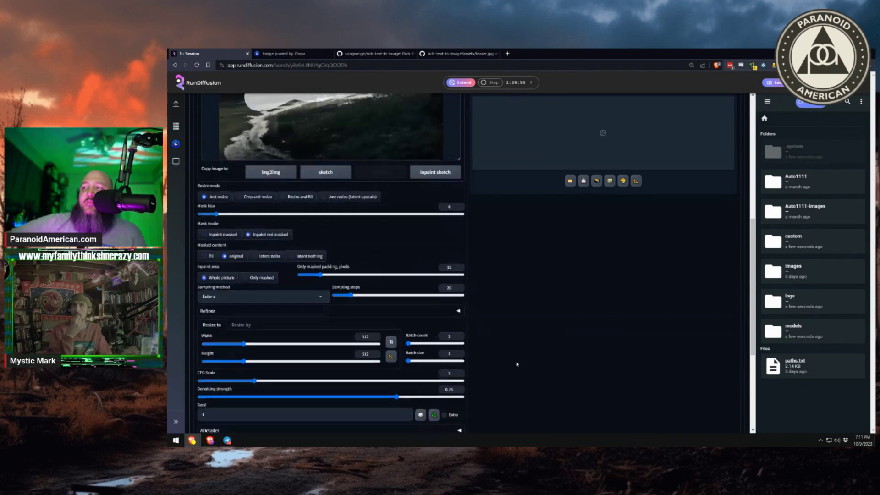
scroll(515, 352, "up", 10)
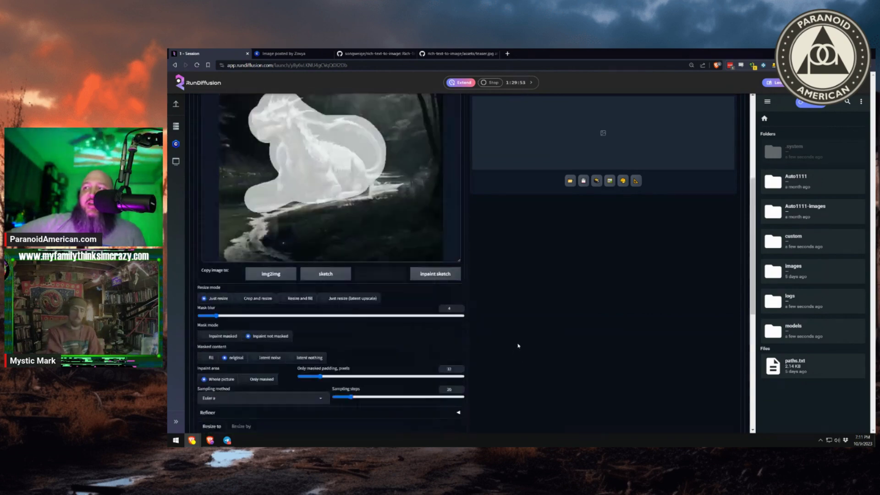
scroll(523, 365, "down", 5)
scroll(523, 365, "down", 2)
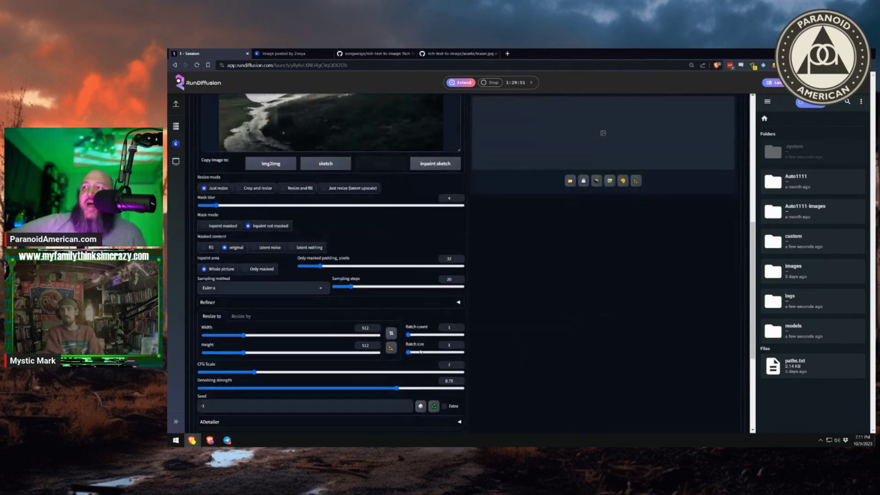
left_click_drag(412, 351, 427, 354)
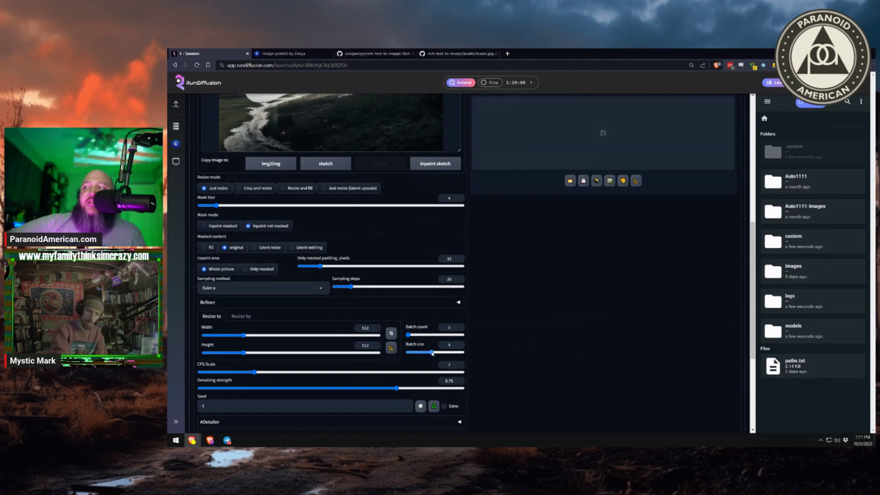
scroll(512, 353, "up", 8)
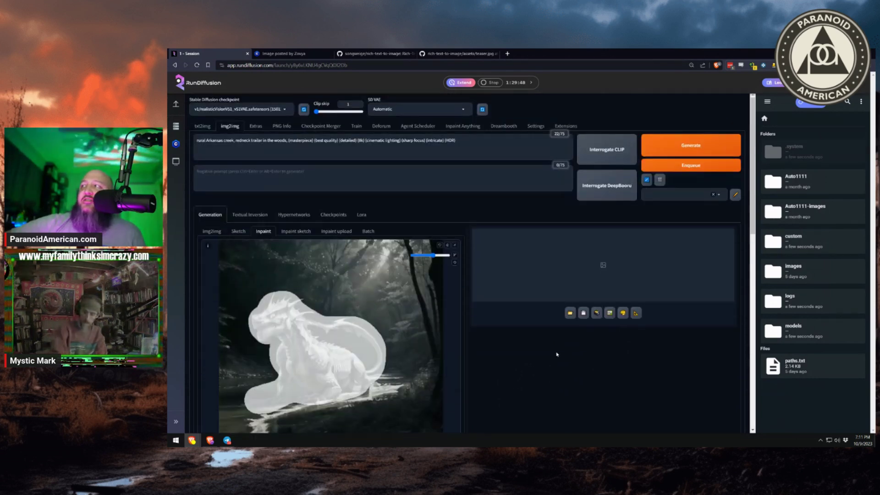
left_click(679, 153)
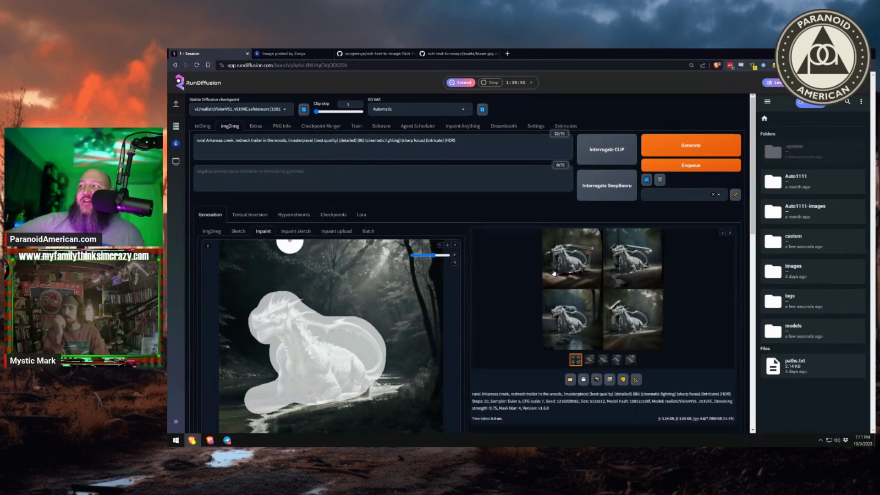
Step: Examine the generated grid and each dragon image at full size, comparing the trailers and scenery around the creature
left_click(521, 304)
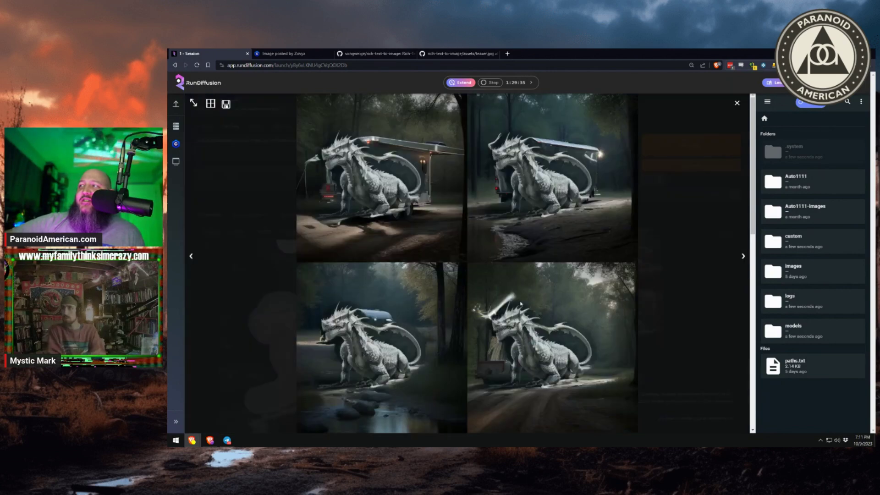
left_click(402, 212)
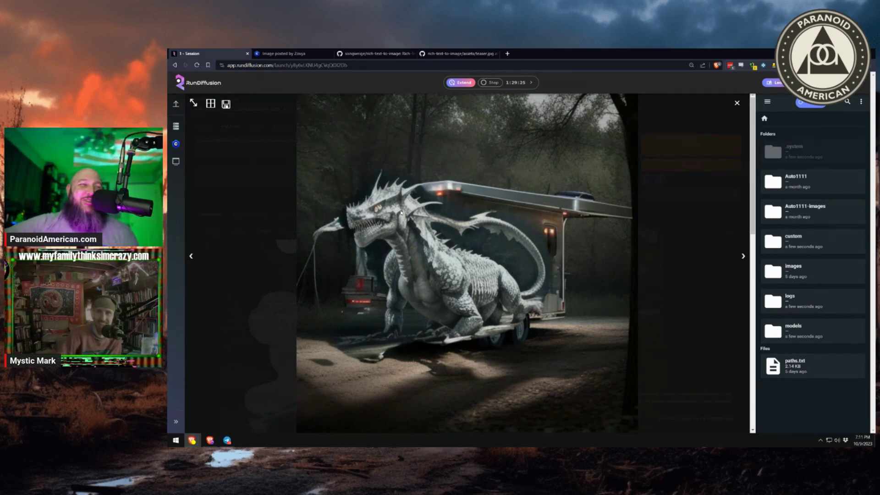
key("Right")
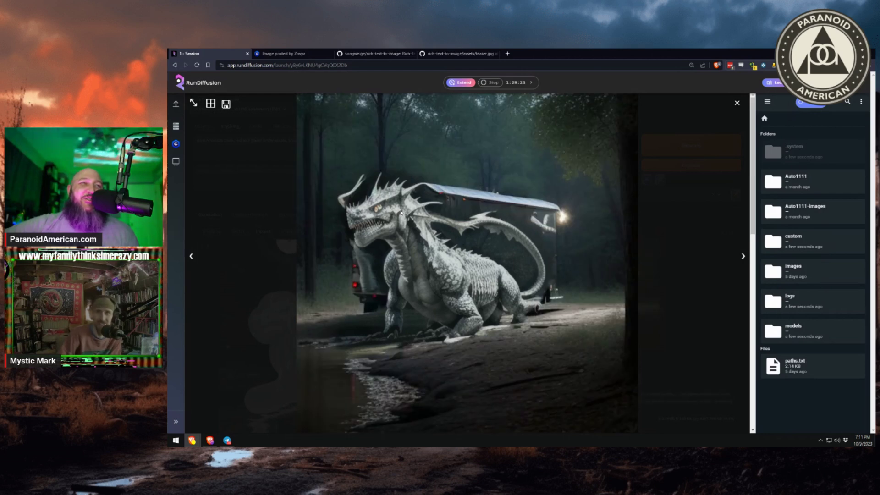
key("Right")
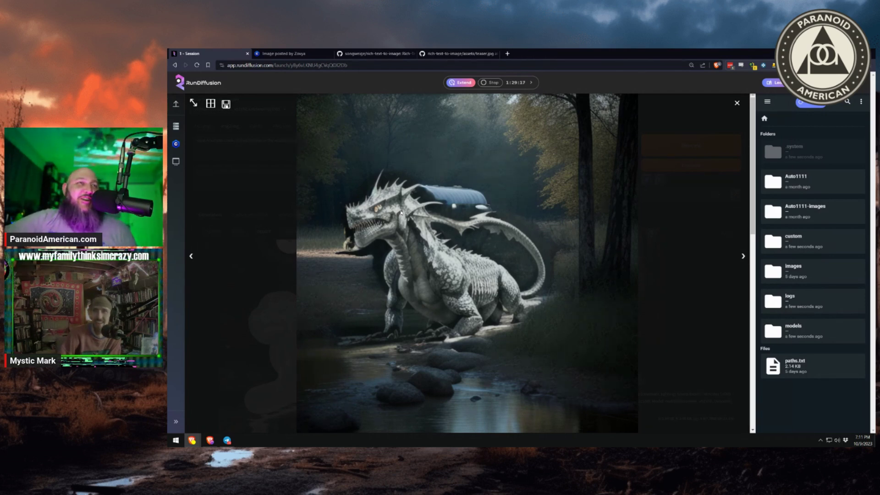
key("Right")
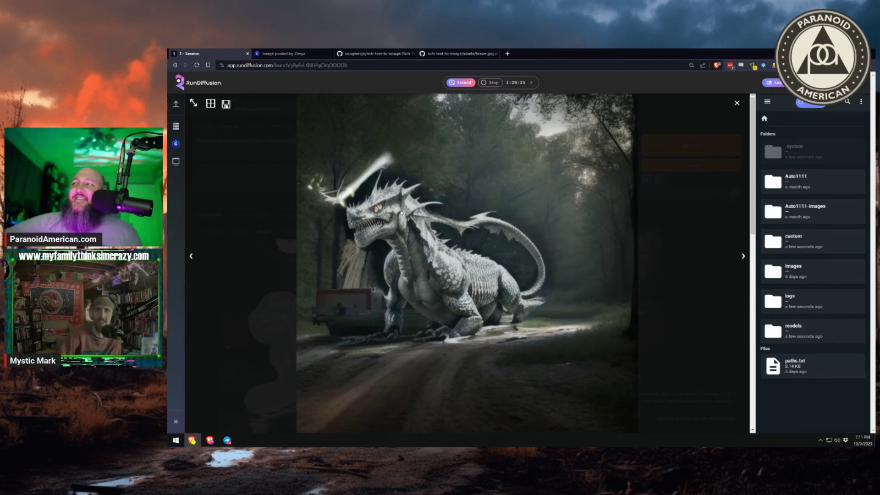
key("Right")
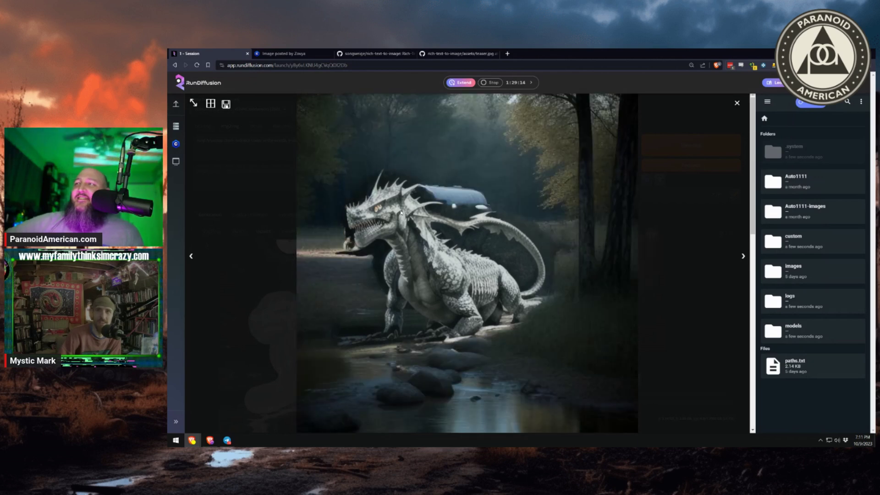
left_click(692, 274)
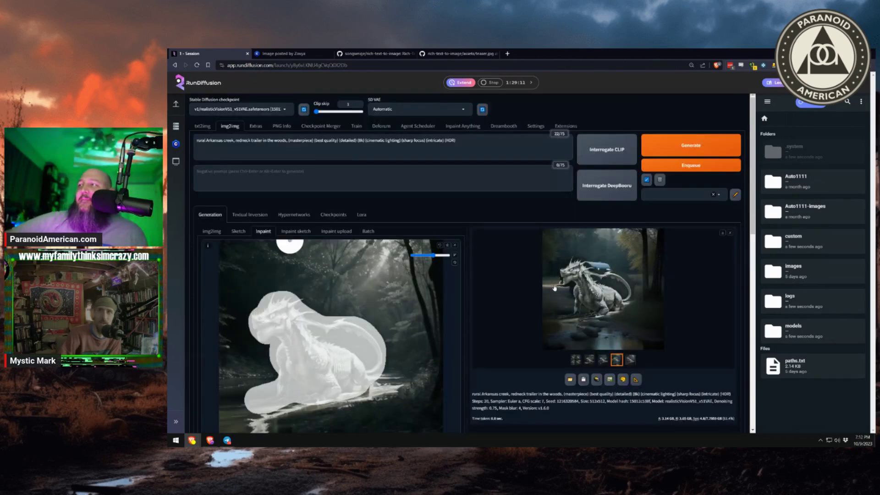
scroll(554, 286, "down", 3)
left_click(571, 230)
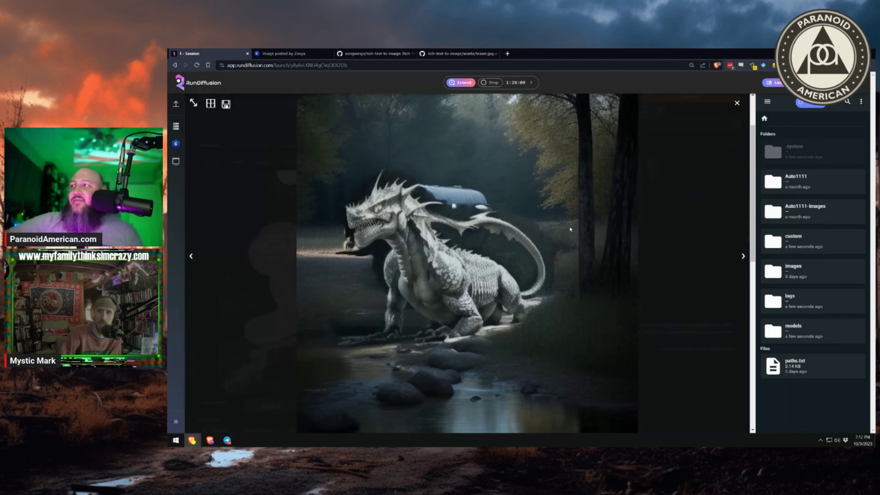
left_click(693, 270)
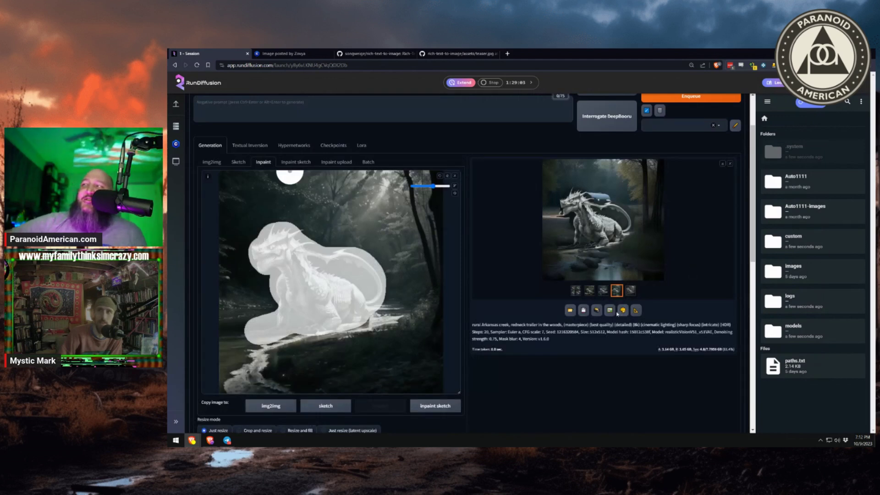
Step: Remove the old creek dragon image from both the inpaint and img2img inputs
left_click(455, 177)
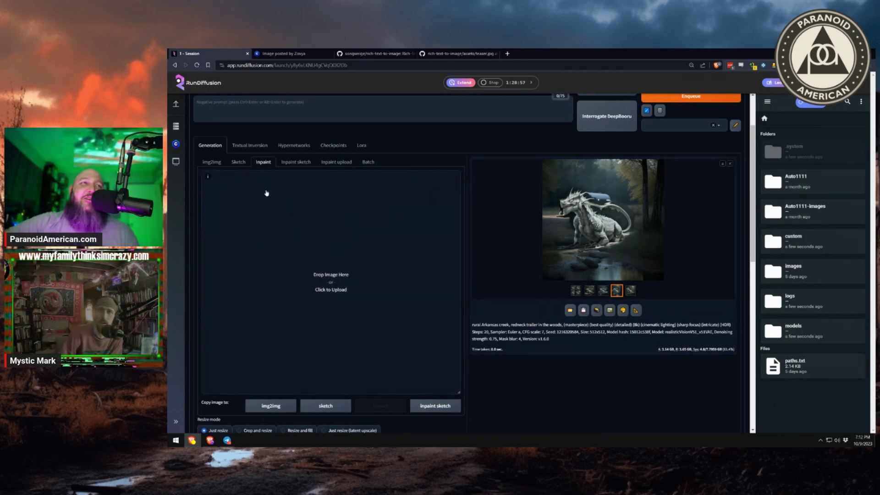
left_click(213, 163)
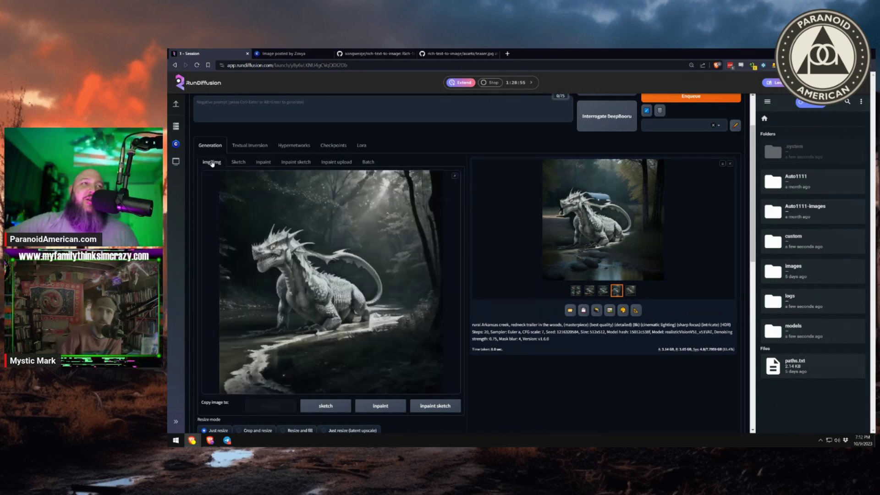
left_click(455, 177)
Step: Check the generated dragon image with the stony creek at full size and load it as the img2img input
left_click(618, 241)
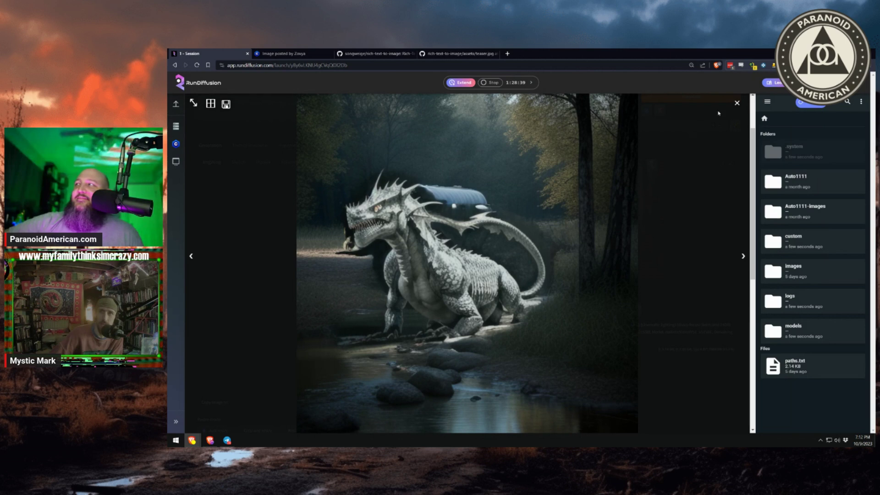
left_click(738, 104)
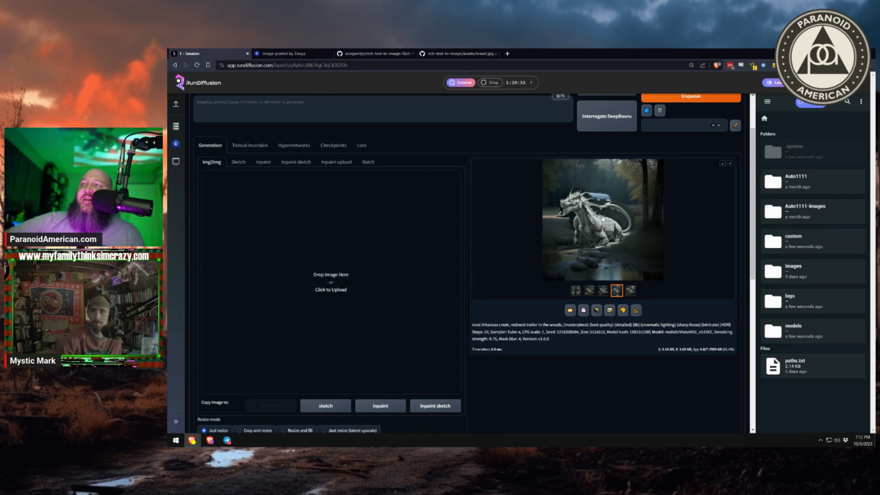
left_click(574, 243)
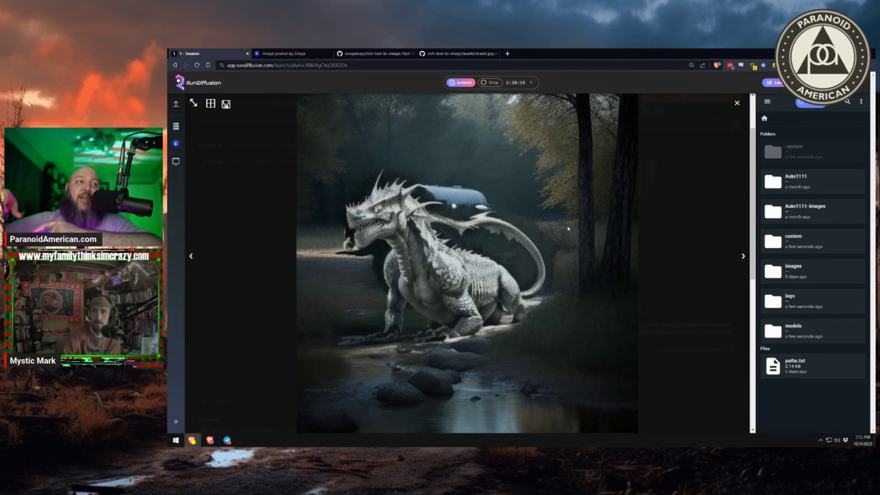
left_click(694, 238)
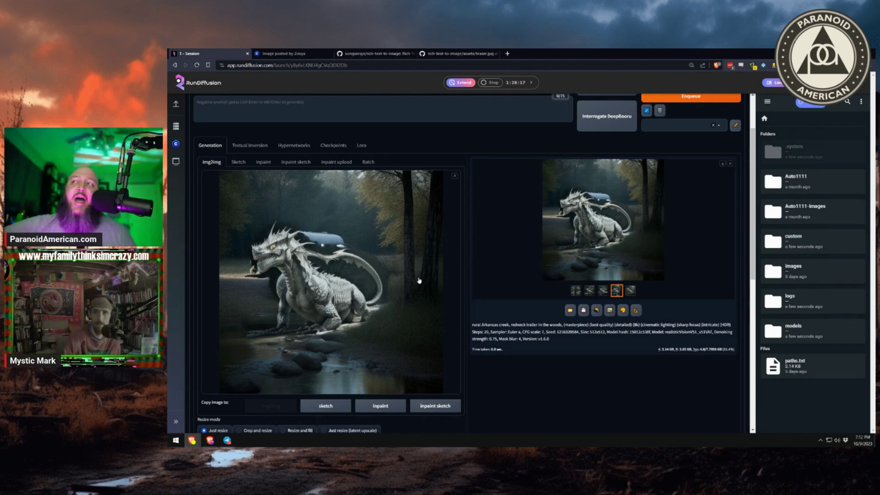
Step: Replace the img2img prompt with the full txt2img prompt that includes the white river monsters and pale grey dragon description
scroll(202, 129, "up", 2)
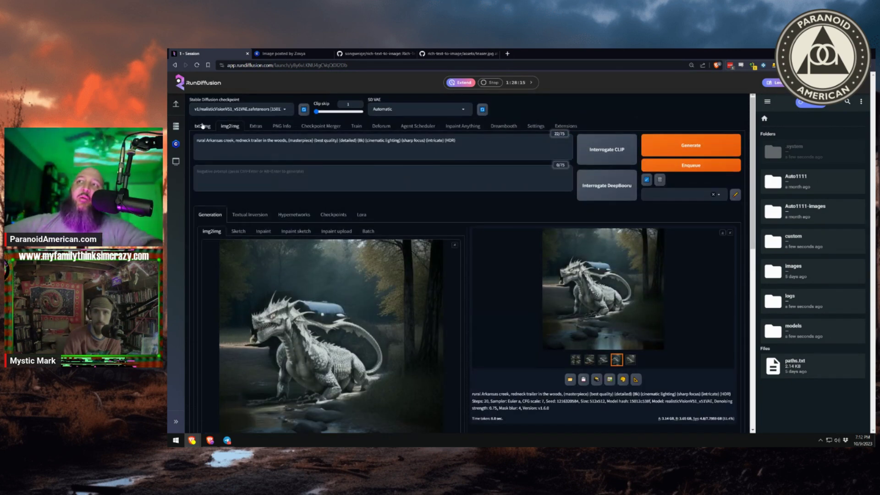
left_click(202, 126)
triple_click(238, 143)
key("ctrl+c")
left_click(230, 126)
left_click(232, 145)
key("ctrl+a")
key("ctrl+v")
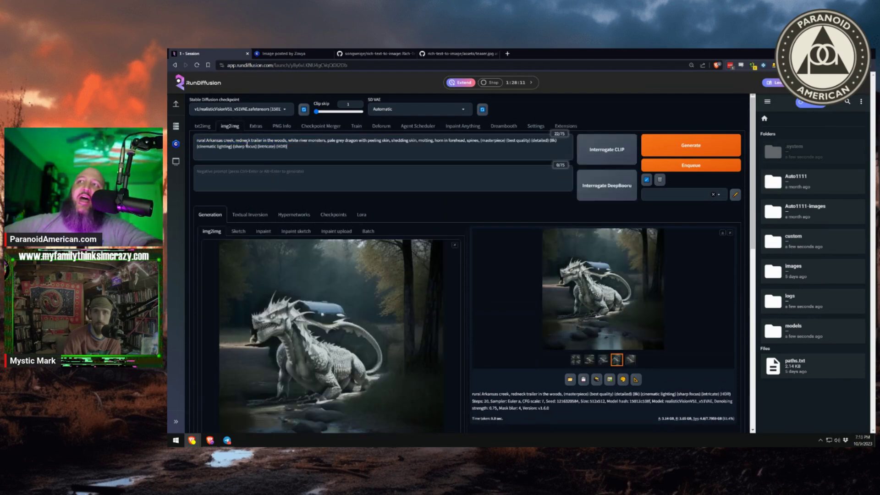
Step: Set the denoising strength to 0.4 and generate new variations of the img2img dragon image
scroll(325, 233, "down", 2)
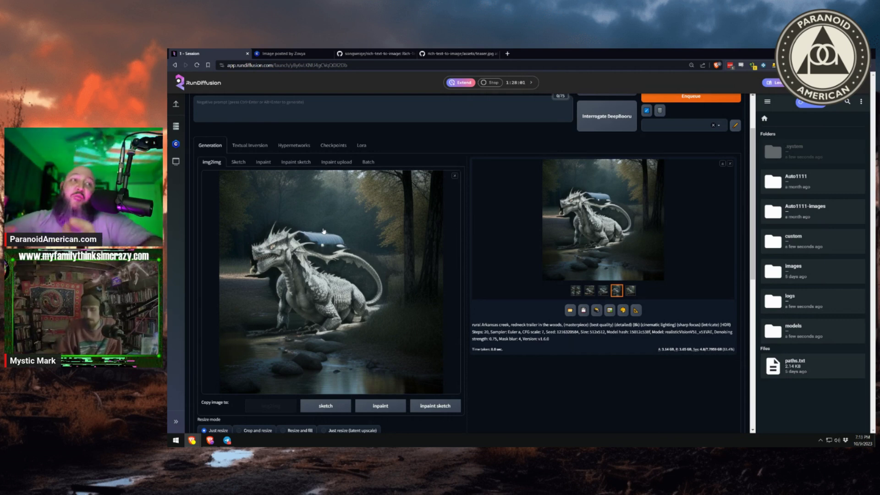
scroll(375, 207, "down", 4)
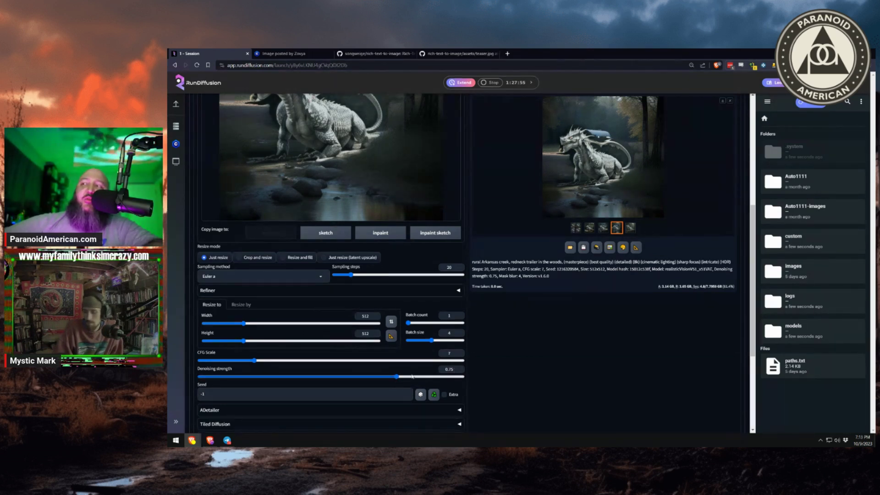
left_click_drag(453, 370, 440, 370)
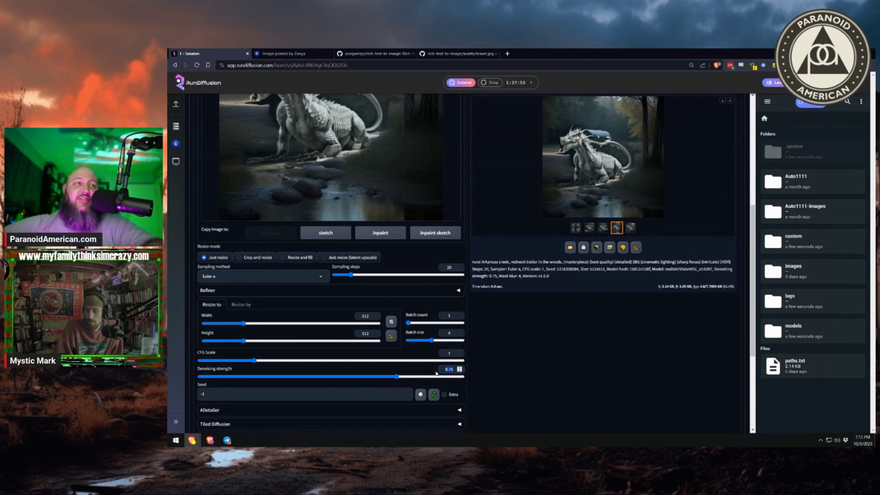
left_click(397, 379)
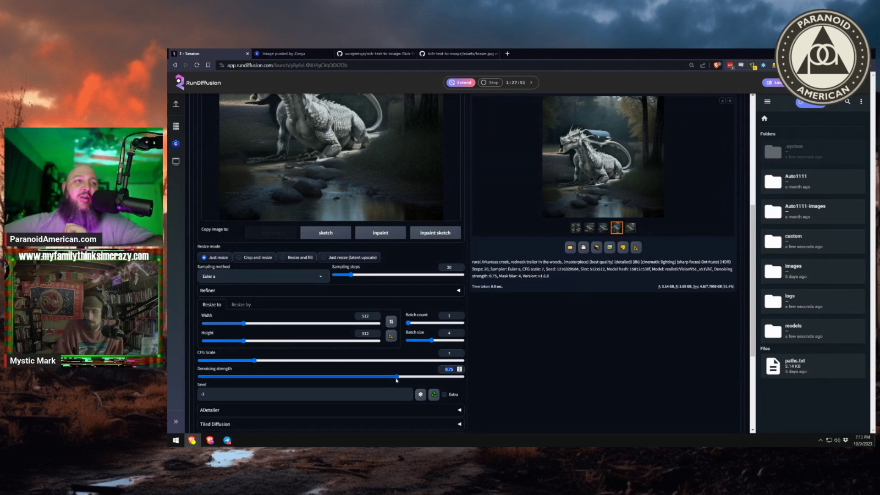
scroll(332, 180, "up", 1)
scroll(332, 179, "up", 2)
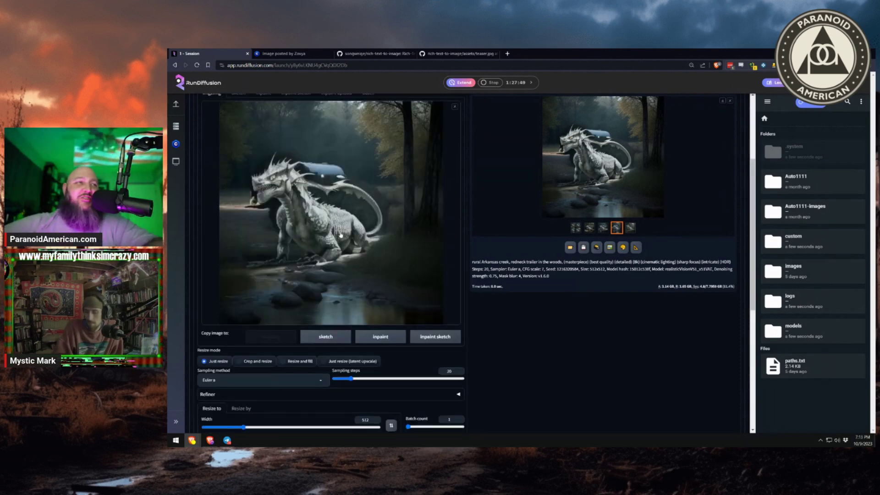
scroll(339, 227, "down", 3)
left_click_drag(396, 348, 305, 343)
scroll(321, 321, "up", 10)
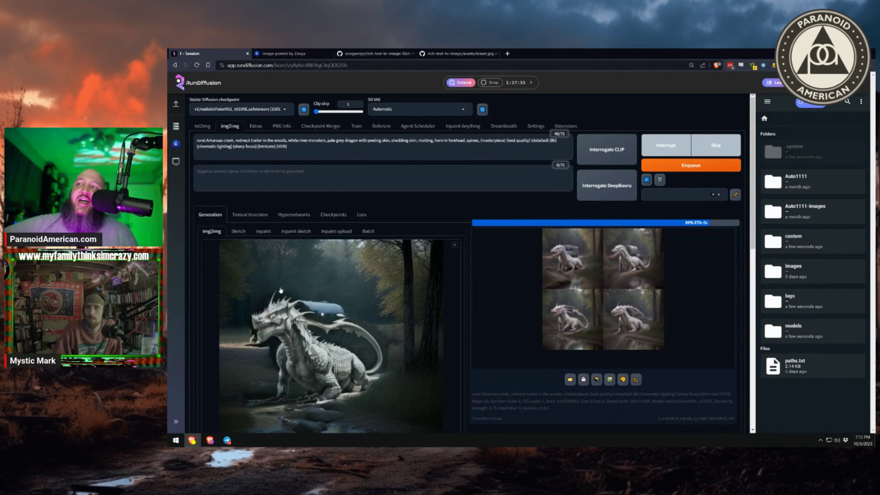
Step: Examine the generated grid and each dragon variation at full size, comparing the creature's head, tail and the vehicles behind it
left_click(586, 262)
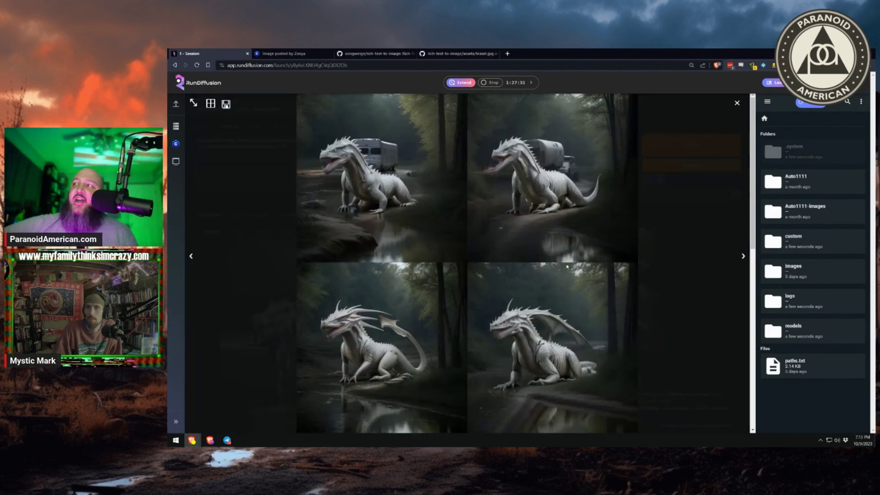
left_click(435, 281)
left_click(560, 258)
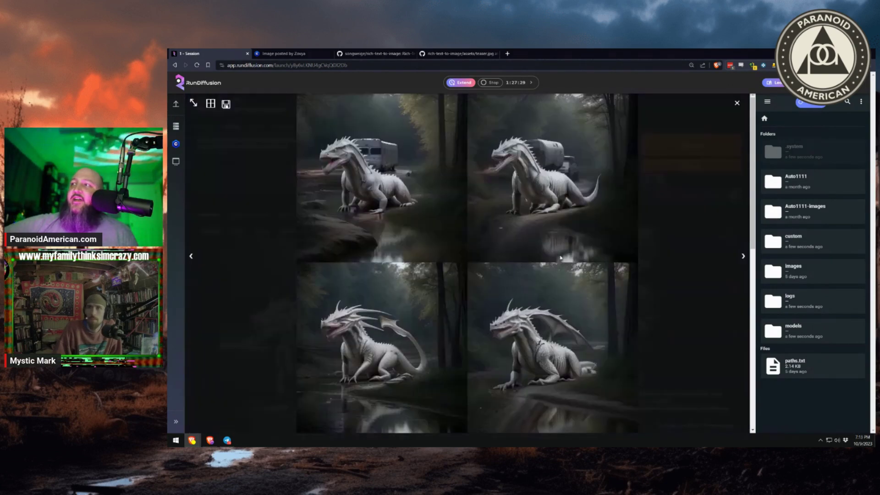
key("Right")
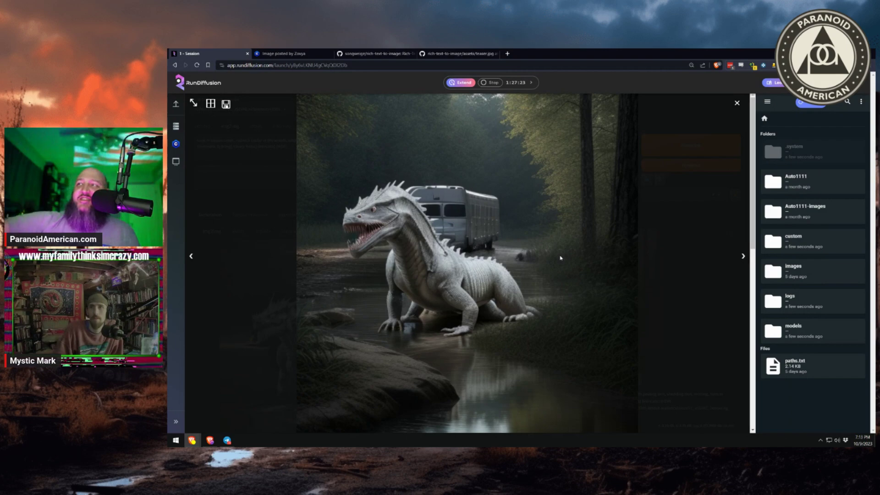
key("Right")
key("Left")
key("Right")
key("Right")
key("Right")
key("Left")
key("Right")
key("Right")
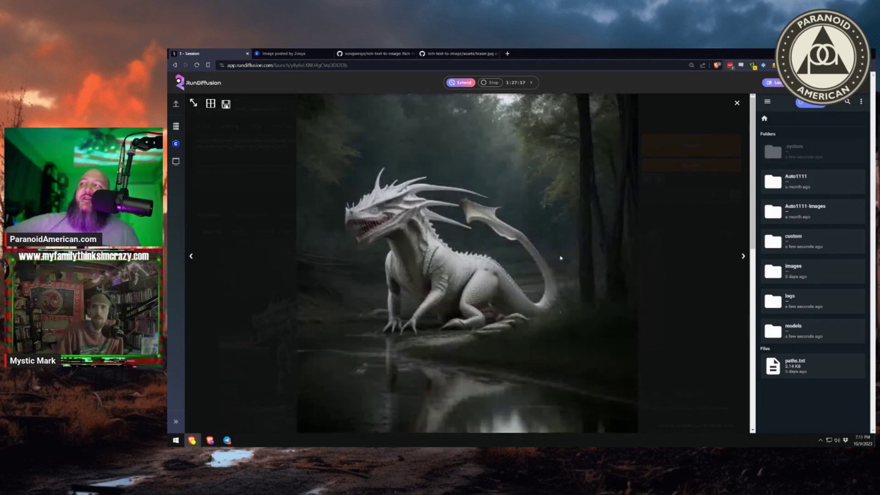
key("Right")
key("Right")
key("Right")
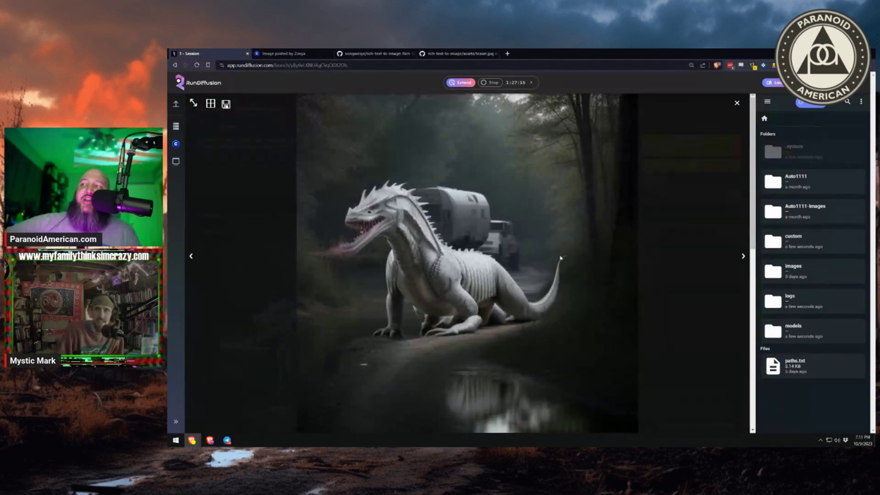
key("Right")
key("Right")
key("Right")
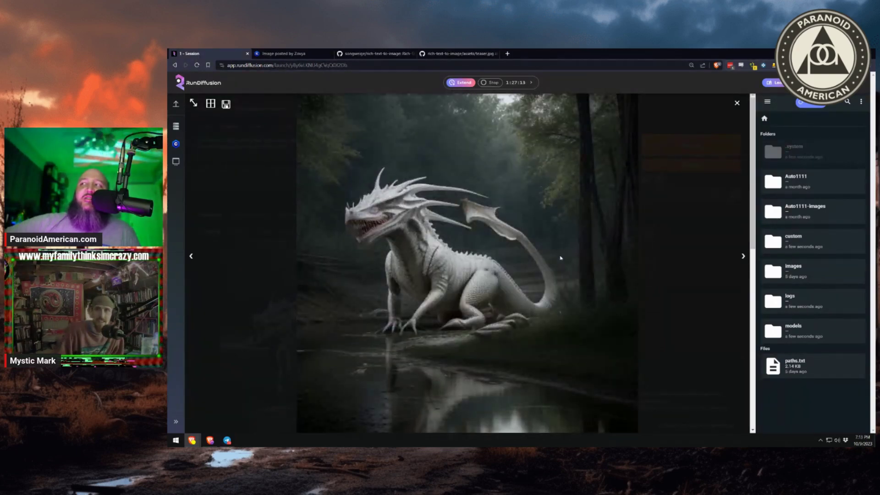
key("Right")
key("Right")
key("Right")
key("Right")
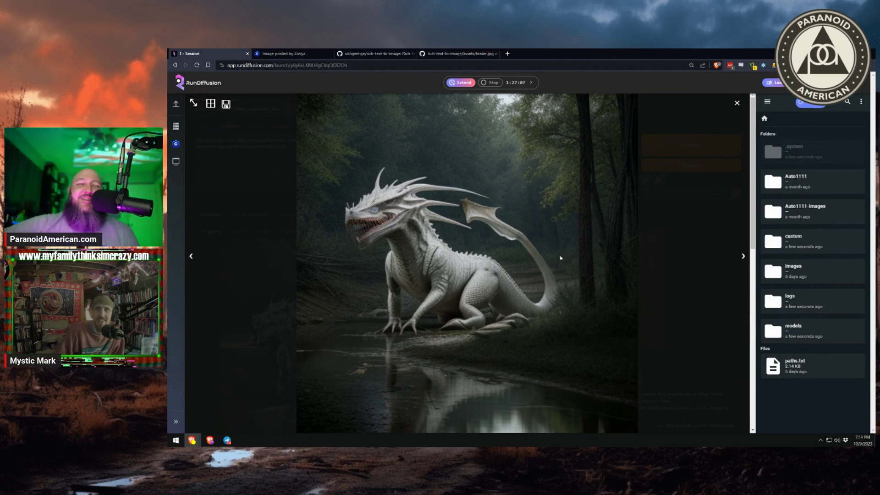
left_click(738, 105)
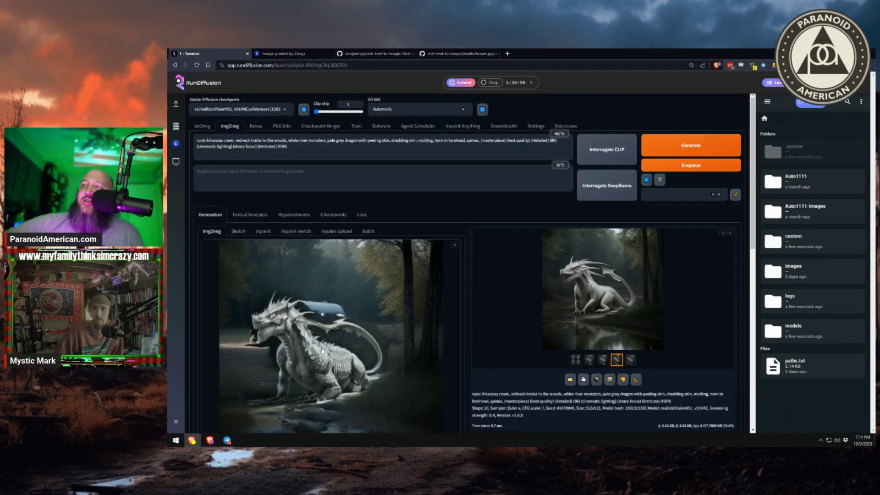
Step: Replace the img2img input with the generated dragon that has the winged tail and no trailer behind it
scroll(612, 354, "down", 2)
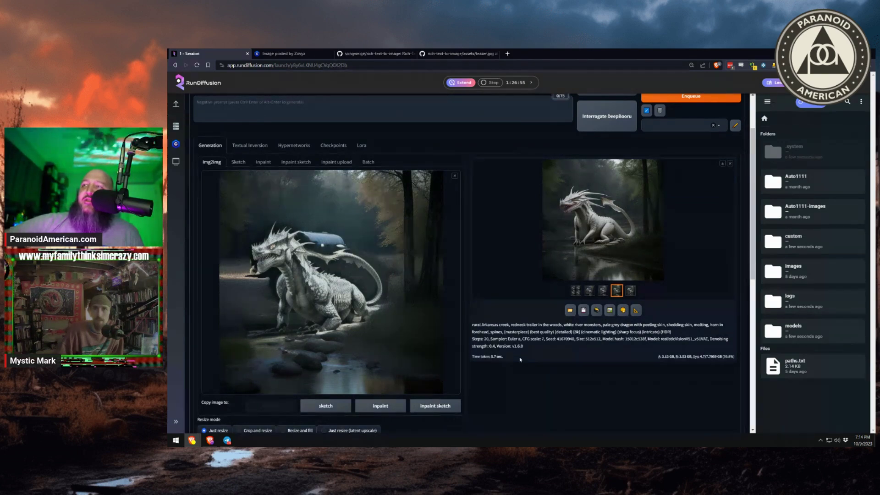
scroll(355, 289, "up", 2)
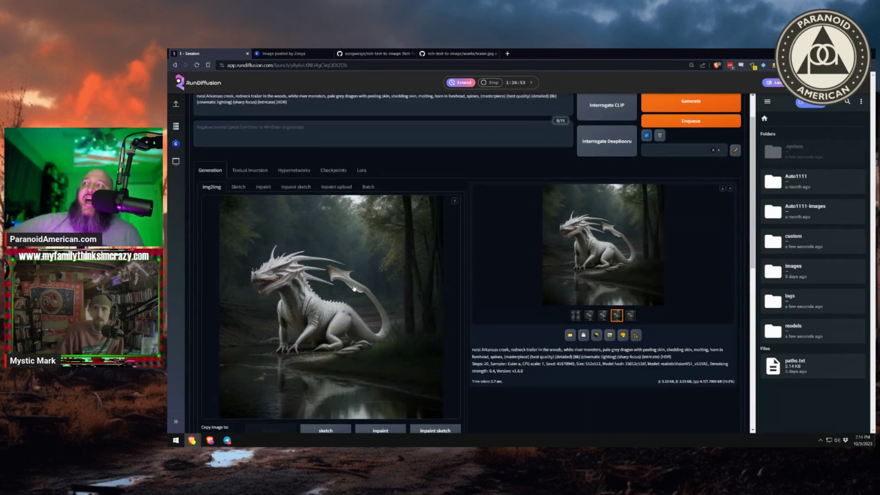
scroll(290, 299, "down", 2)
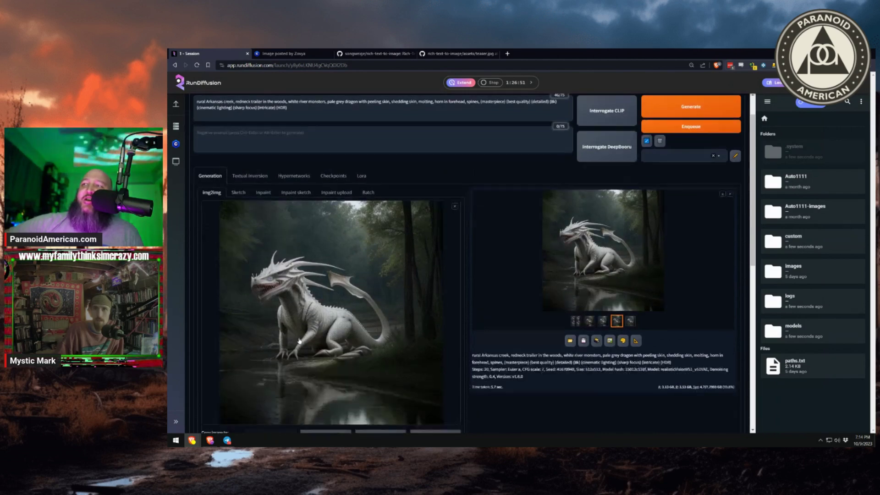
scroll(320, 285, "down", 1)
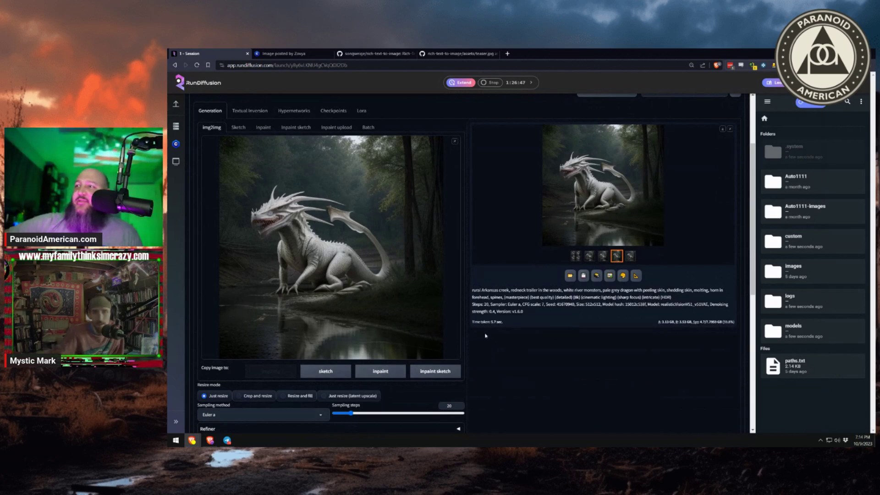
Step: Copy the dragon image to inpaint and mask the dragon's eye with a smaller brush
left_click(376, 371)
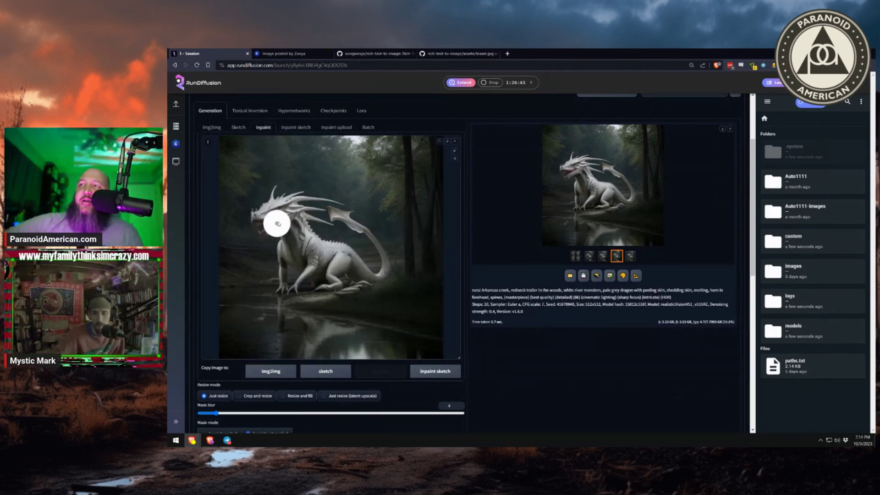
left_click(455, 160)
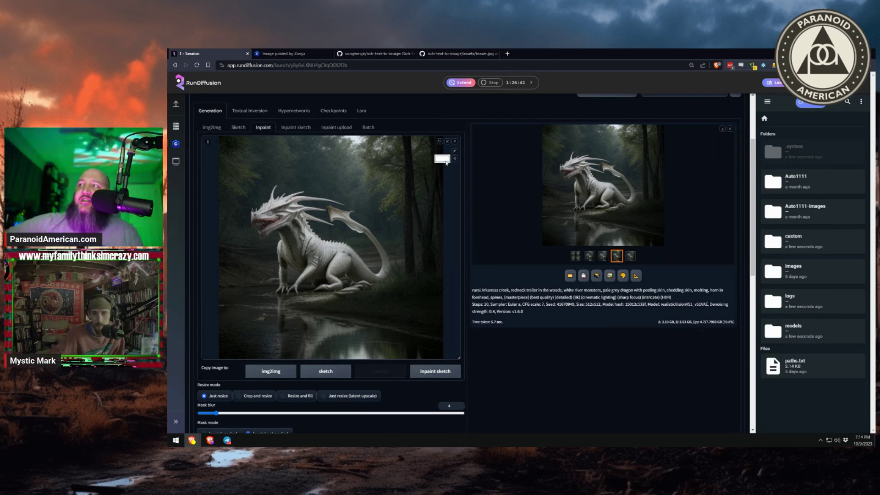
left_click_drag(433, 152, 418, 152)
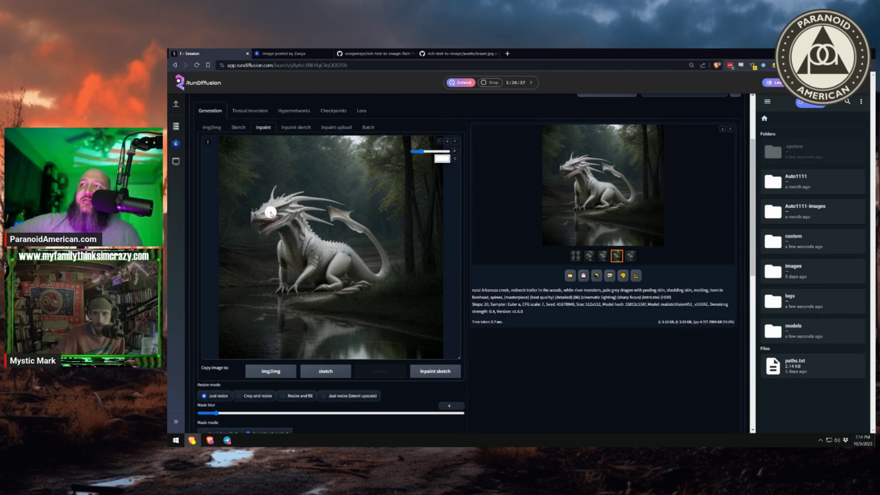
Step: Set the mask mode to Inpaint masked and the inpaint area to Only masked
scroll(349, 321, "down", 4)
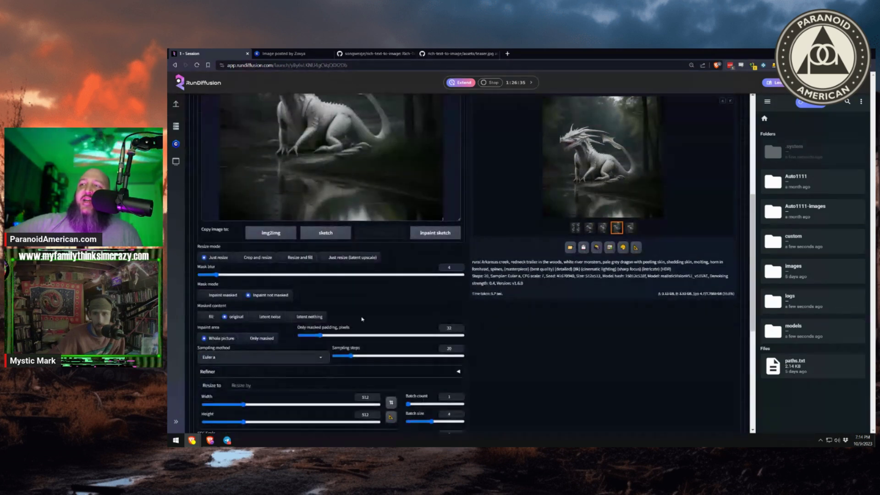
scroll(301, 299, "down", 1)
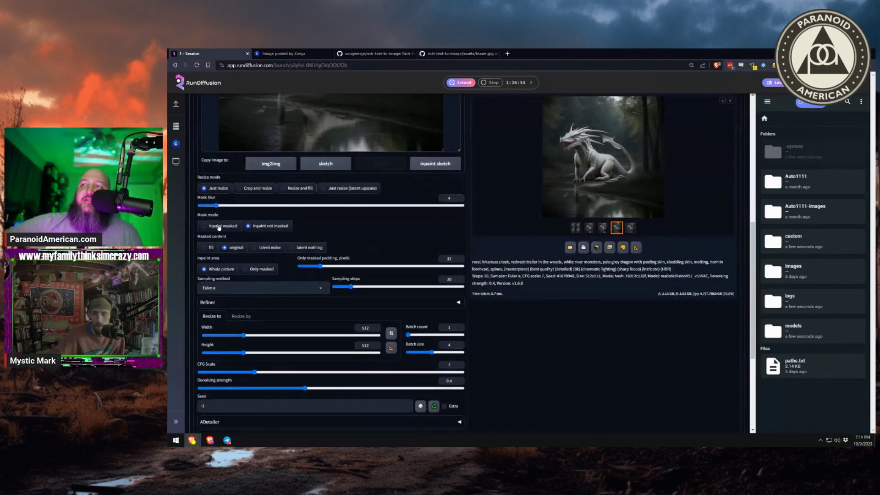
left_click(205, 226)
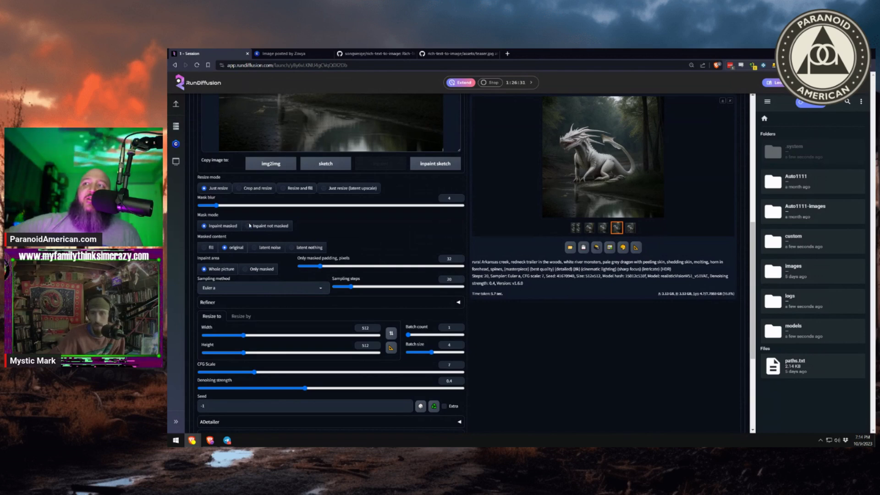
scroll(353, 183, "up", 4)
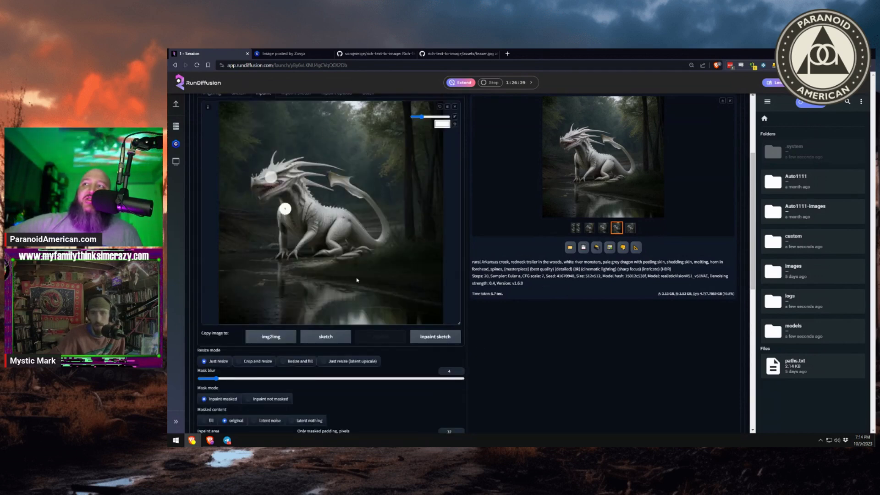
scroll(440, 339, "down", 1)
scroll(448, 348, "down", 6)
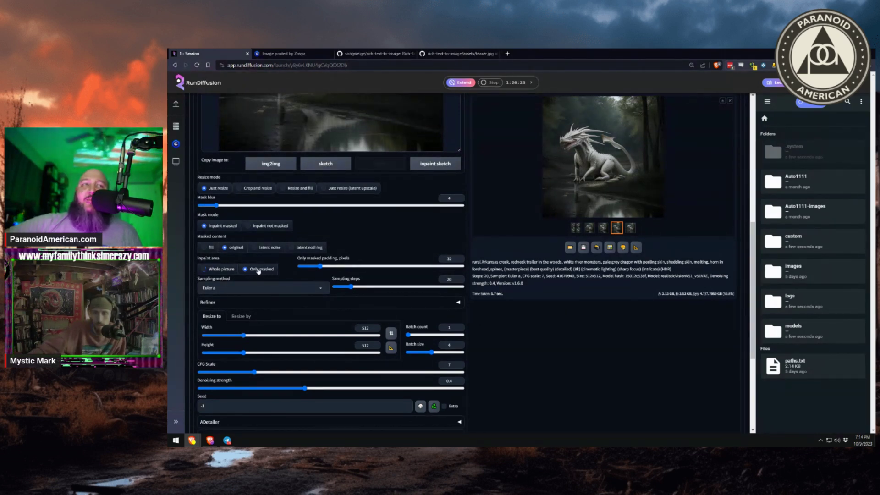
scroll(385, 171, "up", 6)
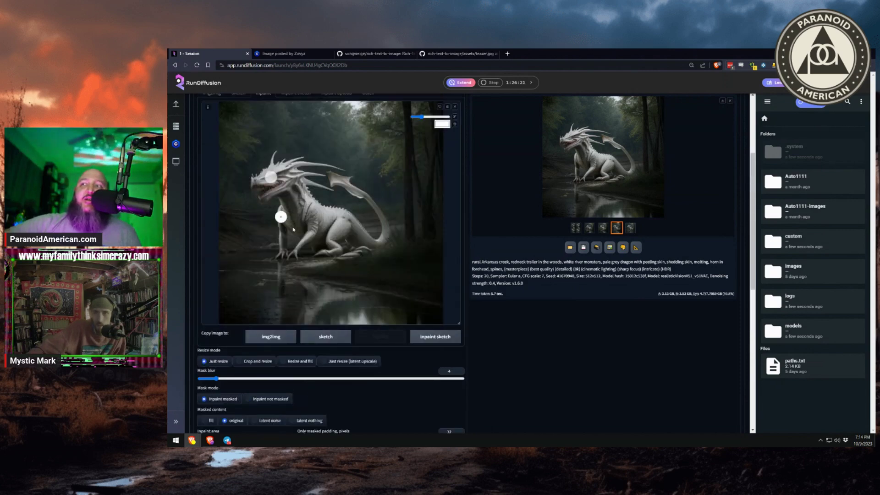
Step: Replace the prompt with "realistic dragon eye, 8k, sharp focus, HDR" and generate the inpainted eye images
scroll(287, 208, "up", 3)
key("ctrl+a")
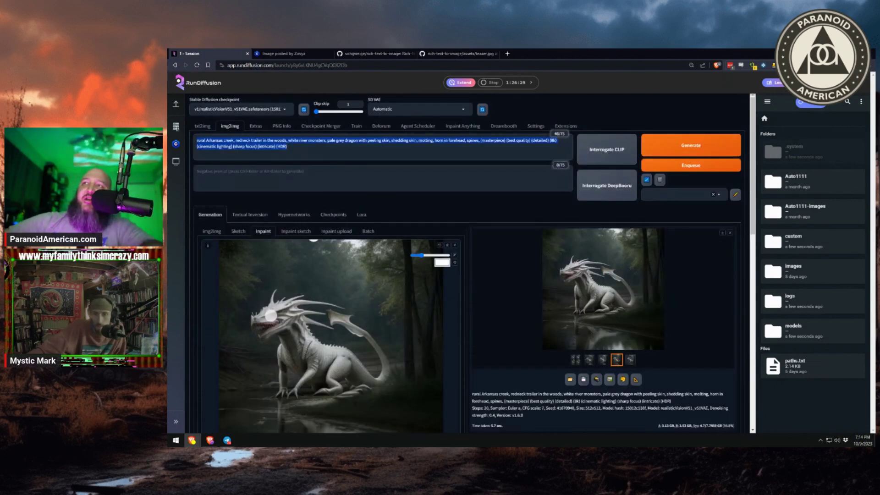
type("d")
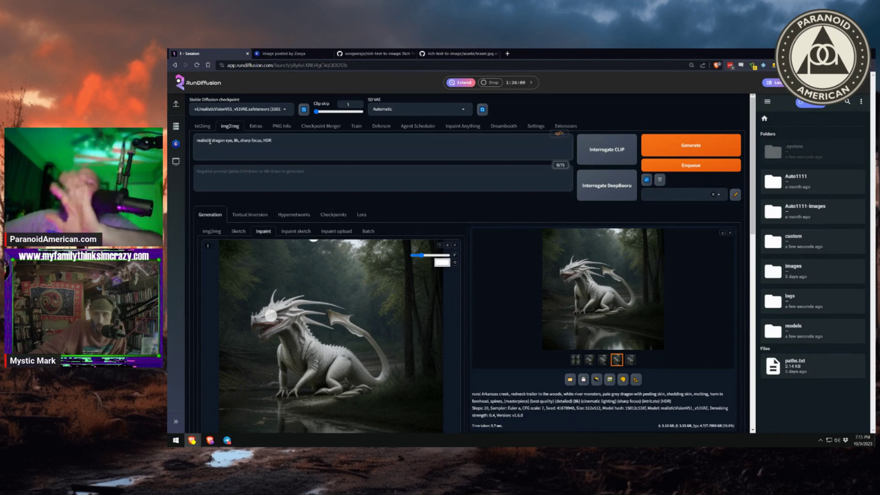
left_click(669, 145)
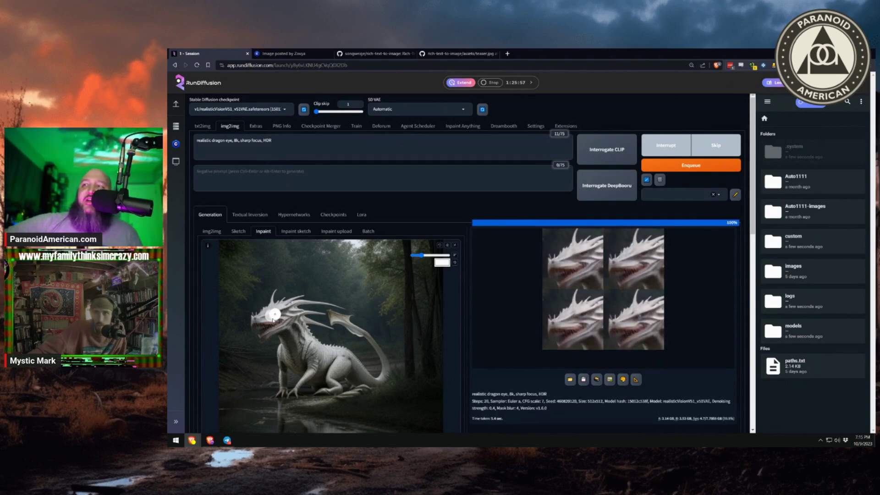
Step: Check the inpainted eye results at full size and review the inpaint settings used for them
left_click(558, 269)
left_click(403, 233)
left_click(562, 260)
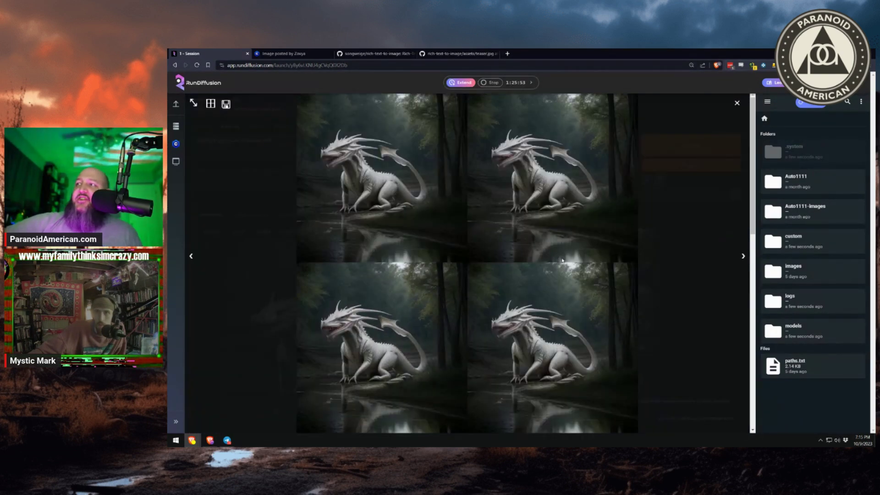
key("Right")
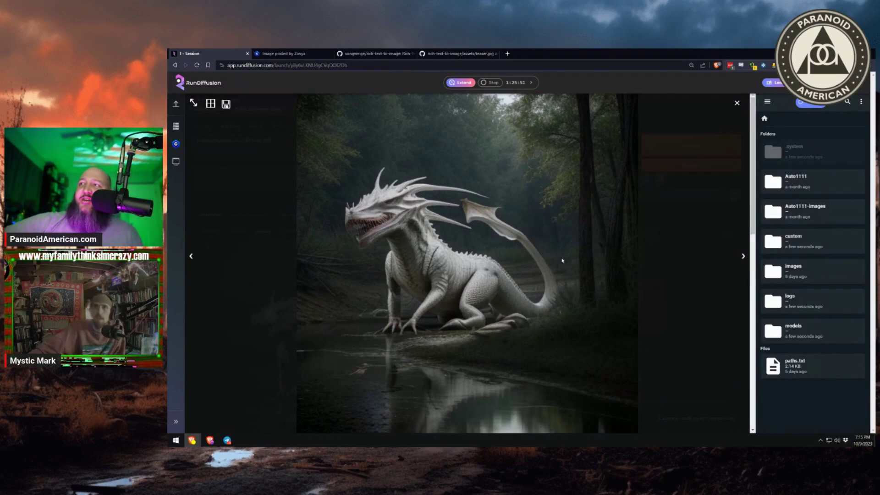
left_click(689, 284)
scroll(308, 302, "down", 10)
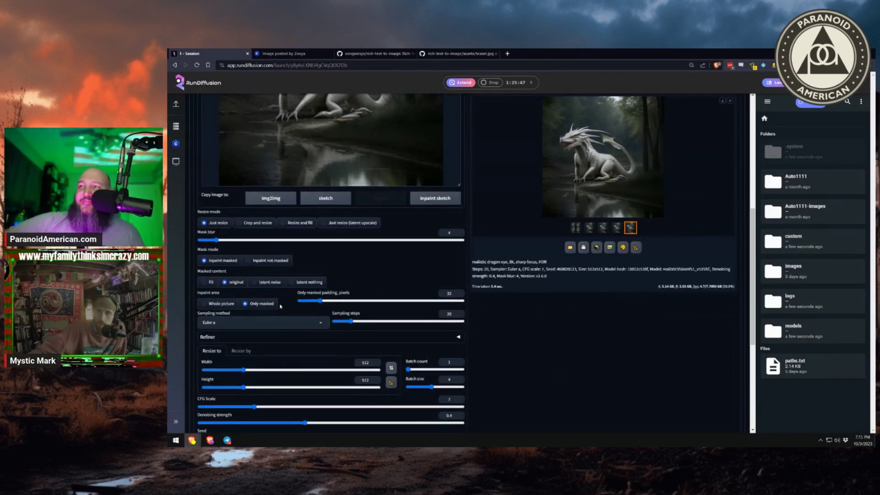
Step: Extend the mask around the dragon's eye and regenerate the inpainted images with a denoising strength of 0.75
scroll(392, 290, "up", 5)
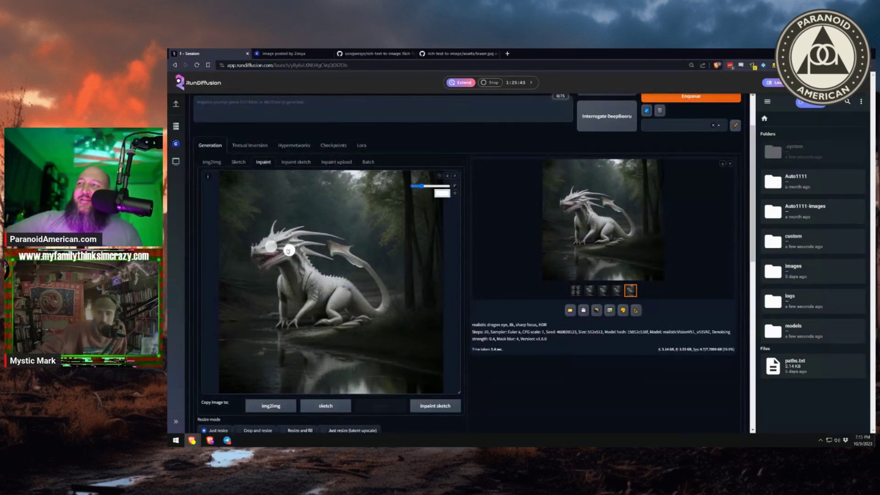
left_click_drag(275, 246, 292, 249)
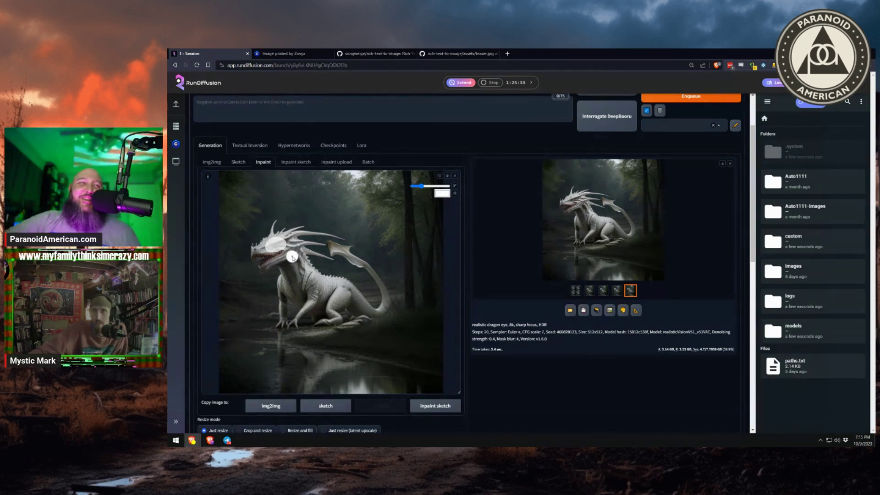
scroll(393, 271, "down", 5)
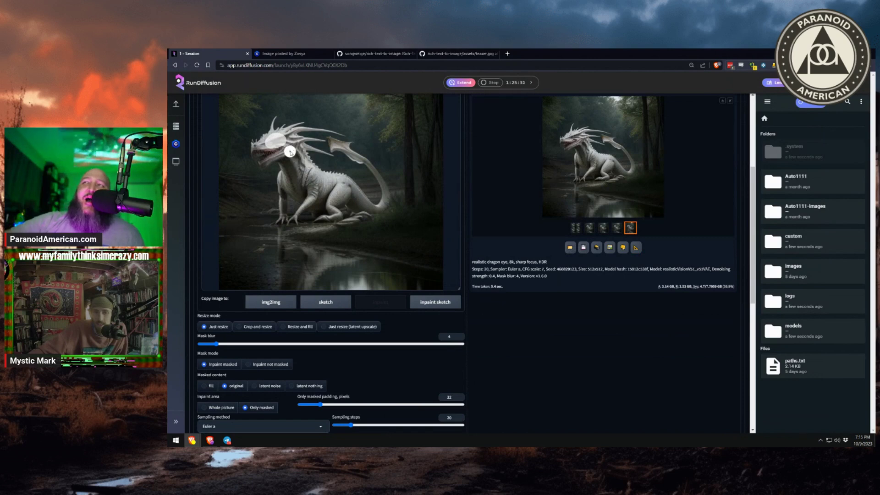
scroll(519, 339, "down", 3)
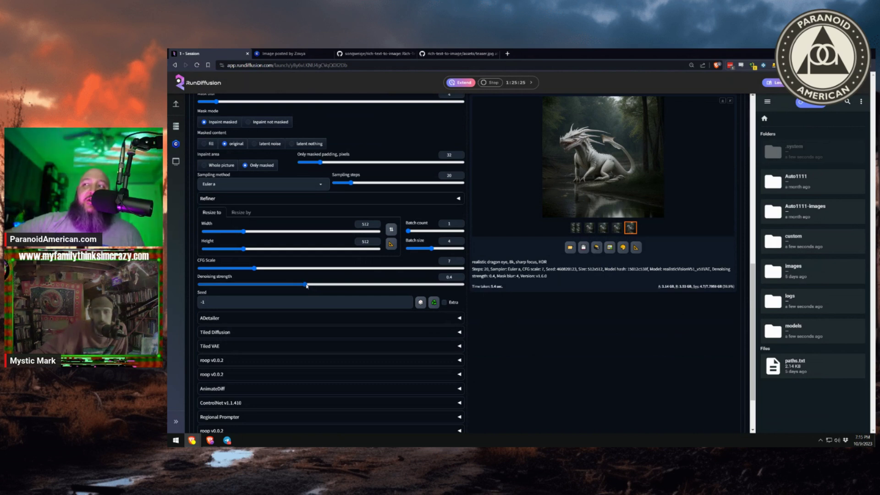
left_click_drag(307, 284, 327, 284)
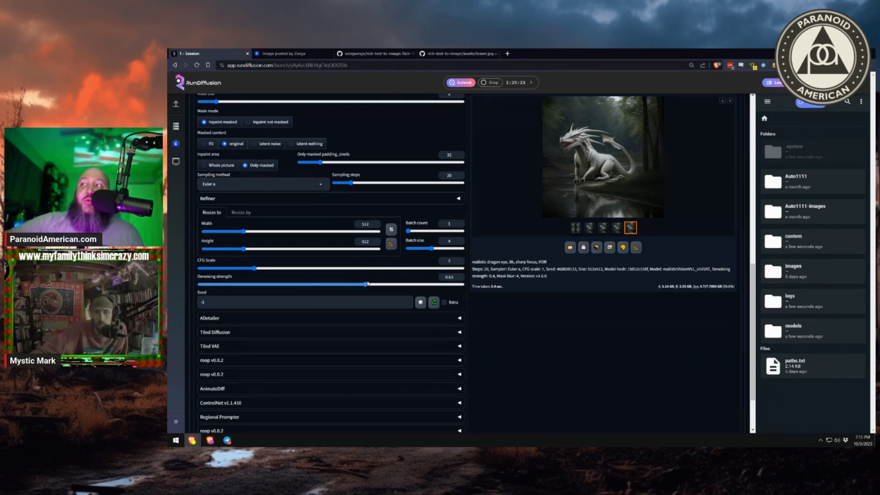
left_click_drag(379, 284, 385, 285)
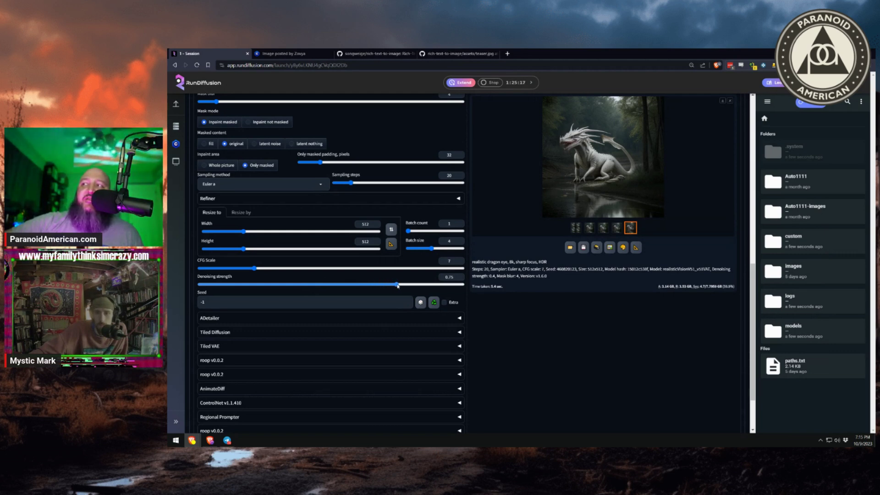
scroll(544, 320, "up", 5)
scroll(544, 321, "up", 3)
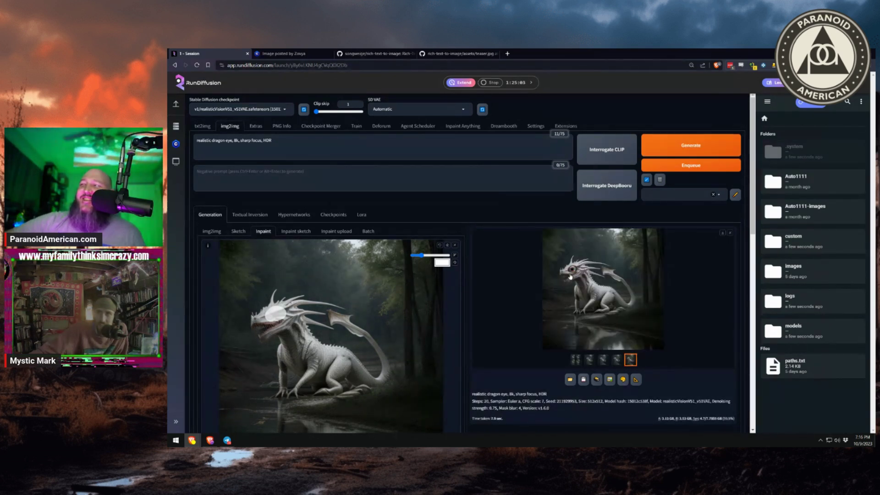
Step: Compare the newly inpainted dragon eye images at full size
left_click(568, 277)
key("Right")
key("Right")
key("Right")
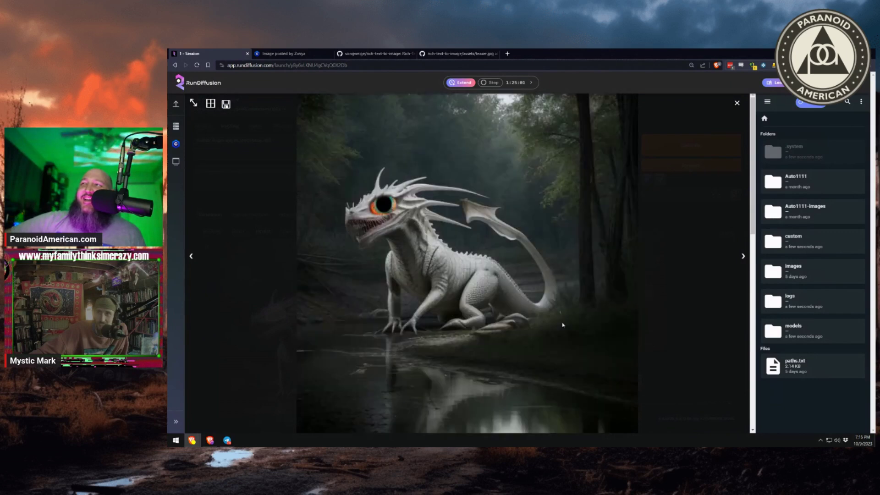
key("Right")
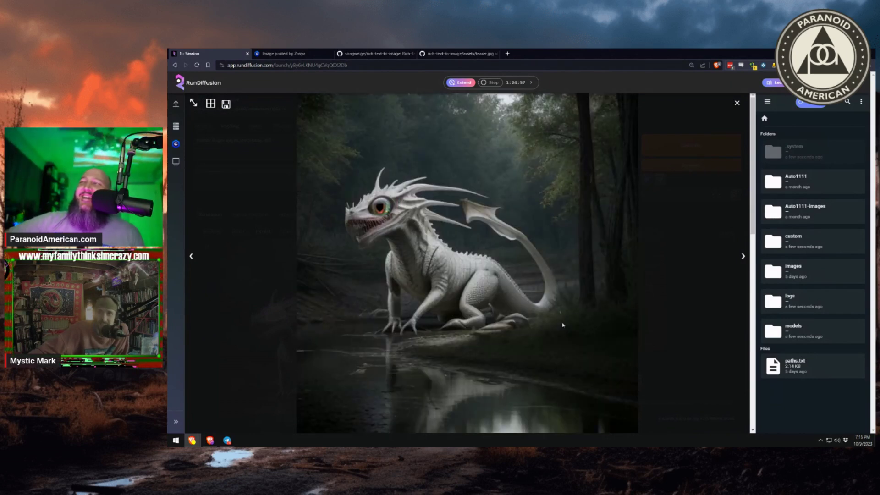
left_click(700, 282)
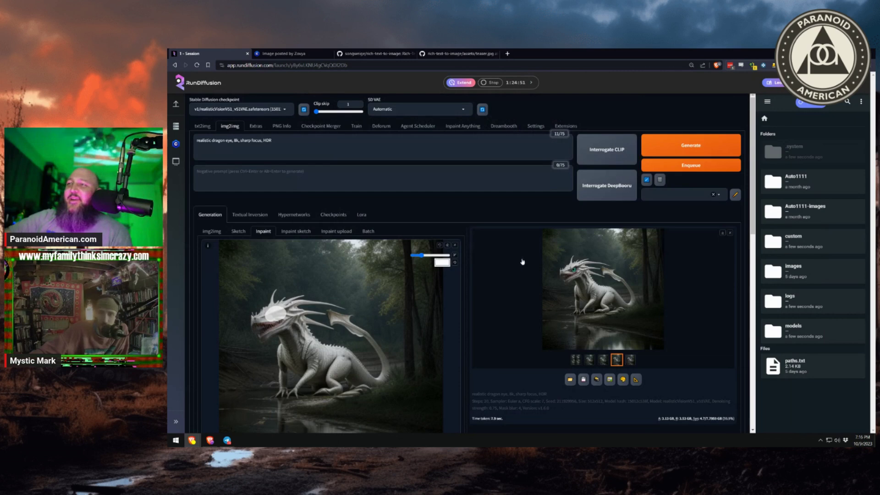
Step: Replace the inpaint source image with the selected result and mask the dragon's eye on it
scroll(342, 363, "down", 2)
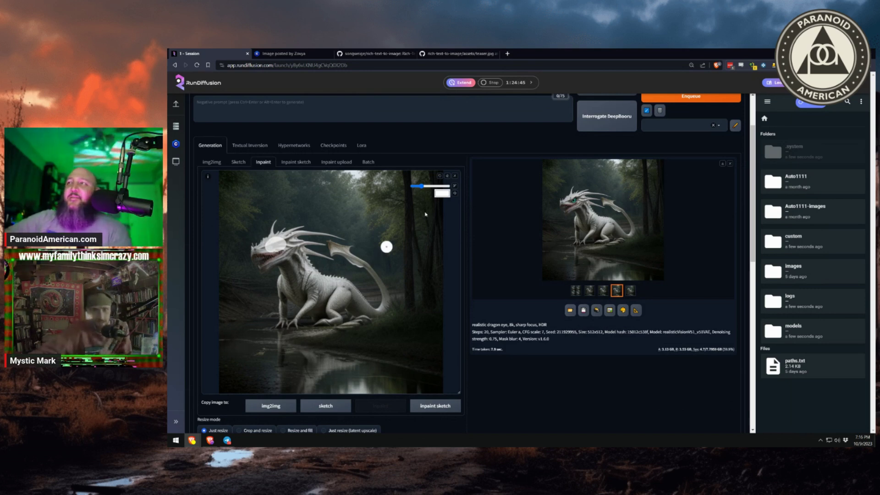
left_click(455, 178)
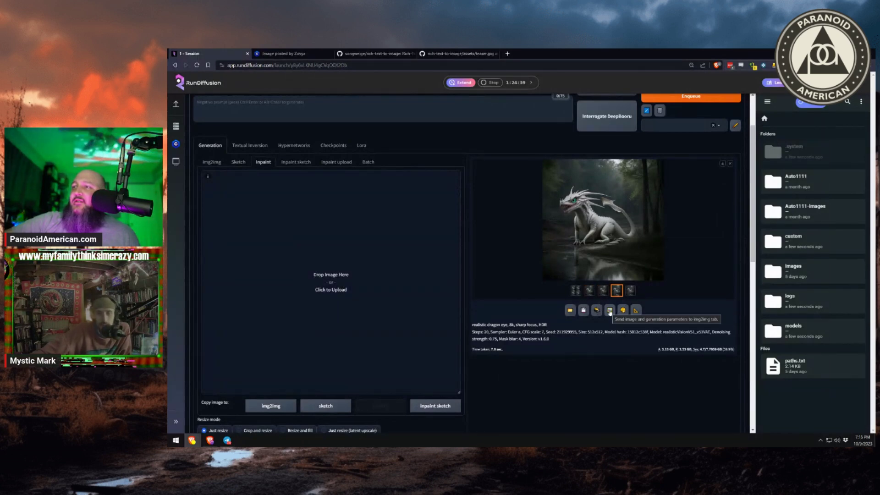
left_click(609, 313)
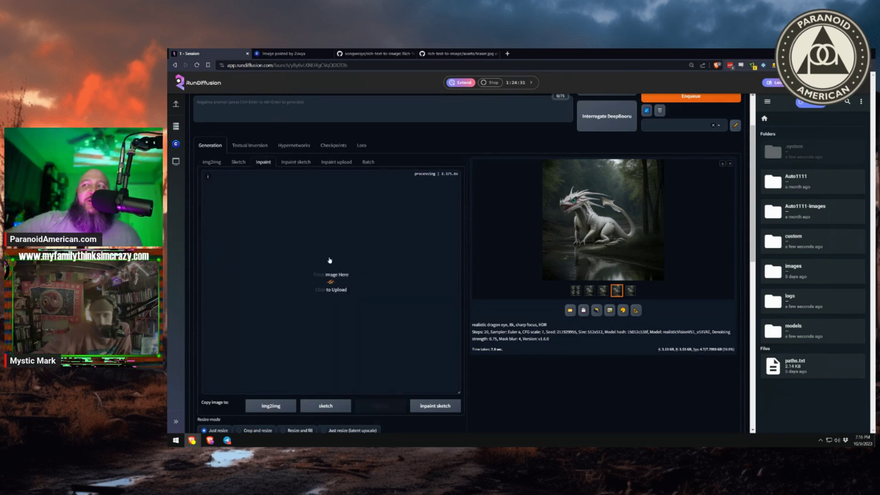
left_click_drag(289, 243, 278, 245)
Step: Replace the prompt with "pale black eye" and generate new inpainted eye images
scroll(301, 160, "up", 2)
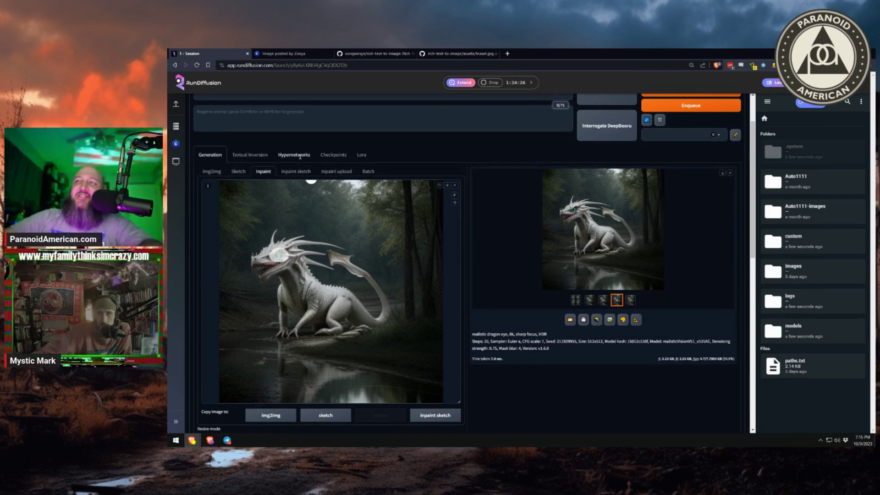
scroll(300, 156, "up", 1)
triple_click(228, 142)
type("pale black eye")
left_click(688, 146)
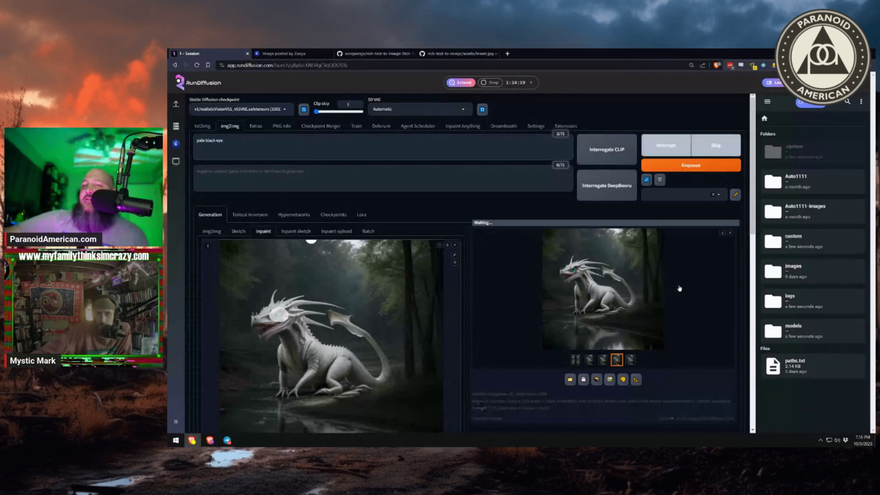
Step: Check the "pale black eye" inpaint results and their grid at full size
scroll(644, 285, "down", 2)
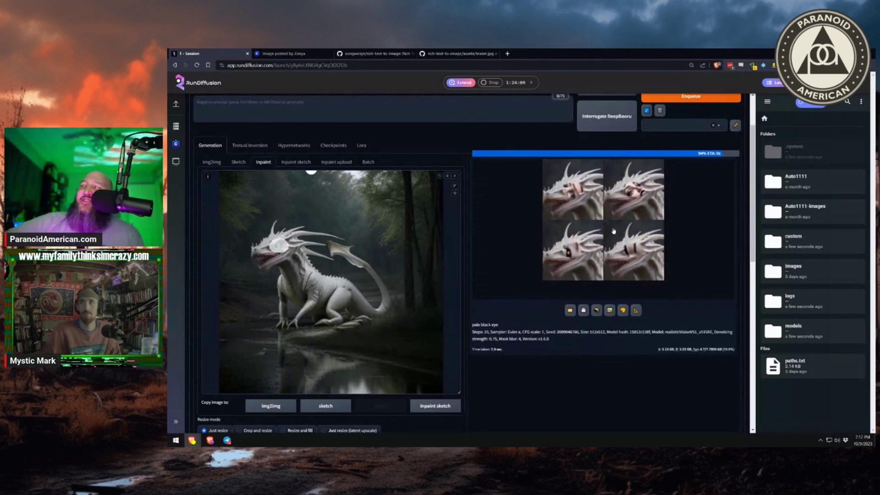
left_click(593, 220)
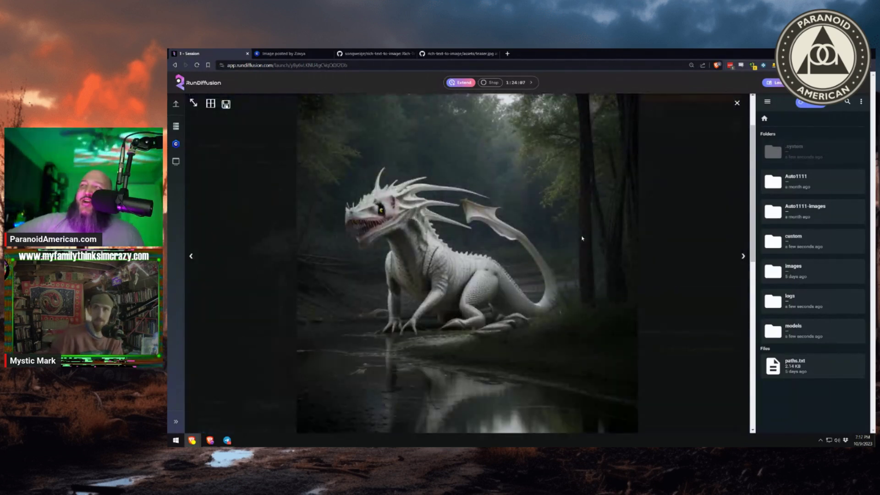
key("Left")
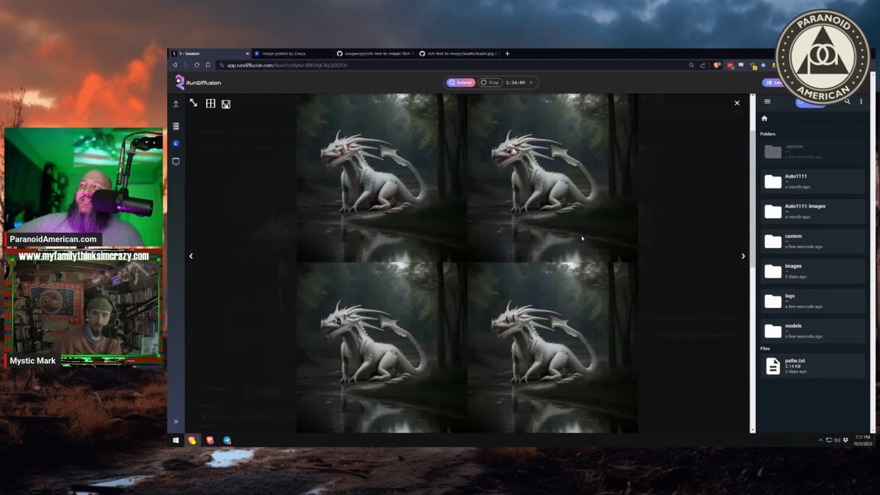
key("Left")
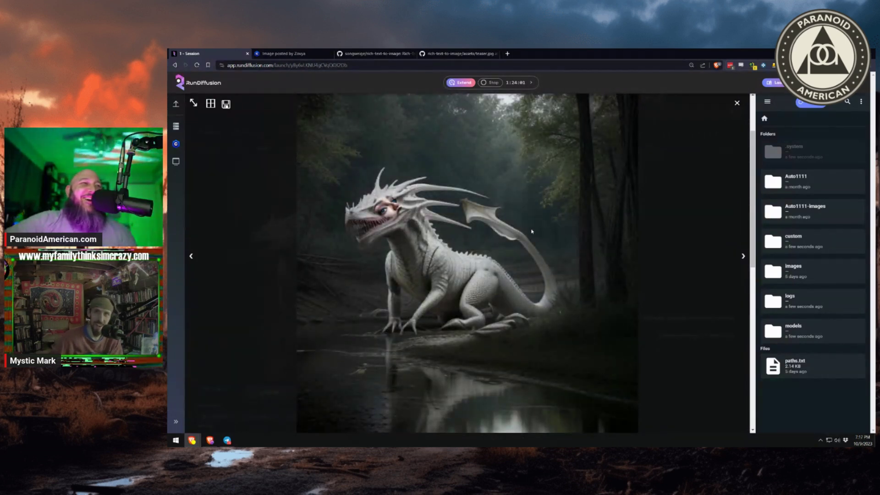
key("Left")
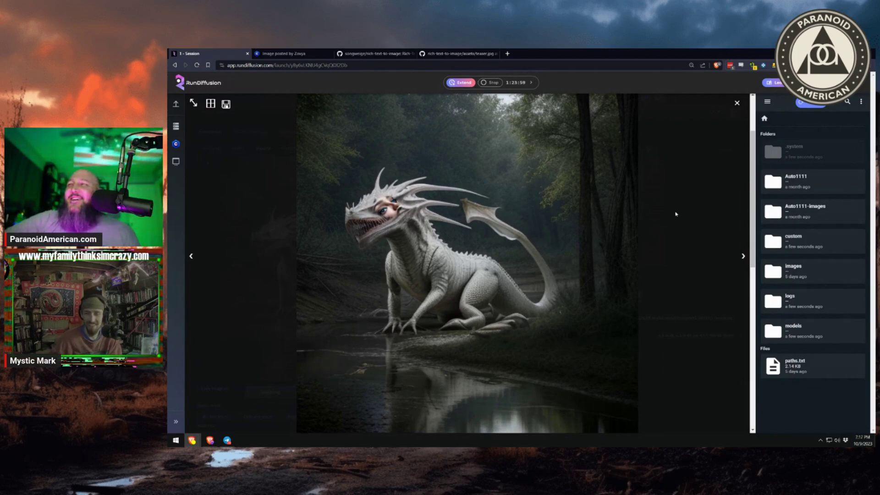
left_click(295, 132)
Step: Change the prompt to "realistic dragon eye, 8k, sharp focus, HDR, pale black eye" and generate the inpainted images
scroll(296, 133, "up", 2)
left_click(241, 147)
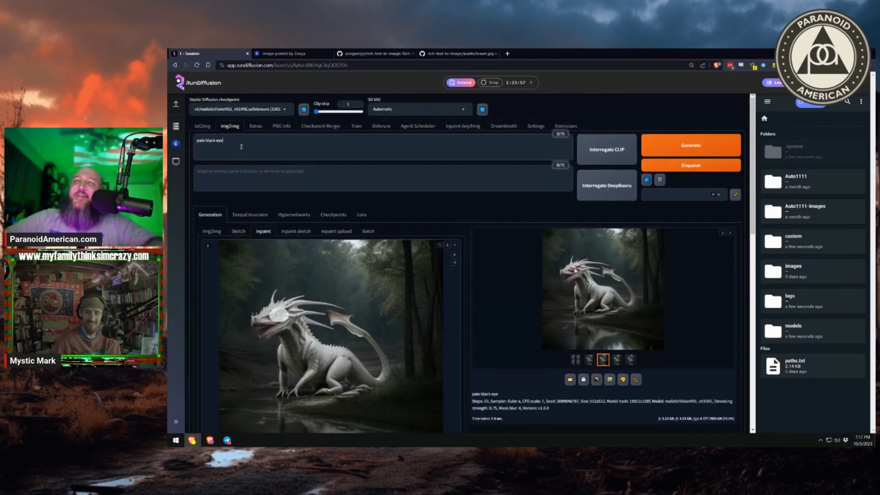
key("ctrl+a")
left_click(233, 142)
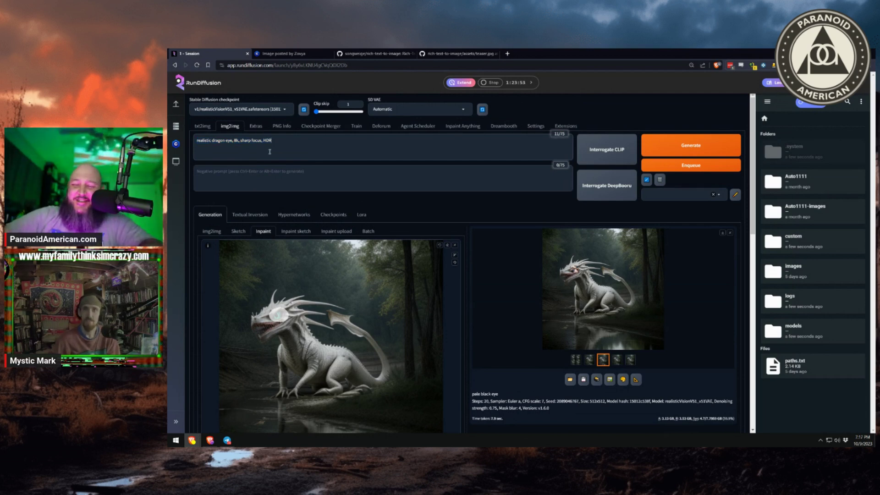
type(", pale black eye")
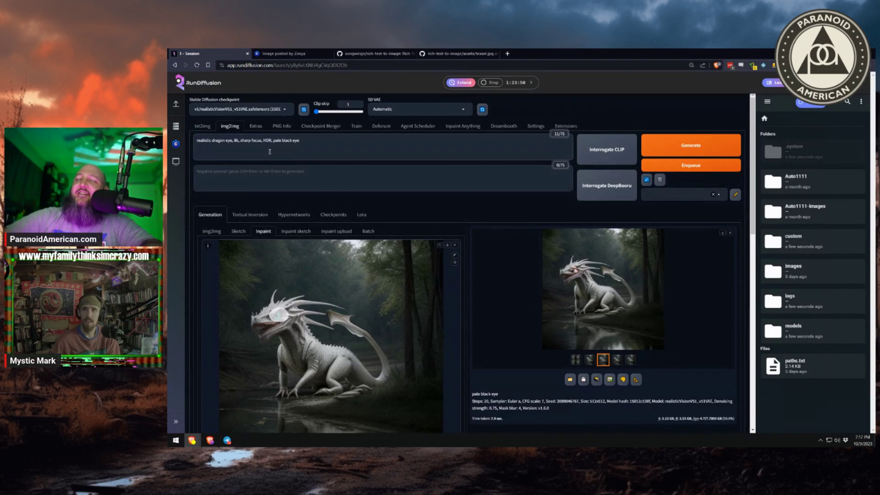
left_click(690, 152)
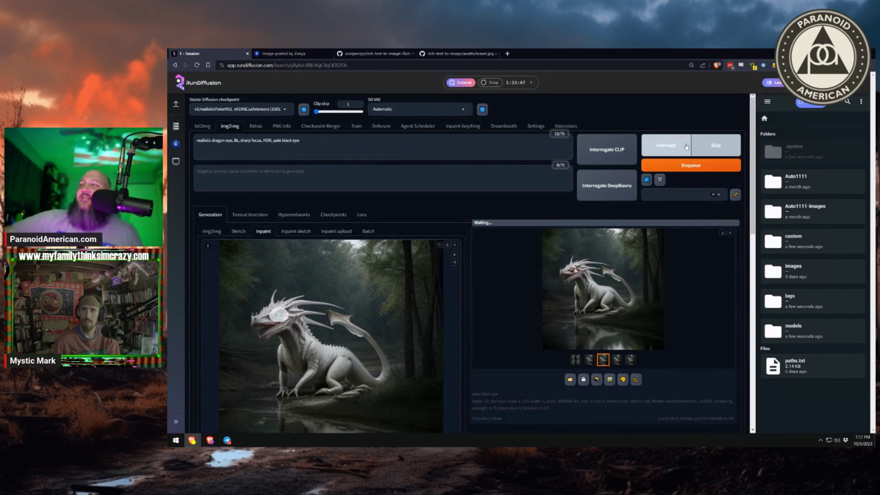
Step: Set the masked content option of the inpaint settings to latent noise
scroll(547, 285, "down", 2)
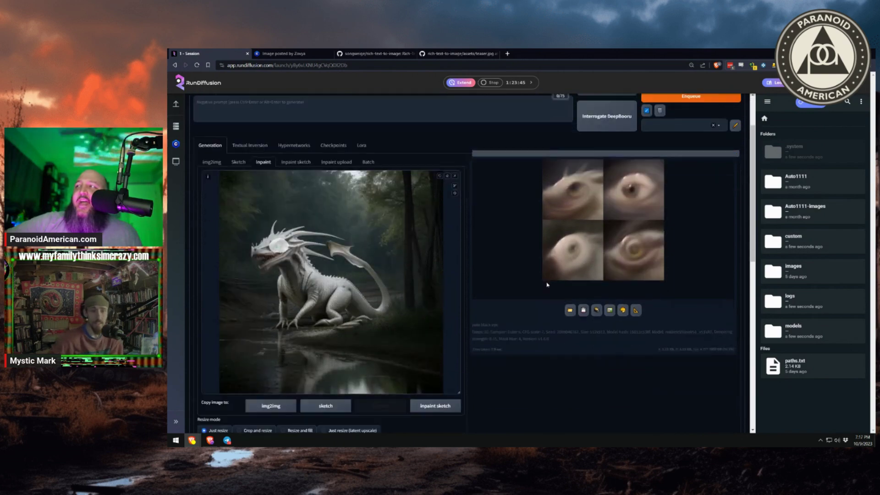
scroll(366, 360, "down", 5)
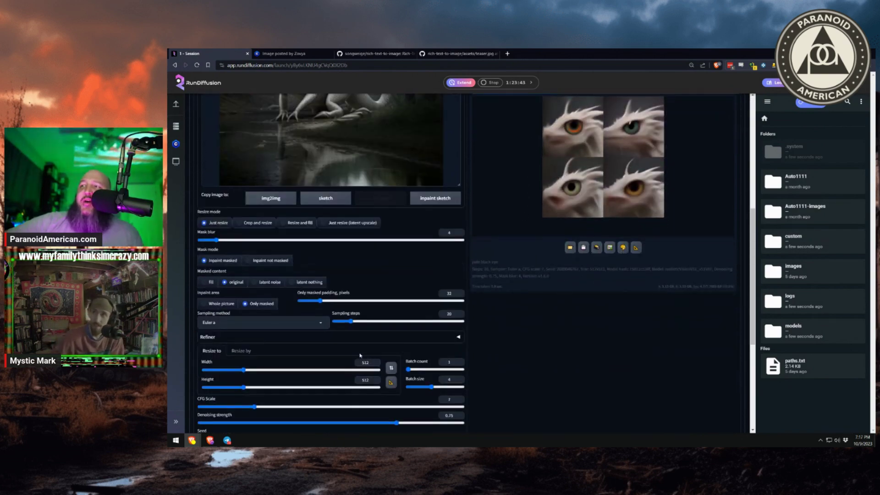
scroll(366, 360, "down", 2)
scroll(511, 352, "up", 6)
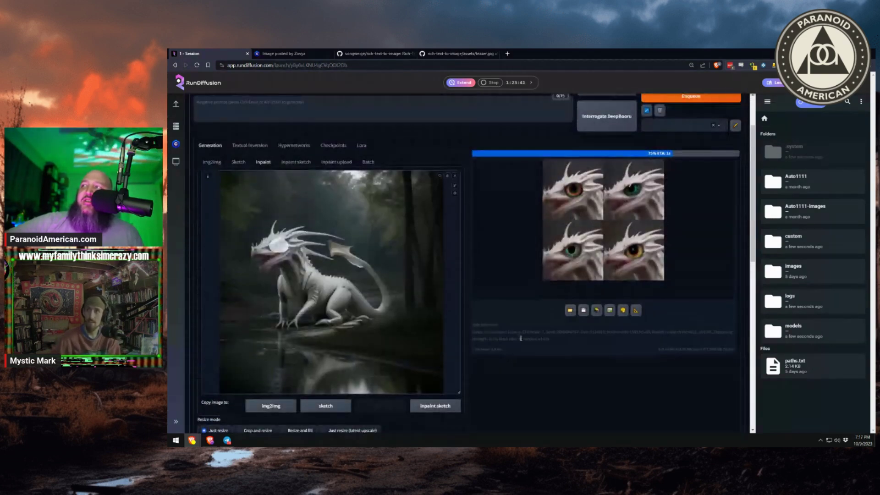
scroll(569, 265, "up", 2)
scroll(568, 265, "down", 3)
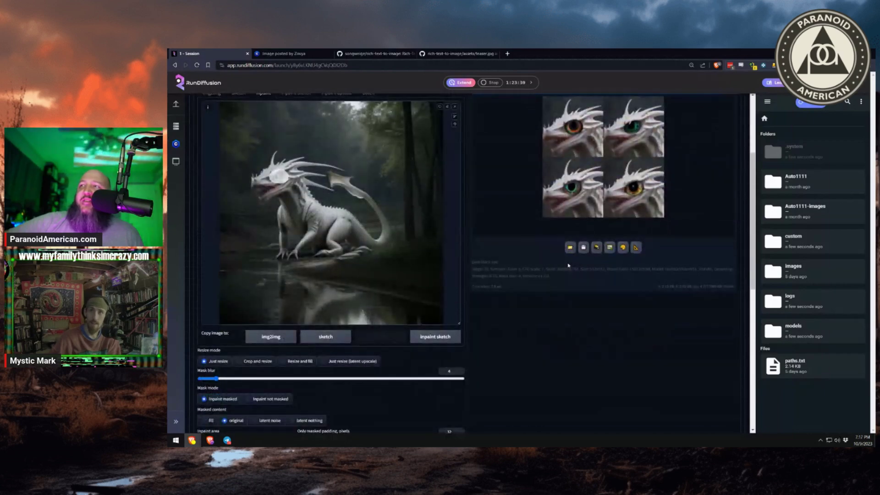
scroll(569, 265, "down", 3)
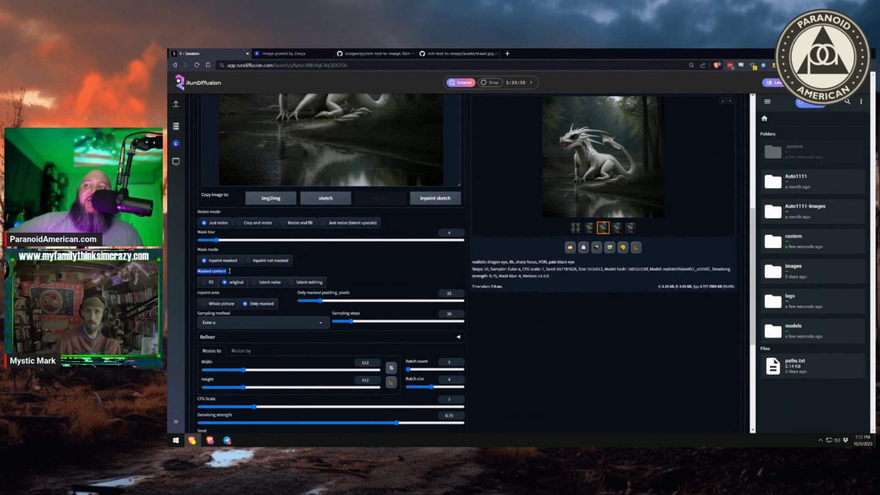
scroll(296, 243, "up", 4)
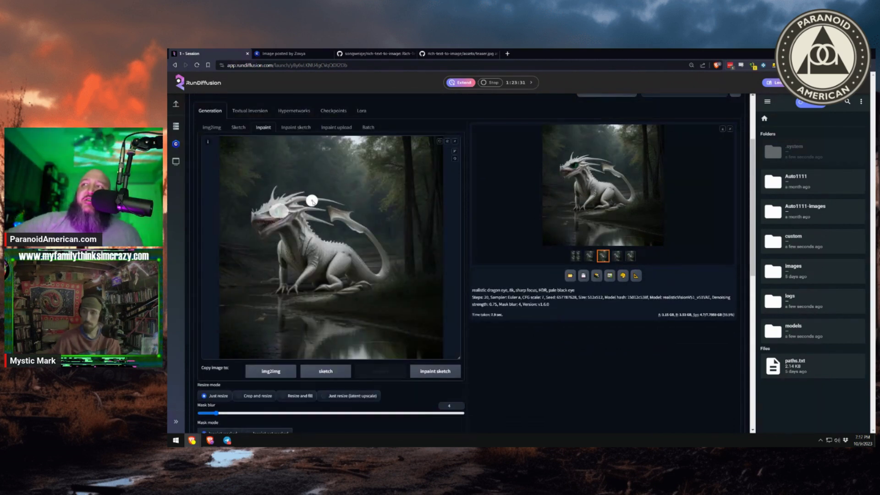
scroll(547, 244, "down", 3)
scroll(321, 229, "up", 3)
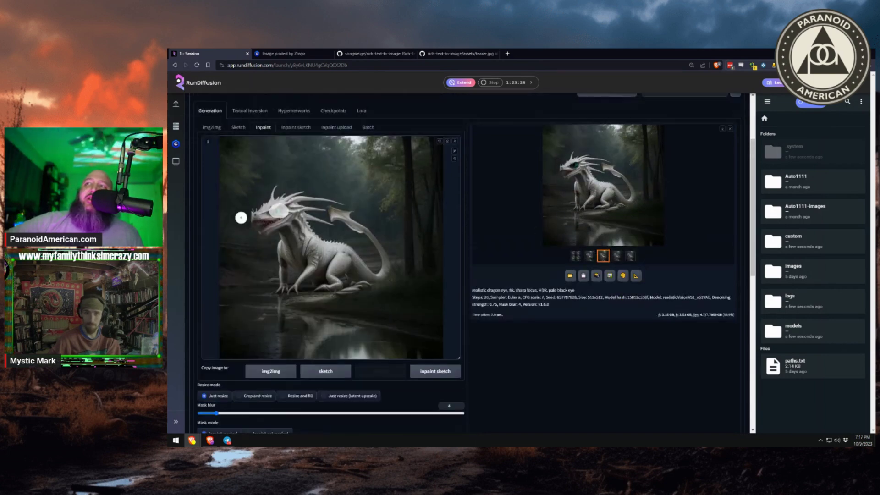
scroll(263, 252, "down", 8)
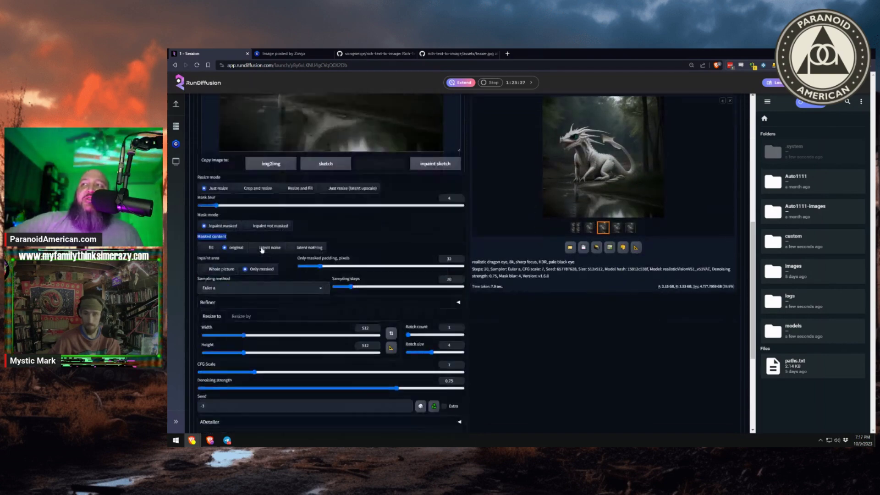
scroll(264, 252, "up", 2)
left_click(261, 213)
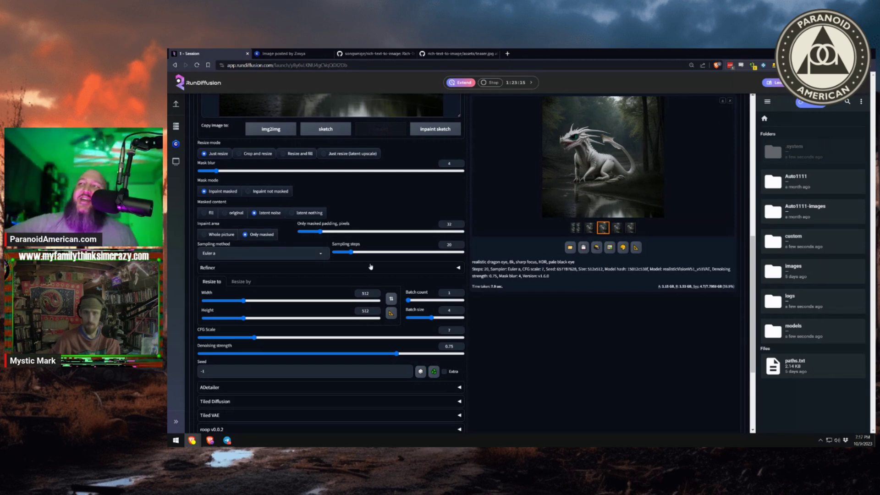
Step: View the selected result of the combined dragon eye prompt at full size
scroll(375, 270, "up", 7)
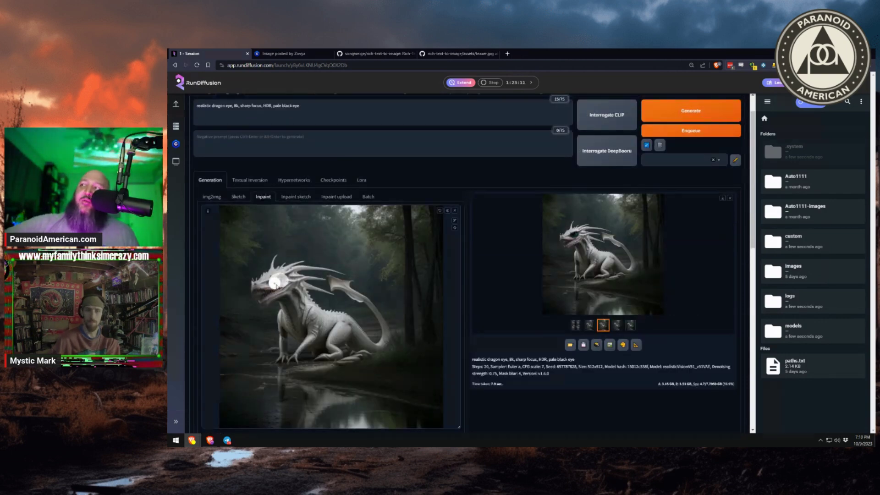
left_click(639, 254)
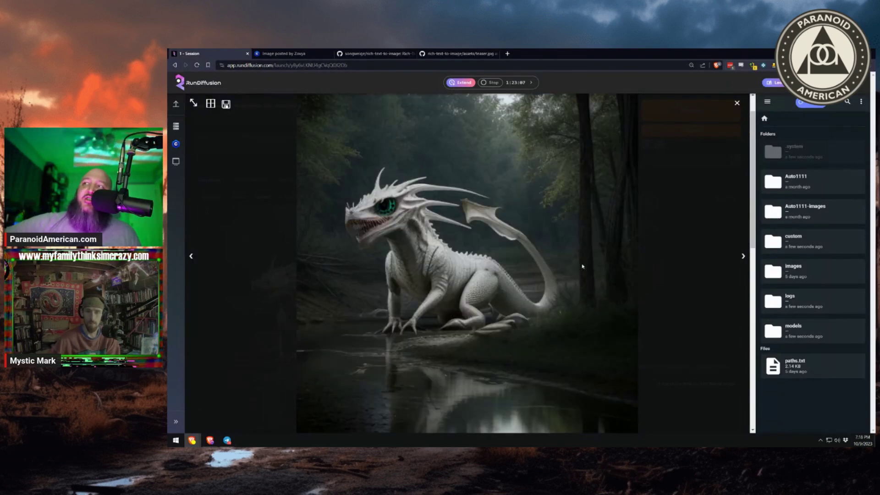
Step: Emphasize the eye colour in the prompt with triple parentheses: "realistic dragon eye, 8k, sharp focus, HDR, (((pale black))) eye"
left_click(668, 255)
left_click(678, 130)
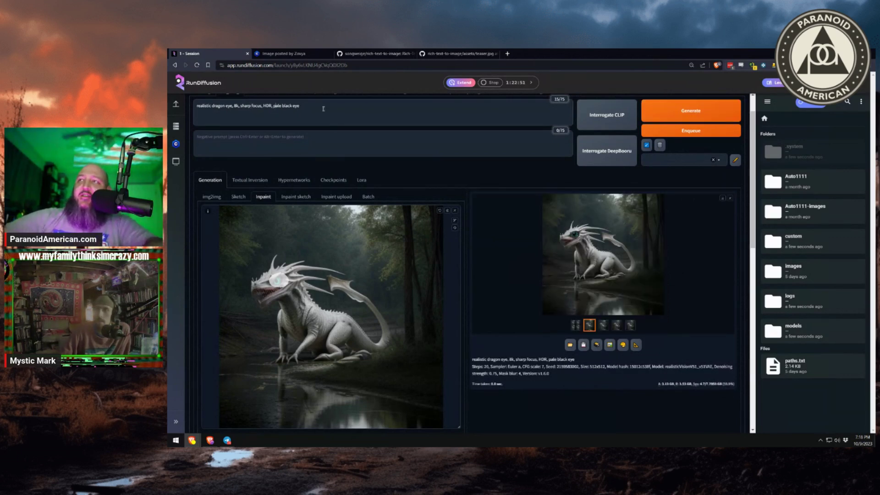
type("(")
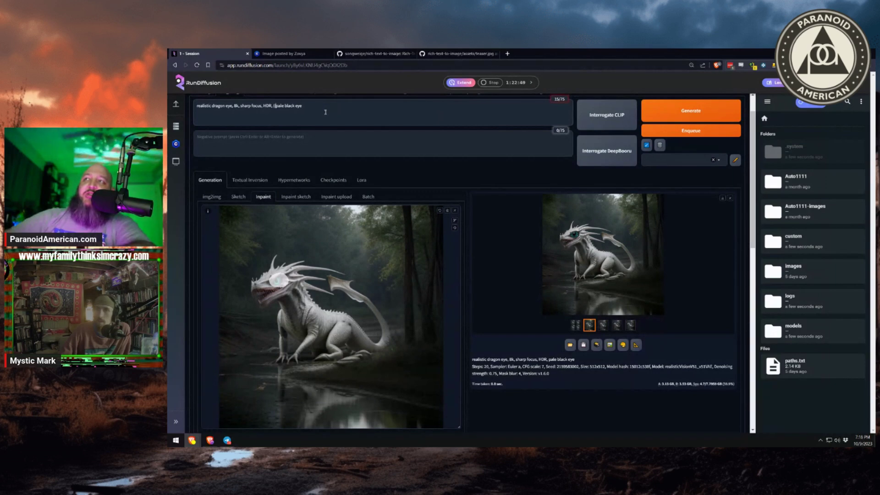
type(")))")
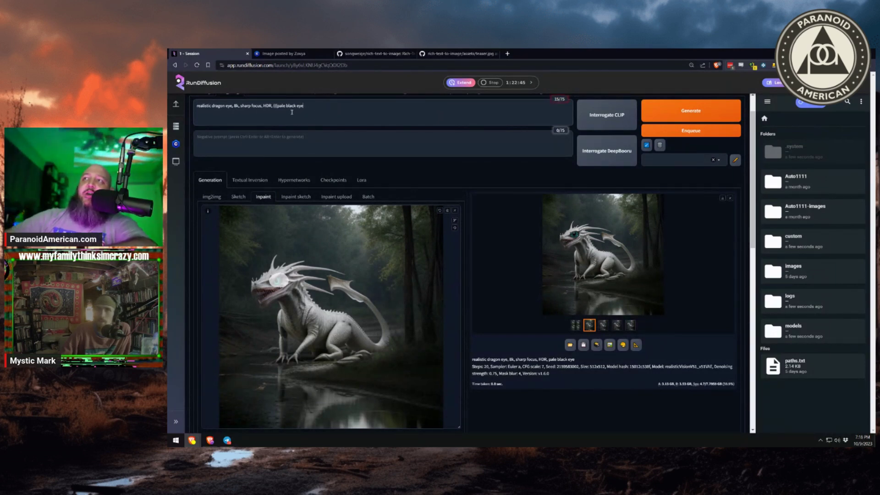
left_click(296, 106)
type(")))")
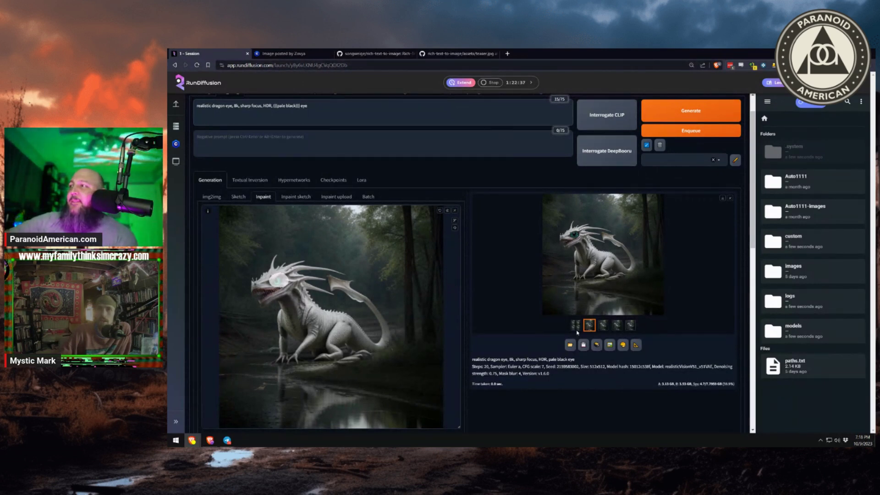
Step: View the grid of the existing dragon eye results at full size and close it
left_click(575, 326)
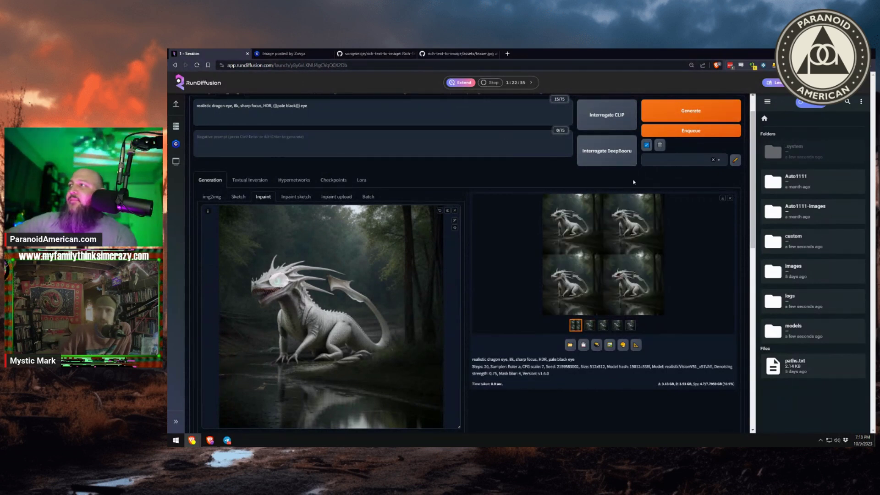
left_click(606, 214)
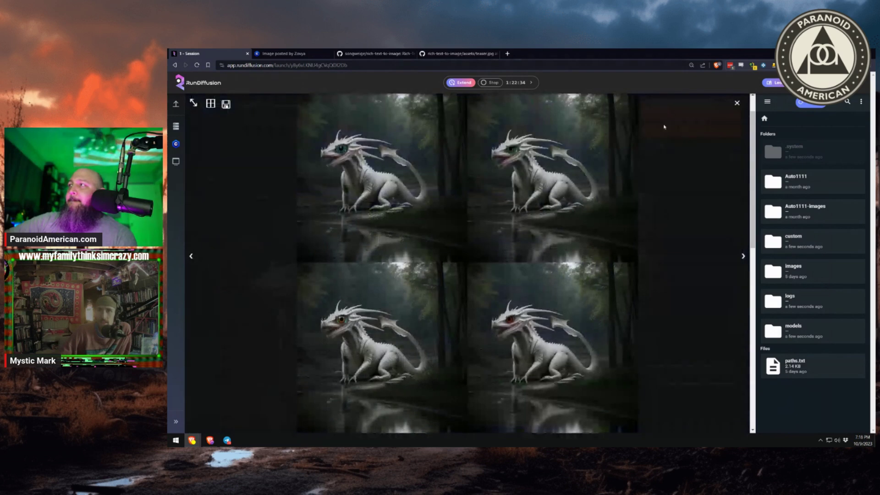
left_click(738, 103)
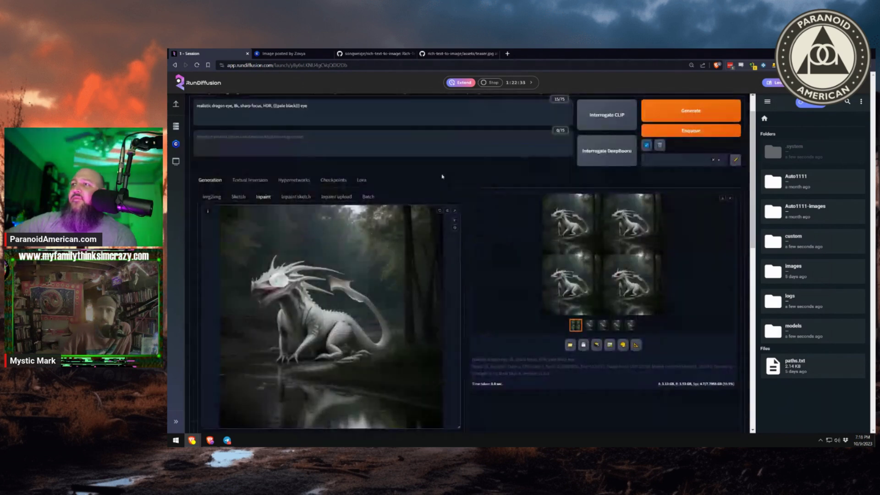
Step: Generate inpainted images with the emphasized pale black prompt and look through the grid and each result at full size
left_click(655, 110)
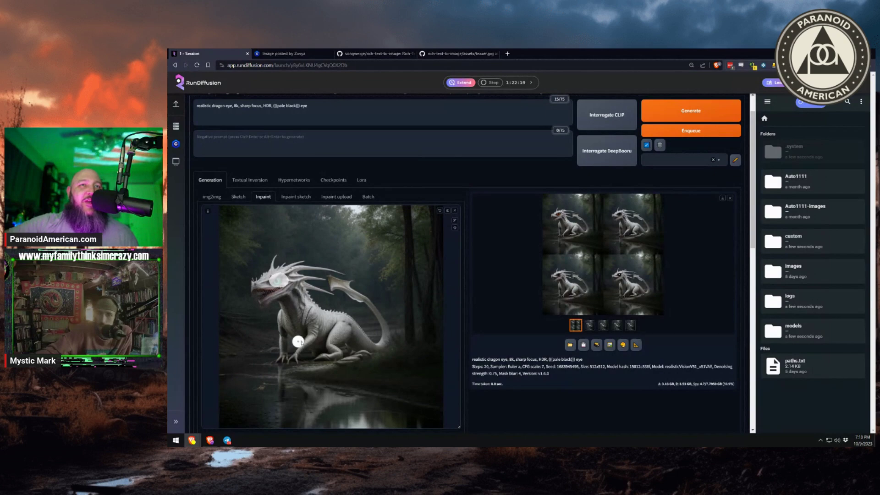
left_click(609, 270)
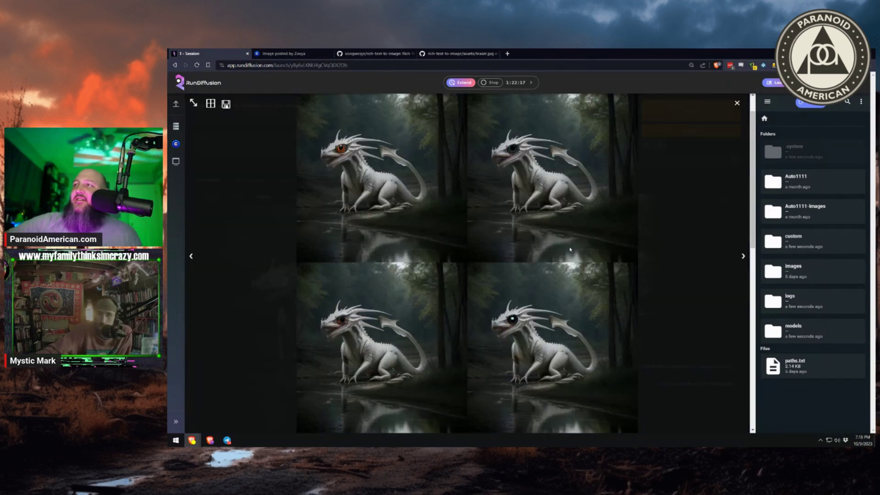
key("Right")
key("Right")
key("Right")
key("Right")
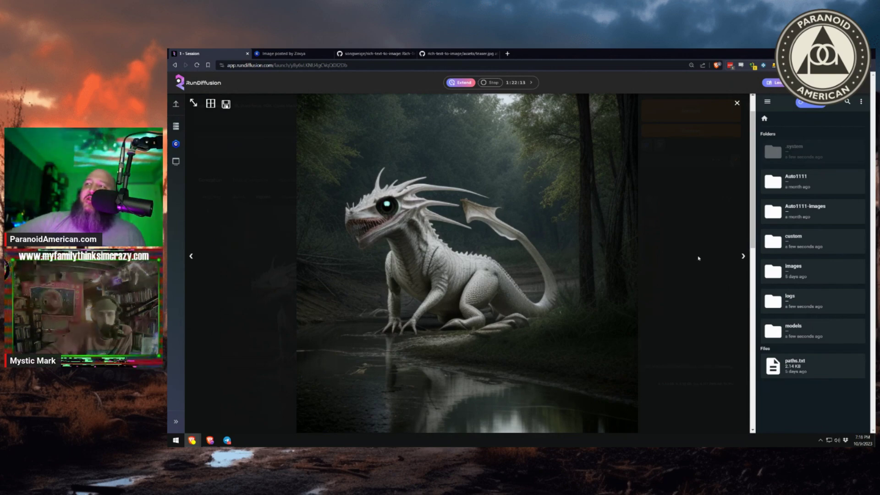
key("Escape")
Step: Set the masked content of the inpaint settings to original and the denoising strength to 0.55
scroll(570, 318, "down", 5)
scroll(393, 226, "up", 4)
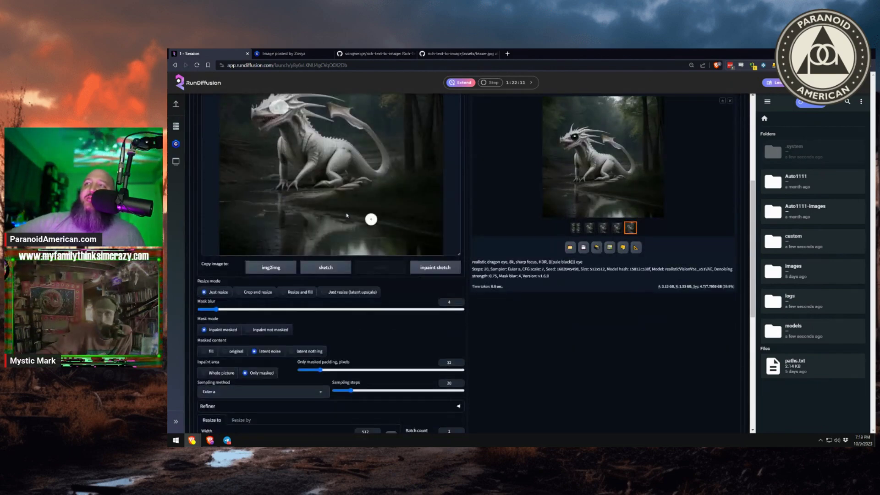
scroll(289, 411, "down", 2)
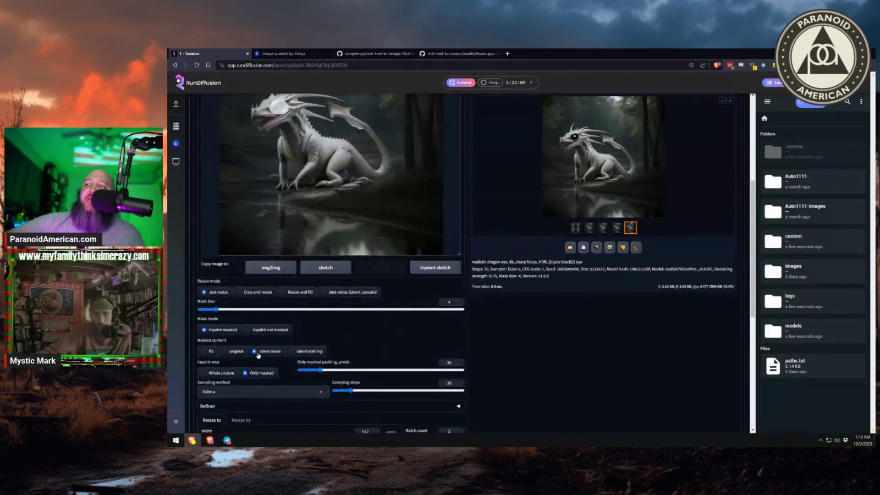
left_click(232, 352)
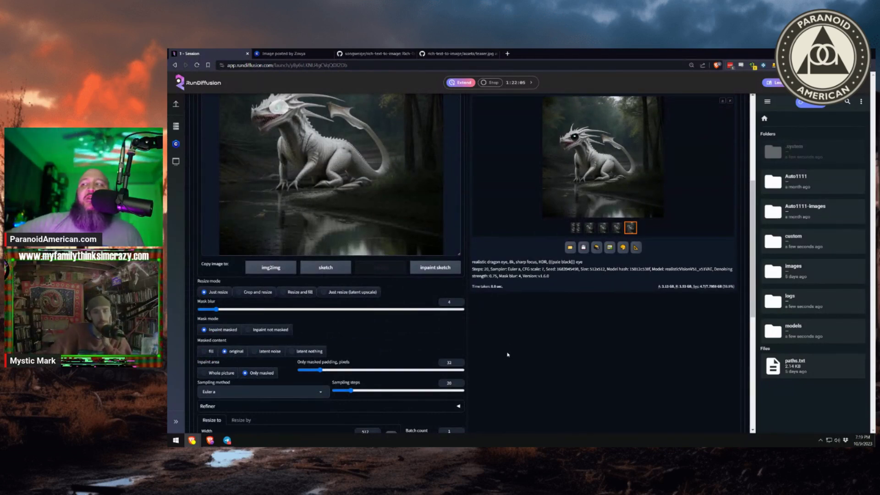
scroll(373, 216, "down", 4)
left_click_drag(397, 353, 346, 360)
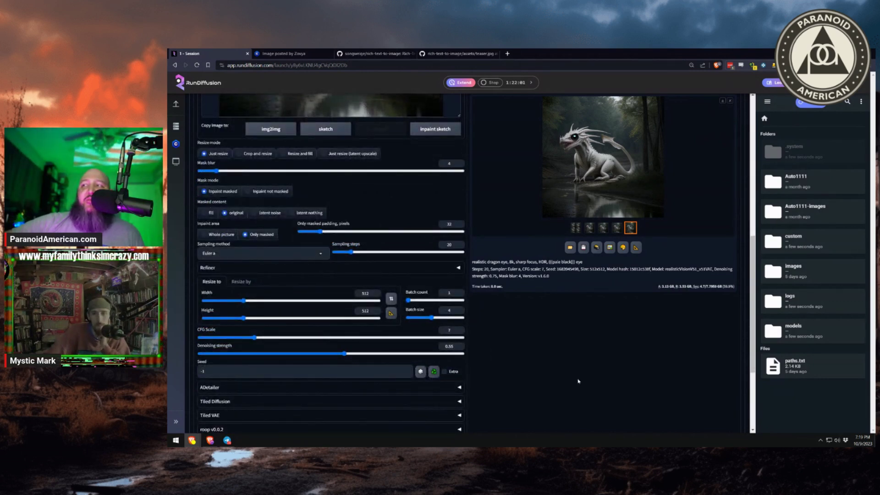
Step: Generate the inpainted images with the original masked content and compare individual results at full size
scroll(504, 256, "up", 10)
left_click(670, 155)
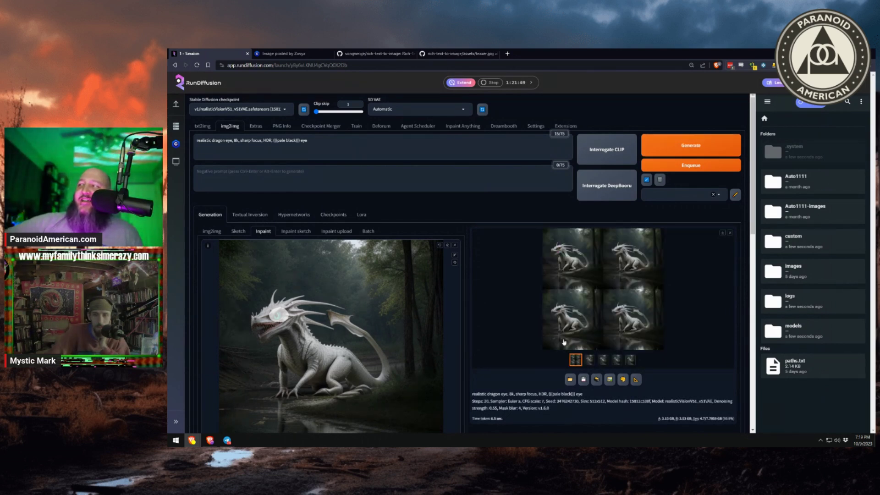
left_click(595, 317)
key("Right")
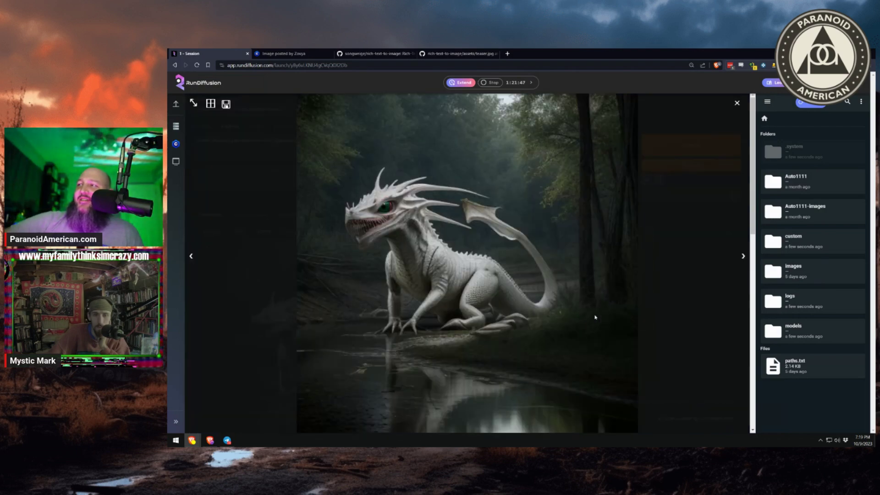
key("Left")
key("Left")
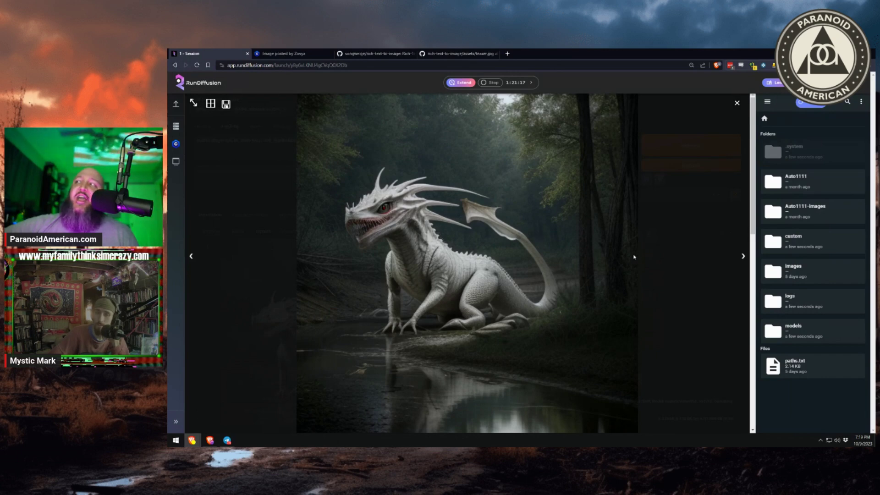
left_click(725, 265)
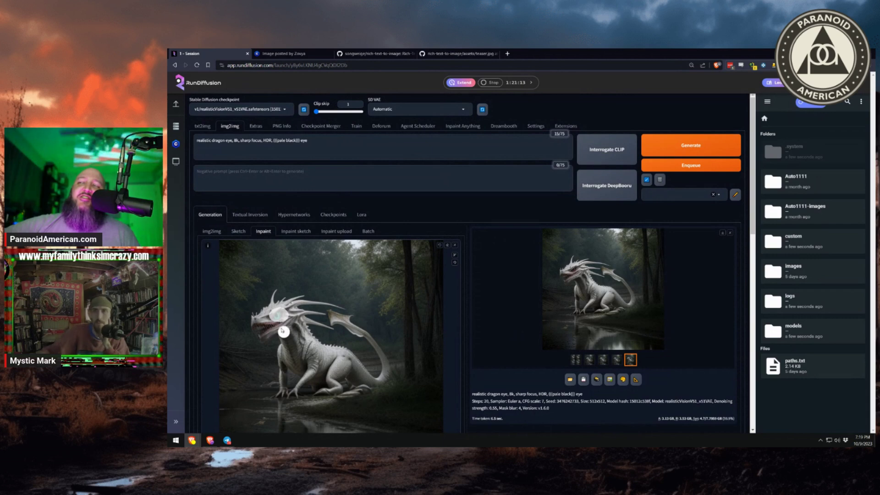
Step: Look through the list of available Stable Diffusion checkpoints
left_click_drag(274, 313, 281, 315)
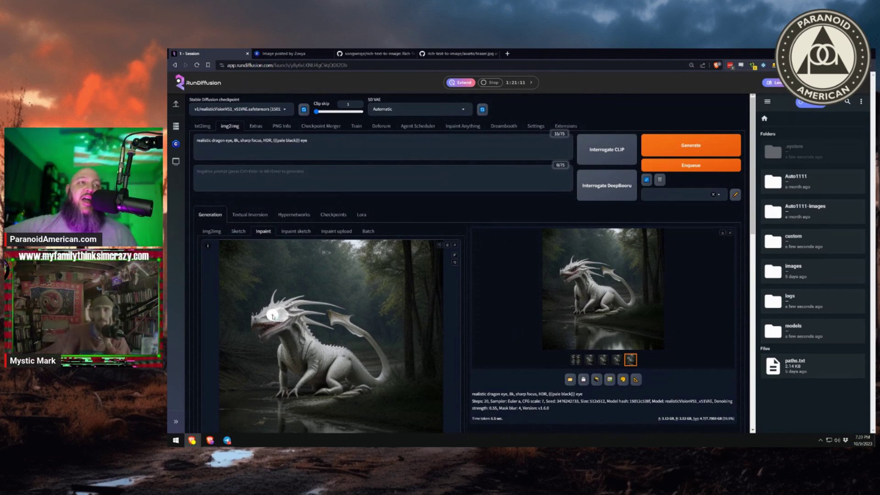
left_click(217, 109)
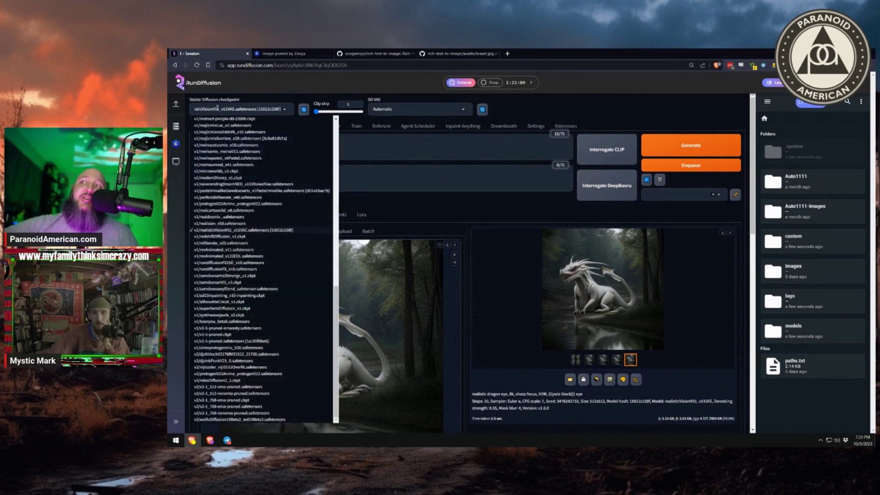
left_click(217, 109)
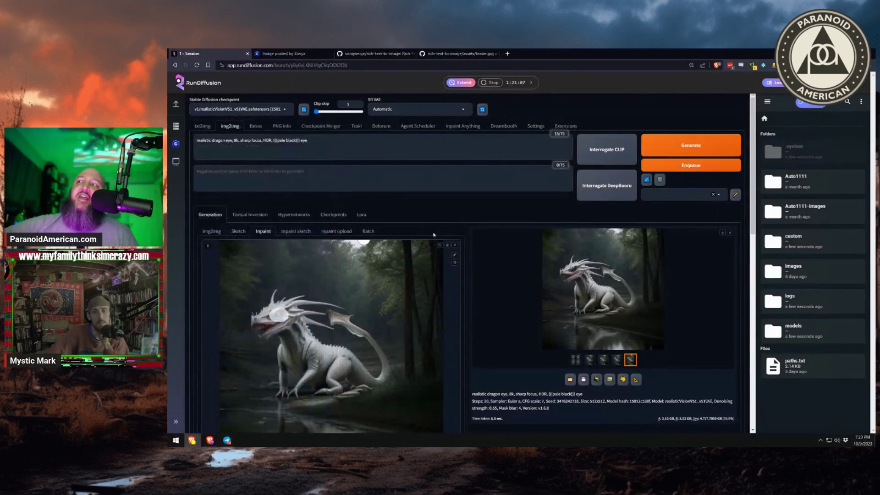
Step: Save the selected dragon result as a PNG in the podcasts folder under its suggested file name and close the full-size view
scroll(407, 288, "down", 2)
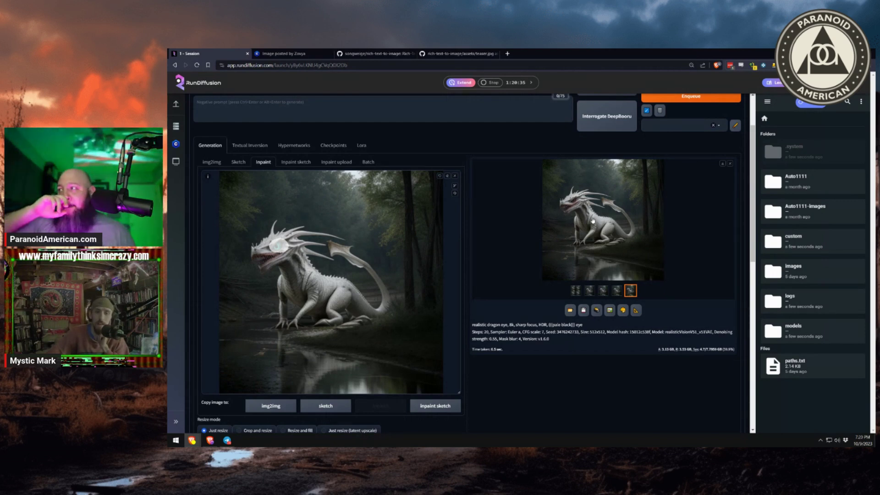
left_click(593, 221)
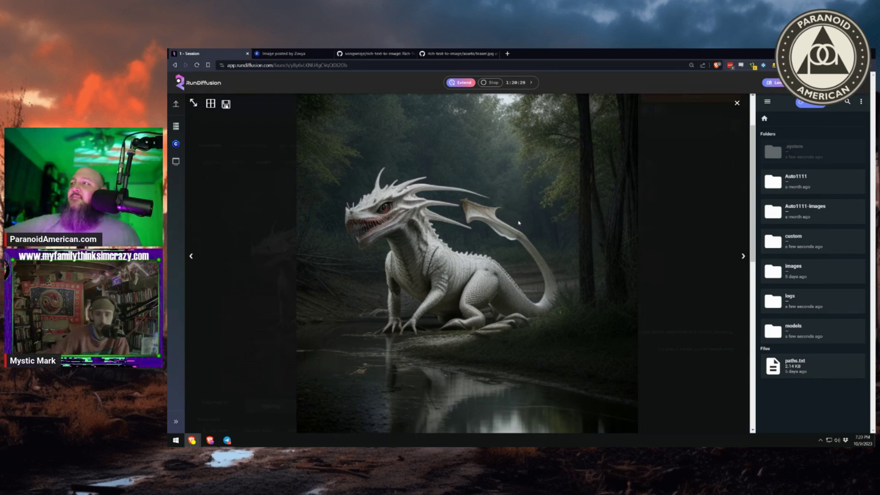
right_click(501, 207)
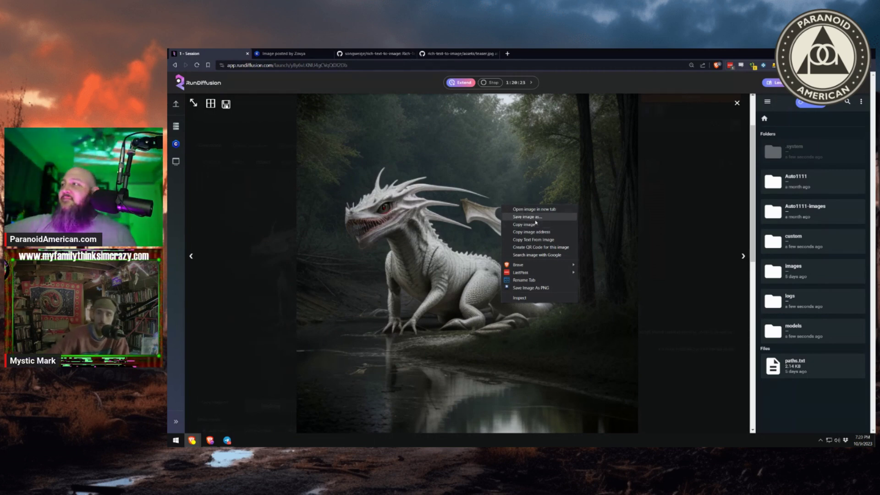
left_click(532, 218)
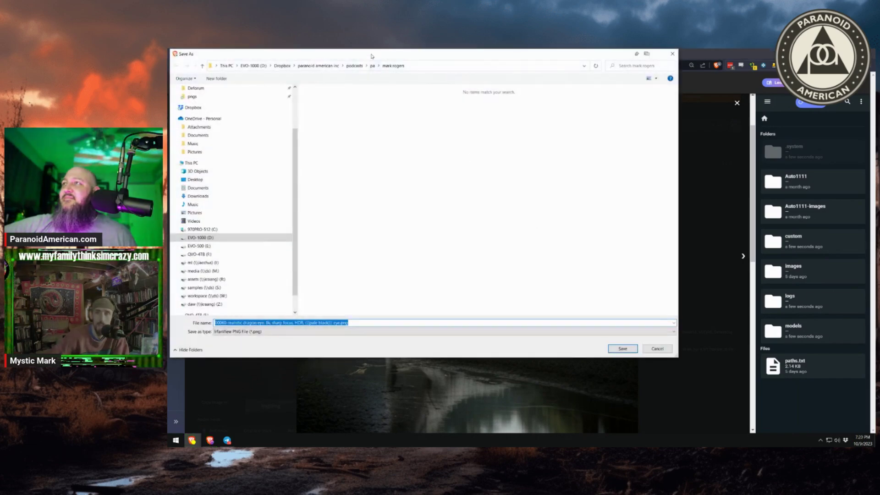
left_click_drag(371, 56, 406, 107)
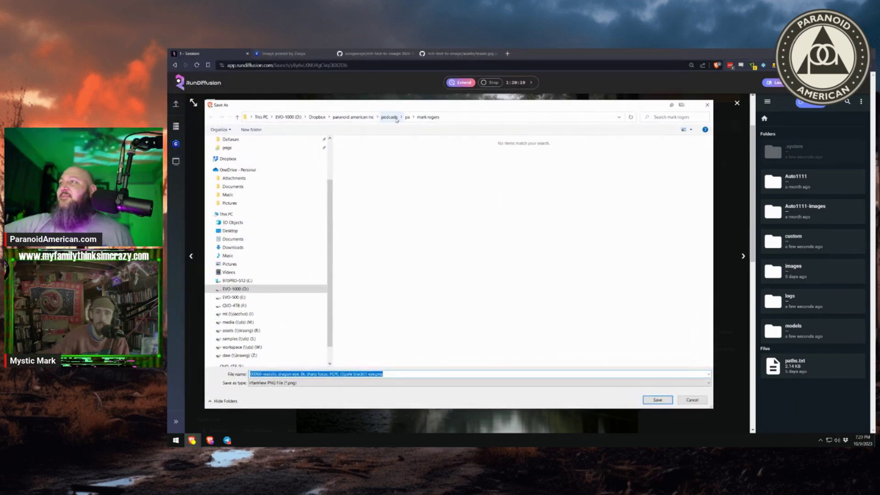
left_click(389, 118)
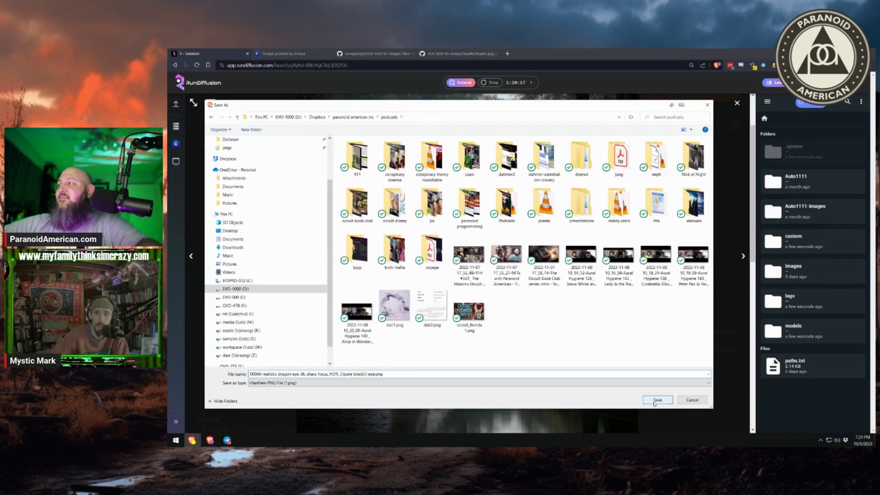
left_click(656, 399)
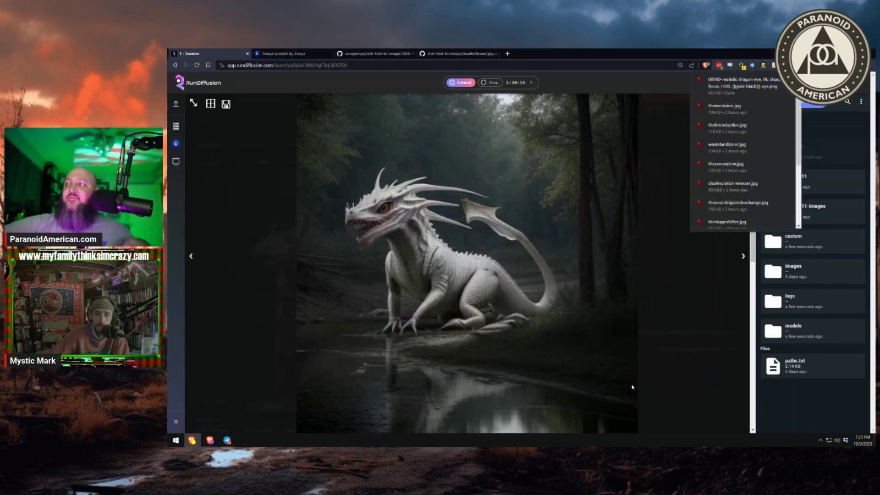
left_click(669, 344)
left_click(674, 316)
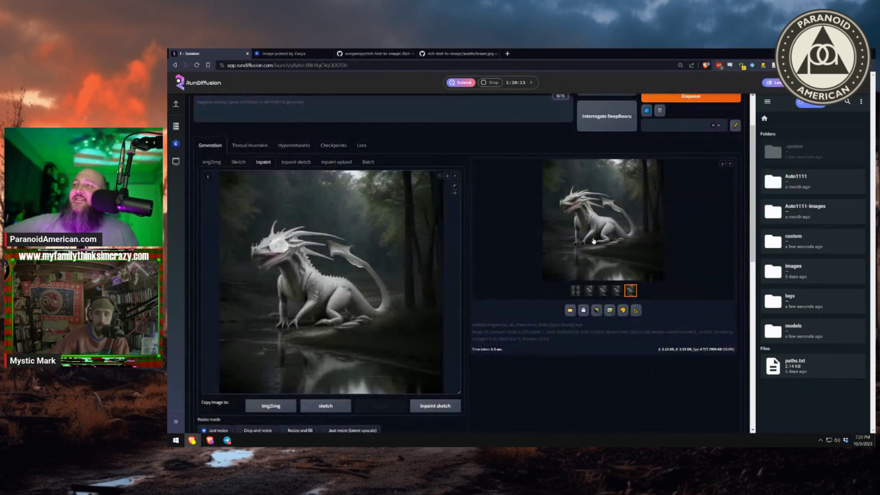
Step: View the grid of the latest dragon results and its first individual images at full size
left_click(576, 291)
left_click(578, 249)
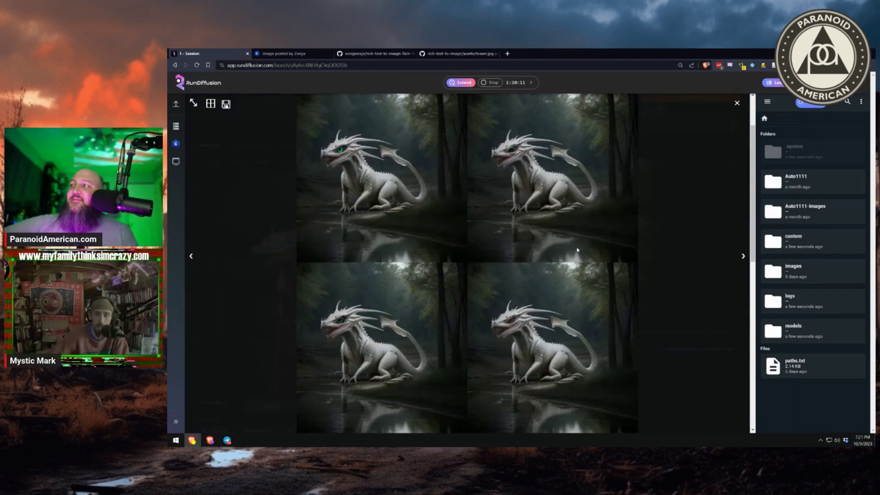
key("Right")
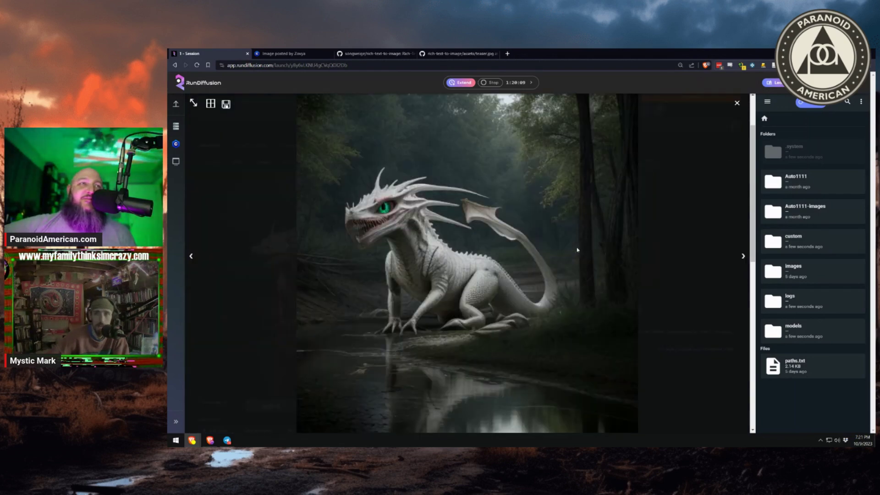
key("Right")
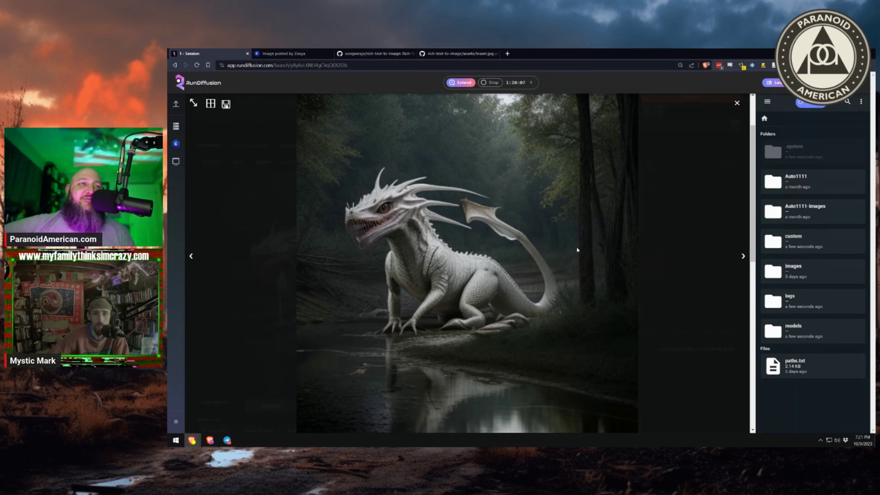